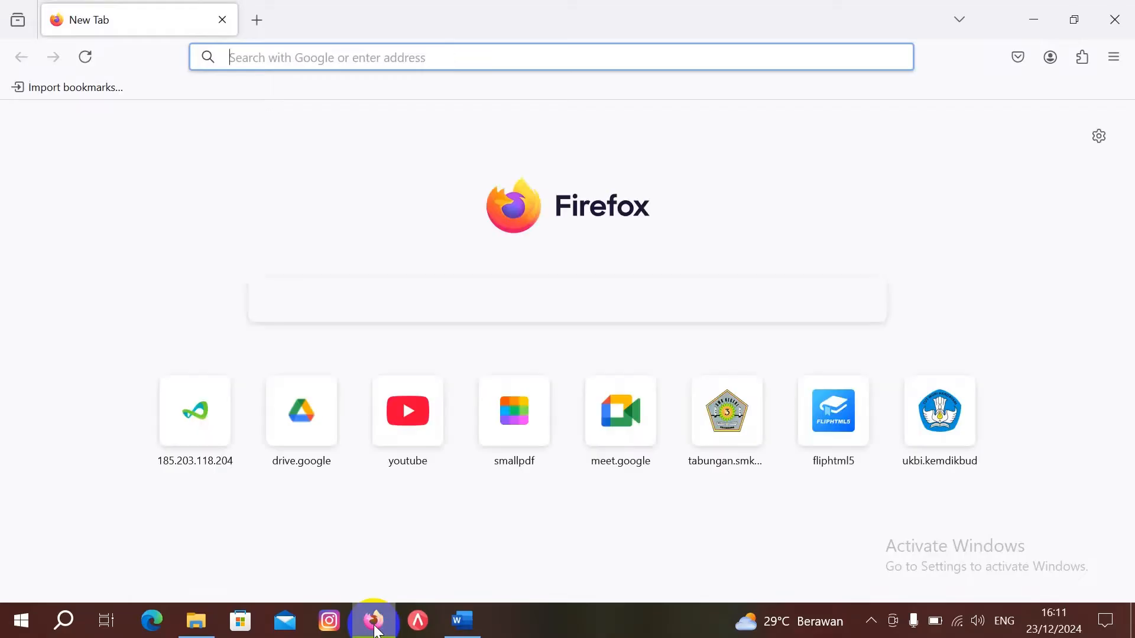
# Step: Load the e-Rapor SMK site at 185.203.118.204:8154 in Firefox, dismissing the default-browser prompt
pyautogui.write('18')
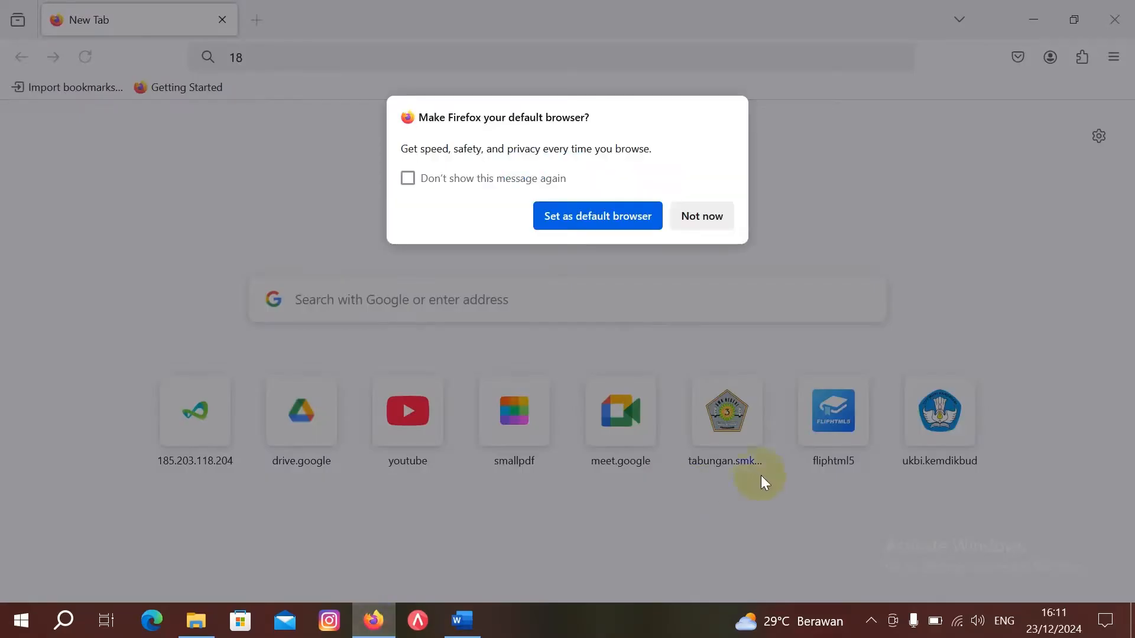
pyautogui.click(701, 215)
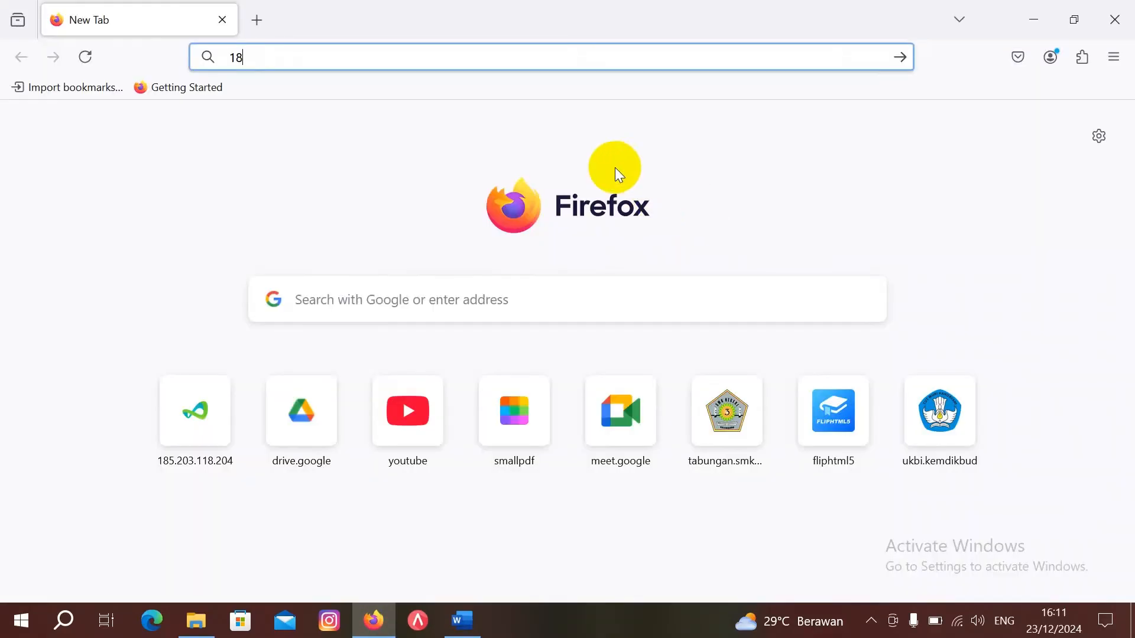
pyautogui.write('5')
pyautogui.press('Return')
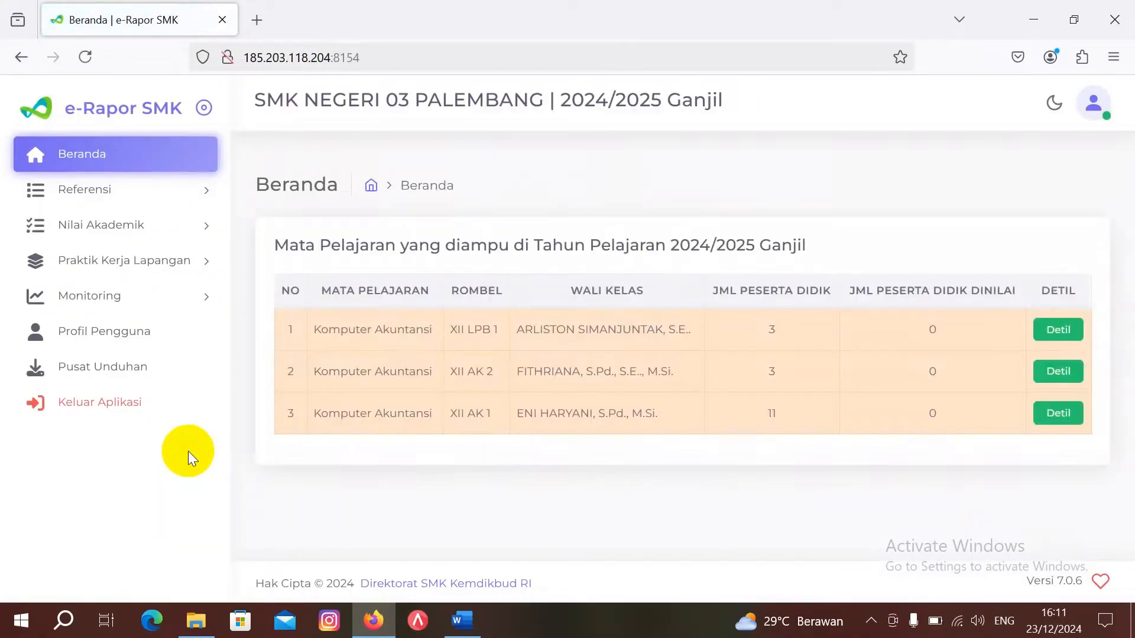
# Step: Log out of e-Rapor and sign back in with the saved teacher account's login details
pyautogui.click(130, 399)
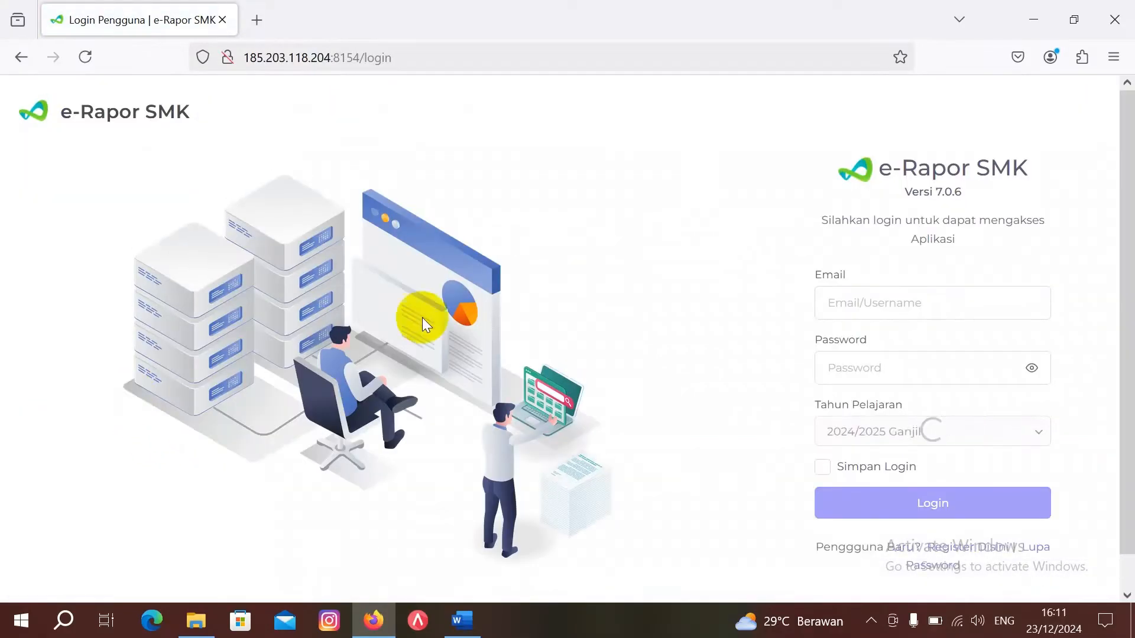
pyautogui.click(865, 307)
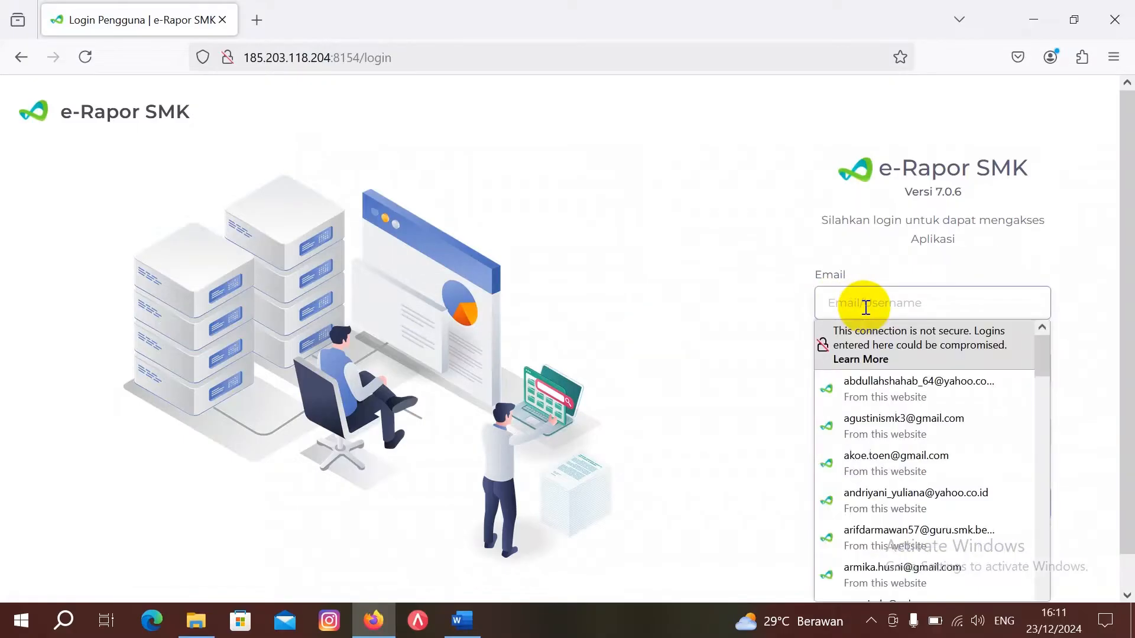
pyautogui.write('et')
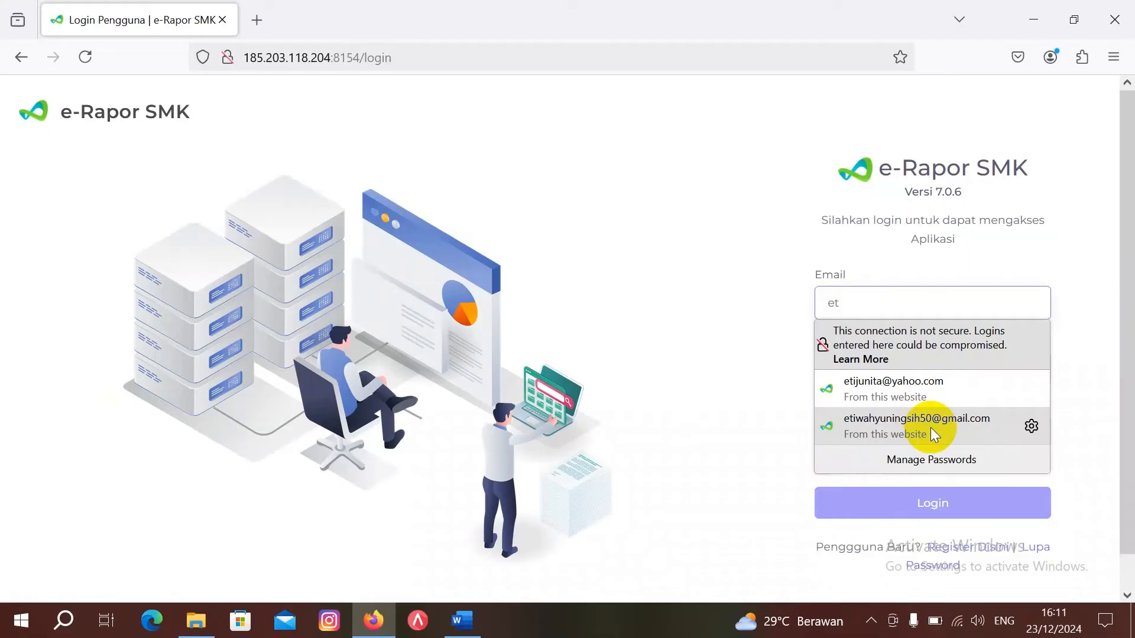
pyautogui.click(925, 425)
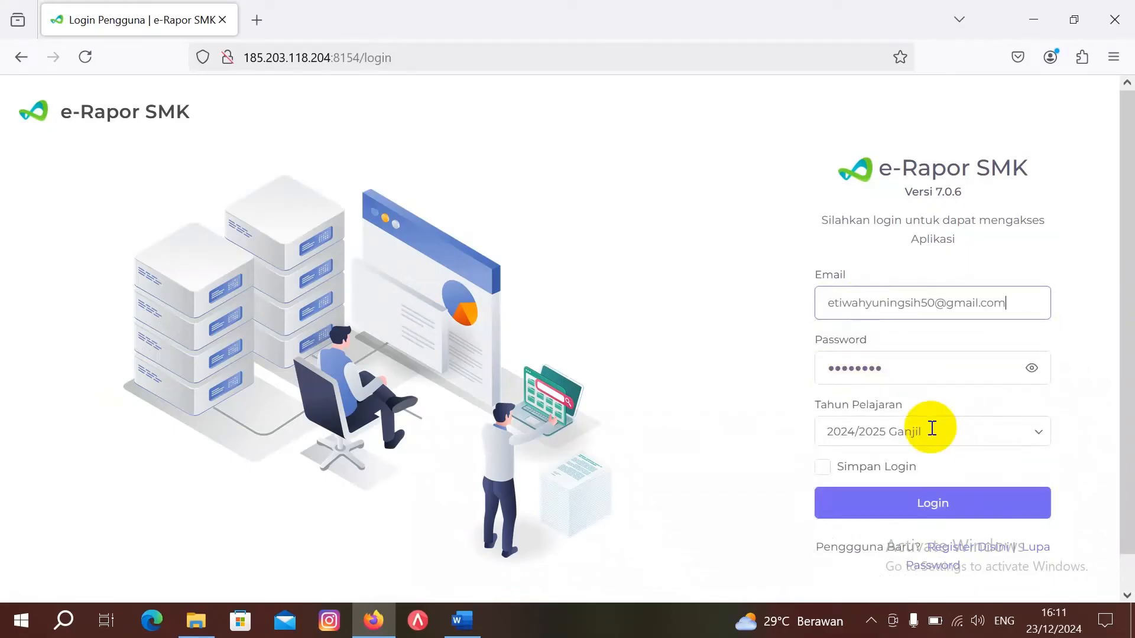
pyautogui.click(963, 506)
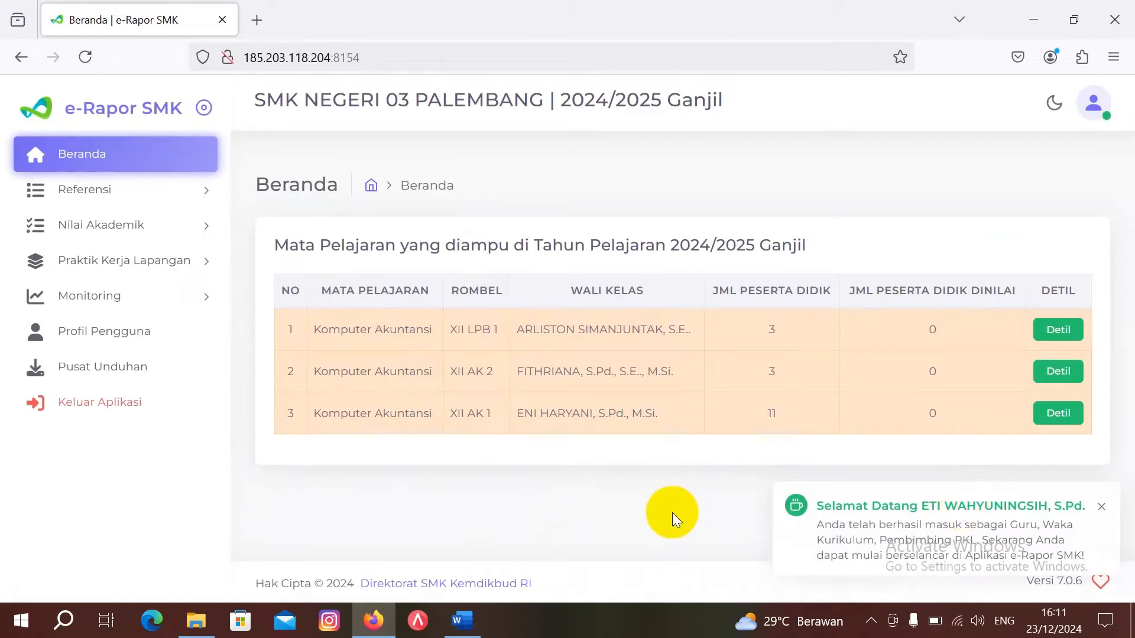
# Step: Expand Referensi in the sidebar and open the Capaian Pembelajaran list
pyautogui.click(93, 190)
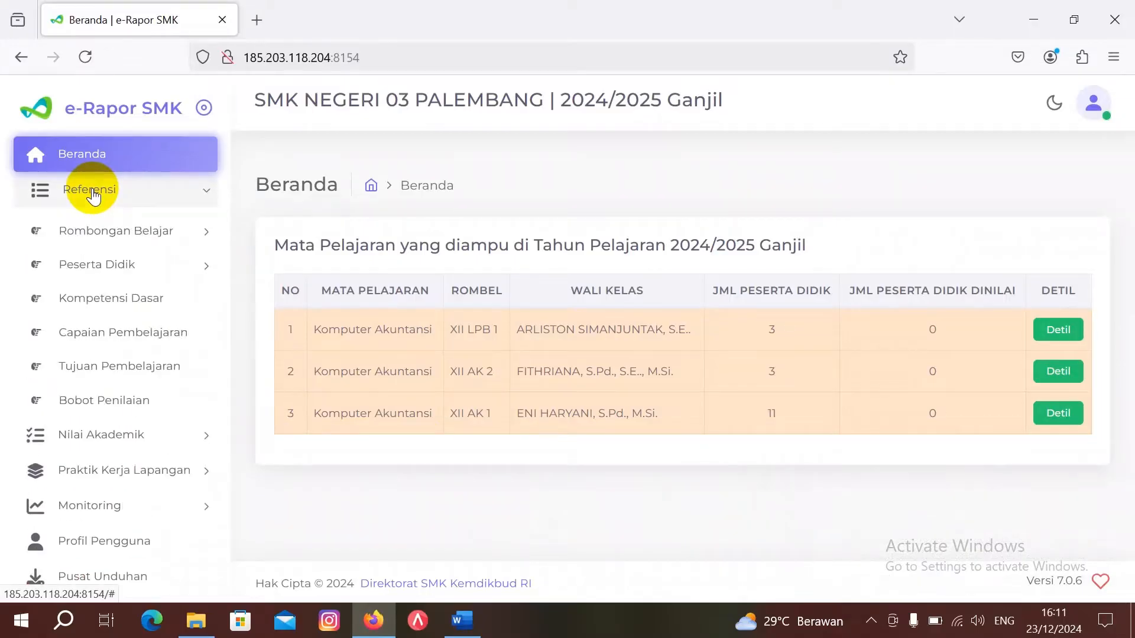
pyautogui.click(107, 333)
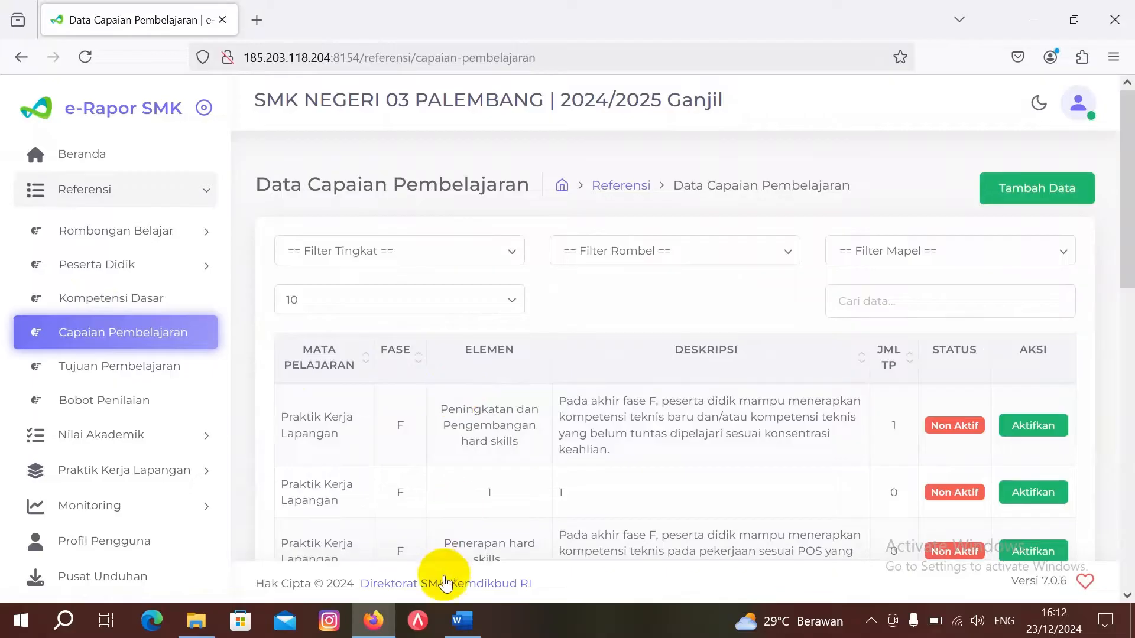
pyautogui.click(464, 621)
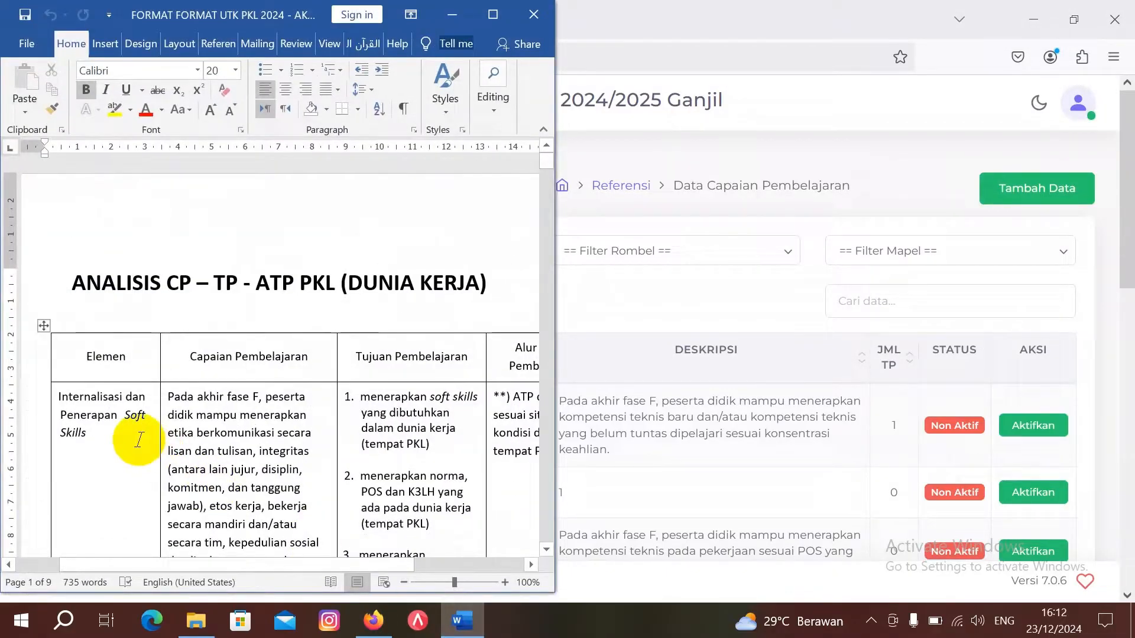
pyautogui.click(452, 14)
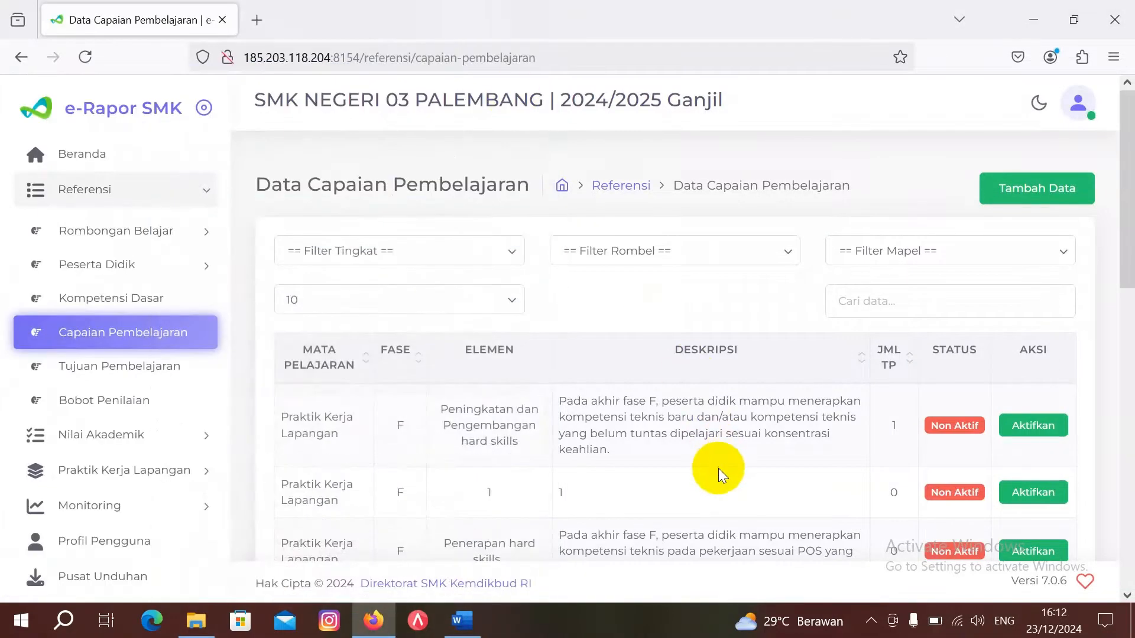
pyautogui.scroll(-3, 718, 468)
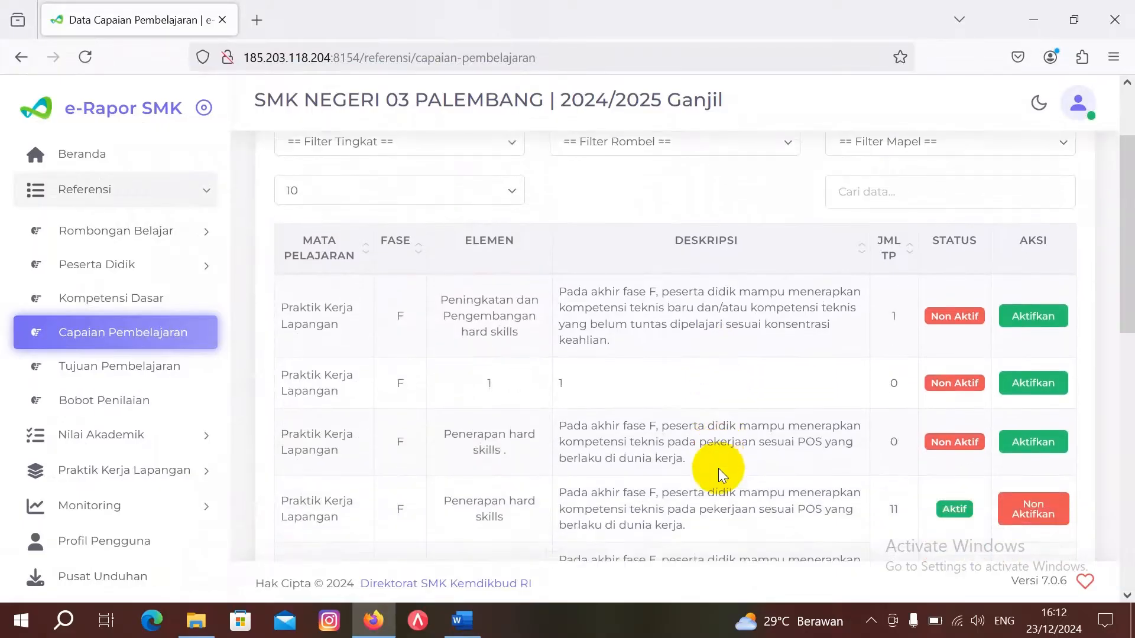
pyautogui.scroll(-3, 720, 468)
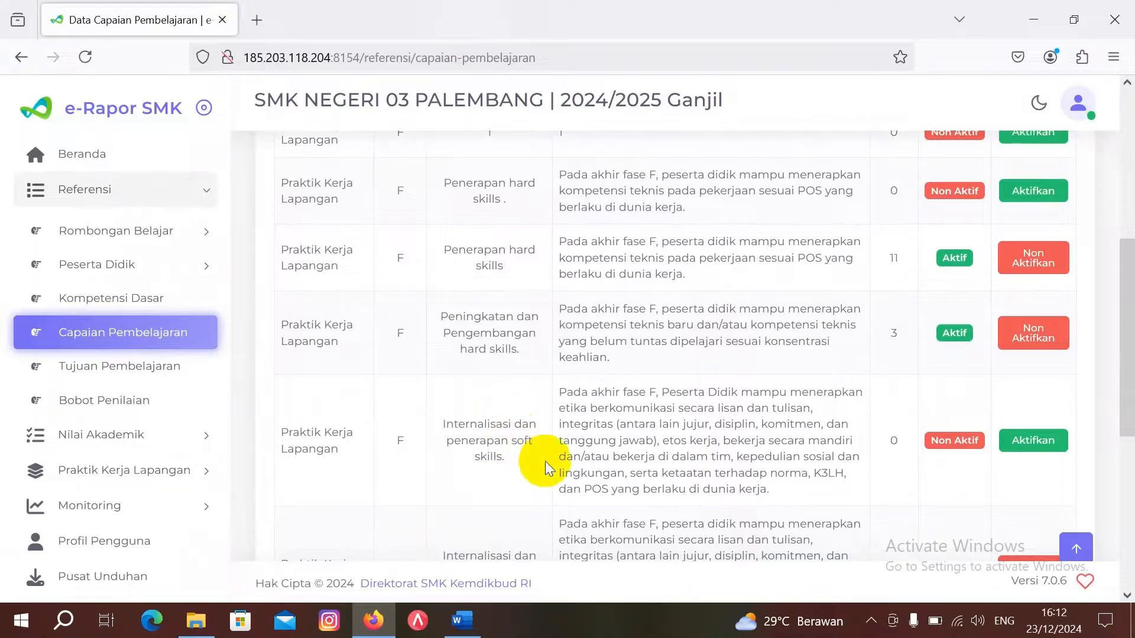
pyautogui.scroll(-3, 644, 466)
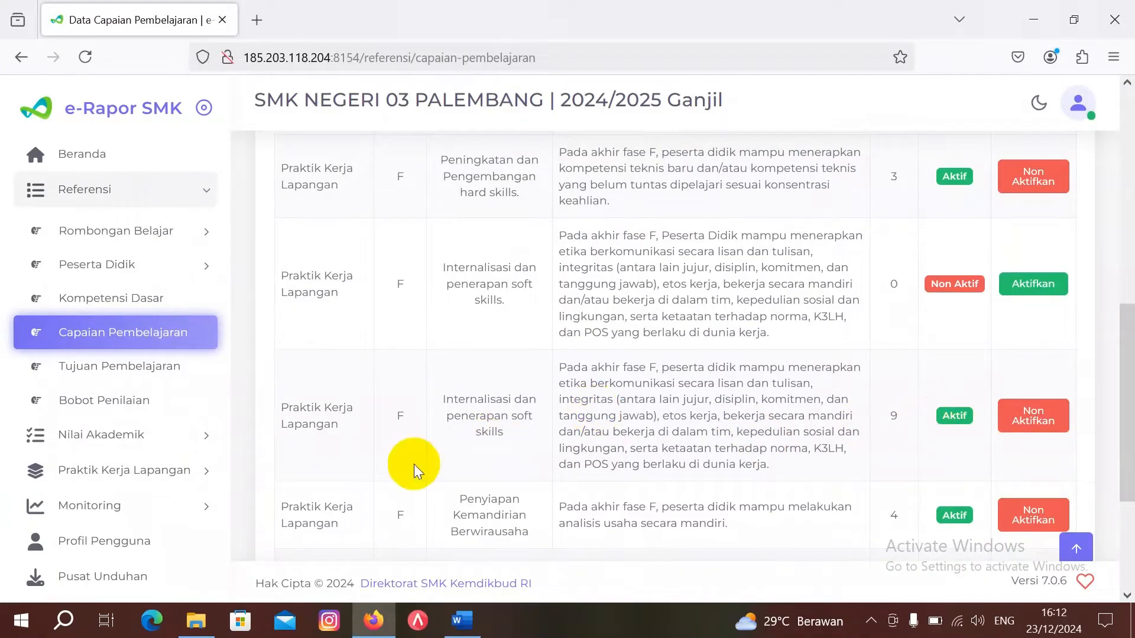
pyautogui.click(471, 632)
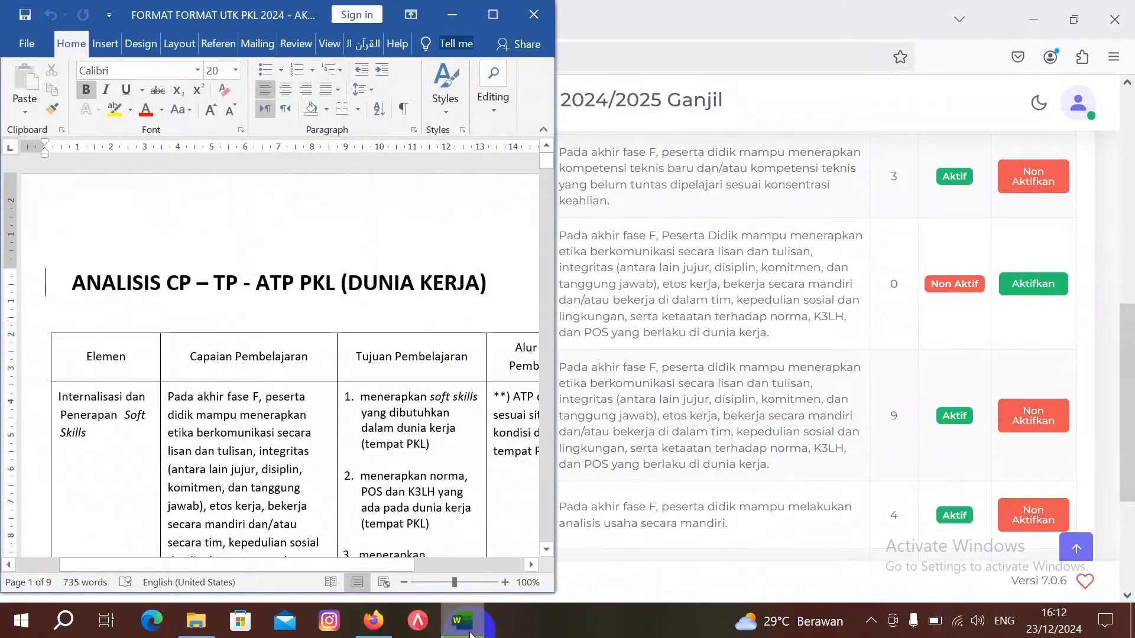
pyautogui.scroll(-2, 299, 481)
pyautogui.scroll(-5, 298, 481)
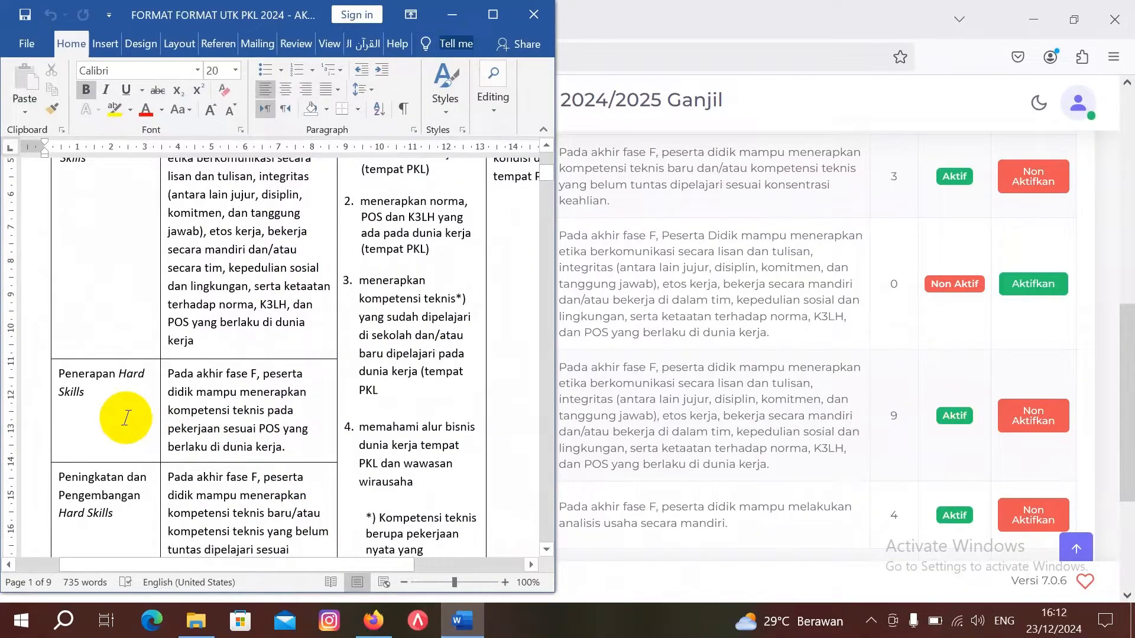
pyautogui.click(657, 345)
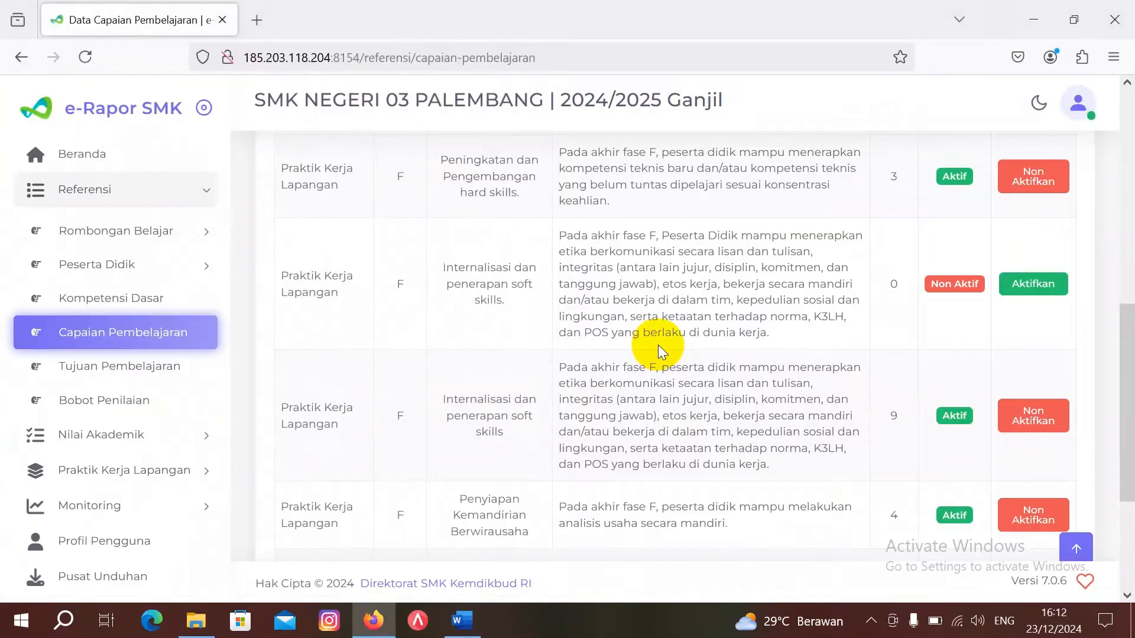
pyautogui.scroll(-4, 656, 446)
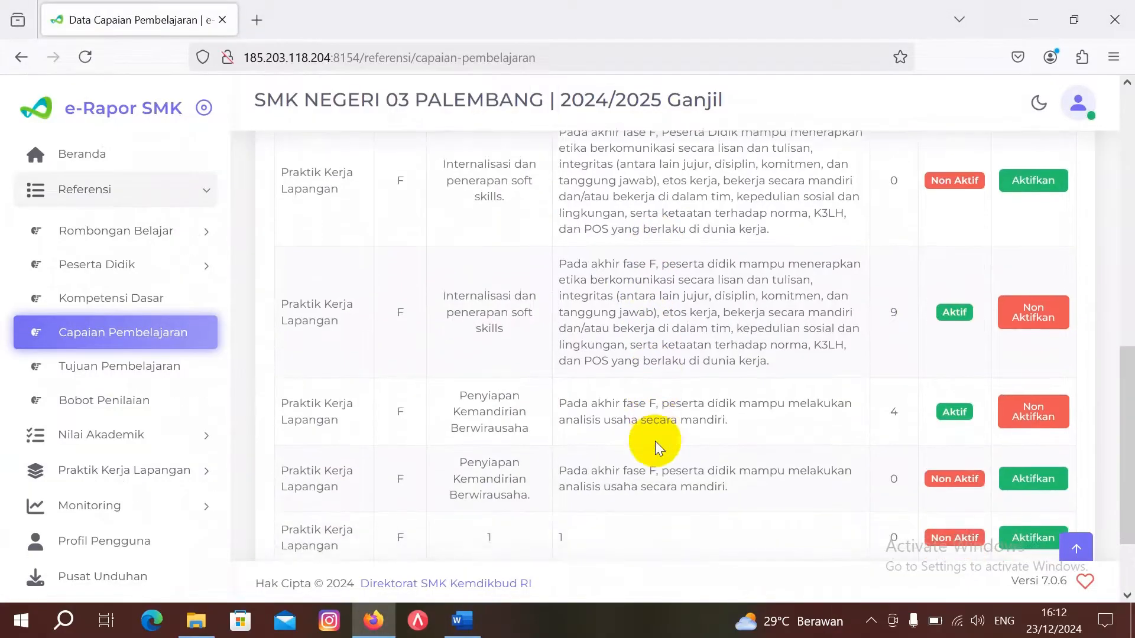
pyautogui.scroll(10, 654, 440)
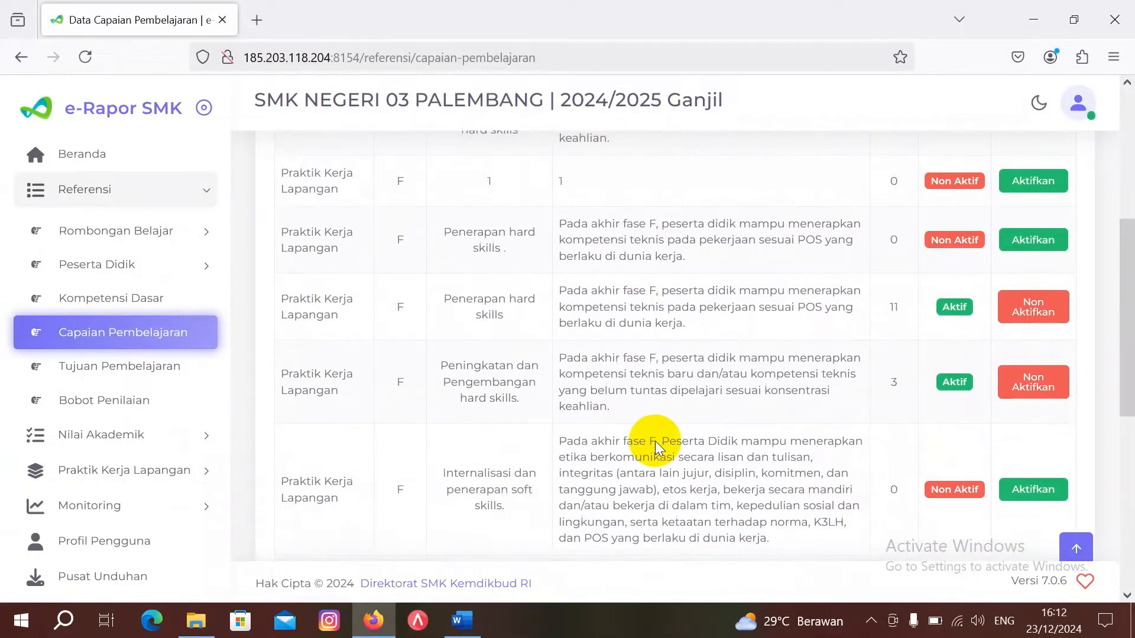
pyautogui.scroll(-2, 655, 441)
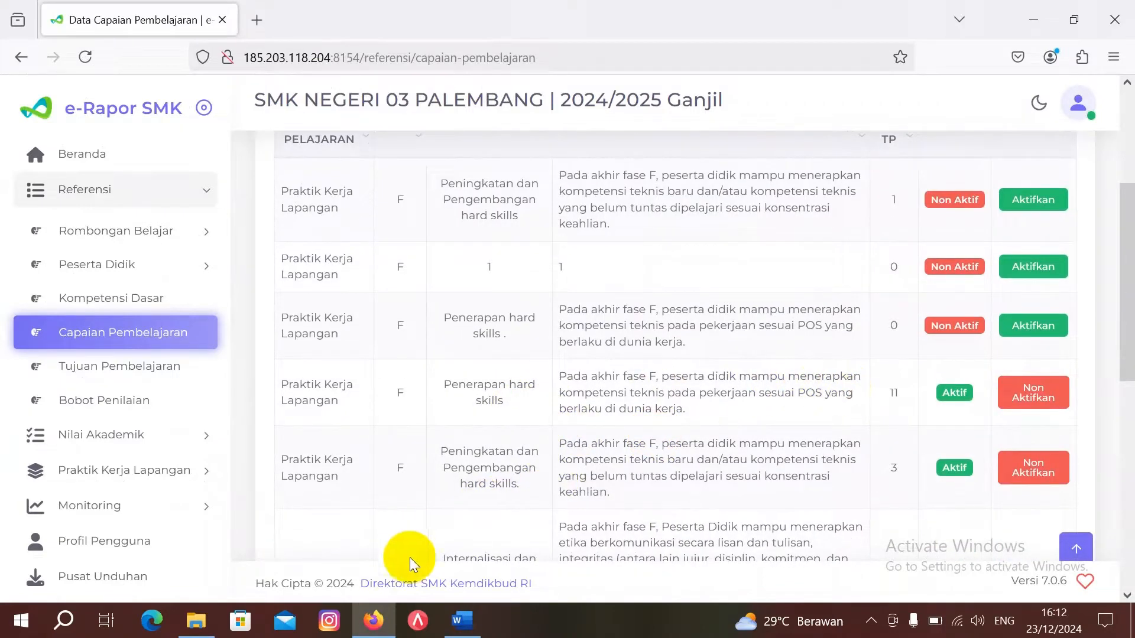
pyautogui.click(464, 622)
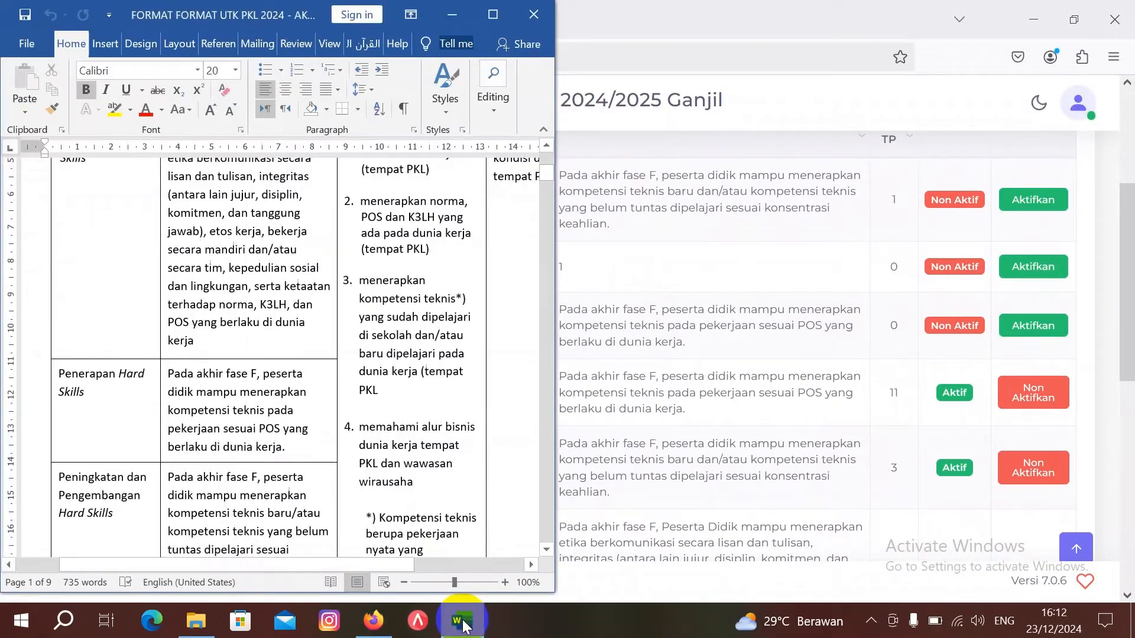
pyautogui.scroll(-2, 168, 445)
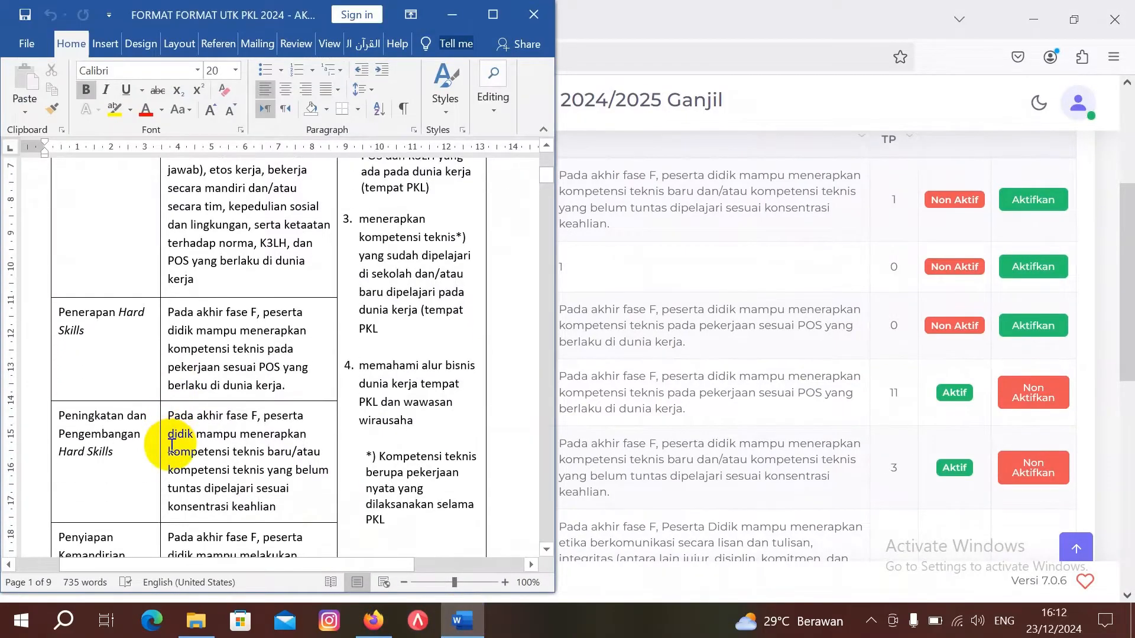
pyautogui.click(616, 399)
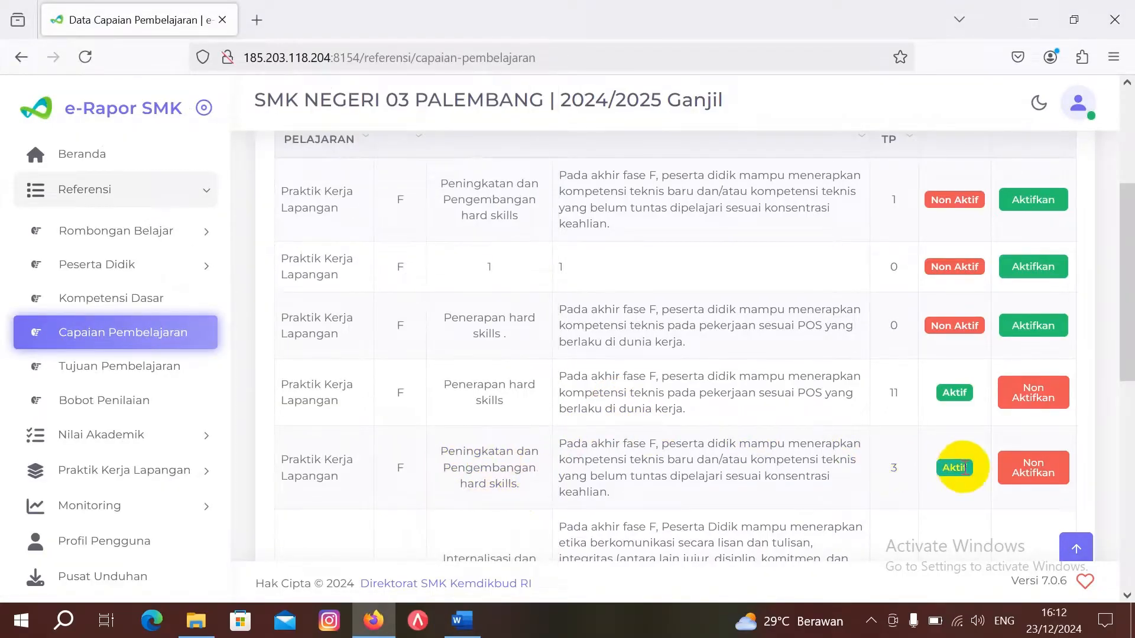
pyautogui.click(463, 631)
pyautogui.scroll(-2, 231, 496)
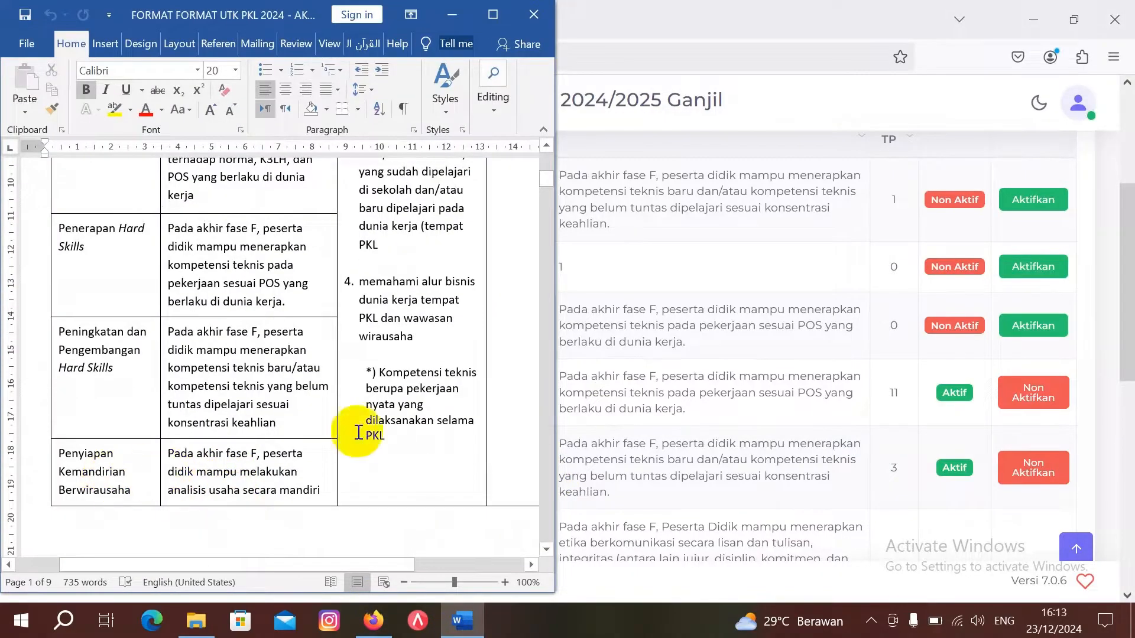
pyautogui.click(651, 392)
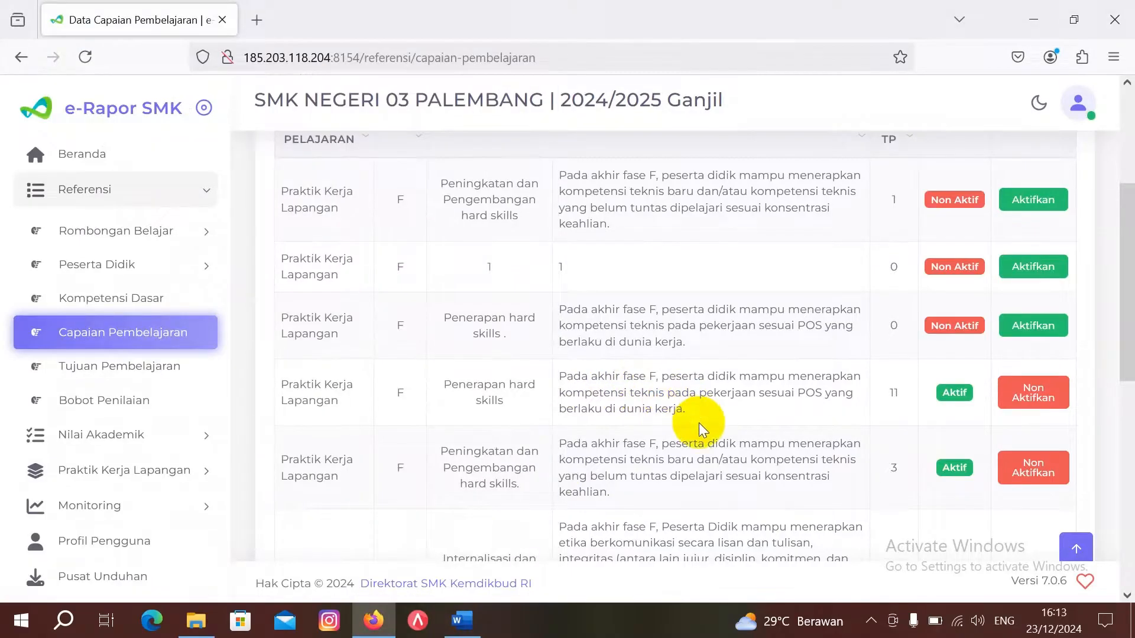
pyautogui.scroll(-1, 699, 426)
pyautogui.scroll(-5, 698, 423)
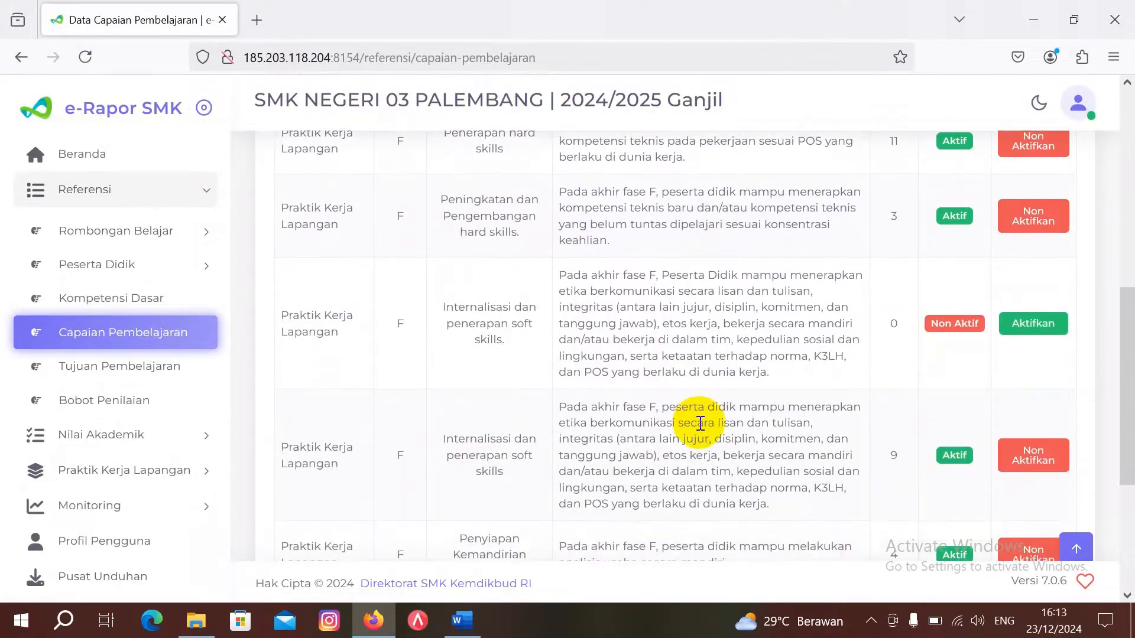
pyautogui.scroll(-1, 699, 423)
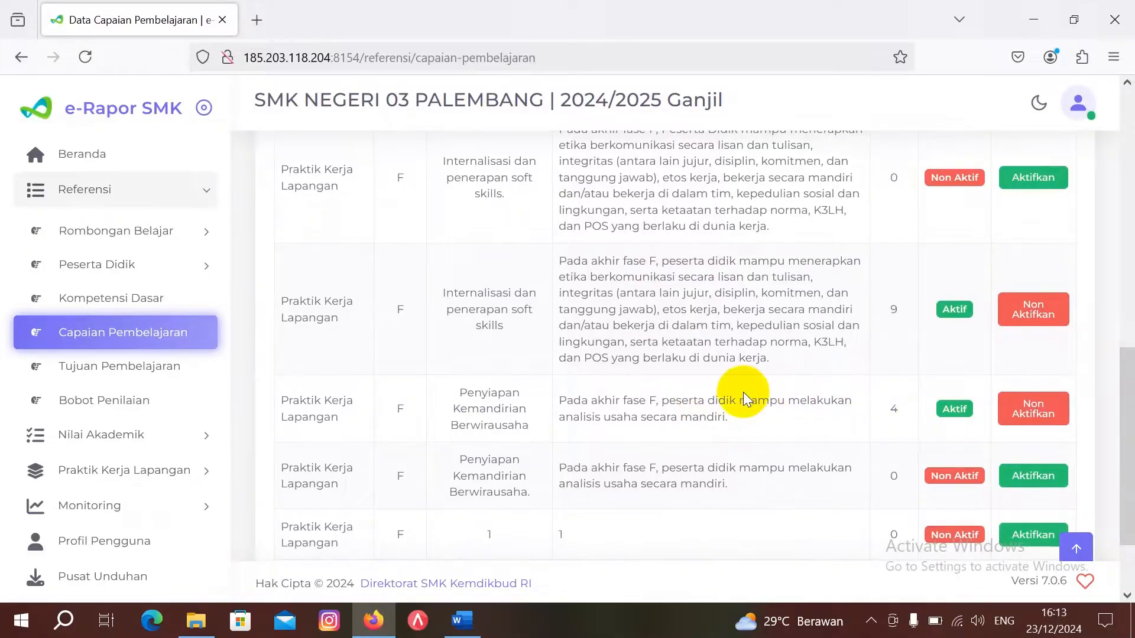
pyautogui.scroll(2, 682, 316)
pyautogui.scroll(5, 682, 317)
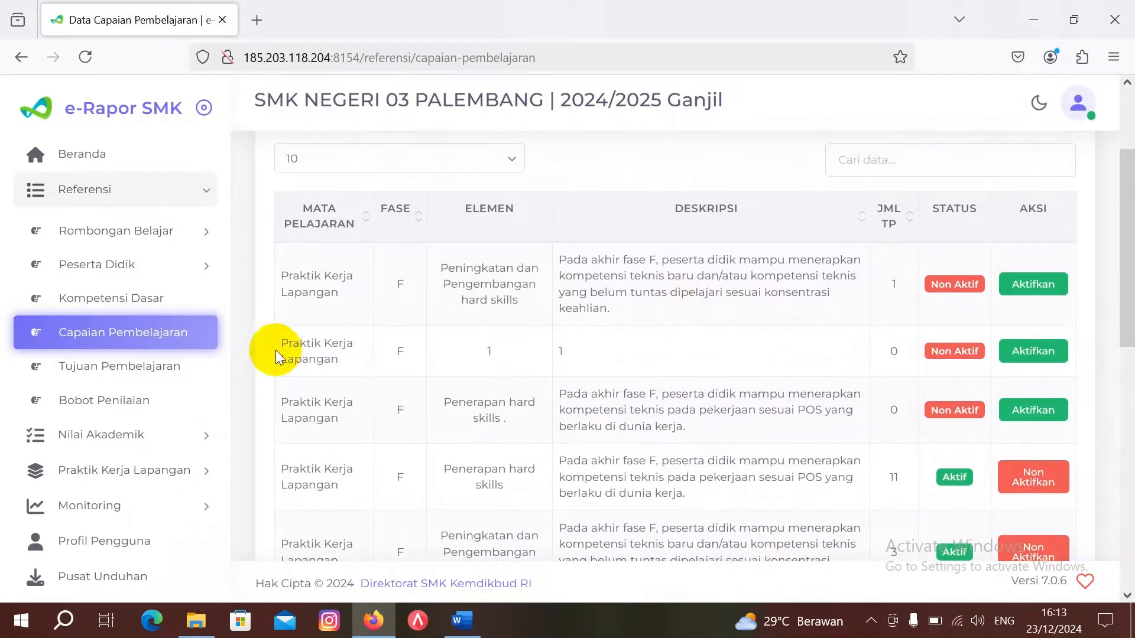
# Step: Open the Referensi > Tujuan Pembelajaran list and dismiss the Word window preview
pyautogui.click(158, 371)
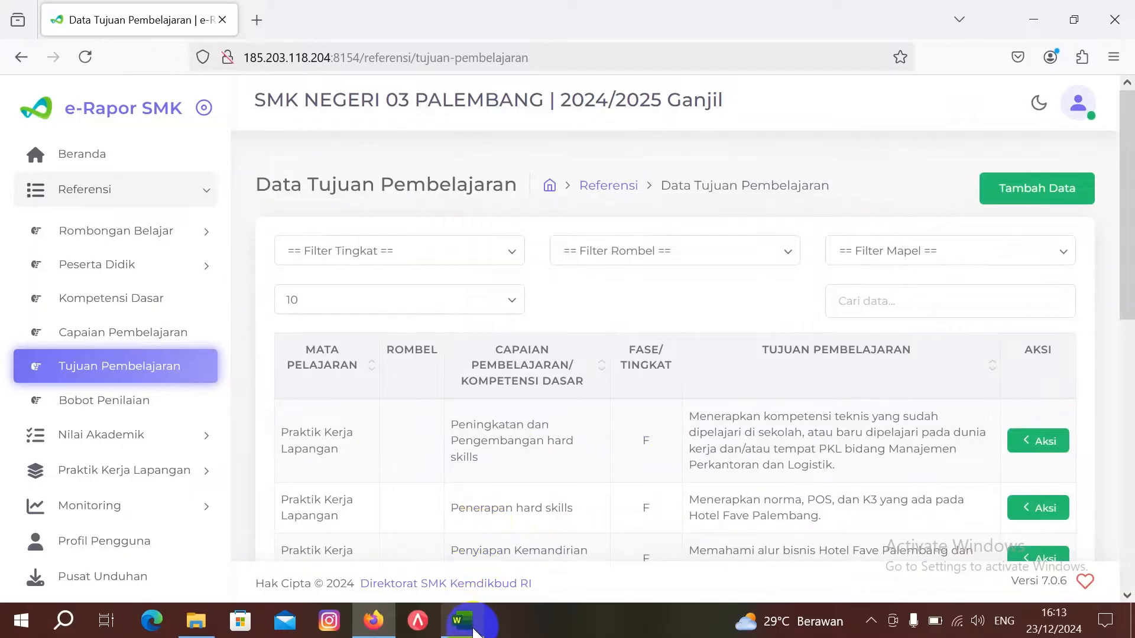
pyautogui.moveTo(475, 631)
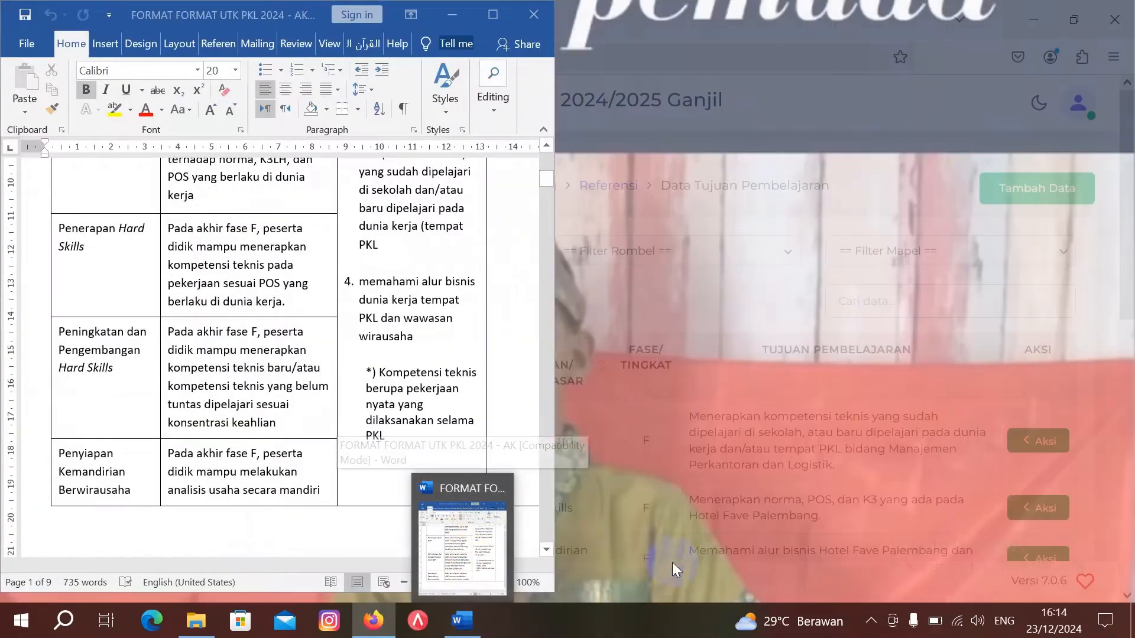
pyautogui.click(552, 618)
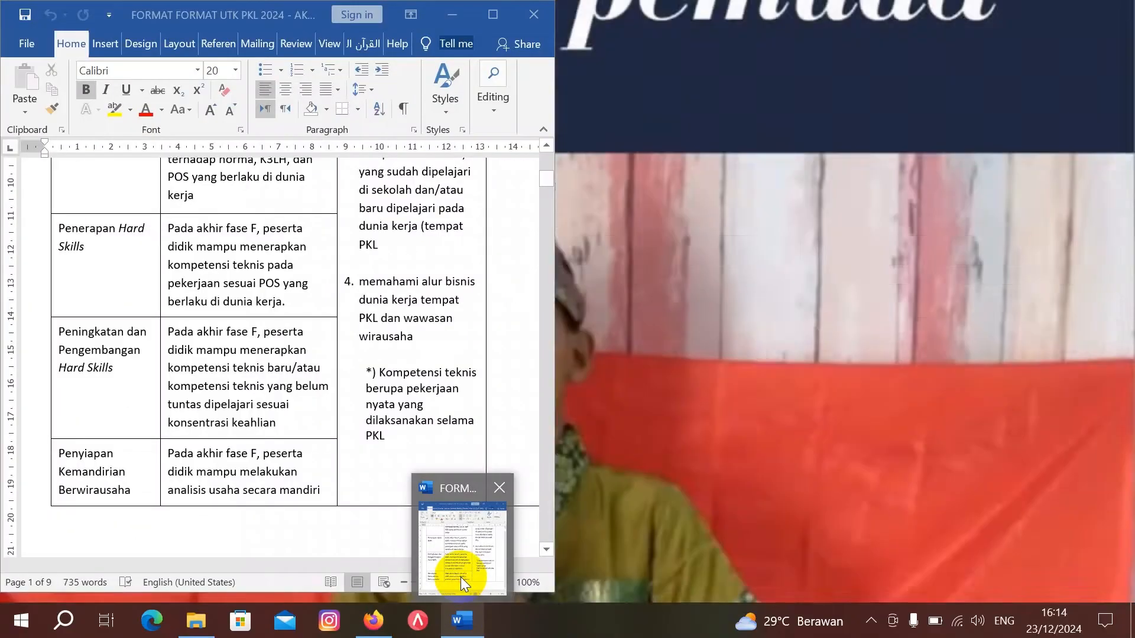
# Step: Review the Tujuan Pembelajaran column in the Word PKL document, then minimize Word
pyautogui.click(460, 577)
pyautogui.scroll(5, 183, 300)
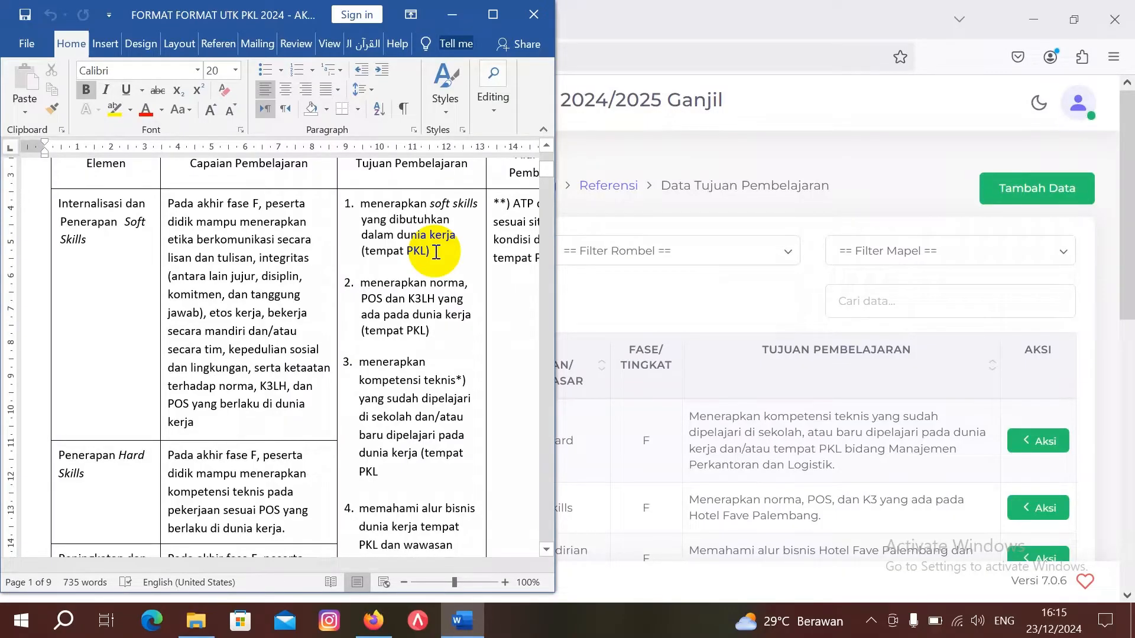
pyautogui.click(449, 20)
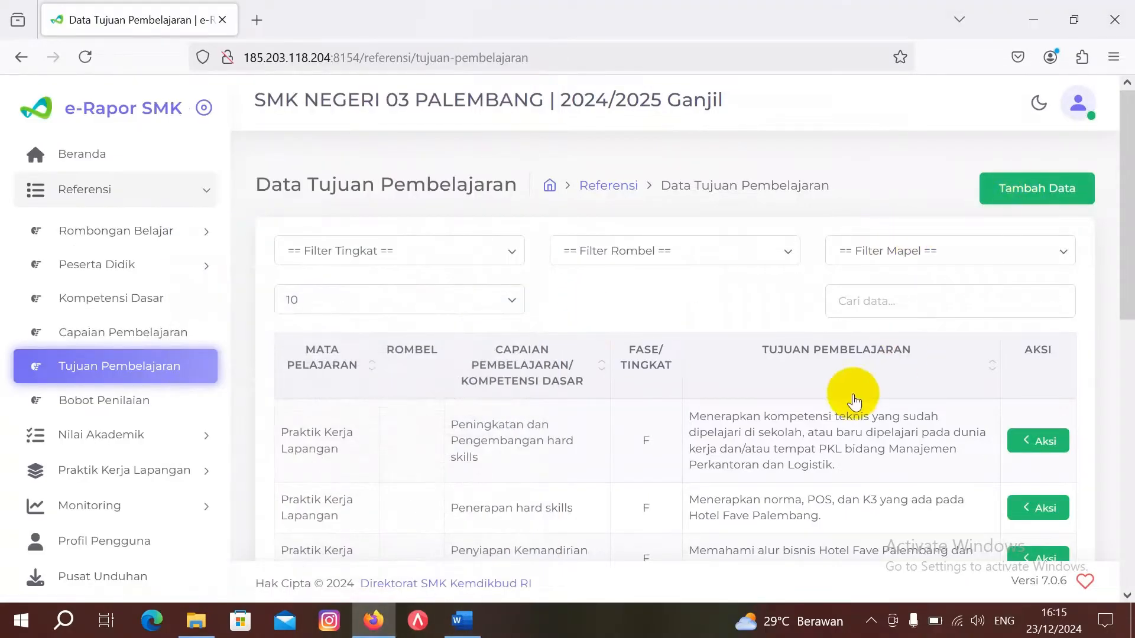
# Step: Start a new Tujuan Pembelajaran entry for Kelas 12, study group XII LPB 1
pyautogui.scroll(-3, 854, 402)
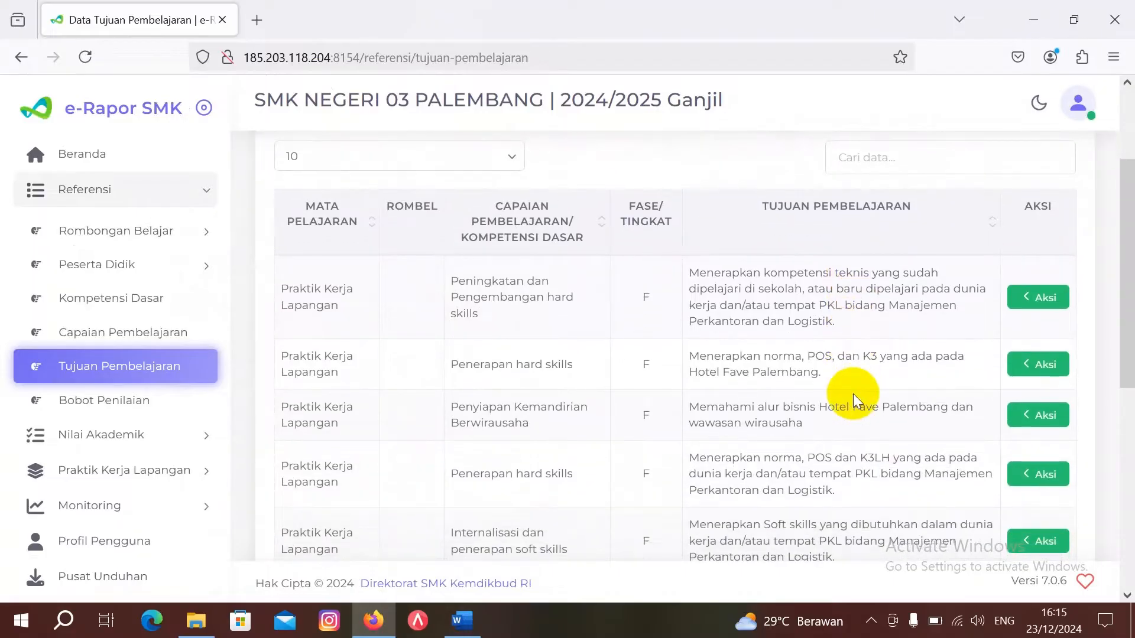
pyautogui.scroll(3, 833, 331)
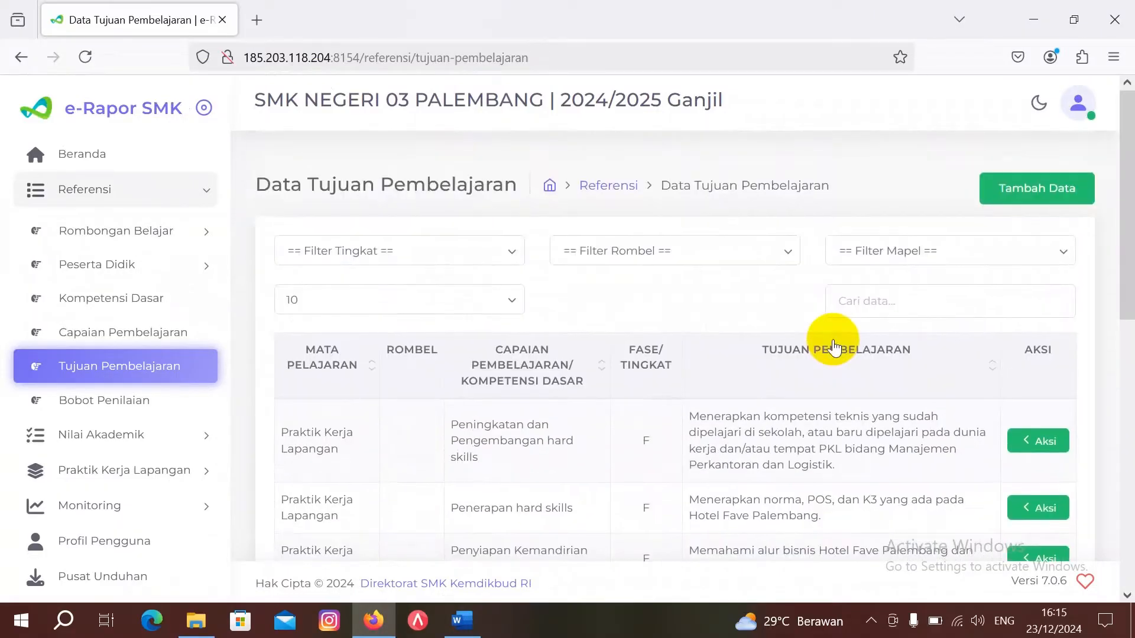
pyautogui.click(1034, 199)
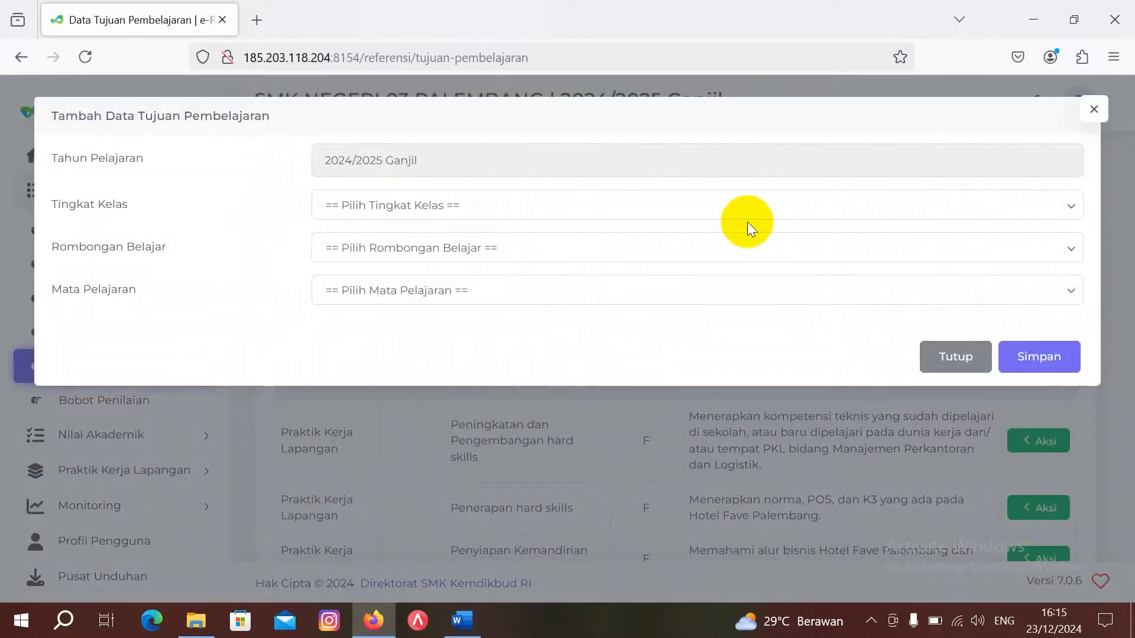
pyautogui.click(669, 208)
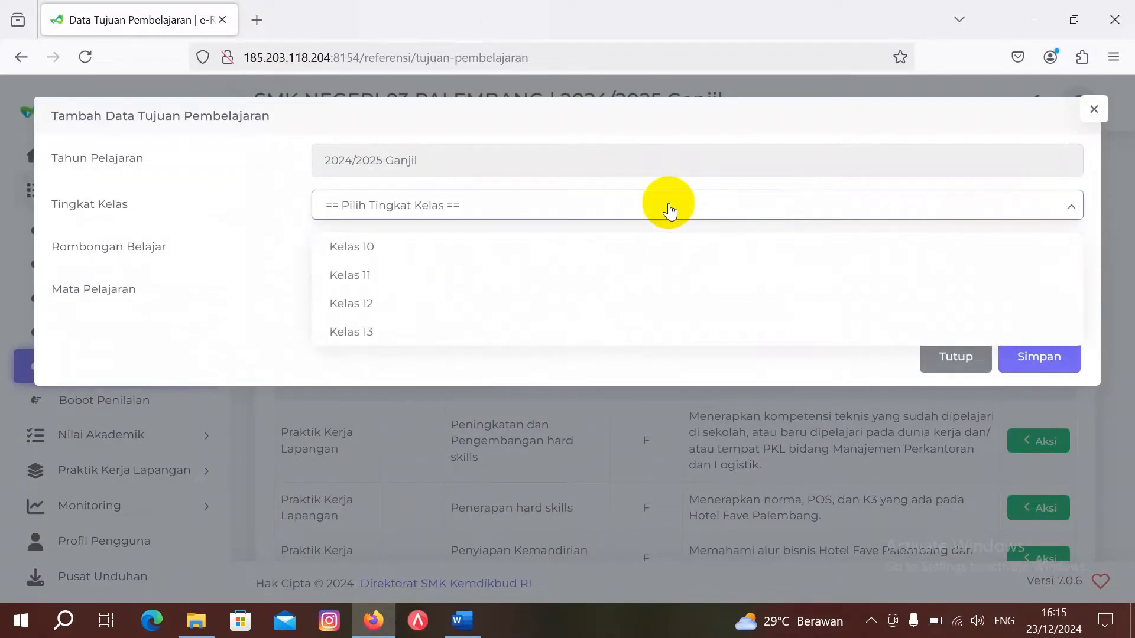
pyautogui.click(664, 300)
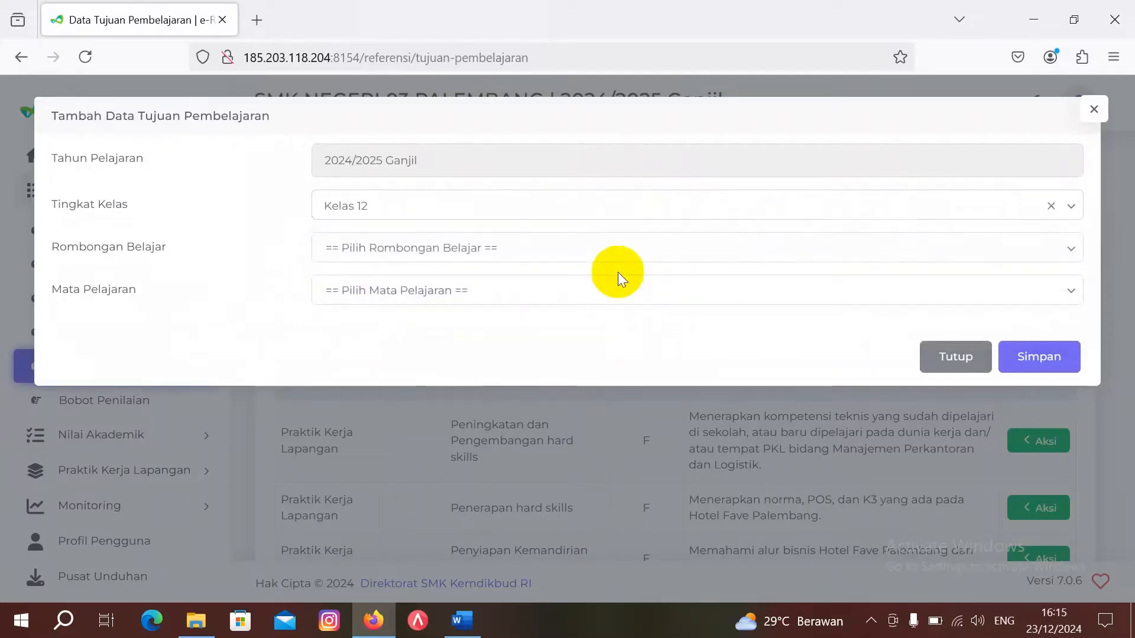
pyautogui.click(613, 245)
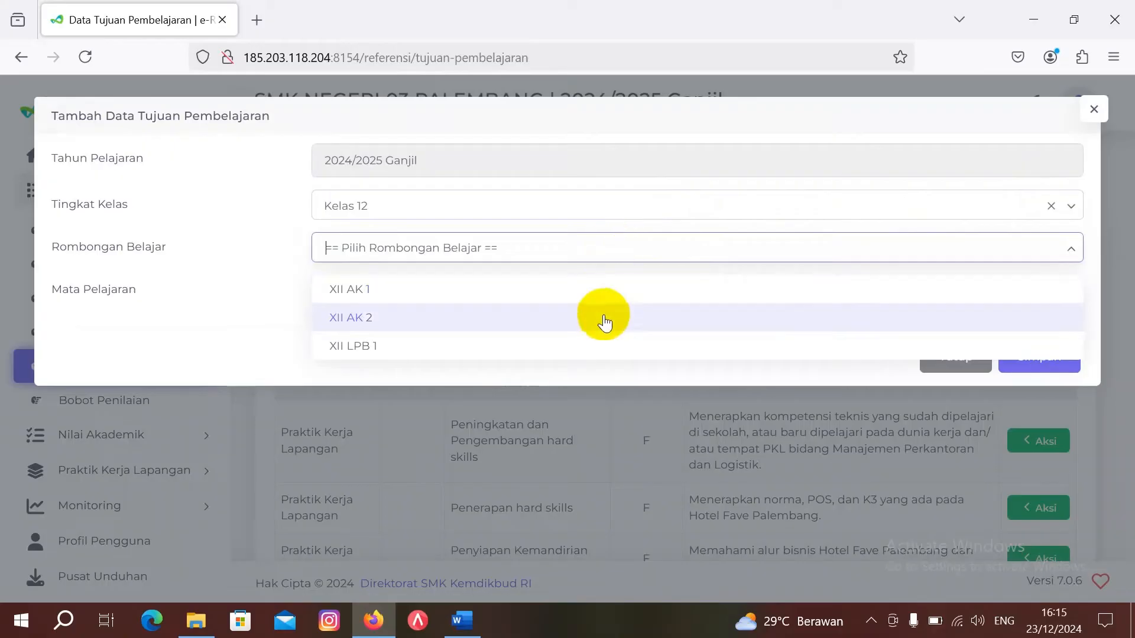
pyautogui.click(604, 344)
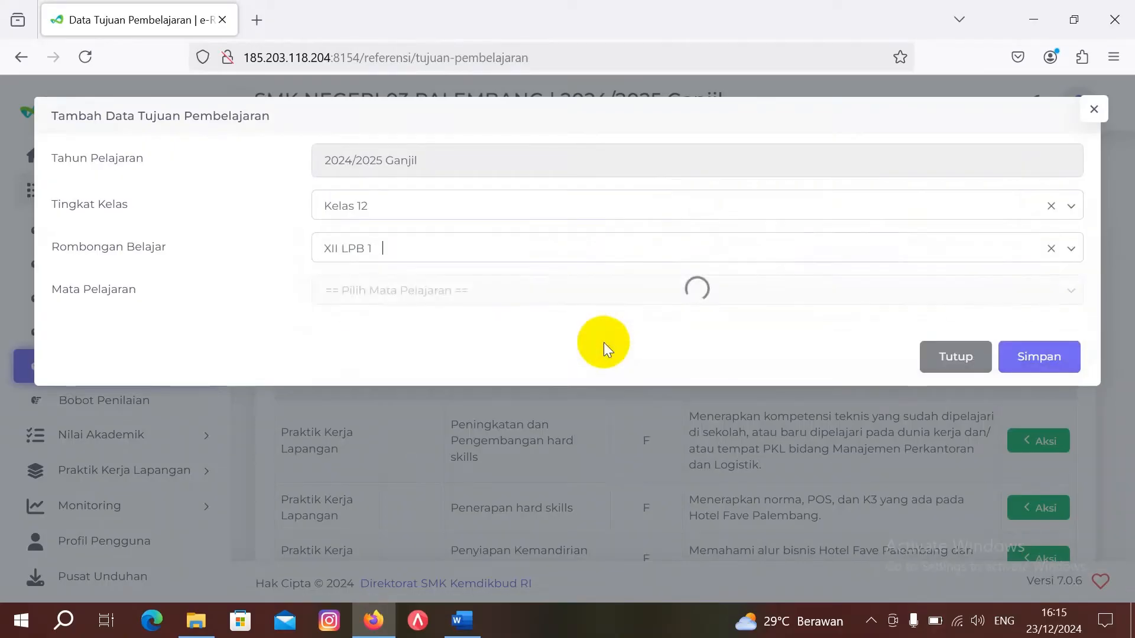
# Step: Choose subject 800001000 Komputer Akuntansi and the communication-ethics Capaian Pembelajaran
pyautogui.click(601, 290)
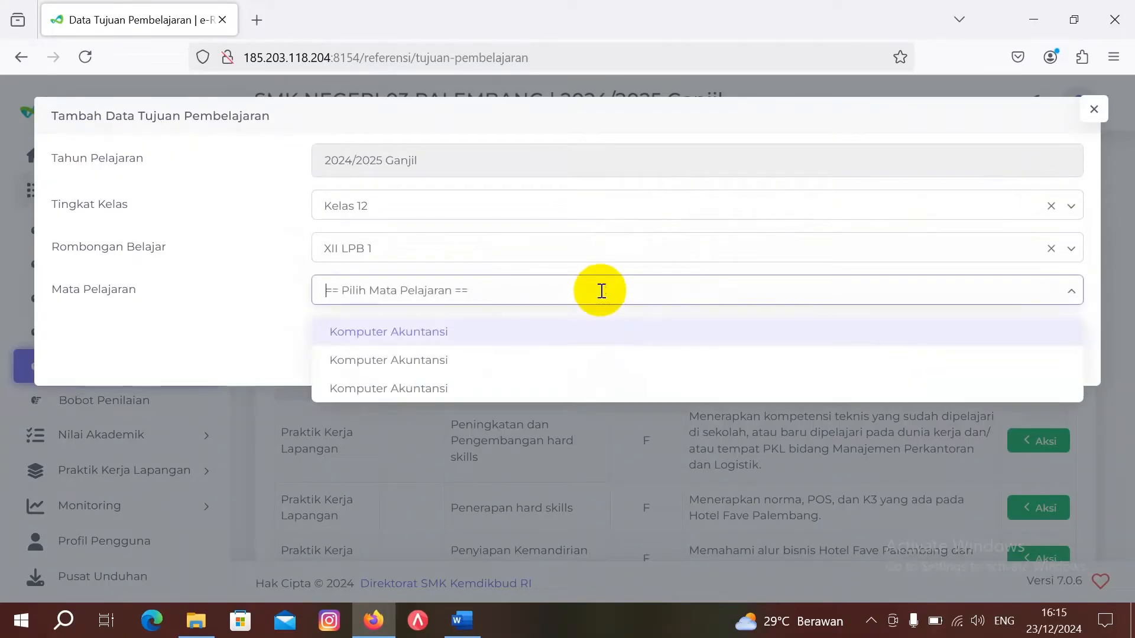
pyautogui.click(600, 334)
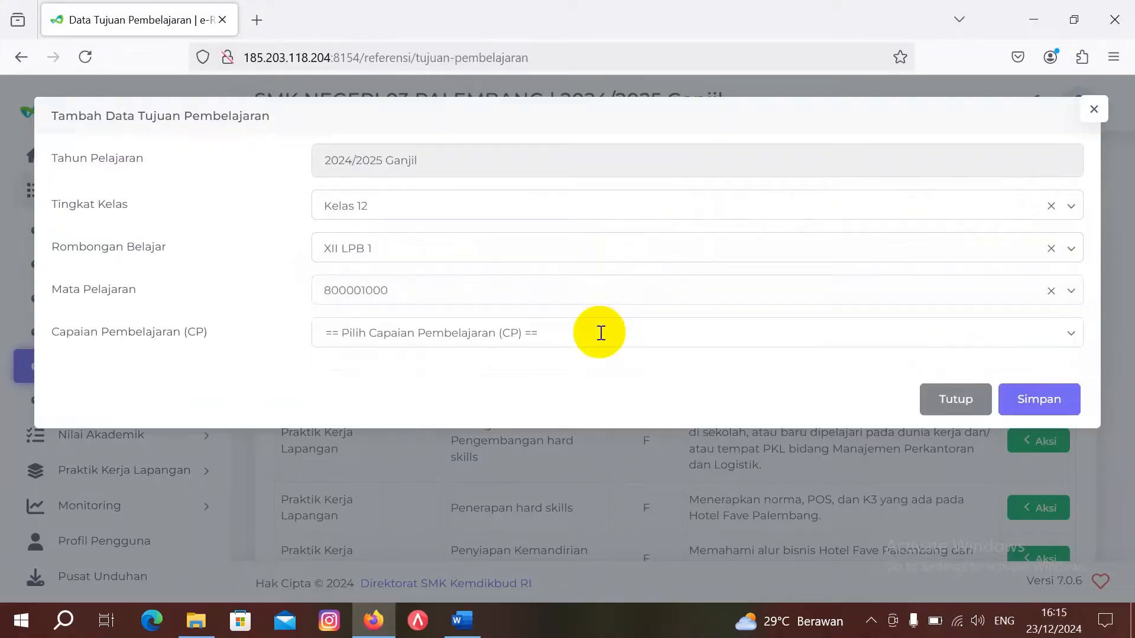
pyautogui.click(575, 333)
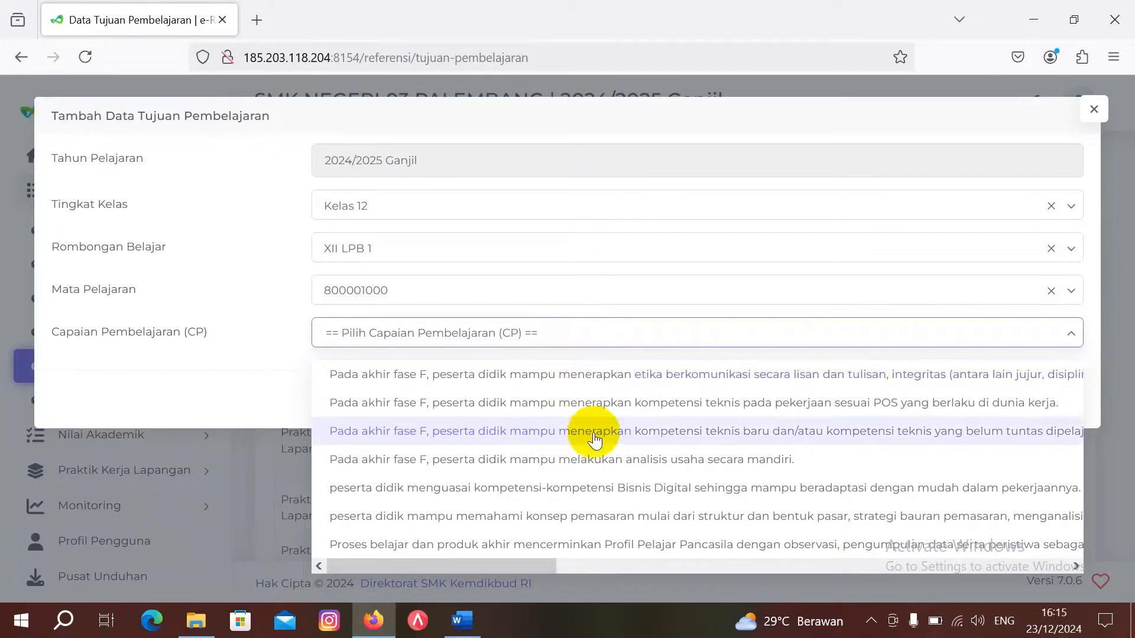
pyautogui.hscroll(5, 596, 442)
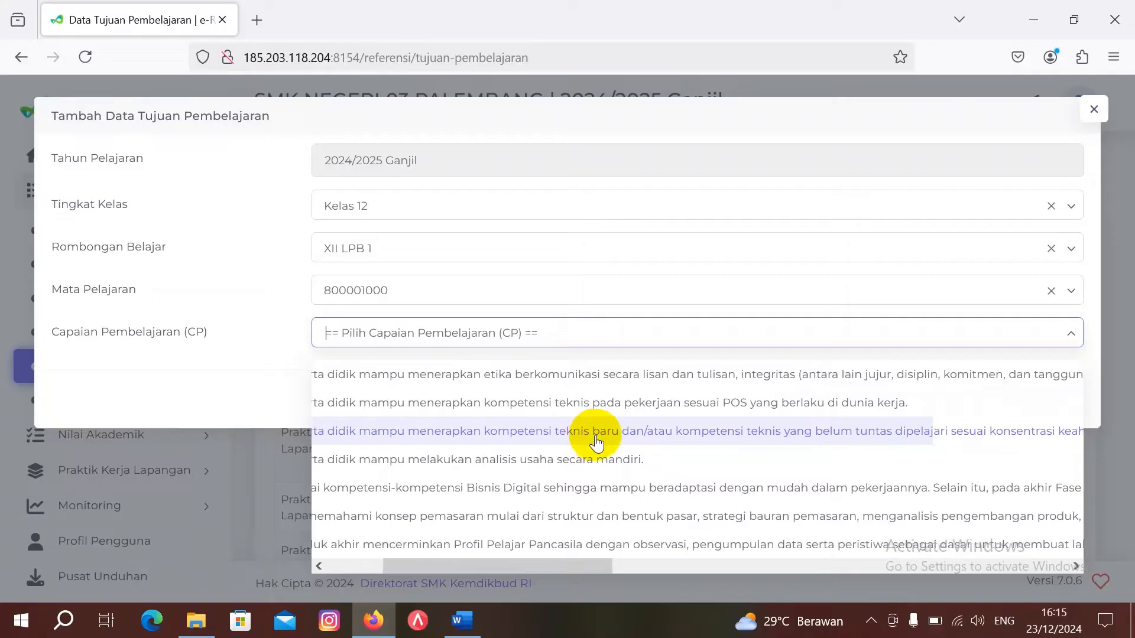
pyautogui.hscroll(6, 596, 442)
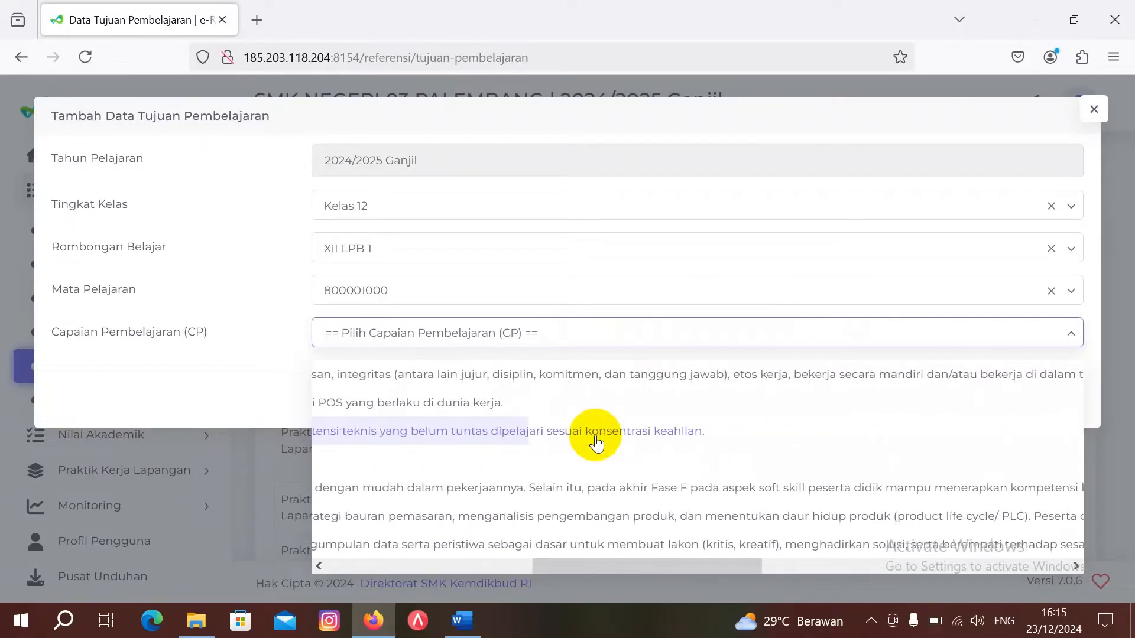
pyautogui.hscroll(6, 596, 442)
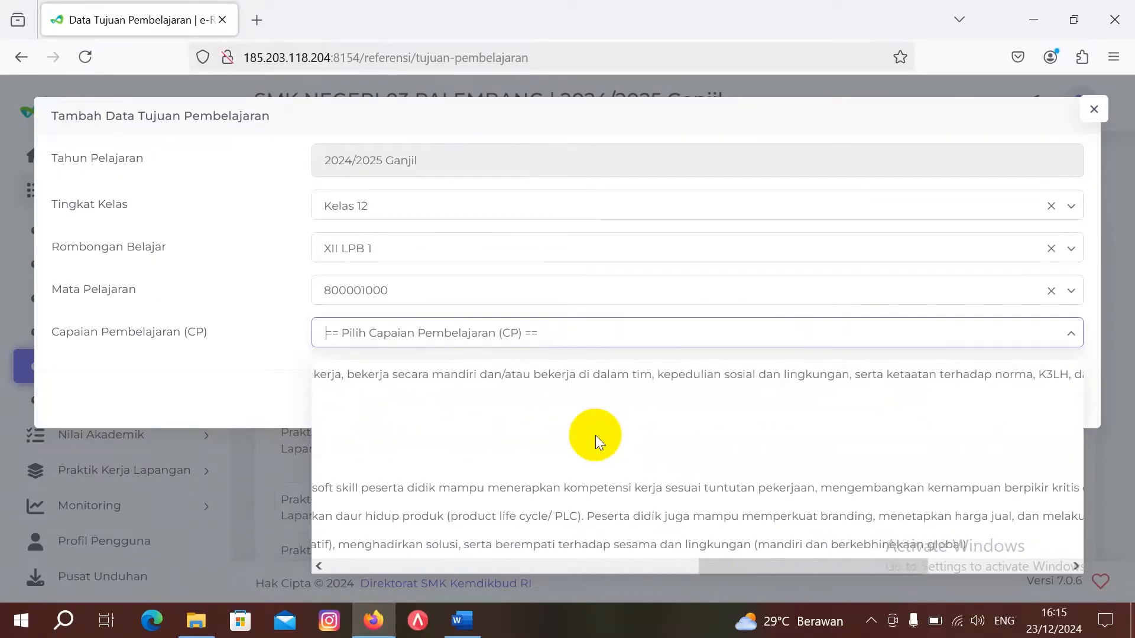
pyautogui.hscroll(-10, 596, 442)
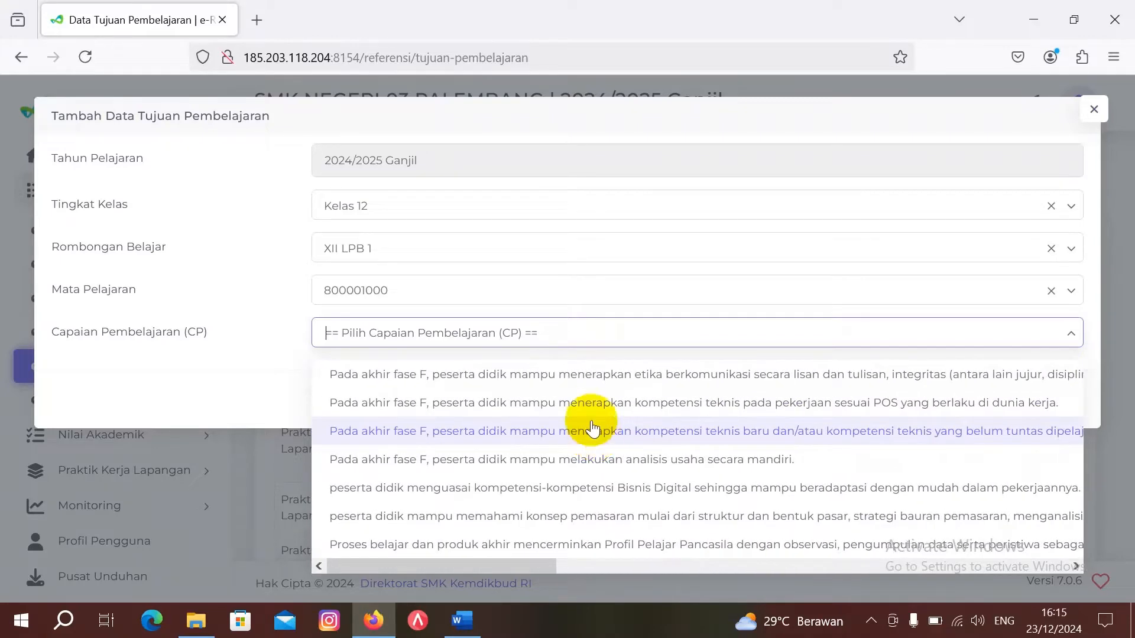
pyautogui.click(590, 374)
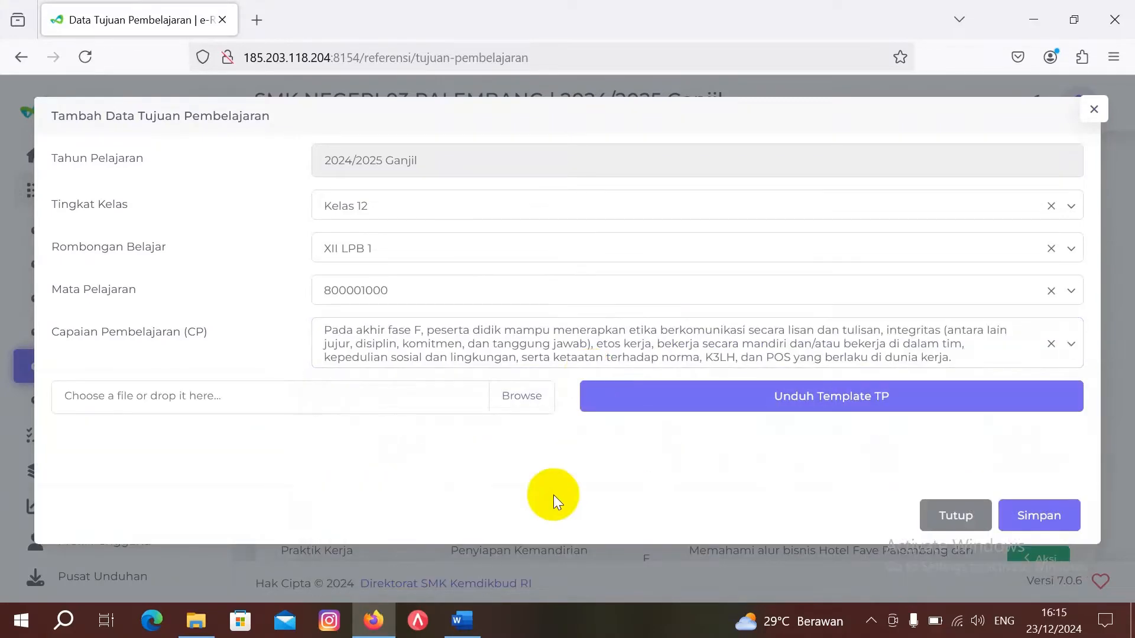
# Step: Recheck the Word document, keep the communication-ethics CP, and download the TP template Excel file
pyautogui.moveTo(462, 624)
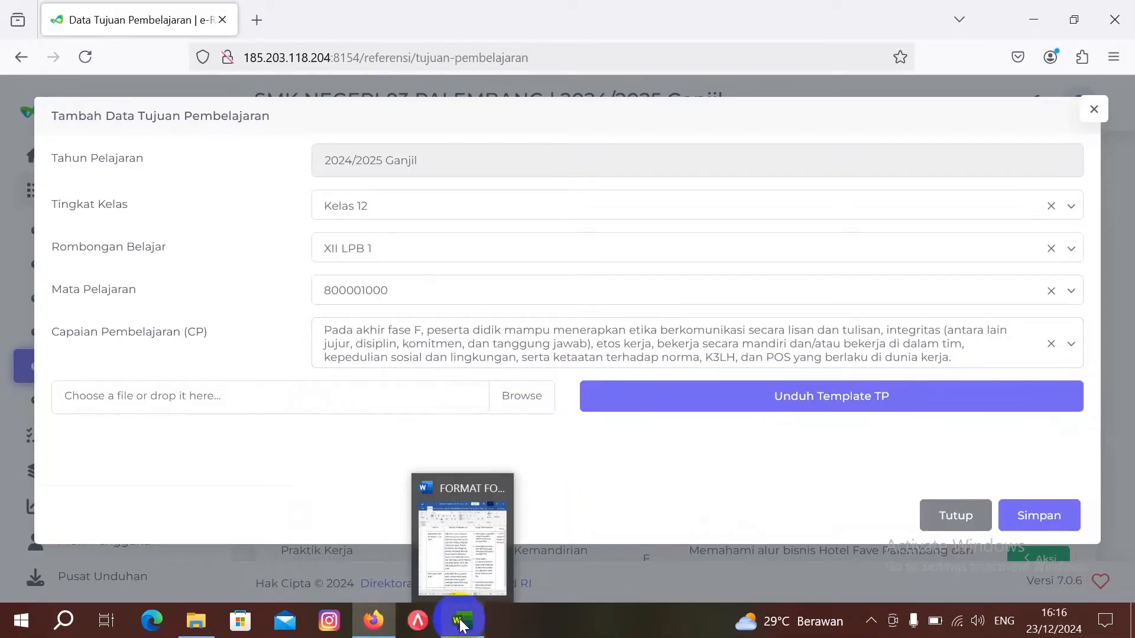
pyautogui.click(460, 558)
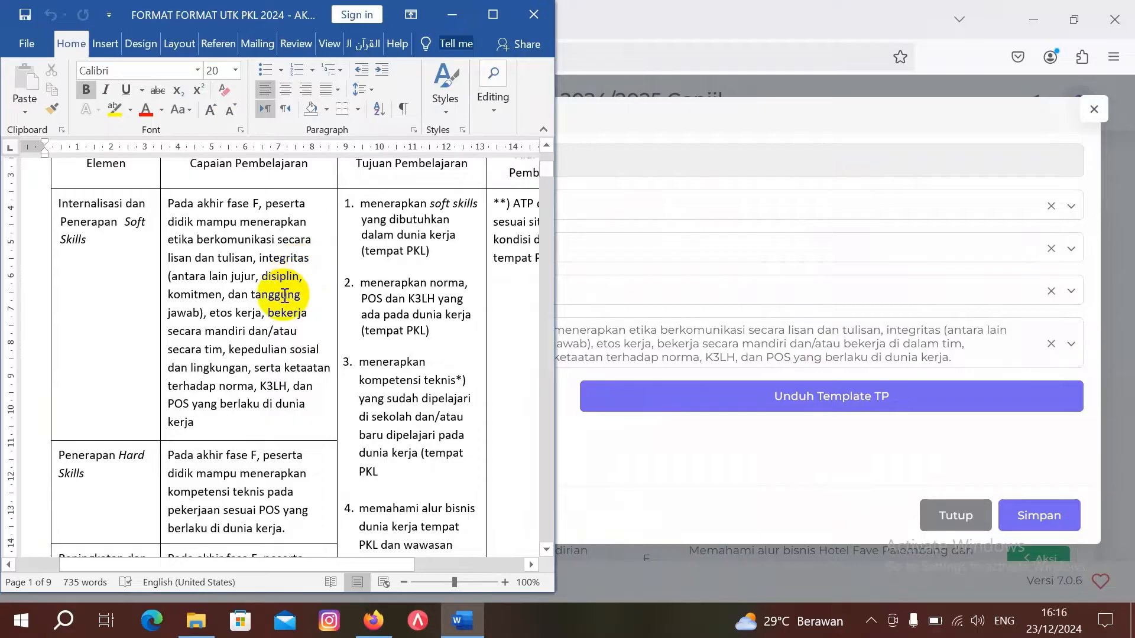
pyautogui.click(450, 18)
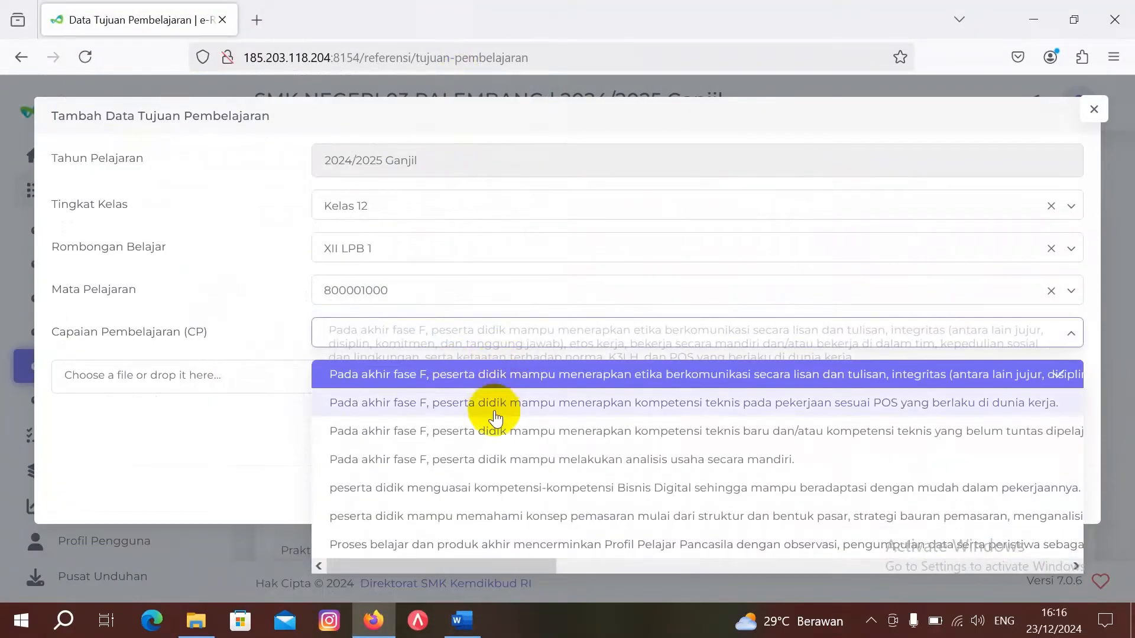
pyautogui.click(494, 376)
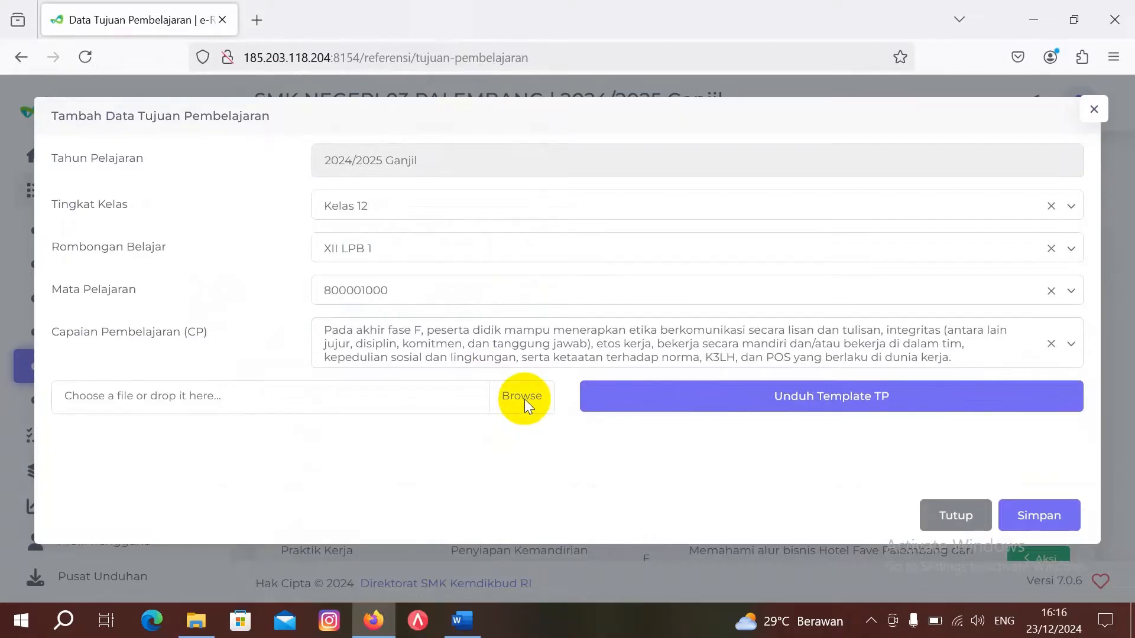
pyautogui.click(785, 406)
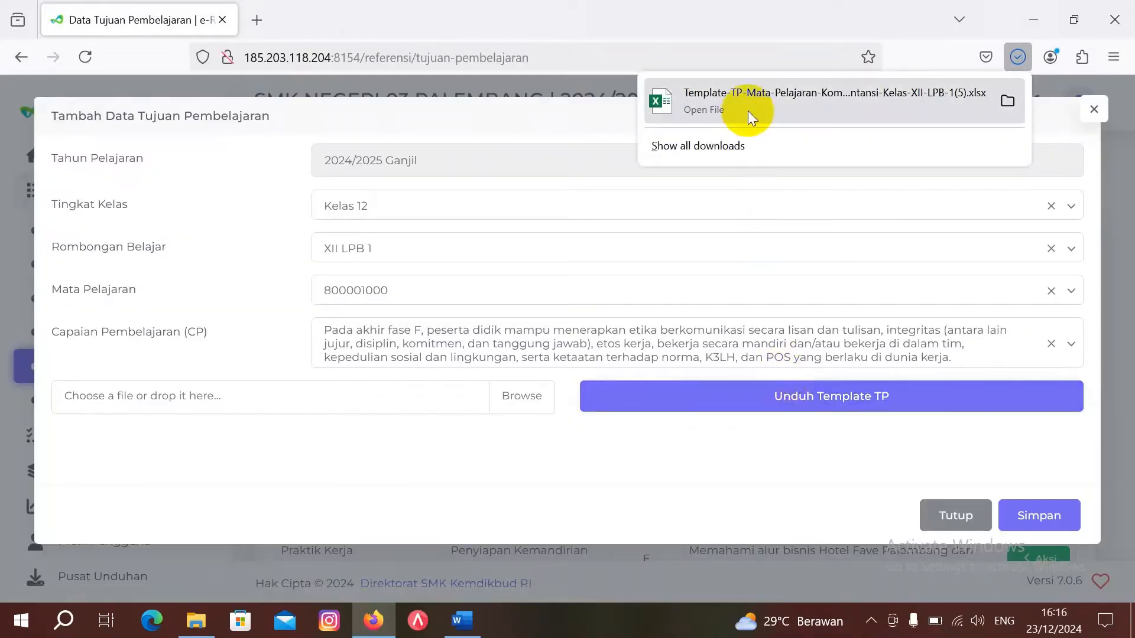
# Step: Open the downloaded XII LPB 1 TP template in Excel with editing enabled, checking Word alongside
pyautogui.click(703, 101)
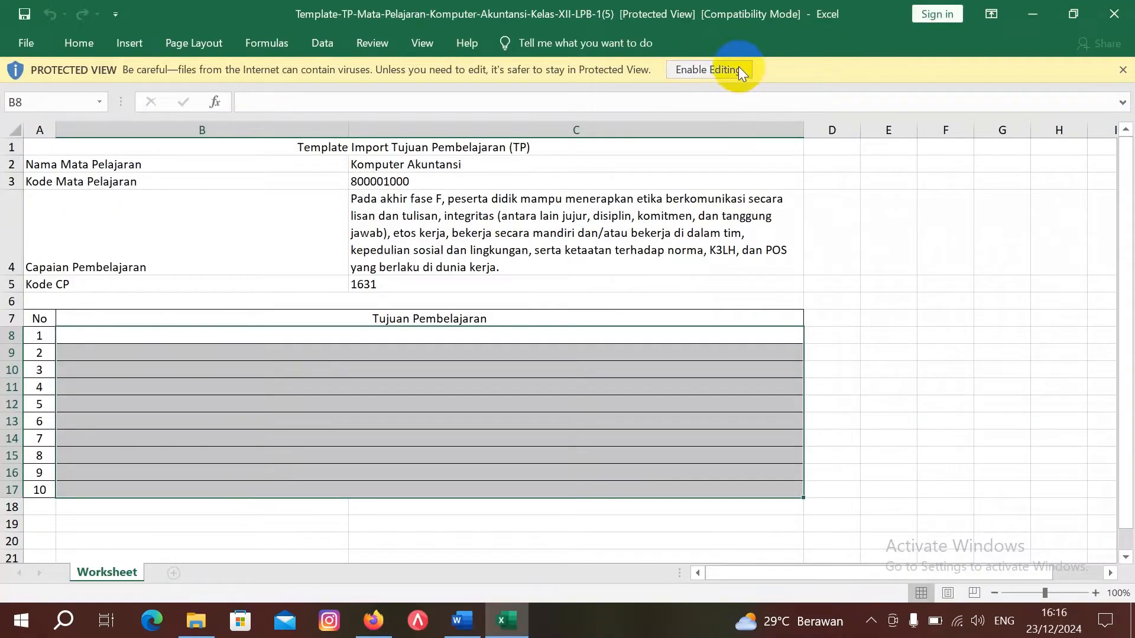
pyautogui.click(739, 67)
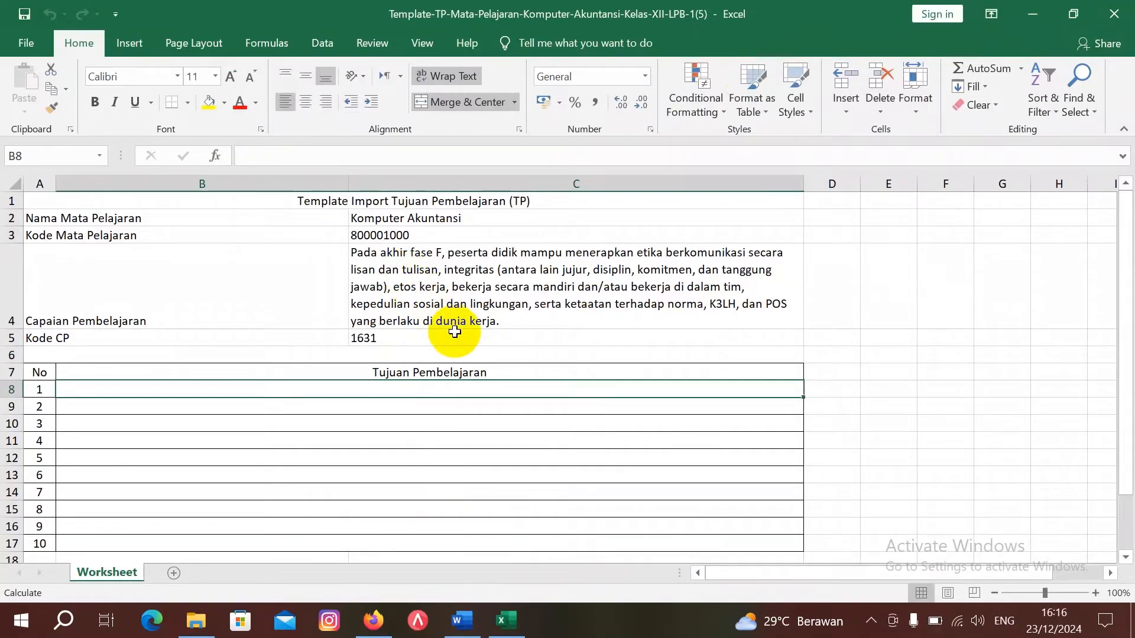
pyautogui.moveTo(466, 631)
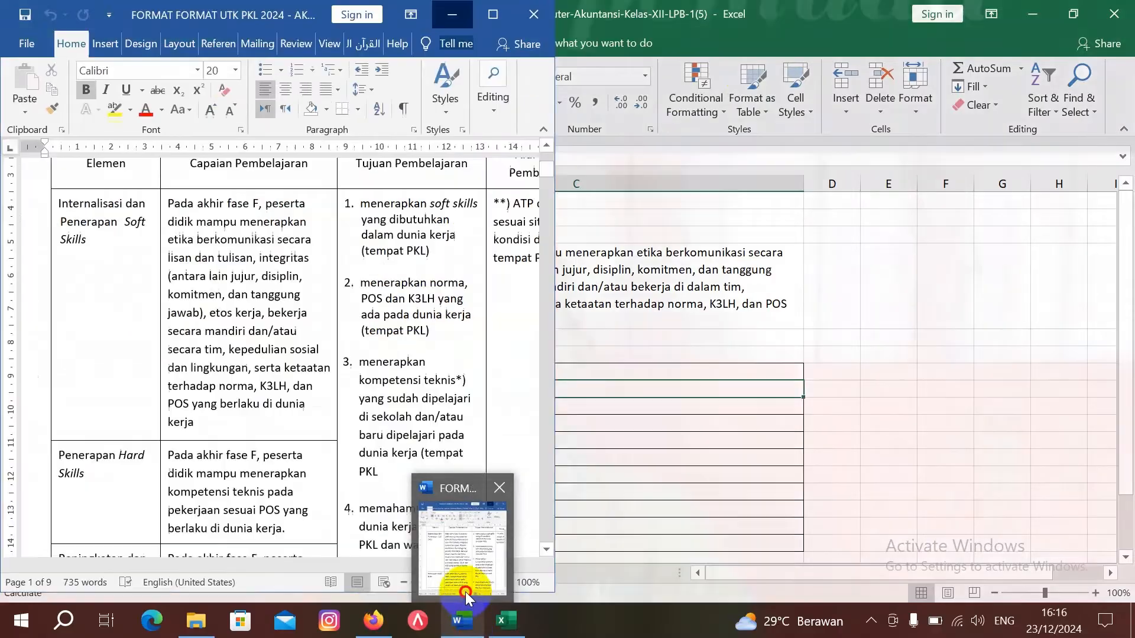
pyautogui.click(465, 591)
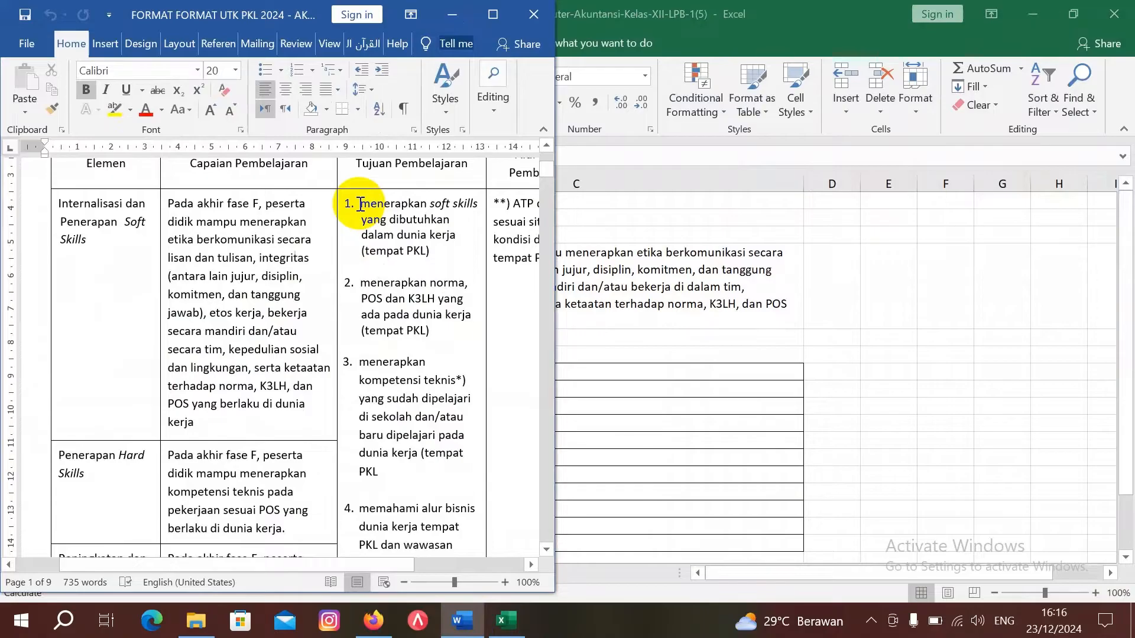
pyautogui.click(590, 367)
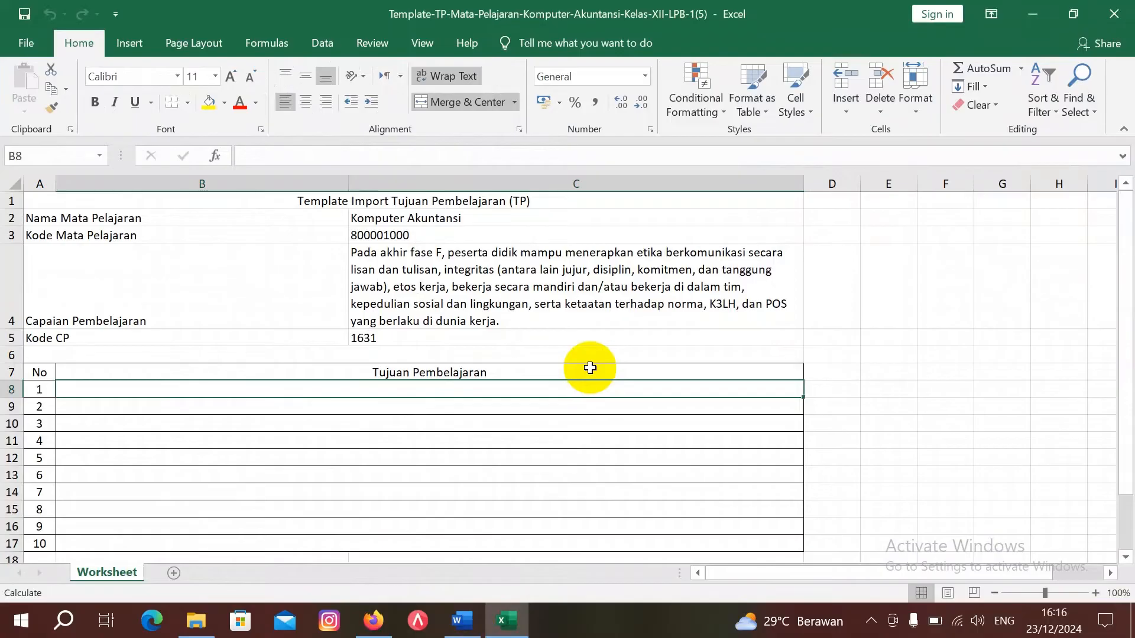
# Step: Enter 'Menerapkan softskills dalam dunia kerja di Bank Rakyat Indonesia (BRI)' as TP row 1, then save and close
pyautogui.write('Menerap')
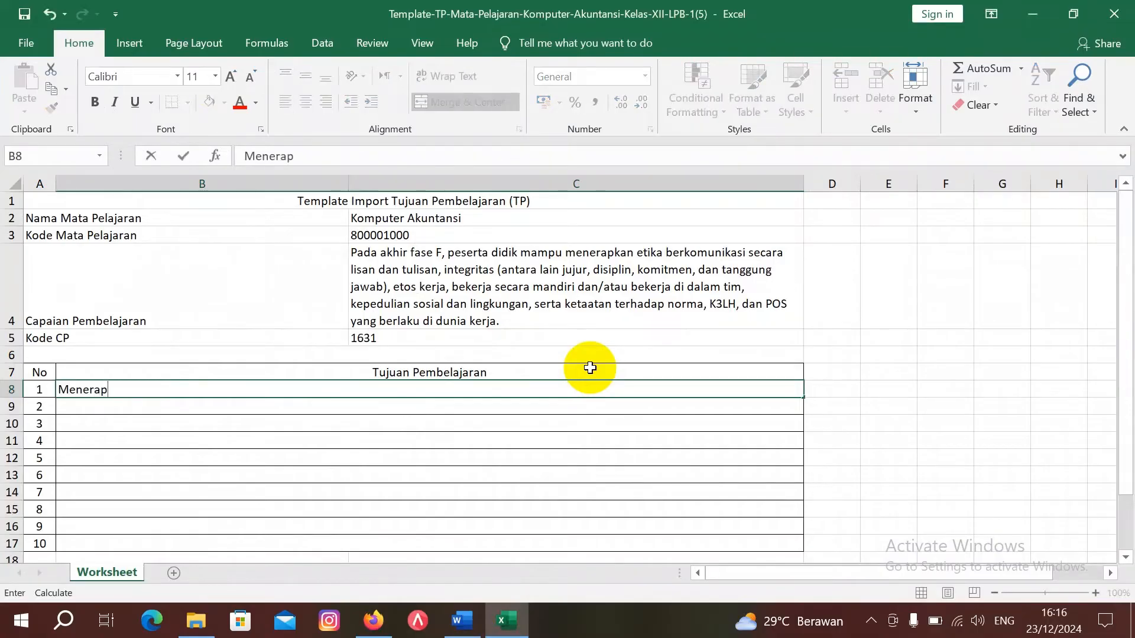
pyautogui.write('kan softskl')
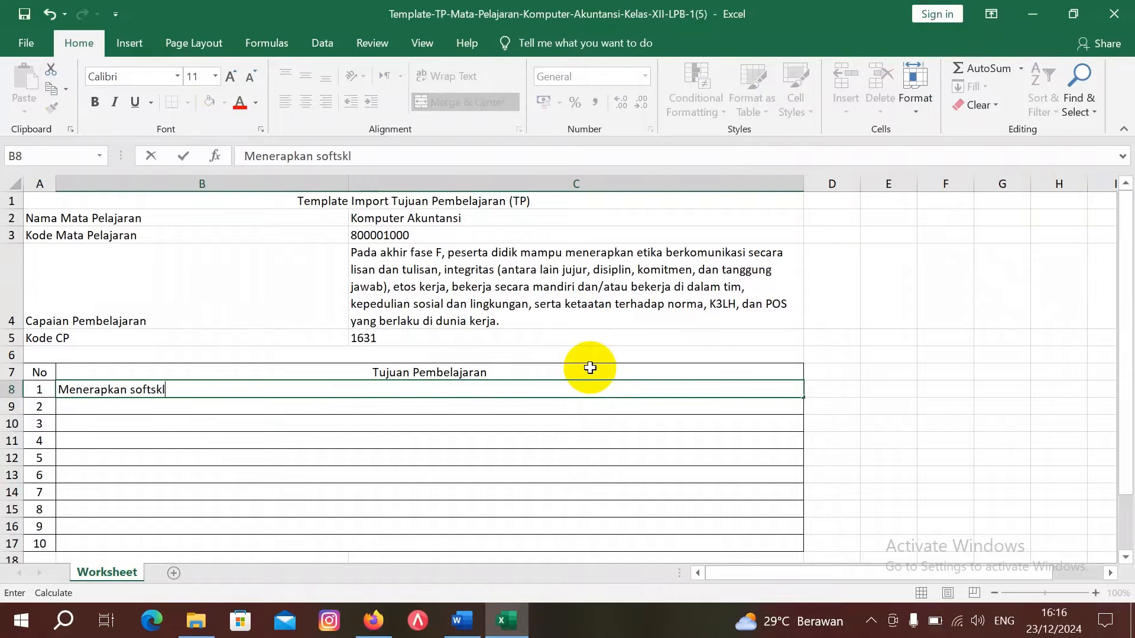
pyautogui.press('BackSpace')
pyautogui.write('ils dalam d unia kerja')
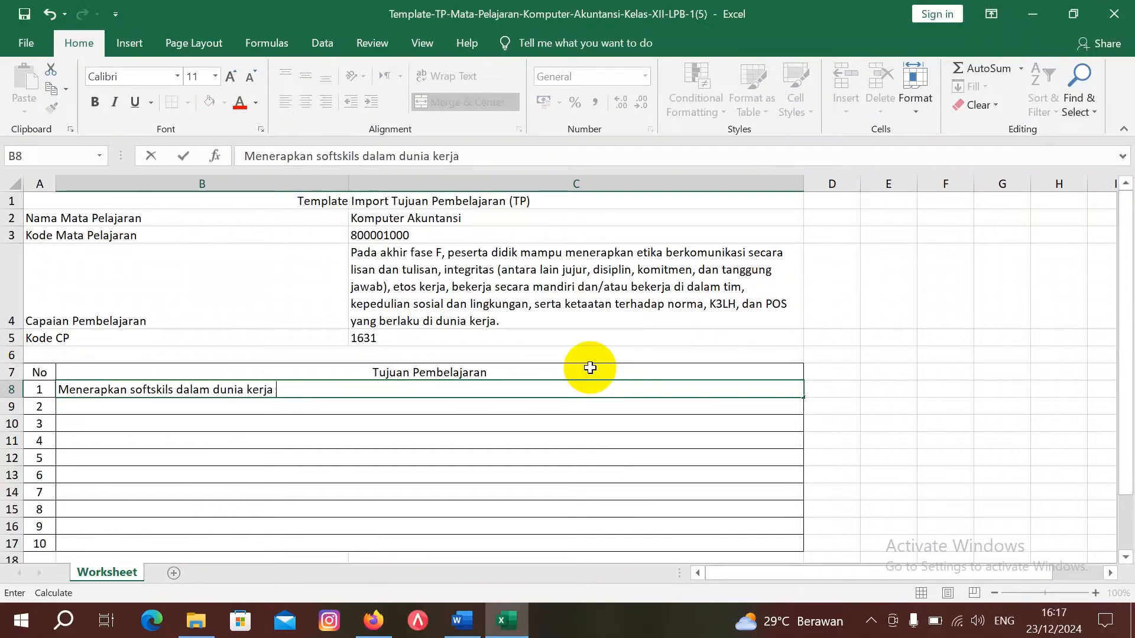
pyautogui.write(' di Ba')
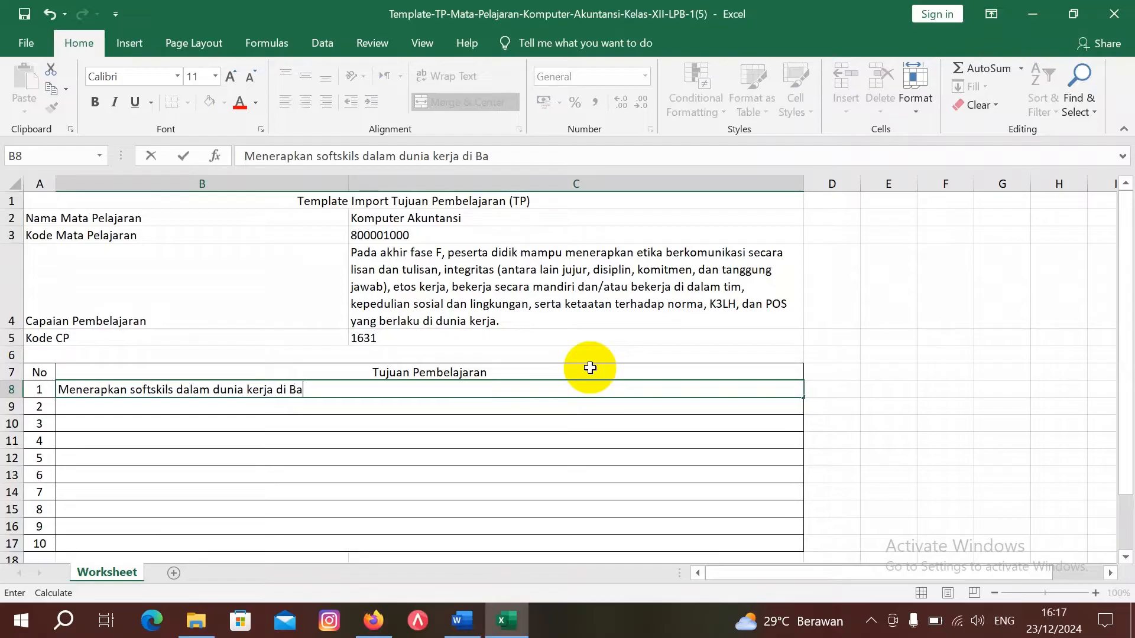
pyautogui.write('nk Rakyat Indones')
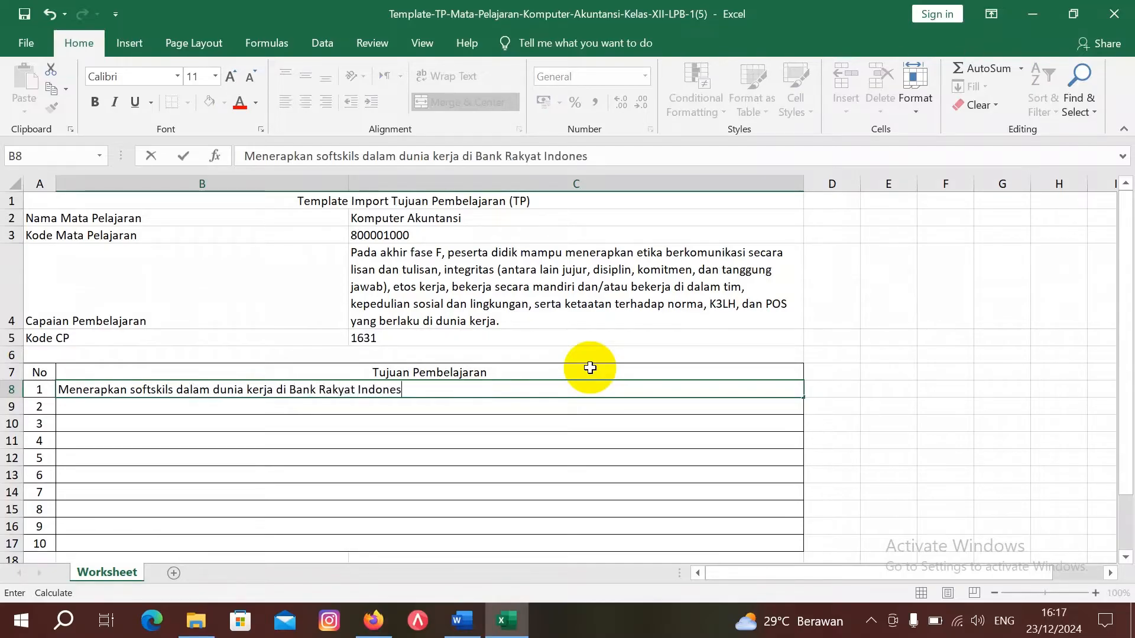
pyautogui.write('ia ( BRI )')
pyautogui.click(1122, 18)
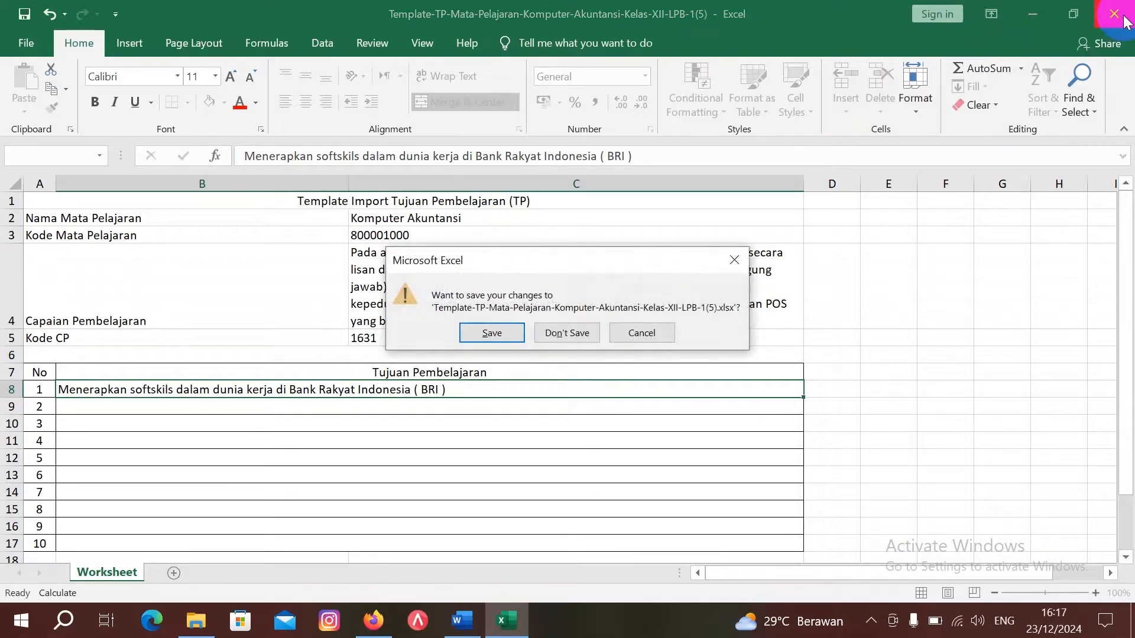
pyautogui.press('Return')
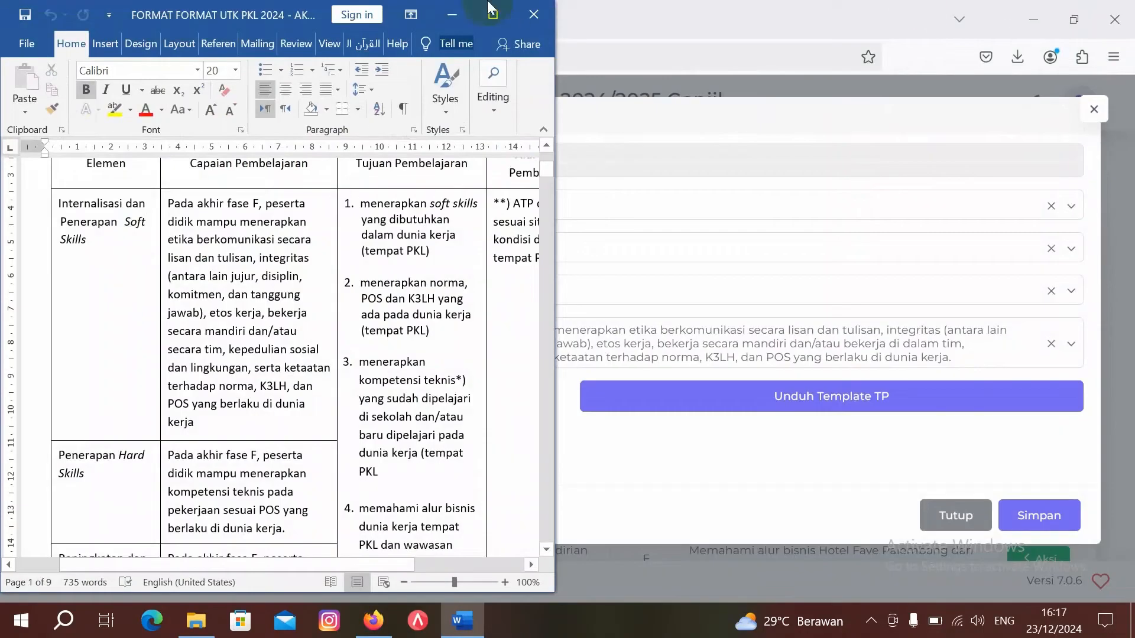
# Step: Upload the filled TP template from Downloads and acknowledge the successful import message
pyautogui.click(452, 14)
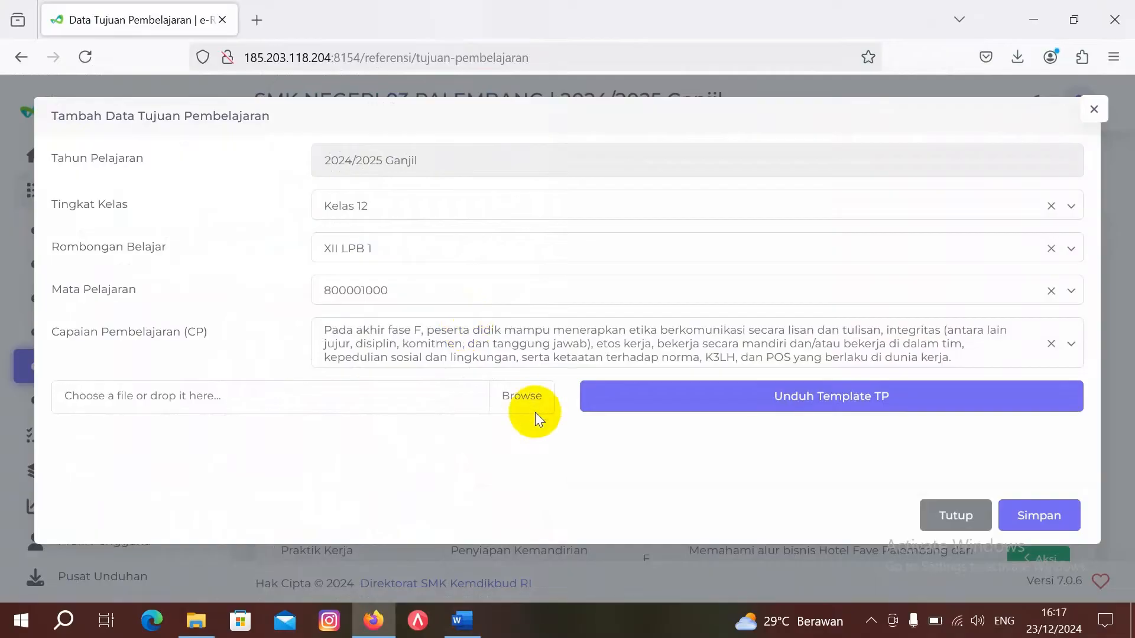
pyautogui.click(531, 399)
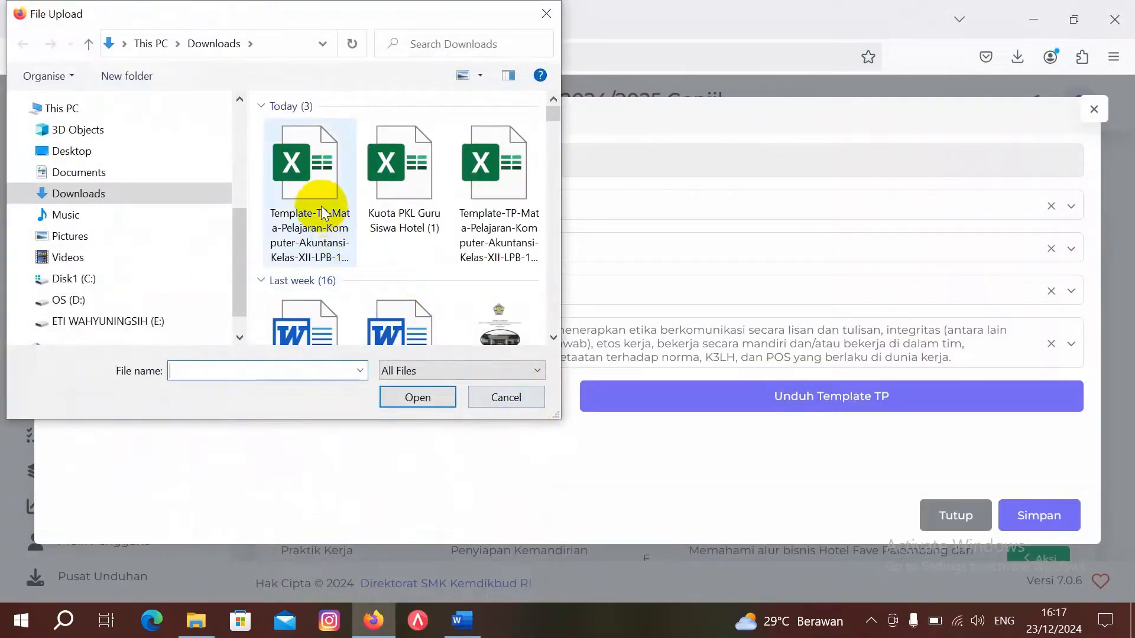
pyautogui.doubleClick(322, 210)
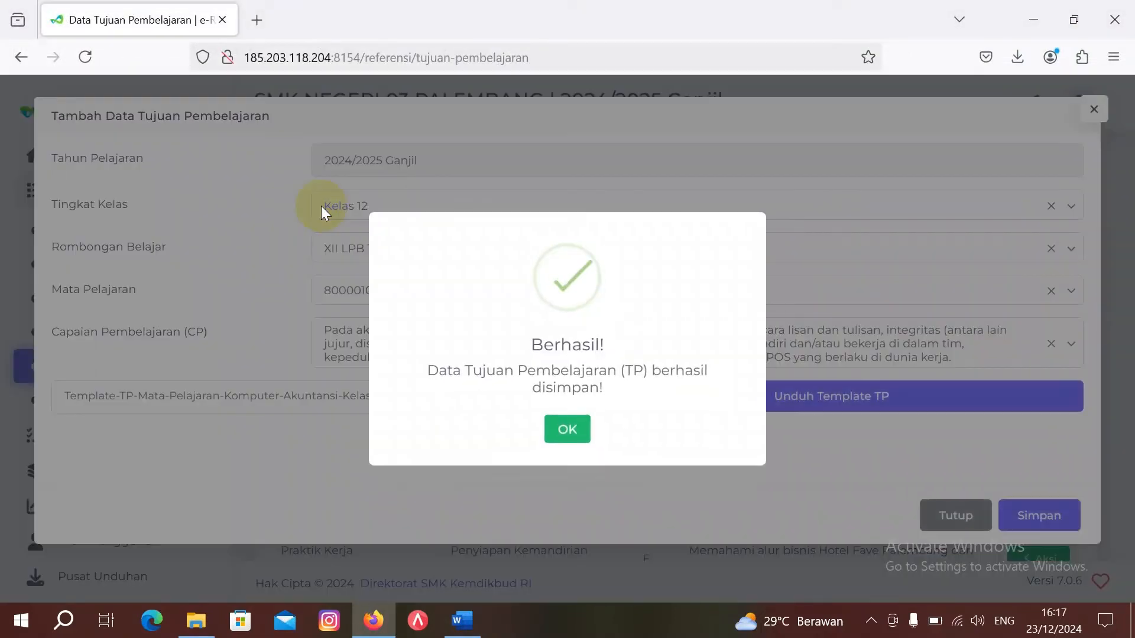
pyautogui.click(569, 438)
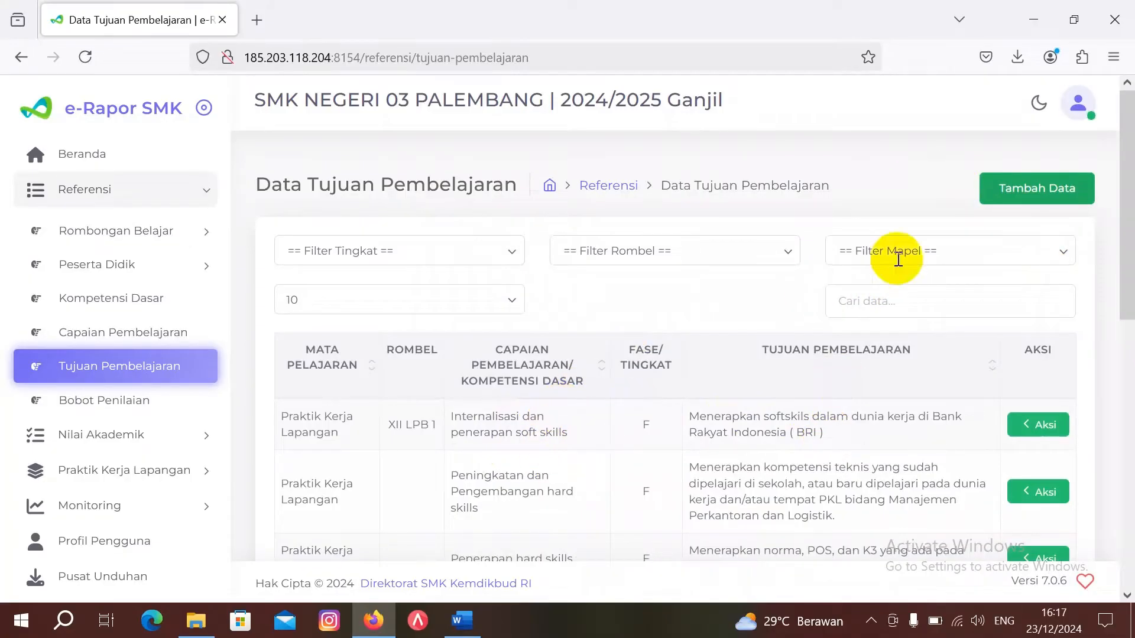
# Step: Review the PKL table in Word, then open a new Tambah Data Tujuan Pembelajaran form
pyautogui.click(472, 627)
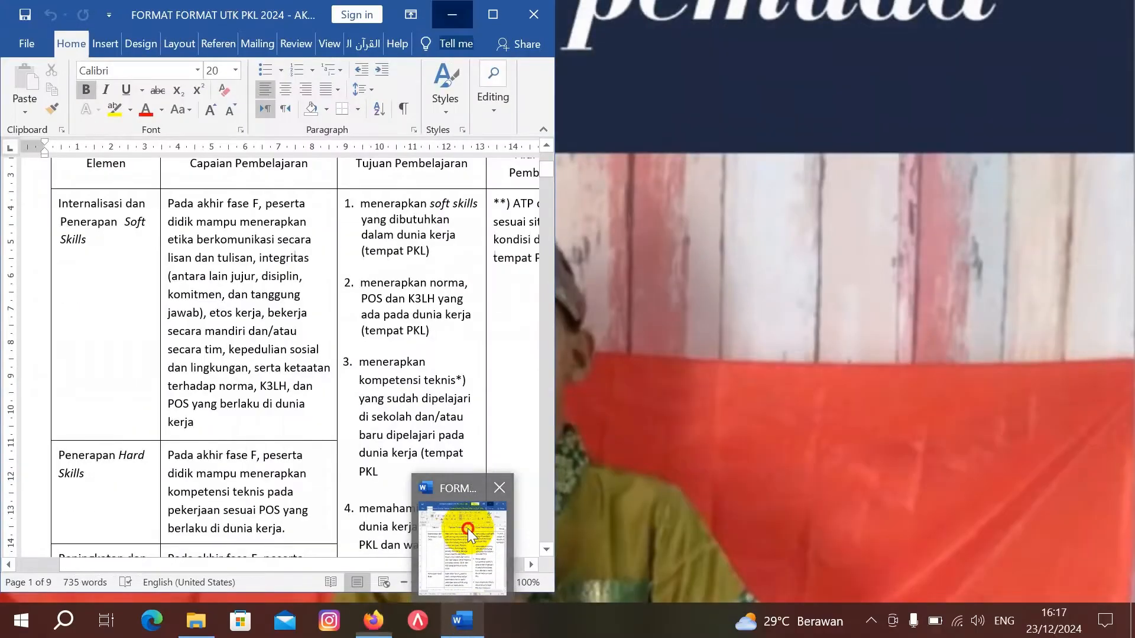
pyautogui.click(466, 528)
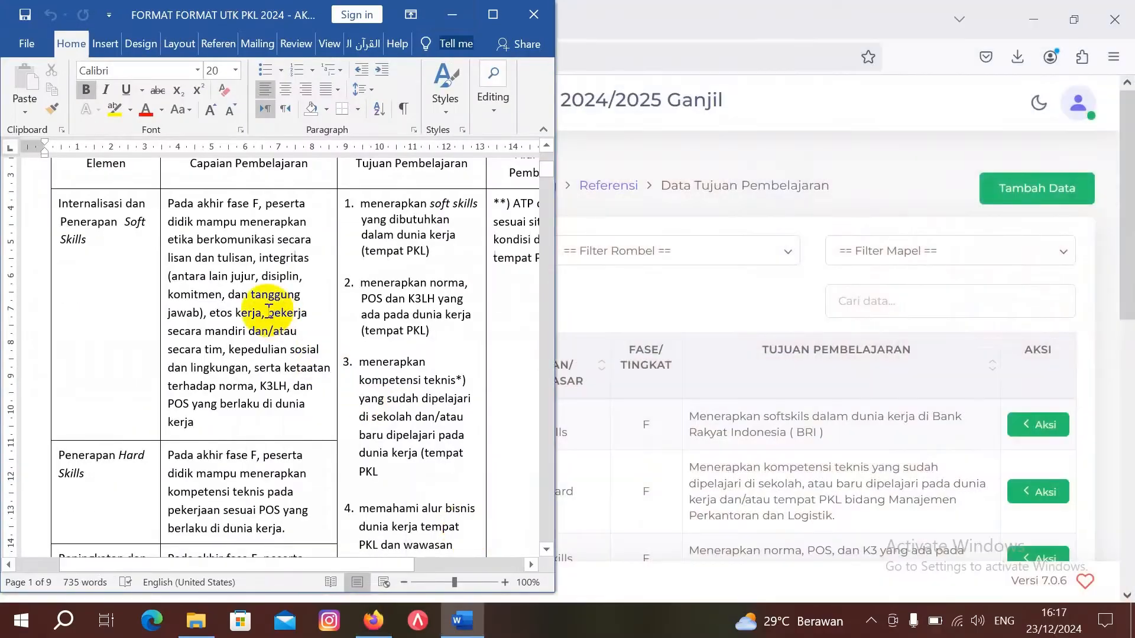
pyautogui.scroll(-3, 269, 310)
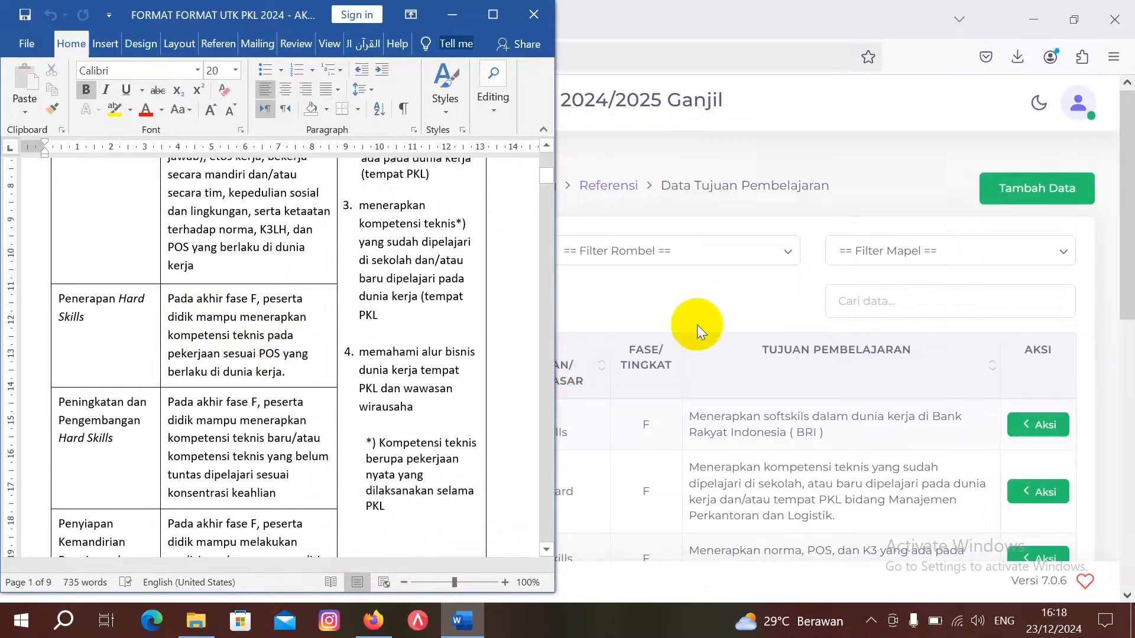
pyautogui.click(1055, 188)
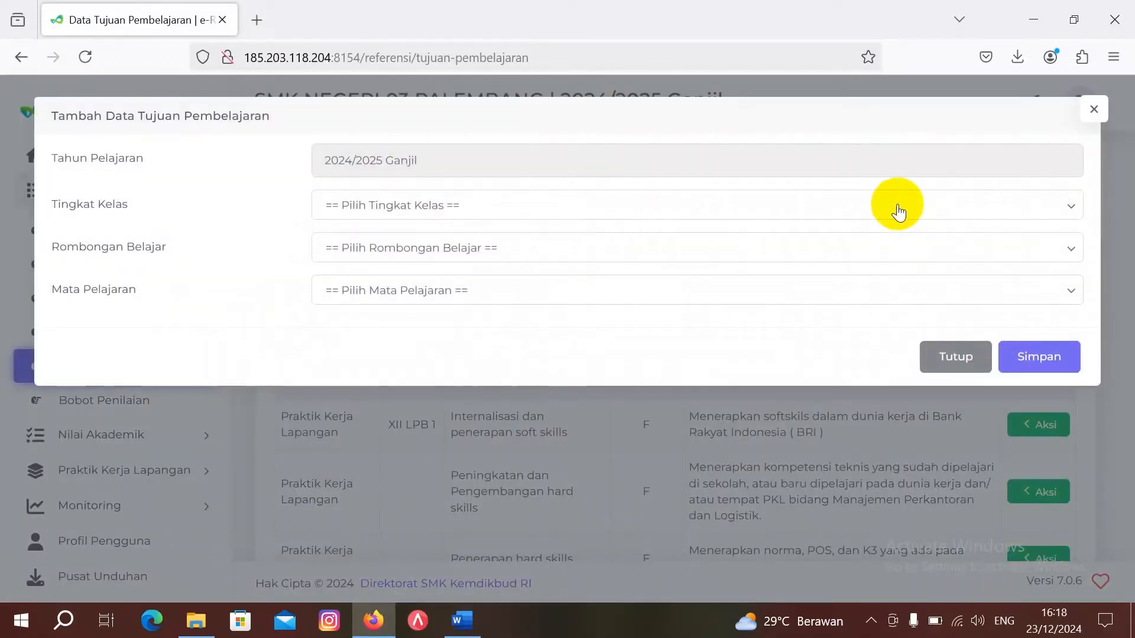
# Step: Choose Kelas 12, class group XII LPB 1 and the Komputer Akuntansi subject
pyautogui.click(898, 208)
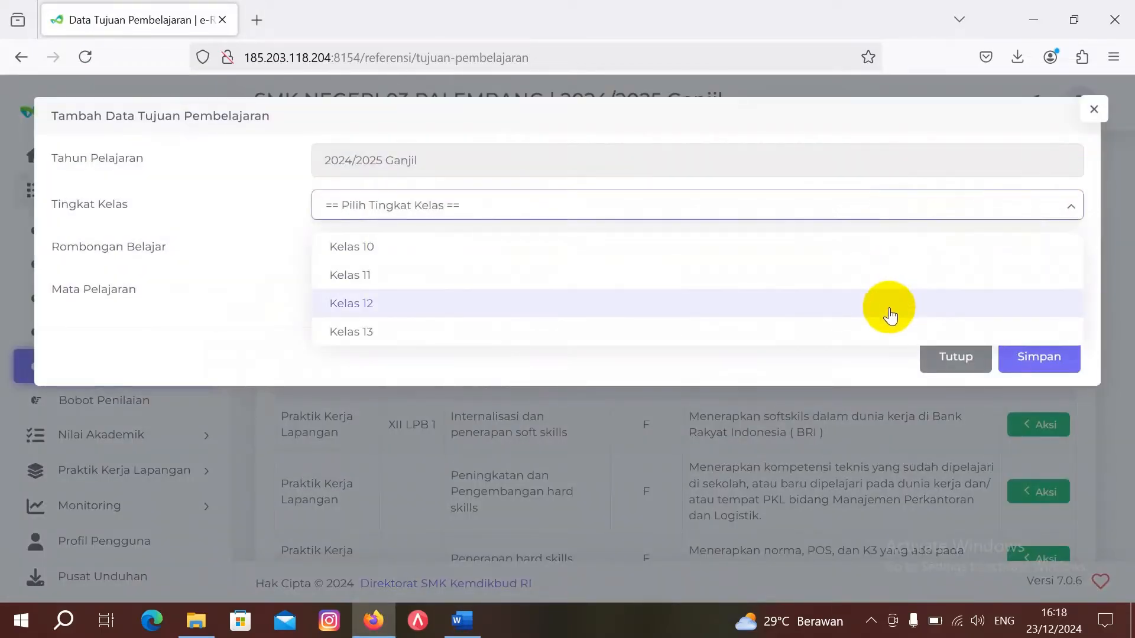
pyautogui.click(889, 307)
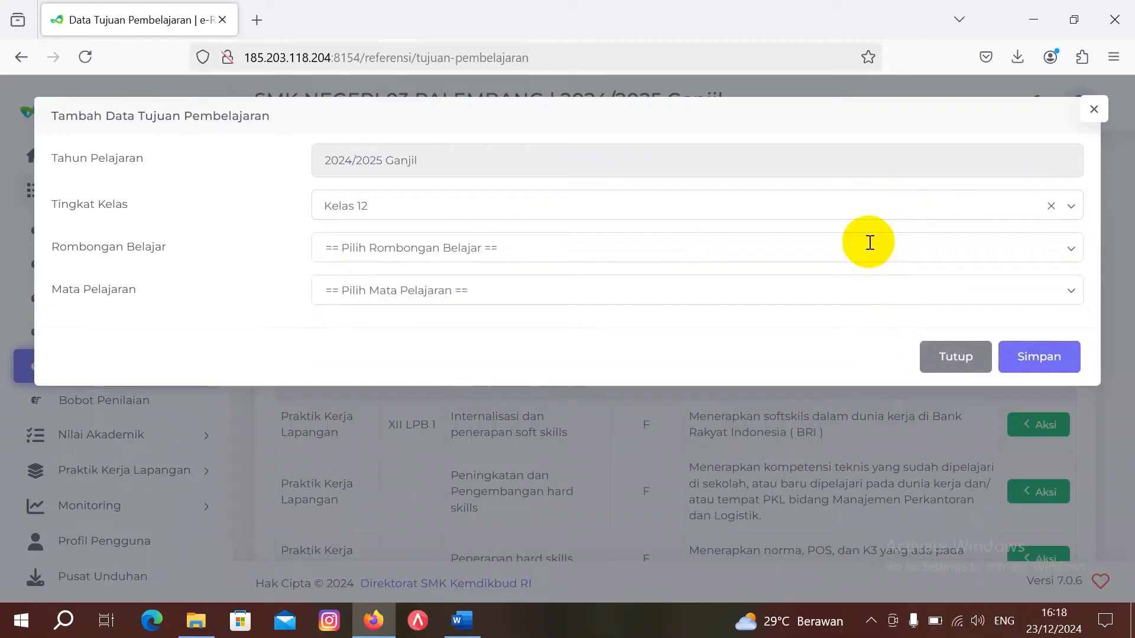
pyautogui.click(870, 242)
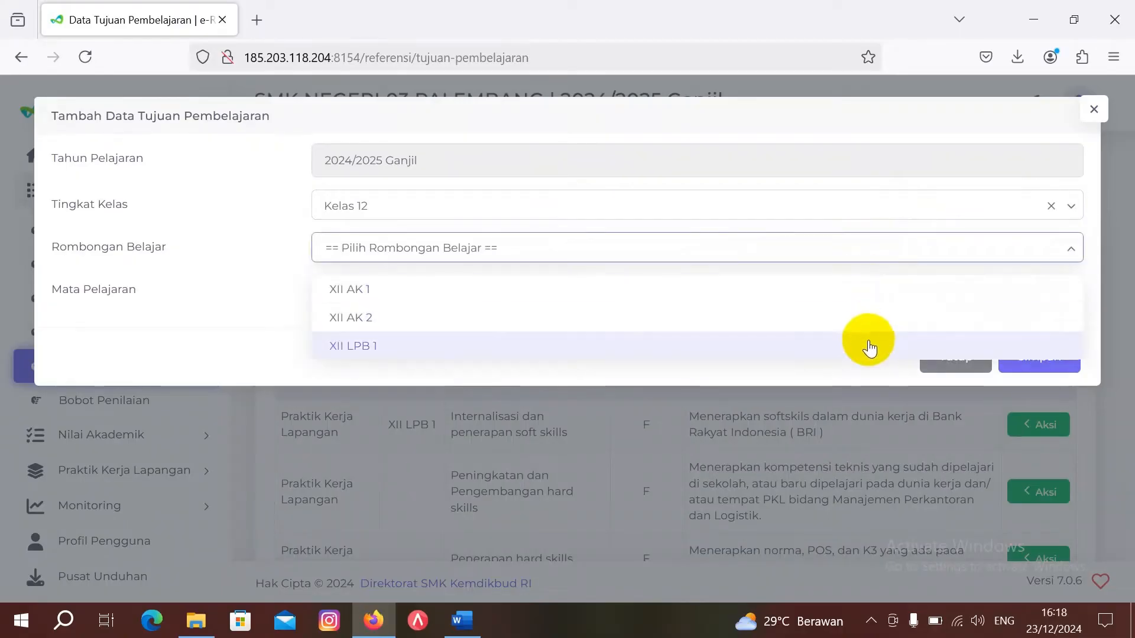
pyautogui.click(868, 346)
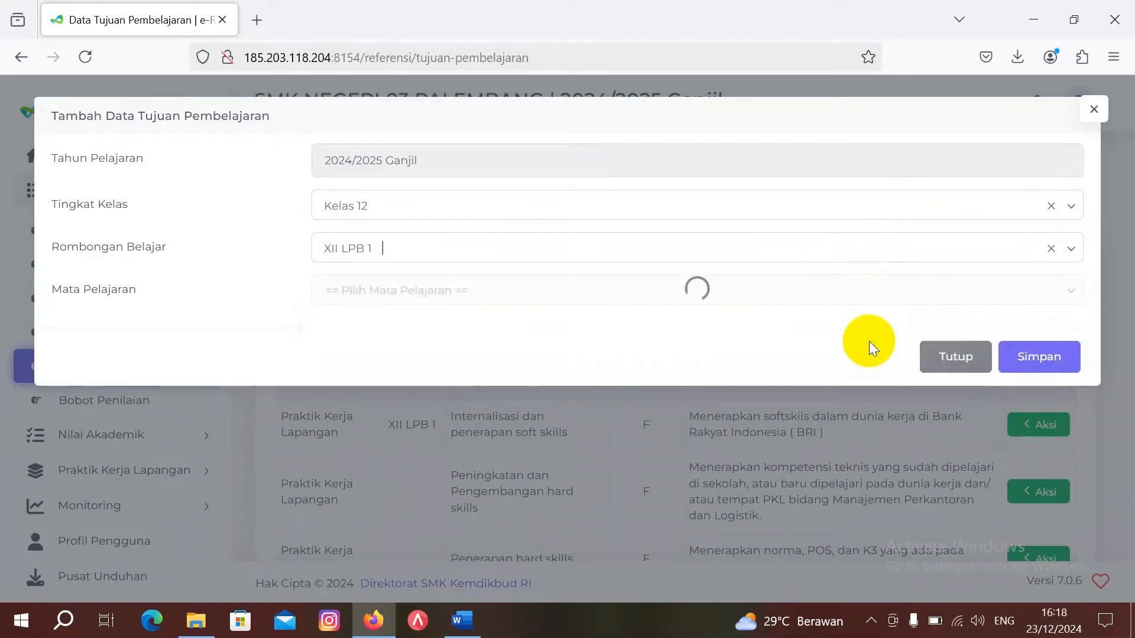
pyautogui.click(830, 289)
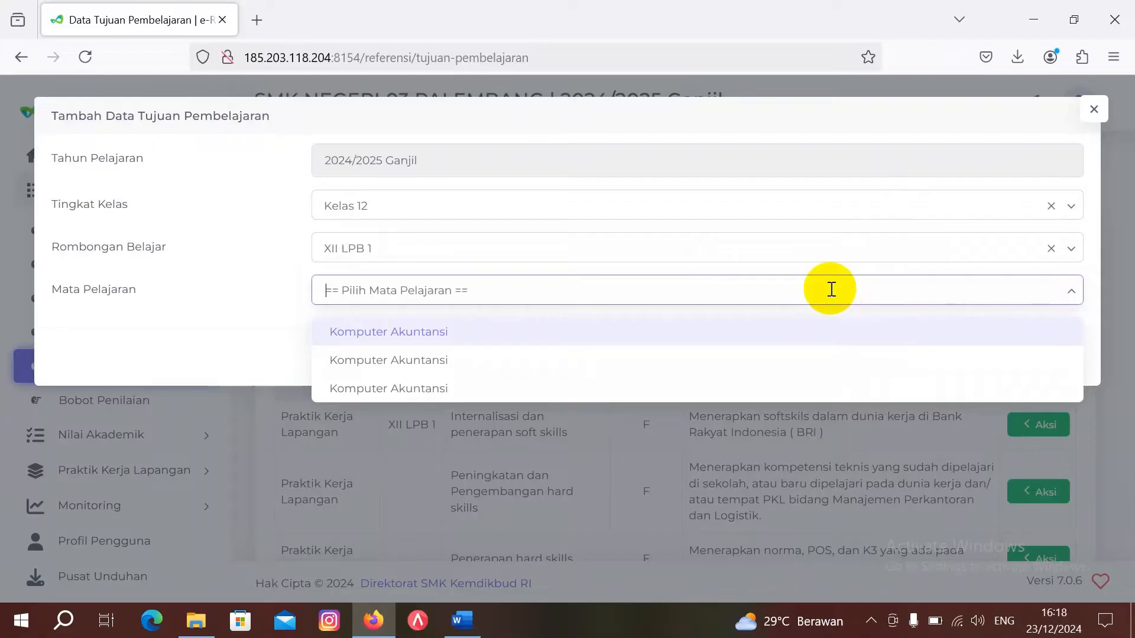
pyautogui.click(827, 329)
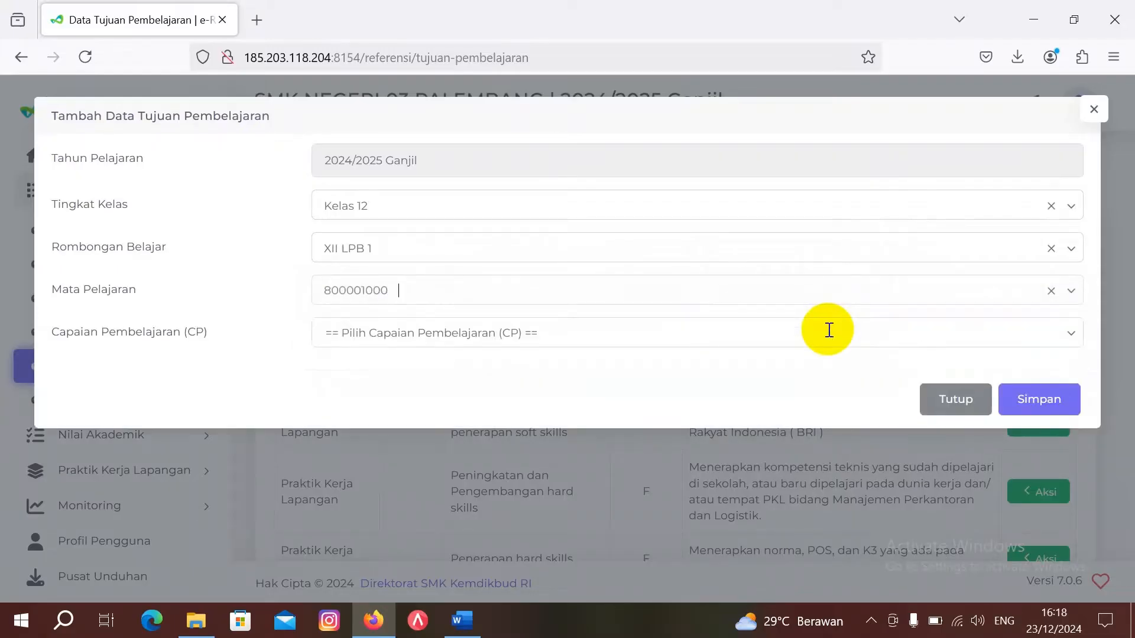
# Step: Select the hard-skills POS competence CP after checking Word, and download its TP template
pyautogui.click(829, 331)
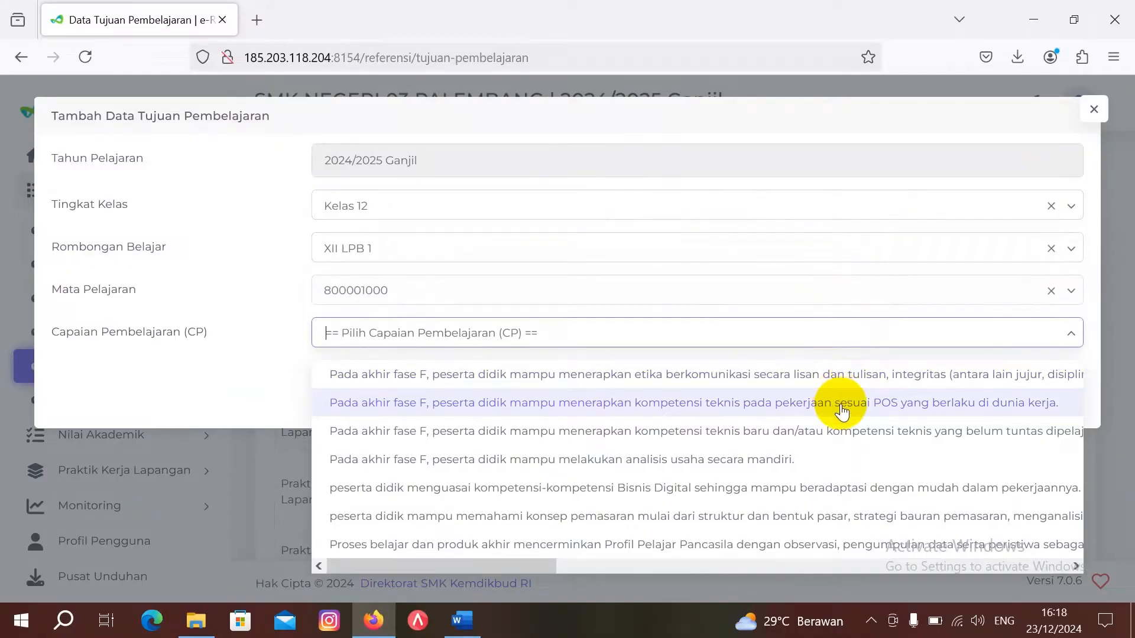
pyautogui.hscroll(3, 842, 411)
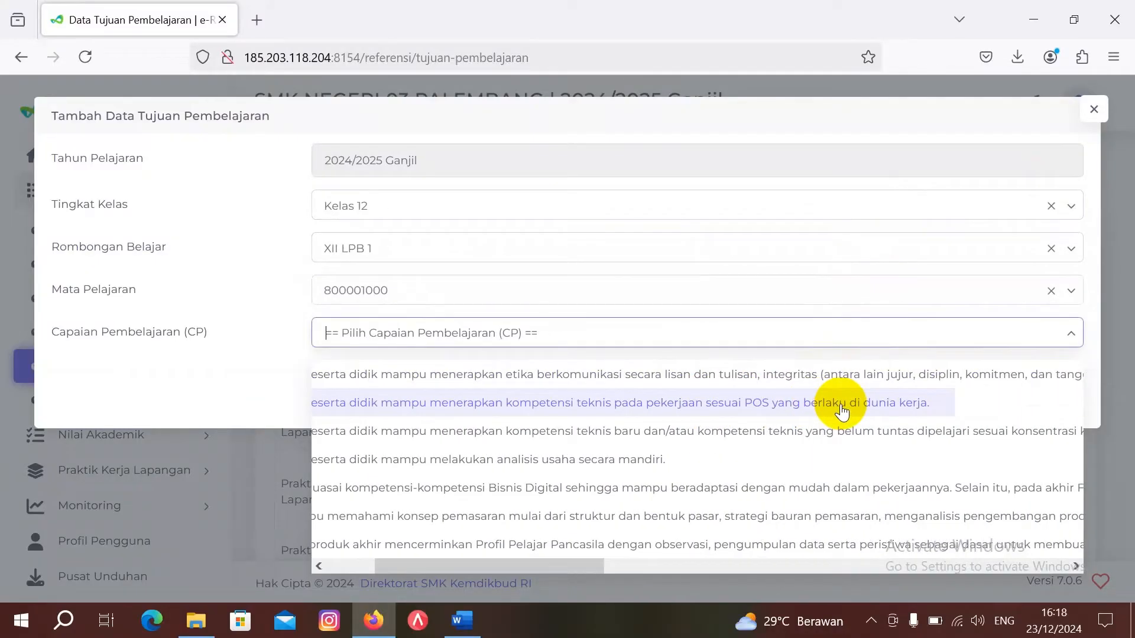
pyautogui.moveTo(459, 625)
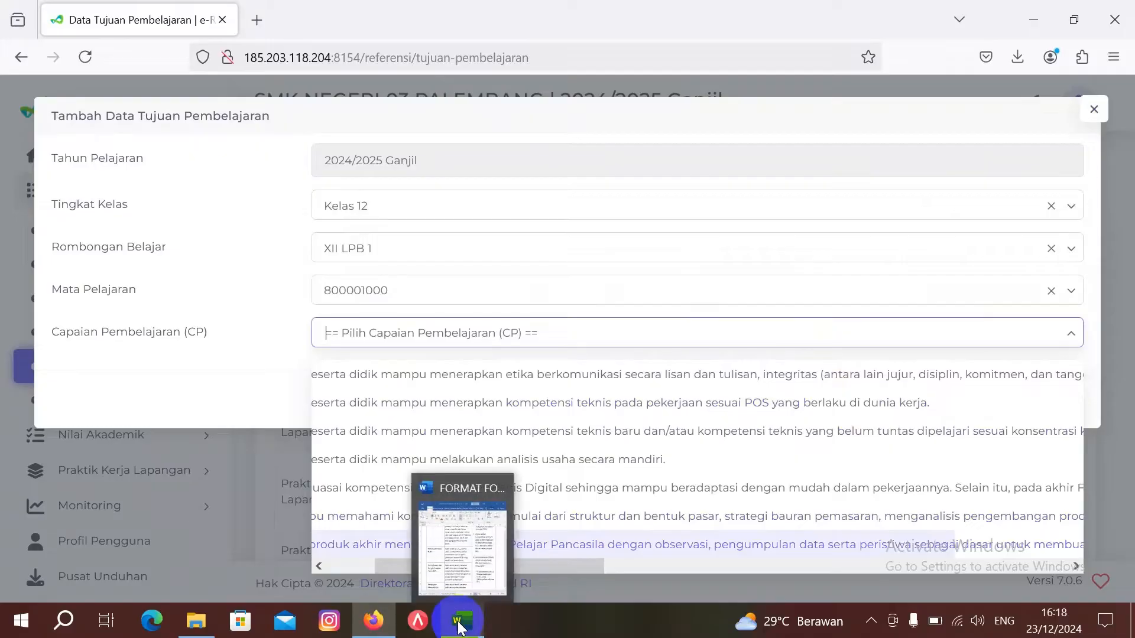
pyautogui.click(460, 583)
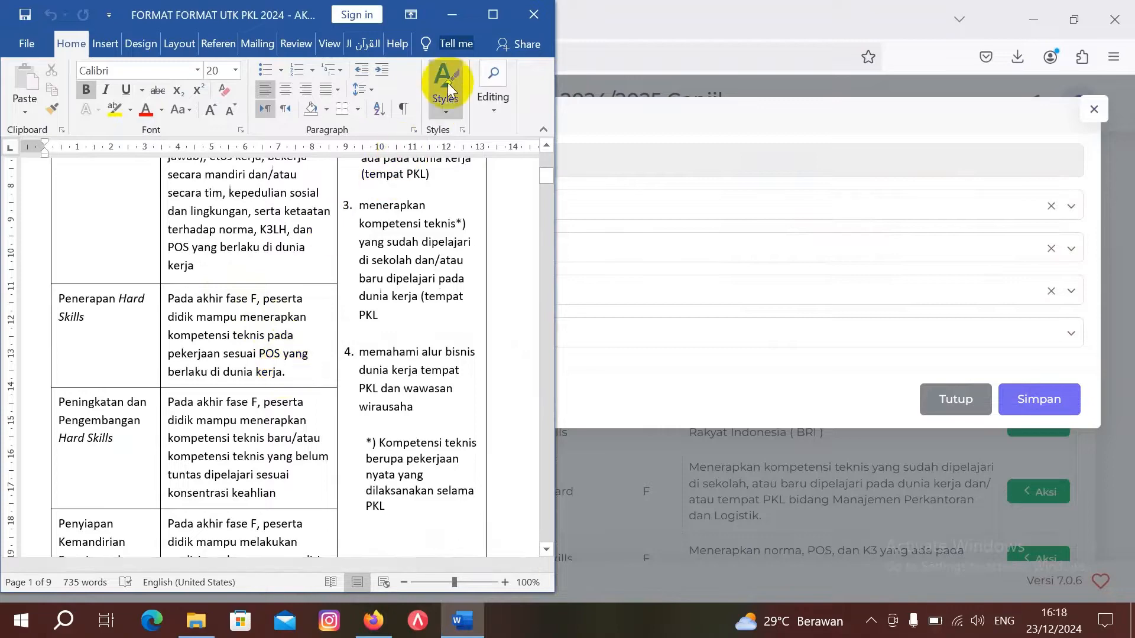
pyautogui.click(452, 16)
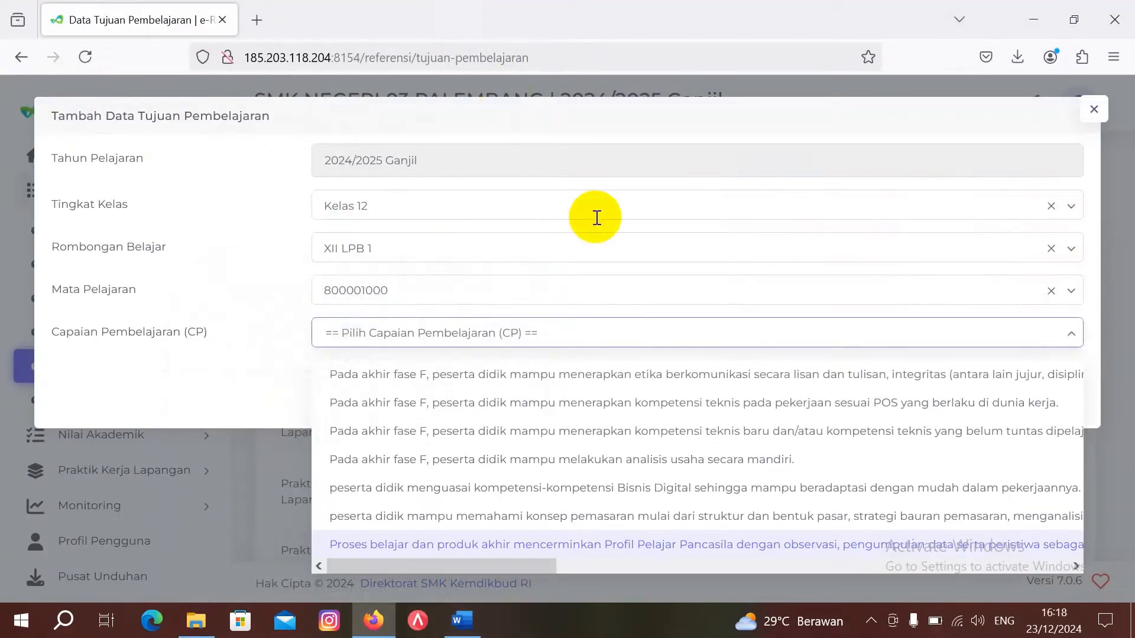
pyautogui.click(591, 409)
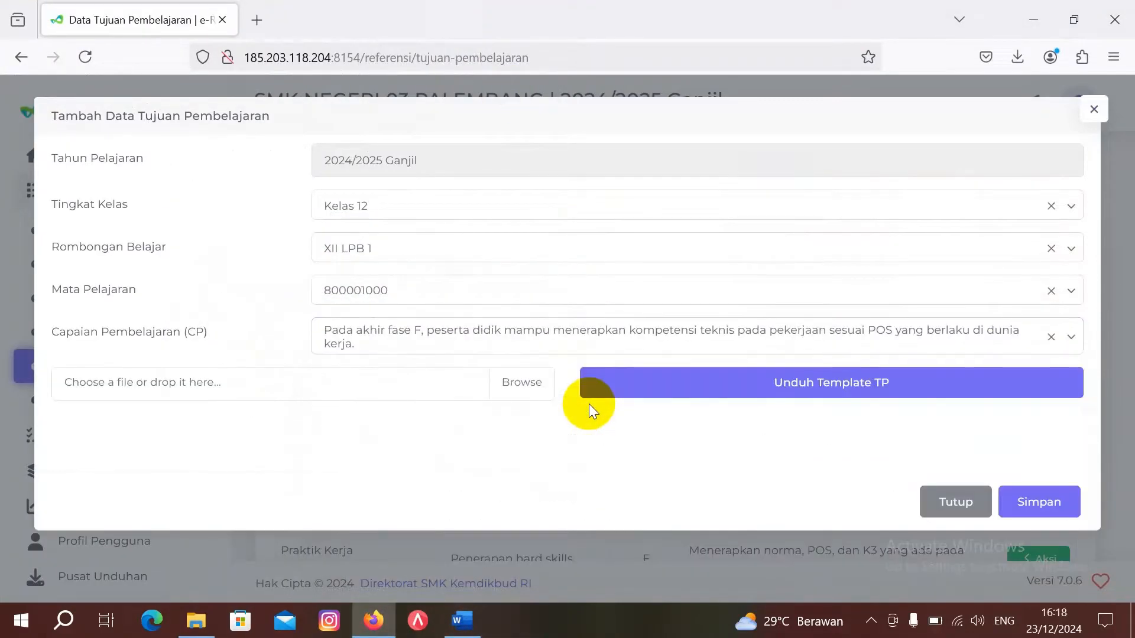
pyautogui.click(666, 389)
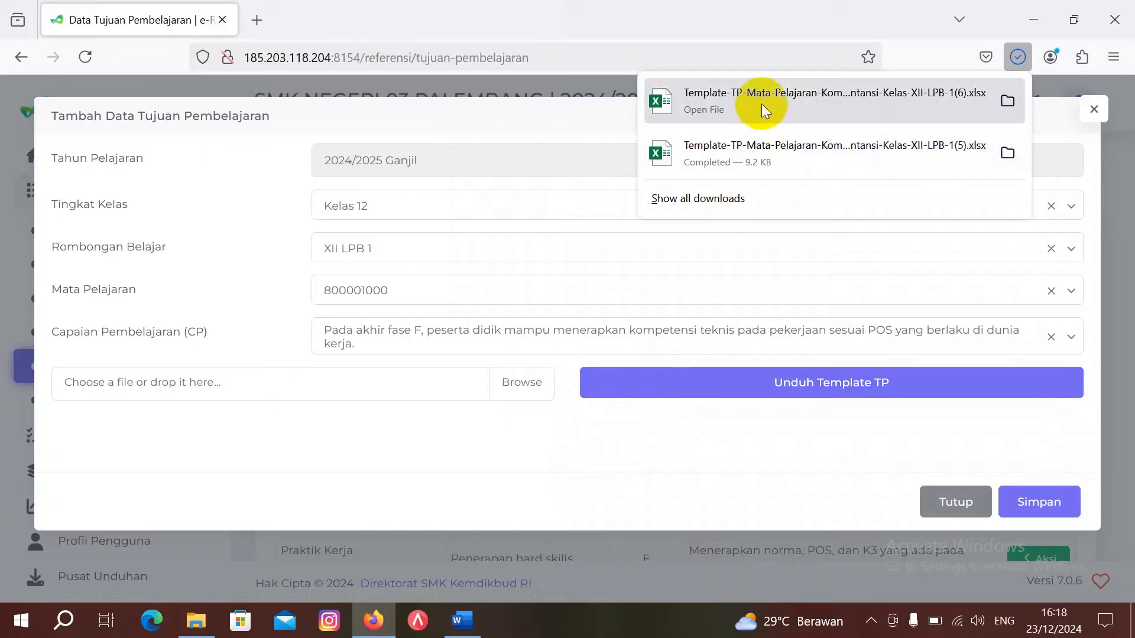
# Step: Open the downloaded (6) TP template for CP 1632 in Excel with editing enabled
pyautogui.click(761, 101)
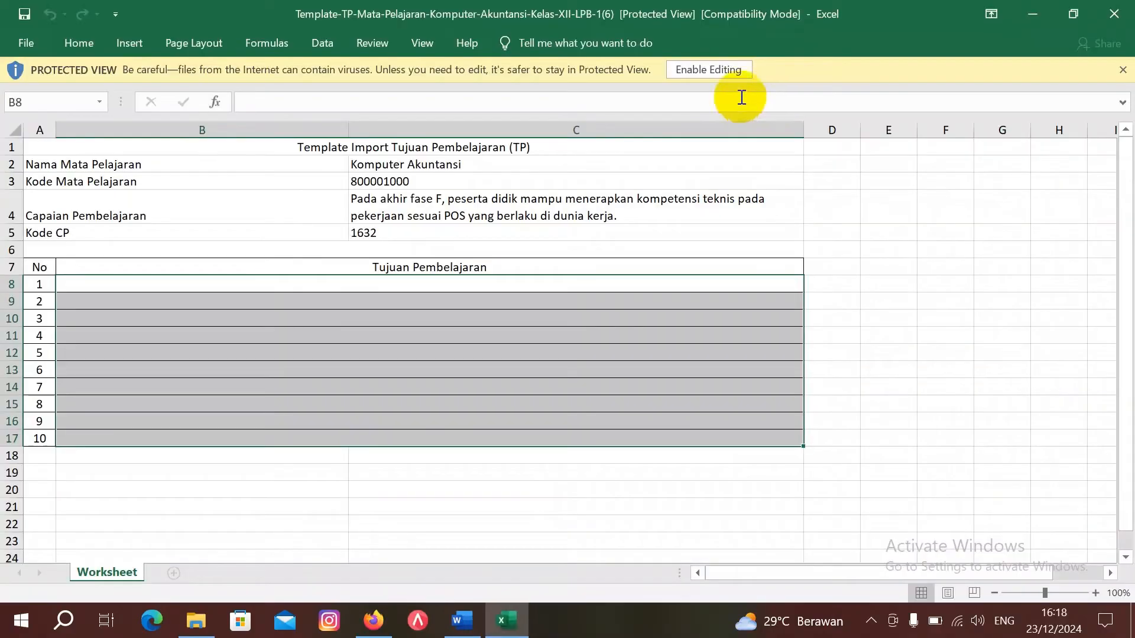
pyautogui.click(735, 70)
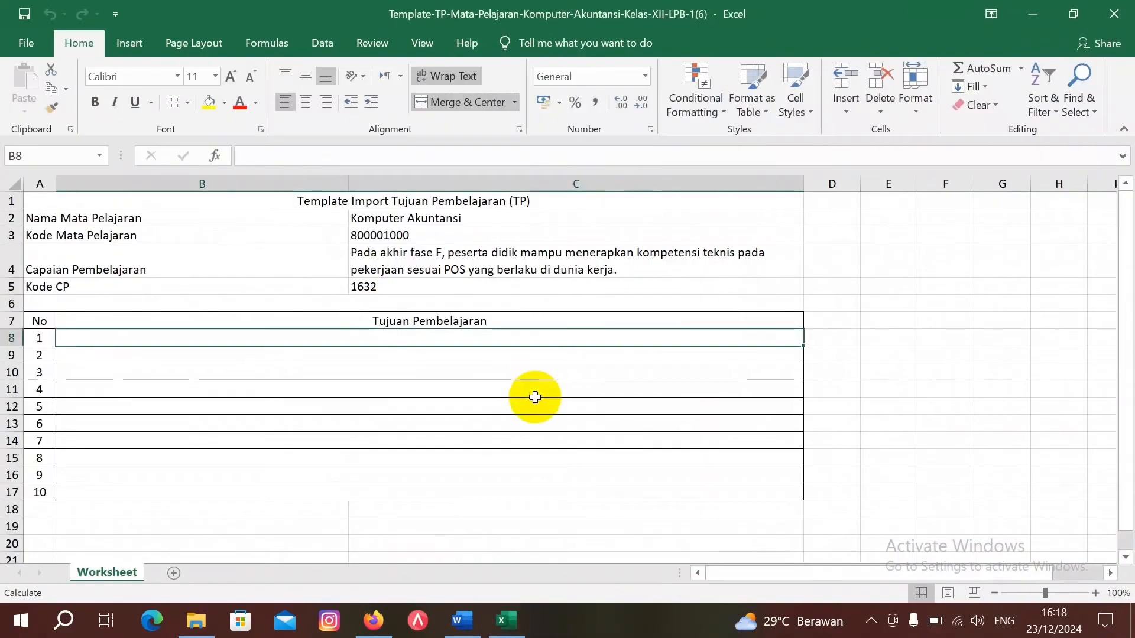
# Step: Enter 'Menerapkan norma, POS, K3LH yang ada pada dunia kerja di Bank Rakyat Indoneasia ( BRI )' in B8
pyautogui.click(463, 622)
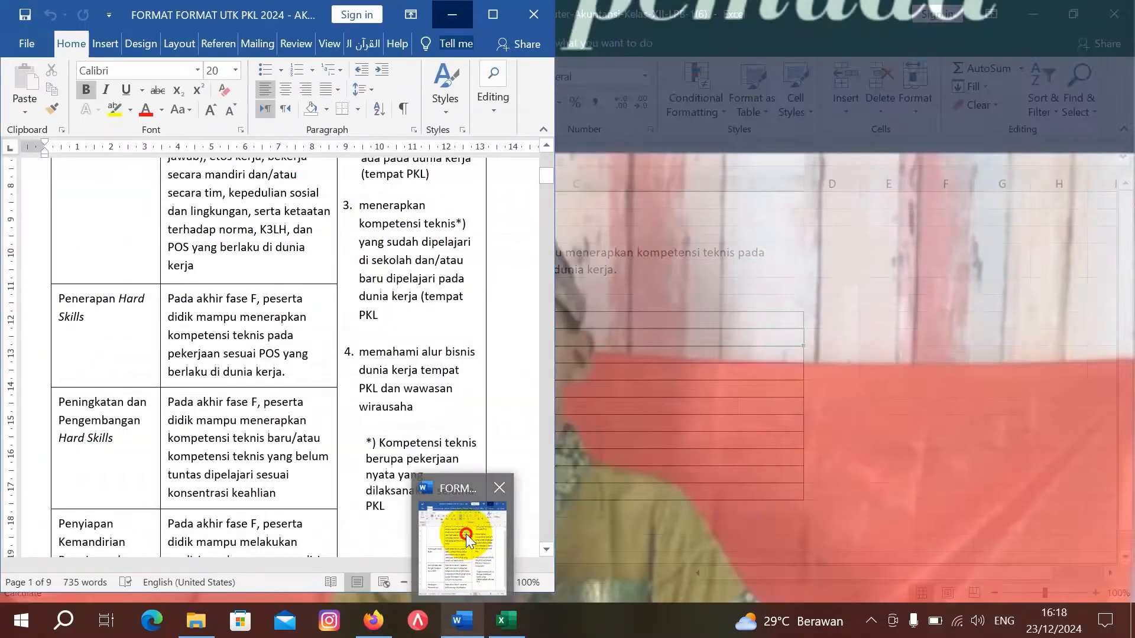
pyautogui.click(466, 533)
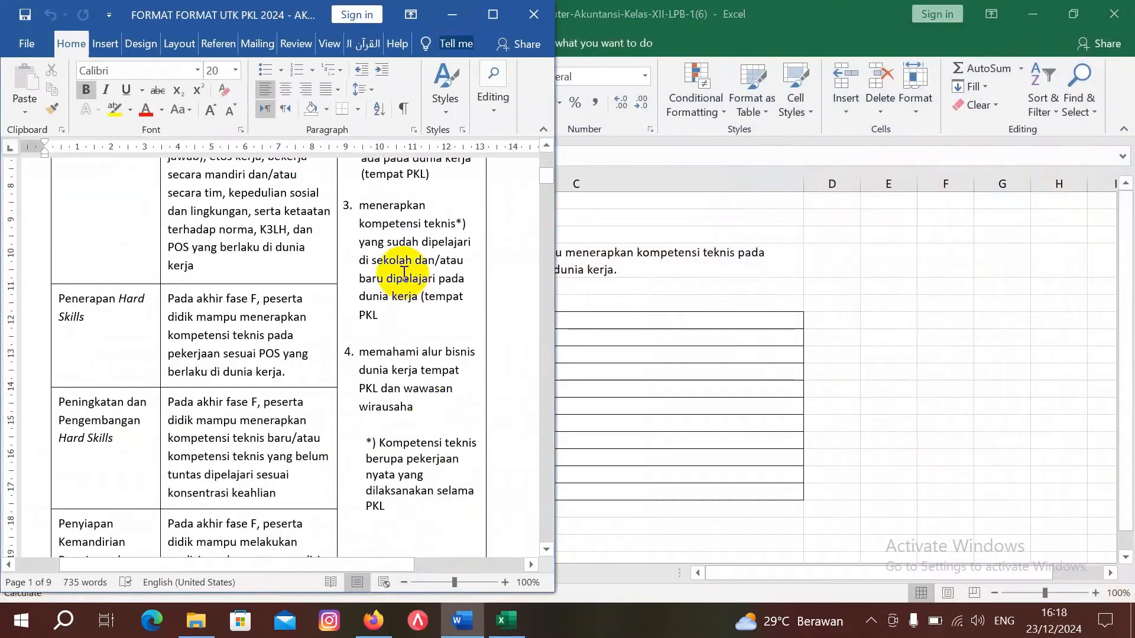
pyautogui.scroll(3, 405, 276)
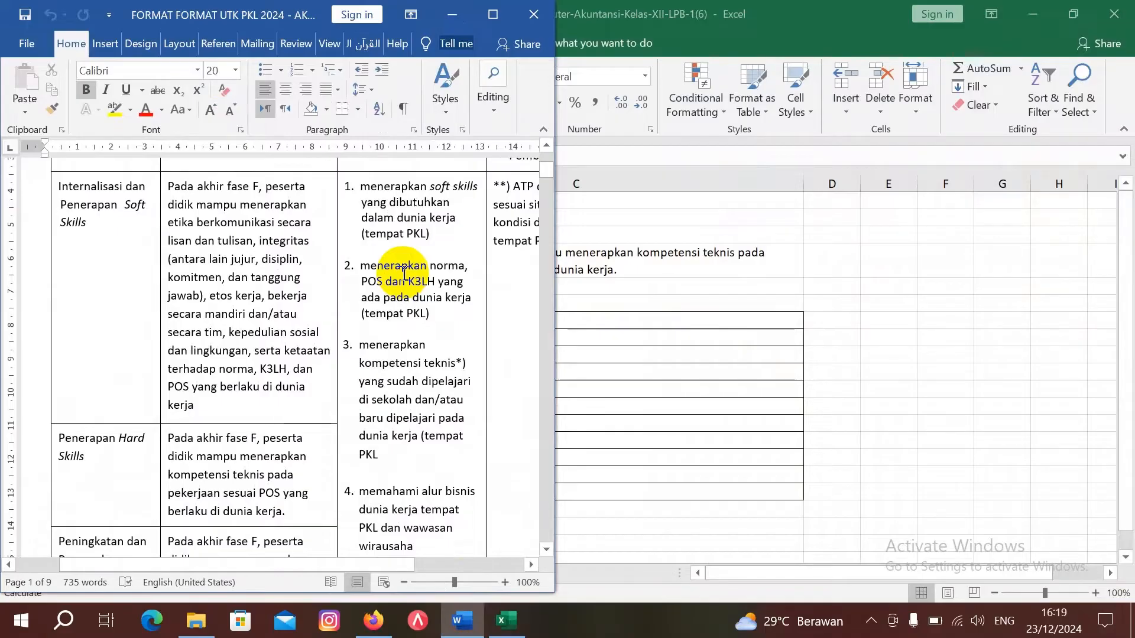
pyautogui.click(598, 335)
pyautogui.write('M')
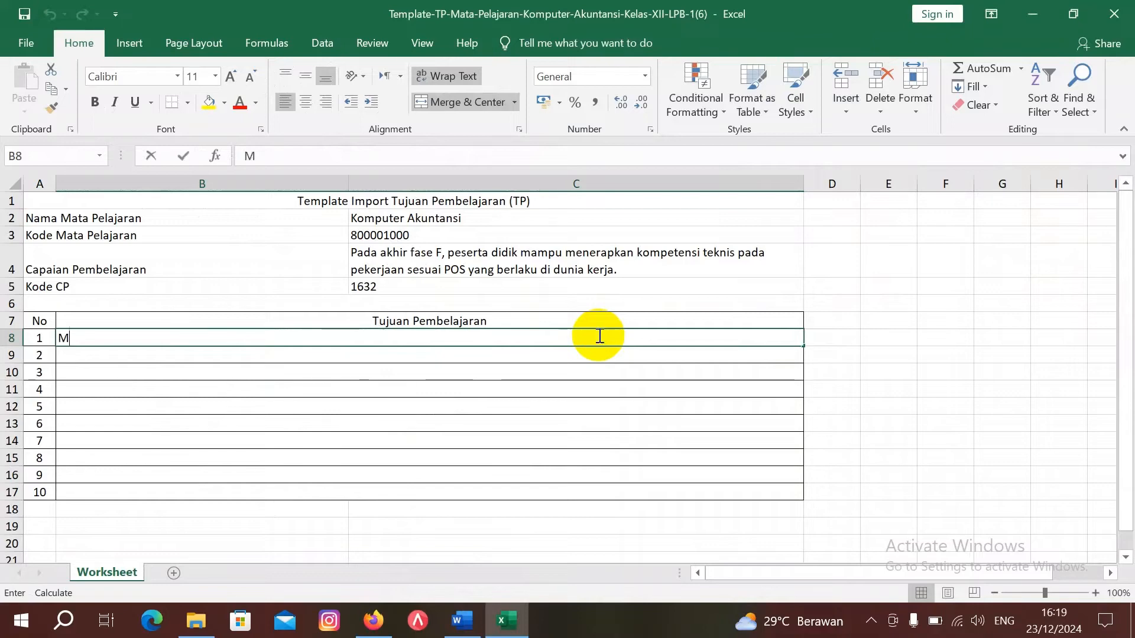
pyautogui.write('enerapkan ')
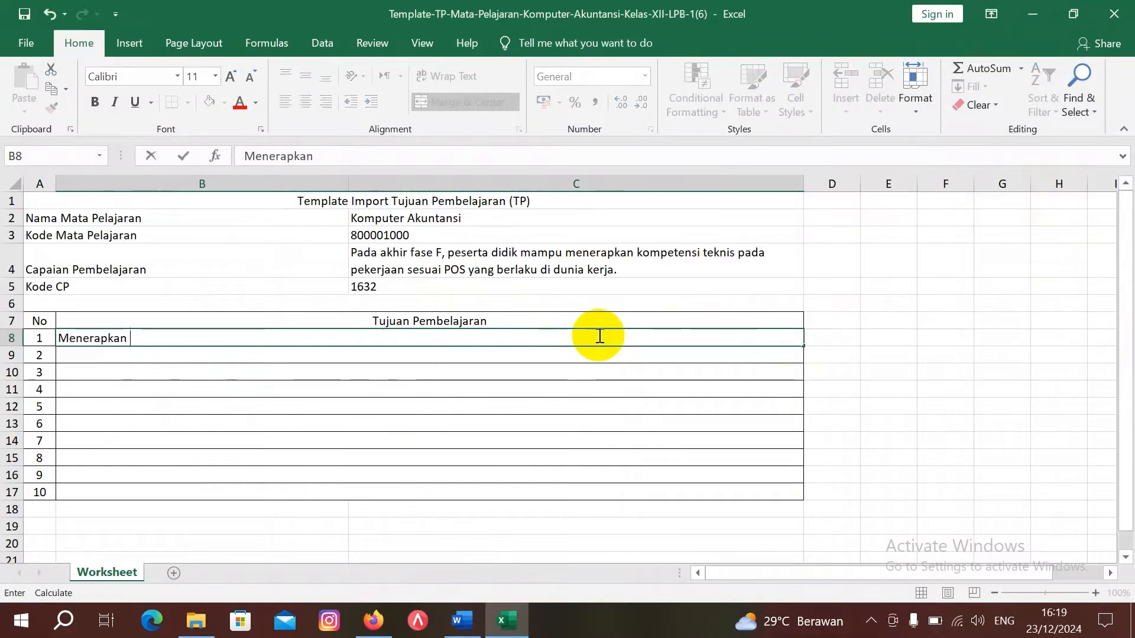
pyautogui.write('norma, POS')
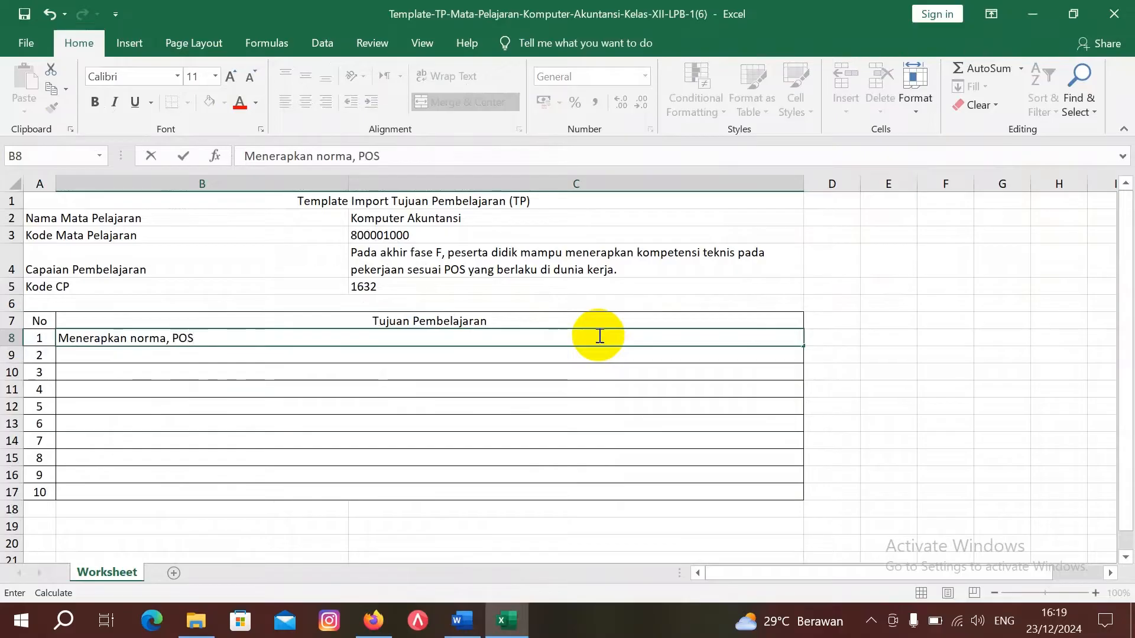
pyautogui.write(', K3LH yan')
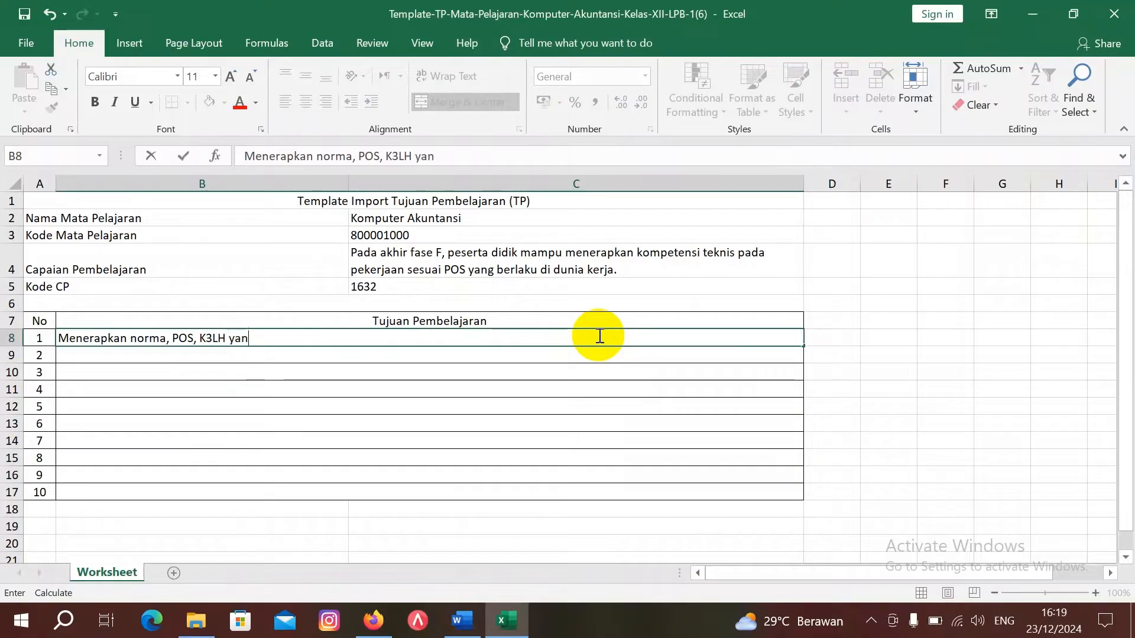
pyautogui.write('g ada p')
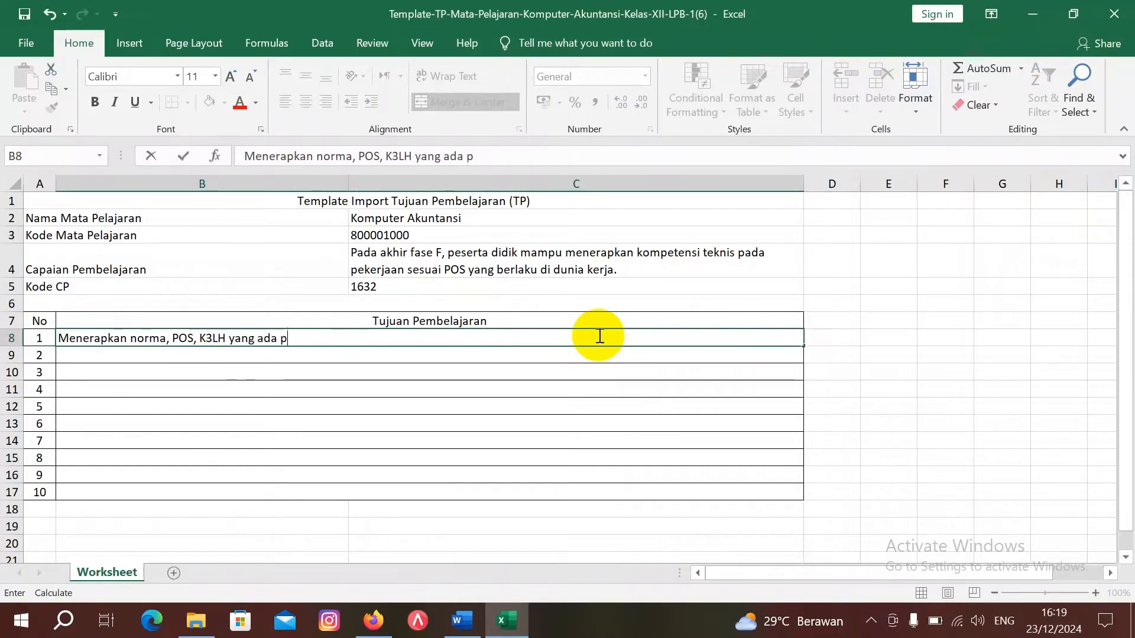
pyautogui.write('ada dunia ker')
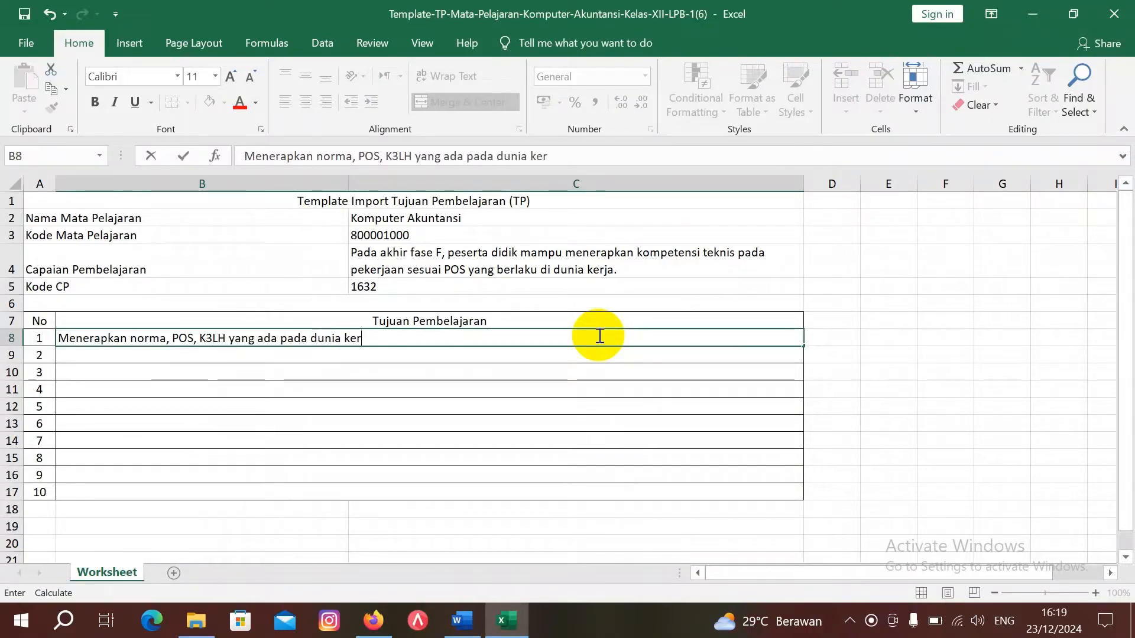
pyautogui.write('ja di B')
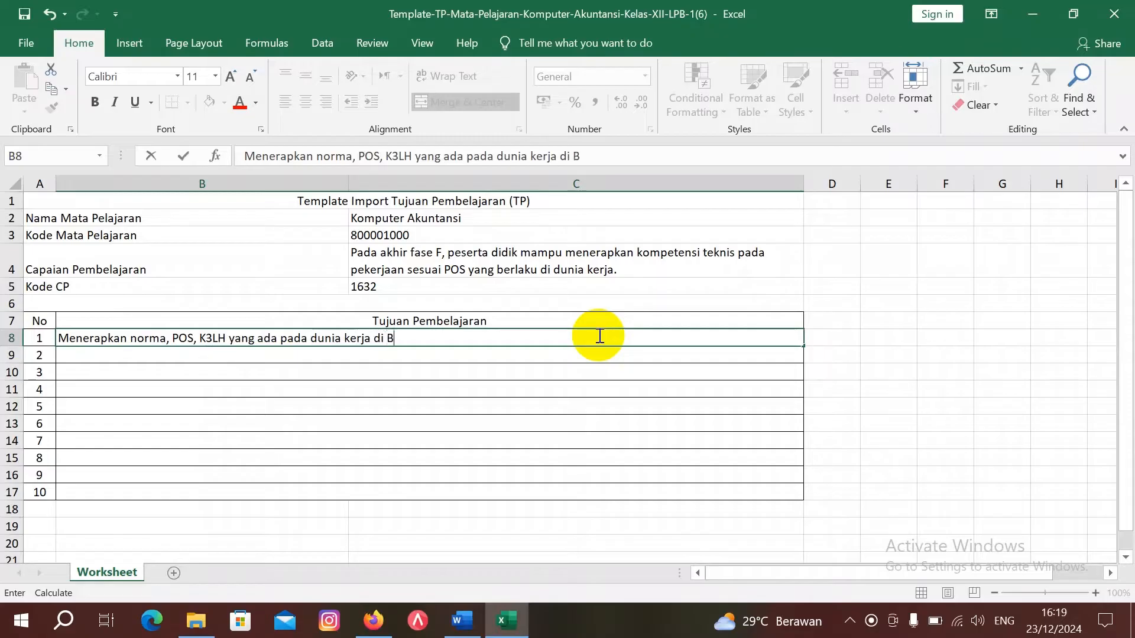
pyautogui.write('ank Rak')
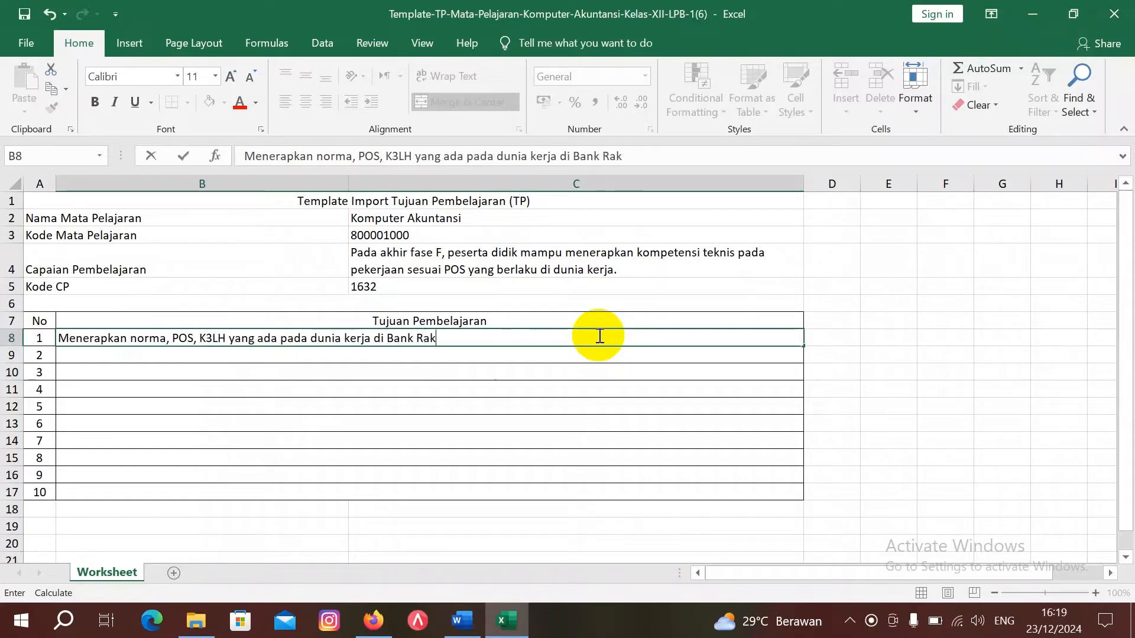
pyautogui.write('yat Indoneasi')
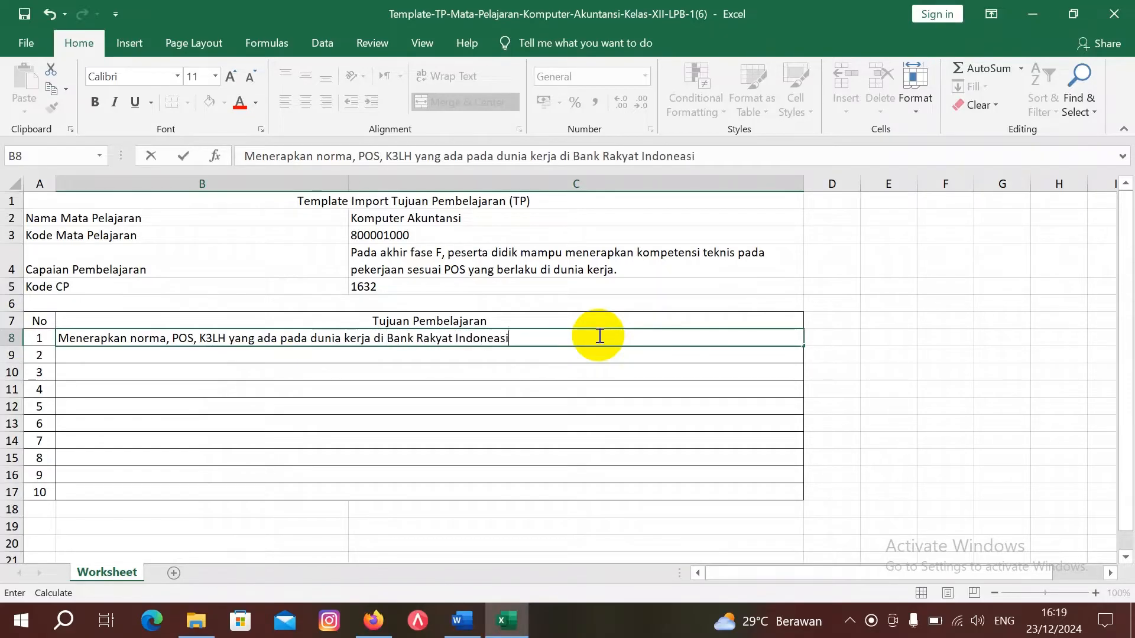
pyautogui.write('a ( BRI')
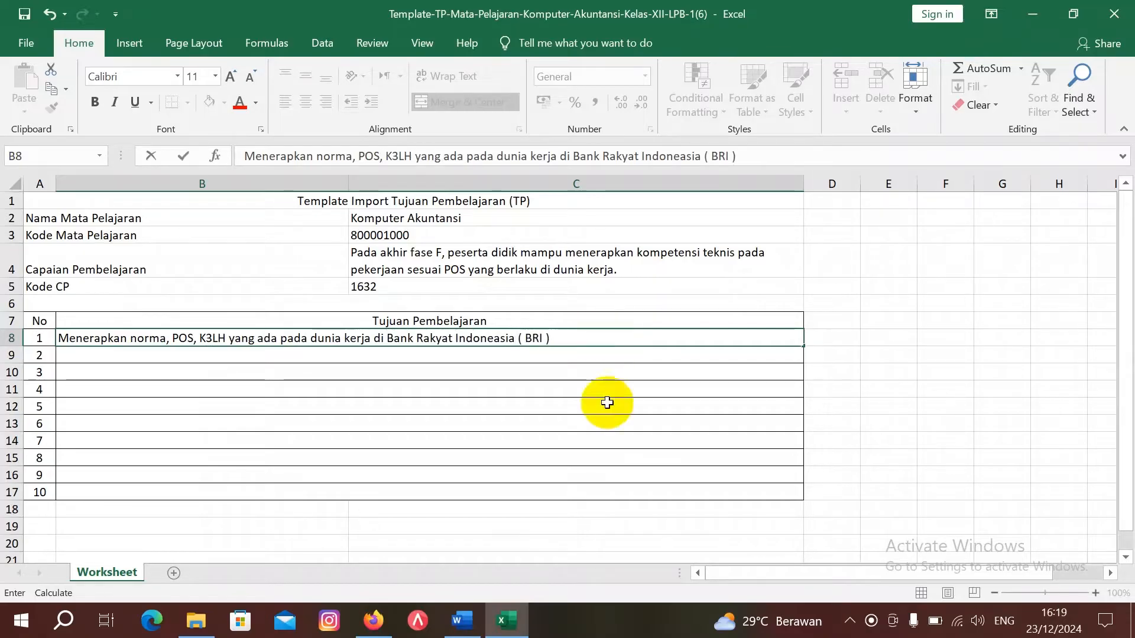
# Step: Save and close the filled (6) TP template, then minimize Word
pyautogui.moveTo(464, 632)
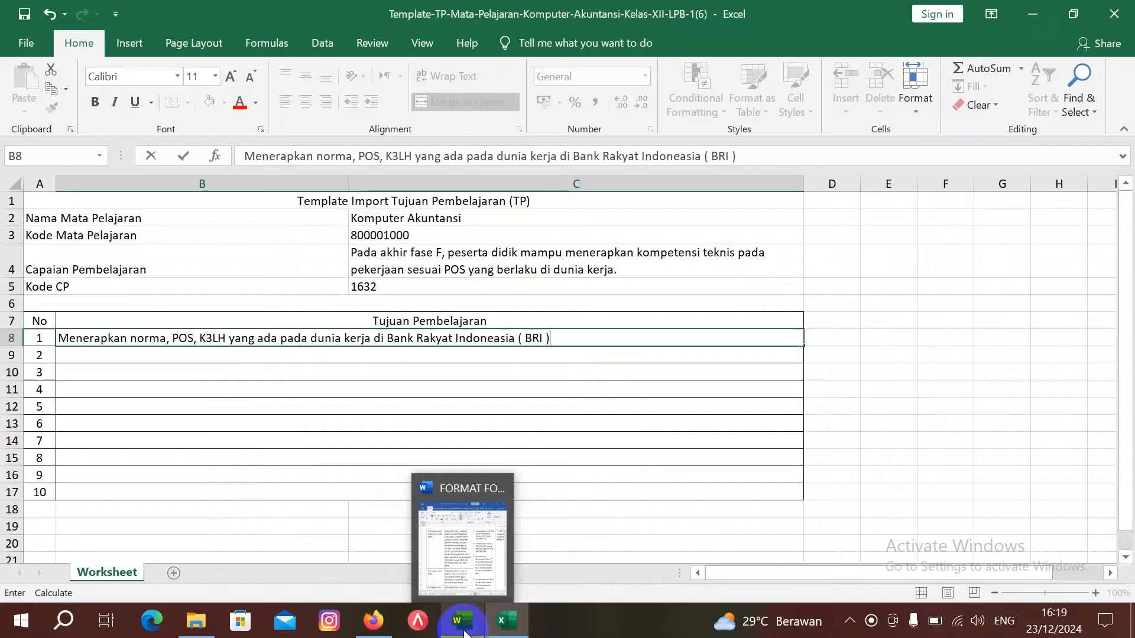
pyautogui.click(466, 567)
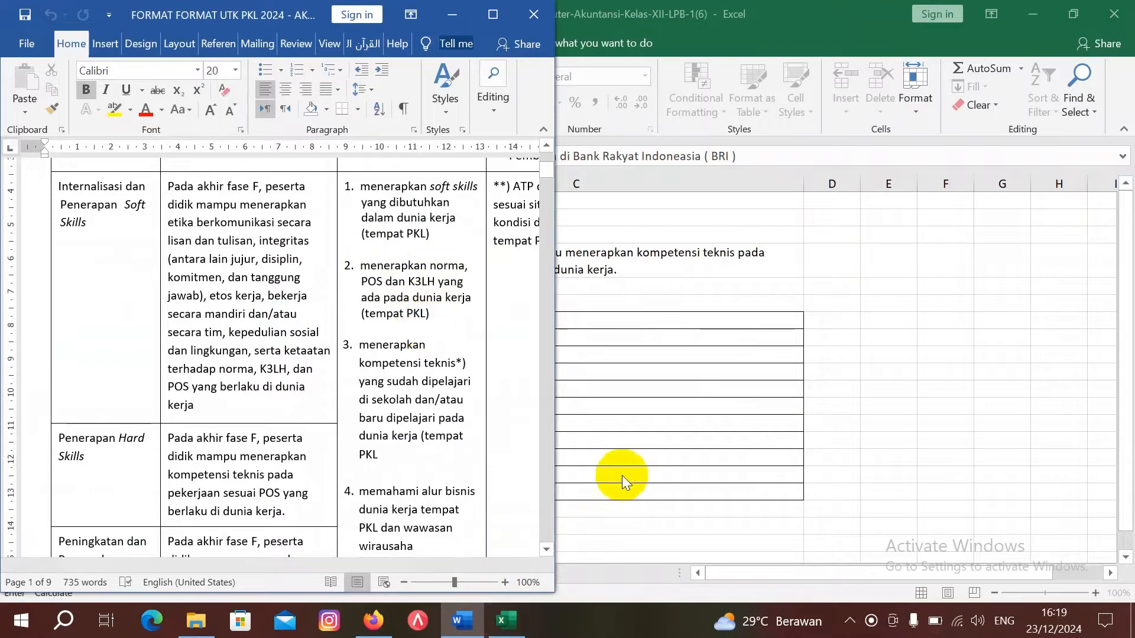
pyautogui.click(622, 517)
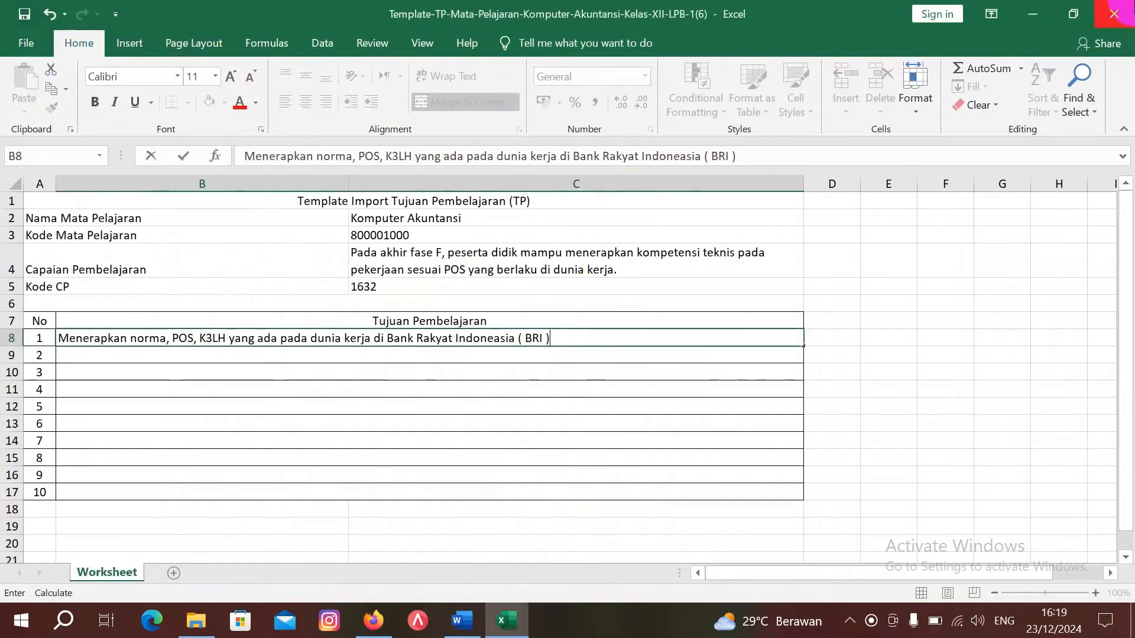
pyautogui.click(1127, 19)
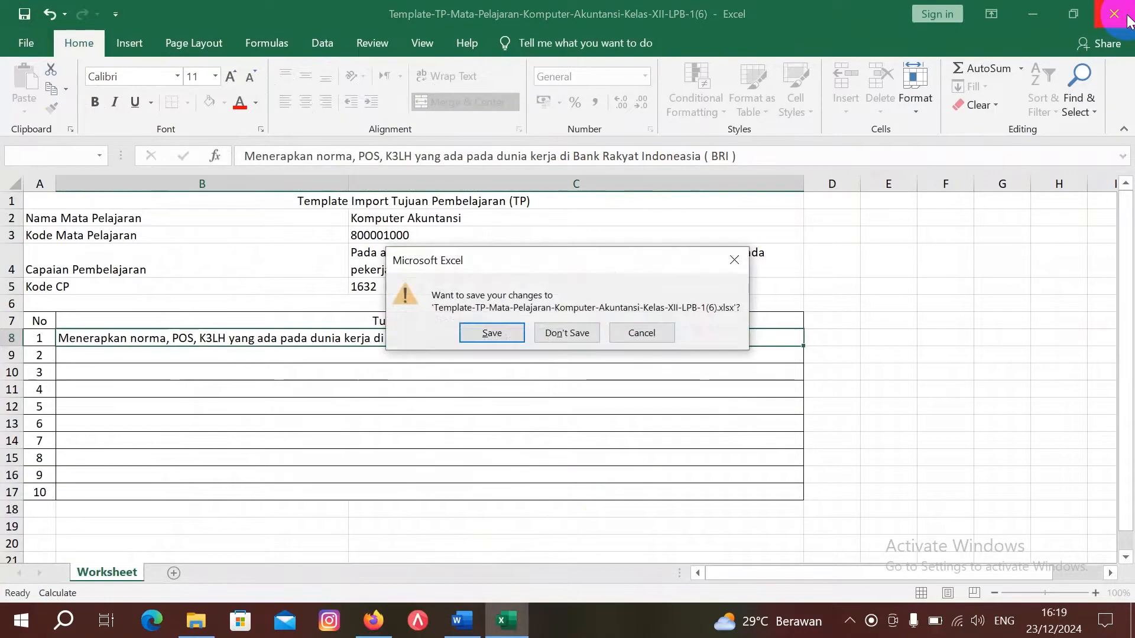
pyautogui.press('Return')
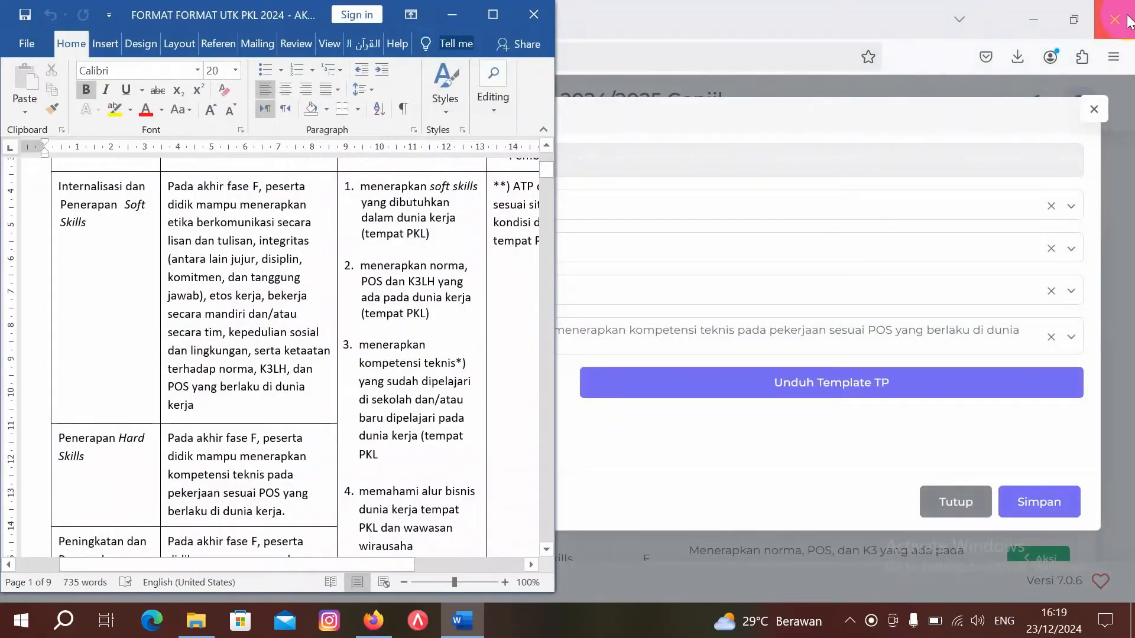
pyautogui.click(456, 13)
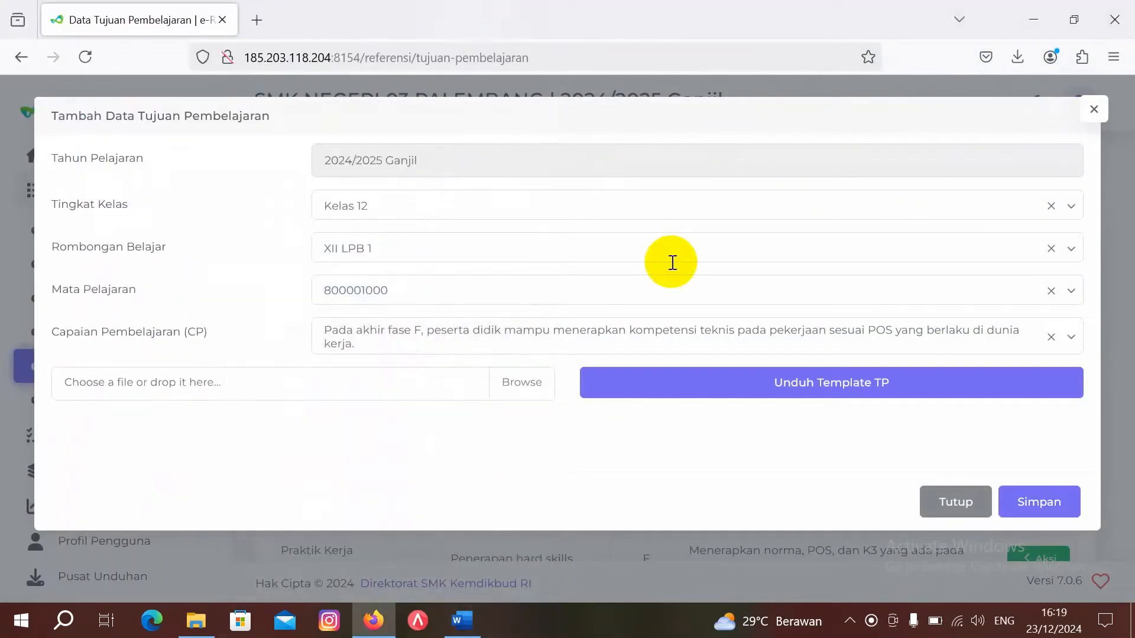
# Step: Upload the saved (6) template from Downloads and acknowledge the Berhasil message
pyautogui.click(793, 389)
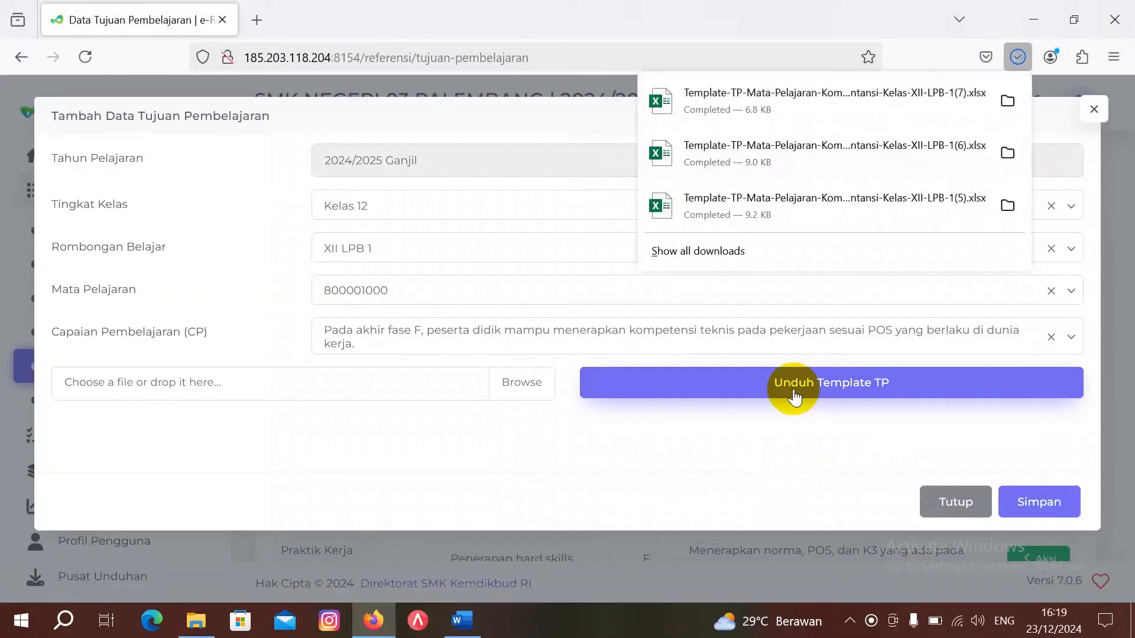
pyautogui.click(516, 382)
pyautogui.click(517, 382)
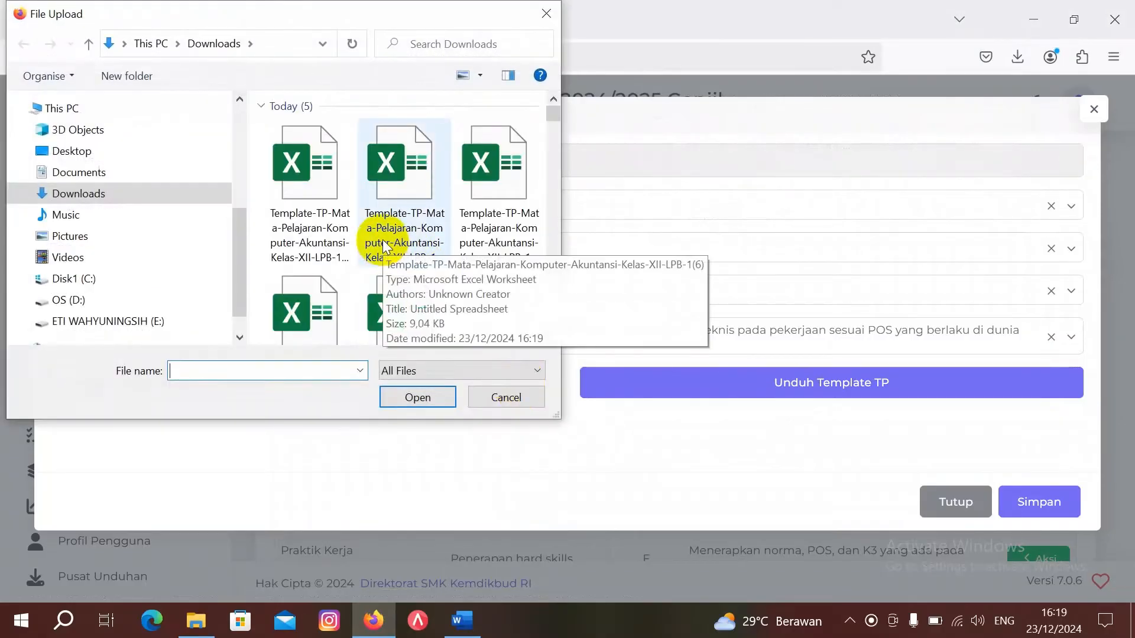
pyautogui.doubleClick(401, 214)
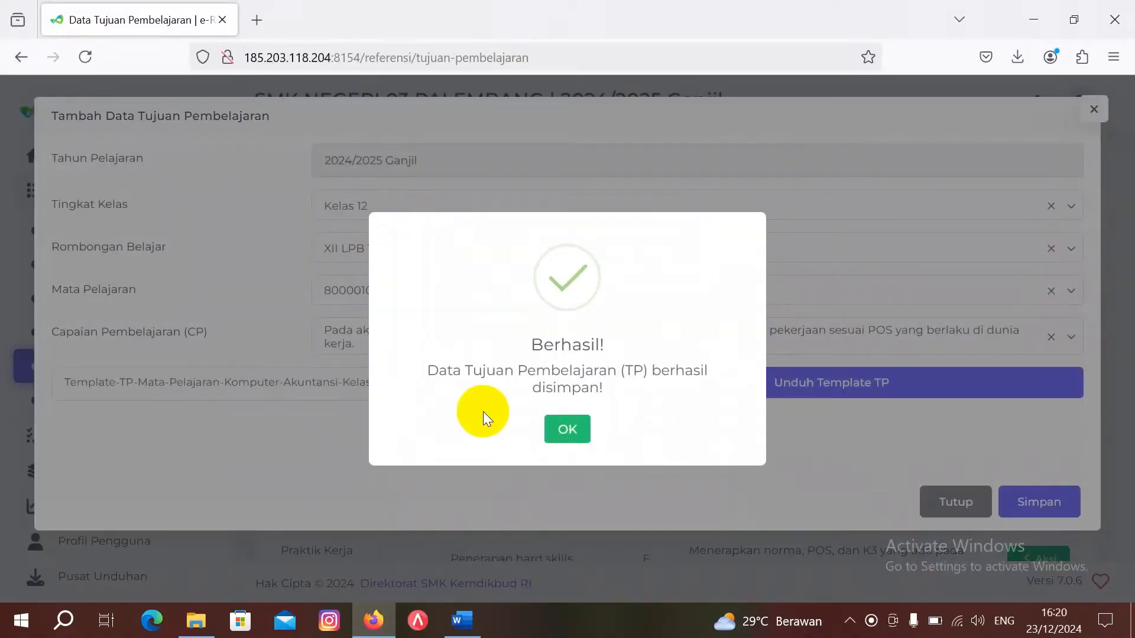
pyautogui.click(578, 438)
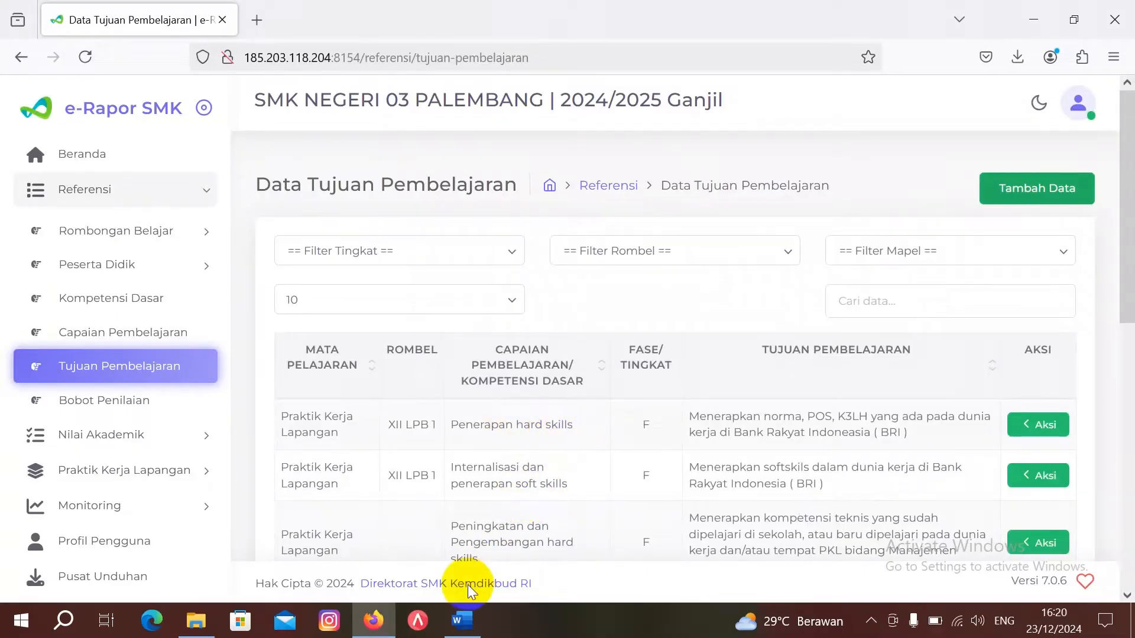
# Step: Review the Peningkatan dan Pengembangan Hard Skills row in Word, then open a new Tambah Data form
pyautogui.moveTo(461, 617)
pyautogui.click(448, 559)
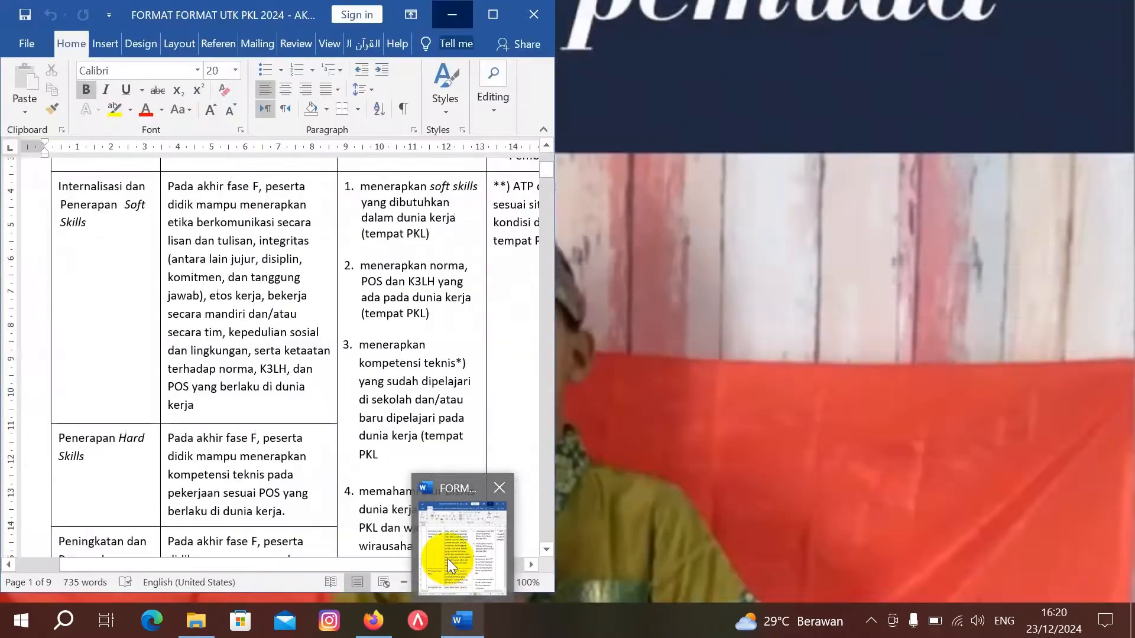
pyautogui.scroll(-4, 278, 468)
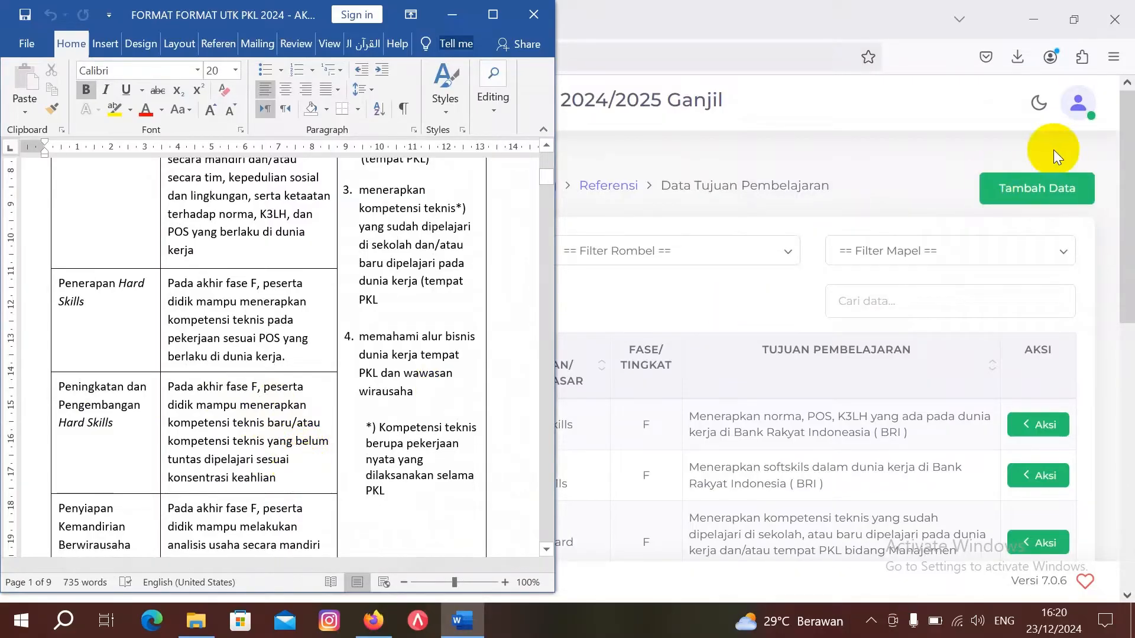
pyautogui.click(1061, 198)
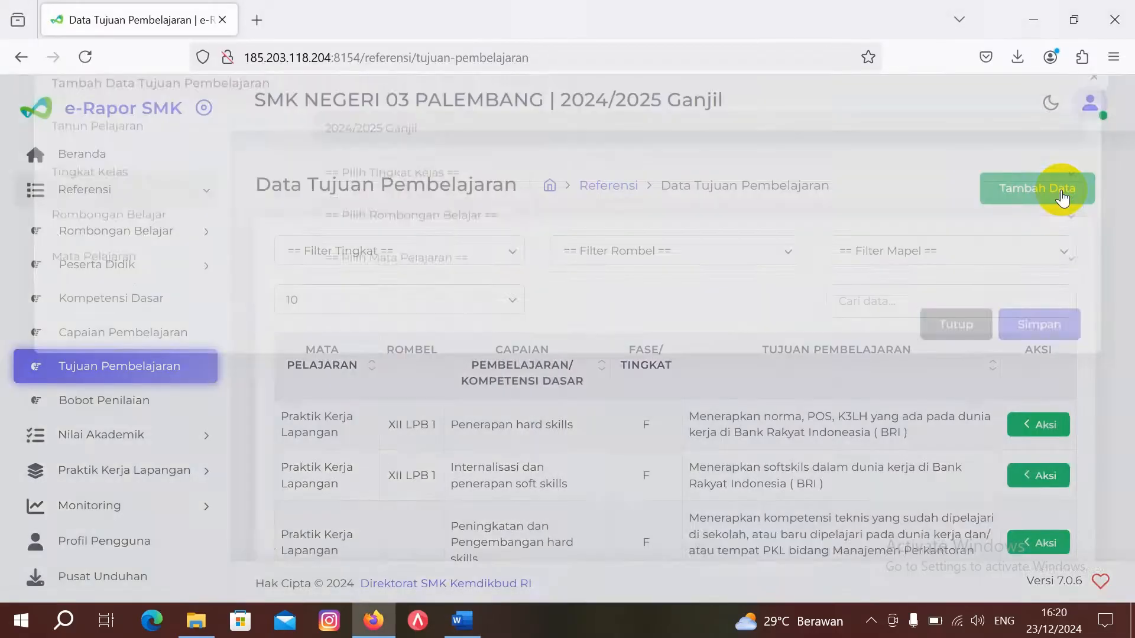
# Step: Choose Kelas 12, XII LPB 1, Komputer Akuntansi (800001000) and the new or unfinished technical competencies CP
pyautogui.click(742, 208)
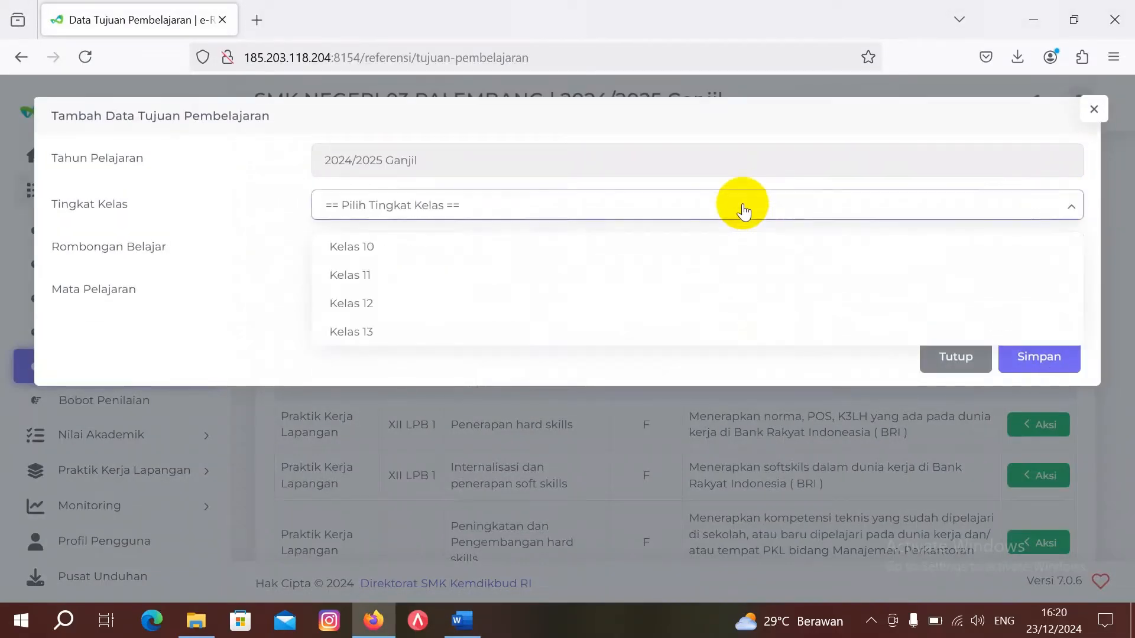
pyautogui.click(738, 305)
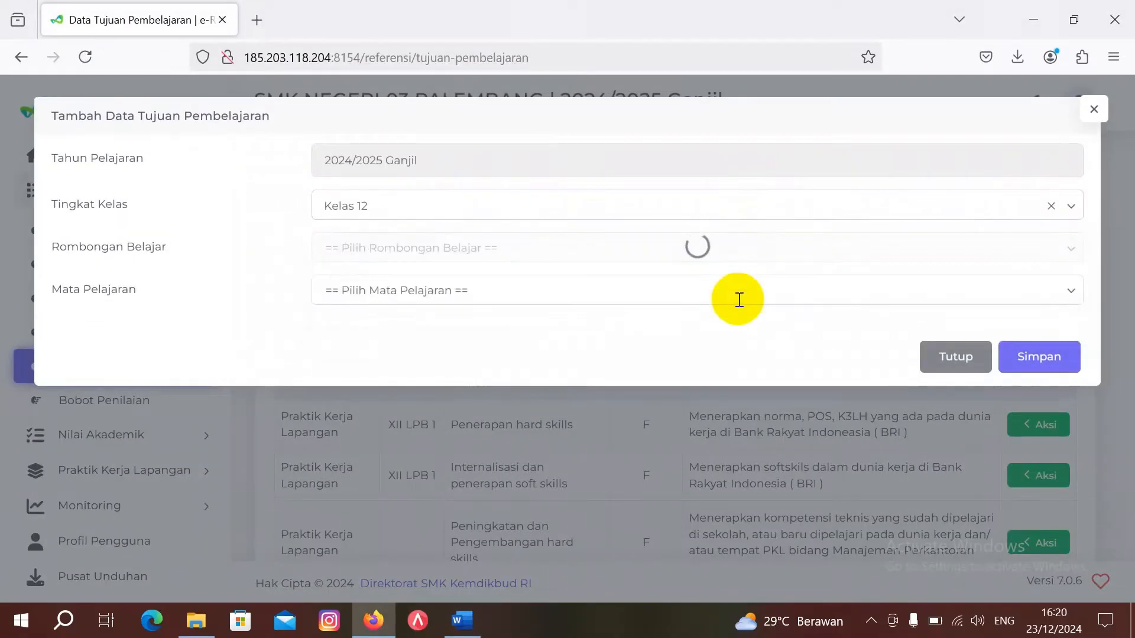
pyautogui.click(635, 252)
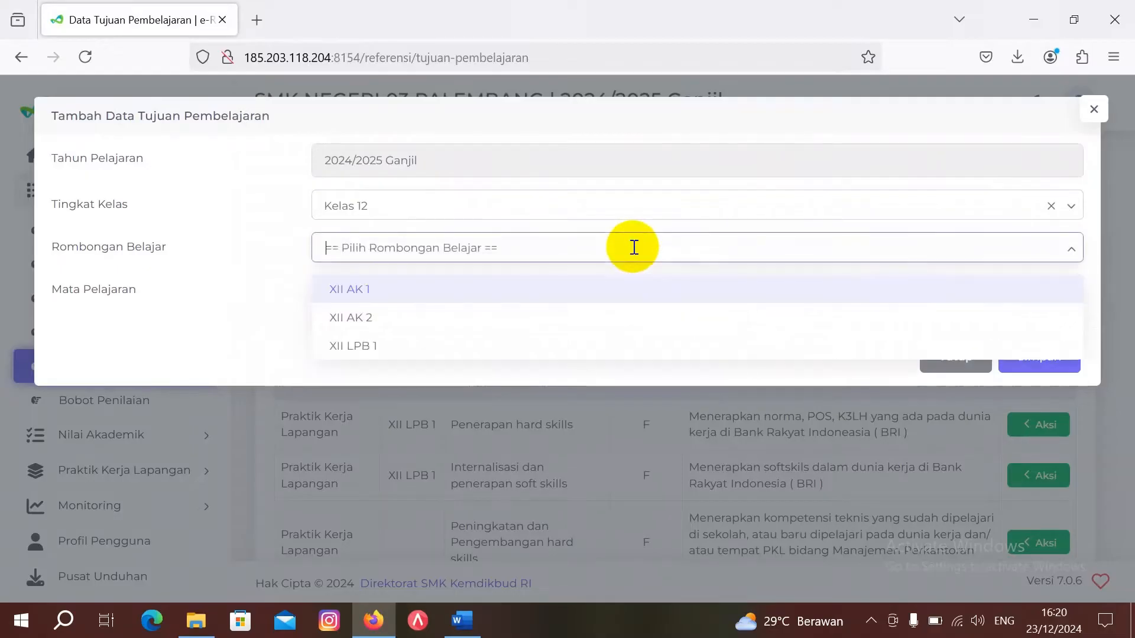
pyautogui.click(636, 349)
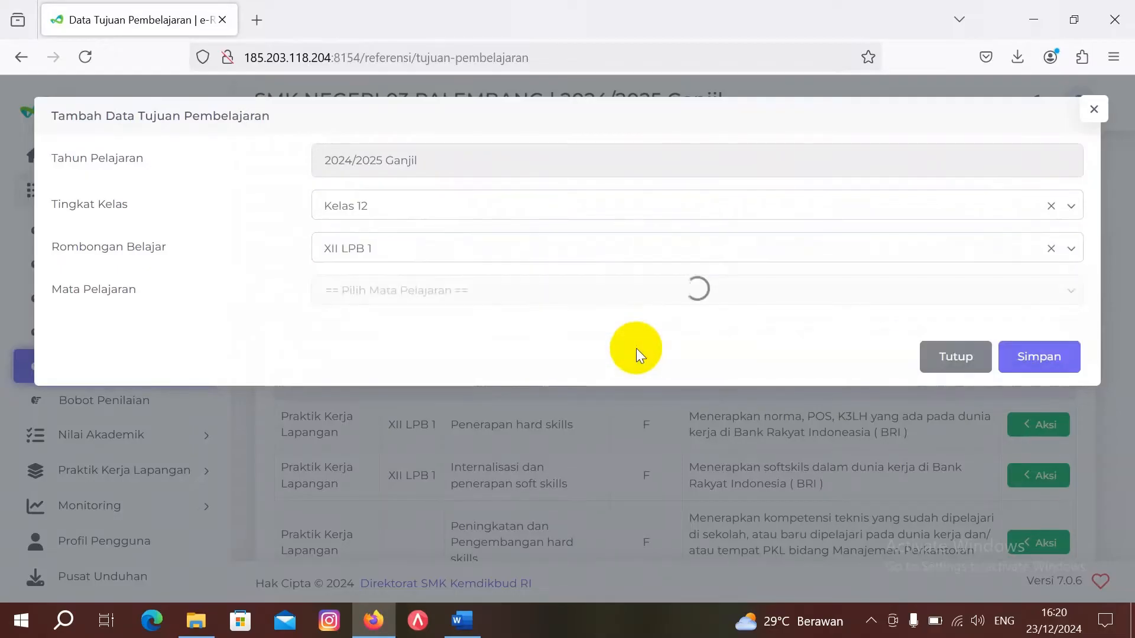
pyautogui.click(589, 293)
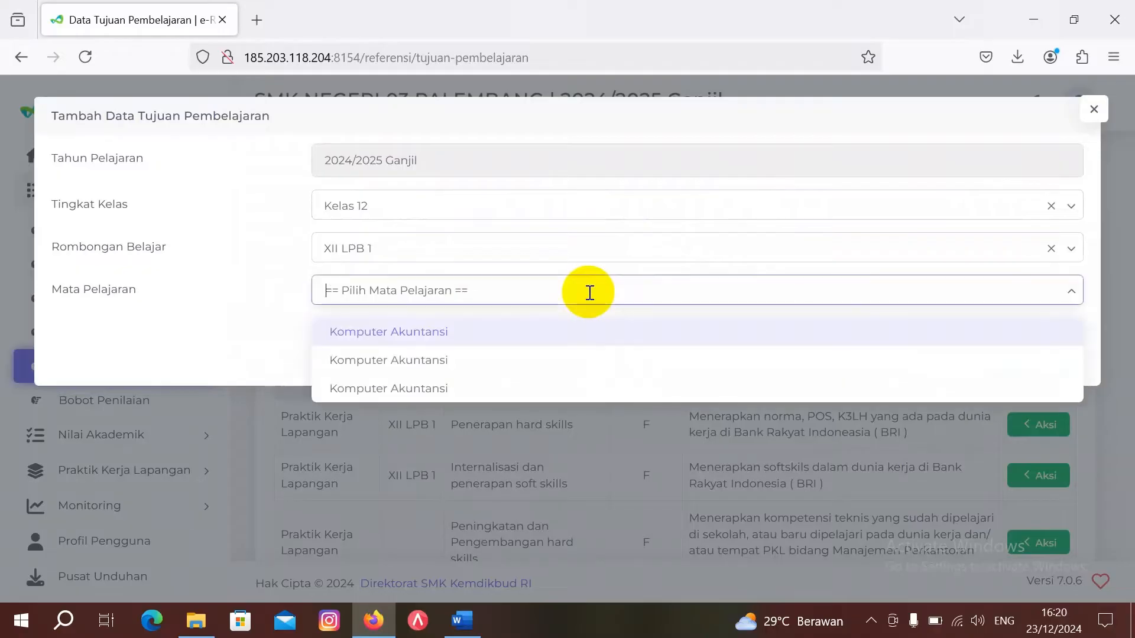
pyautogui.click(587, 331)
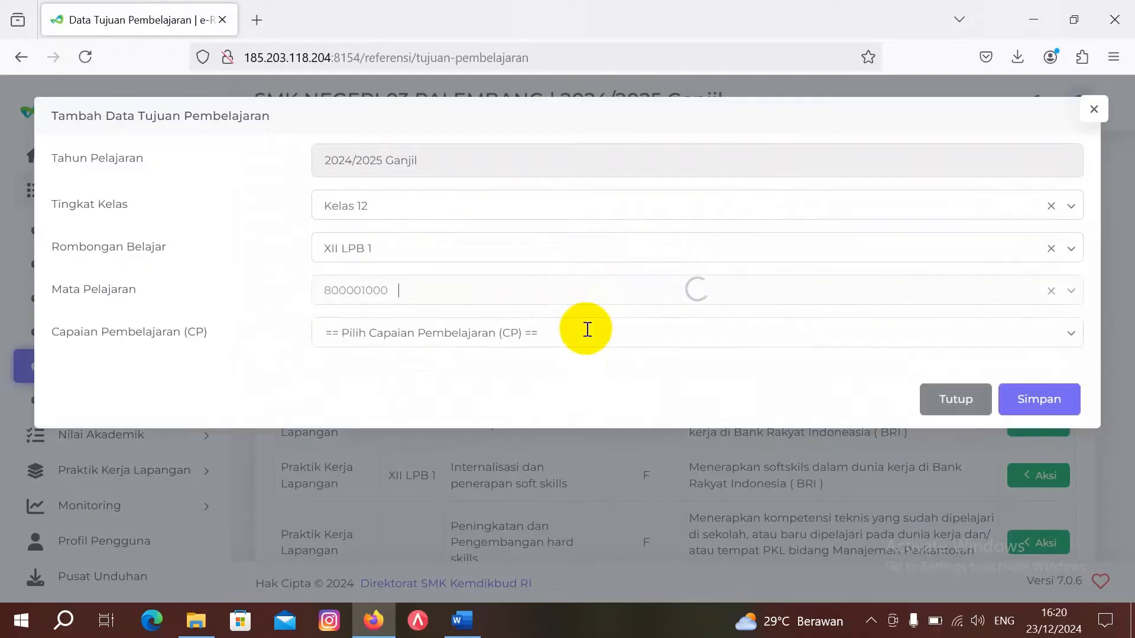
pyautogui.click(600, 333)
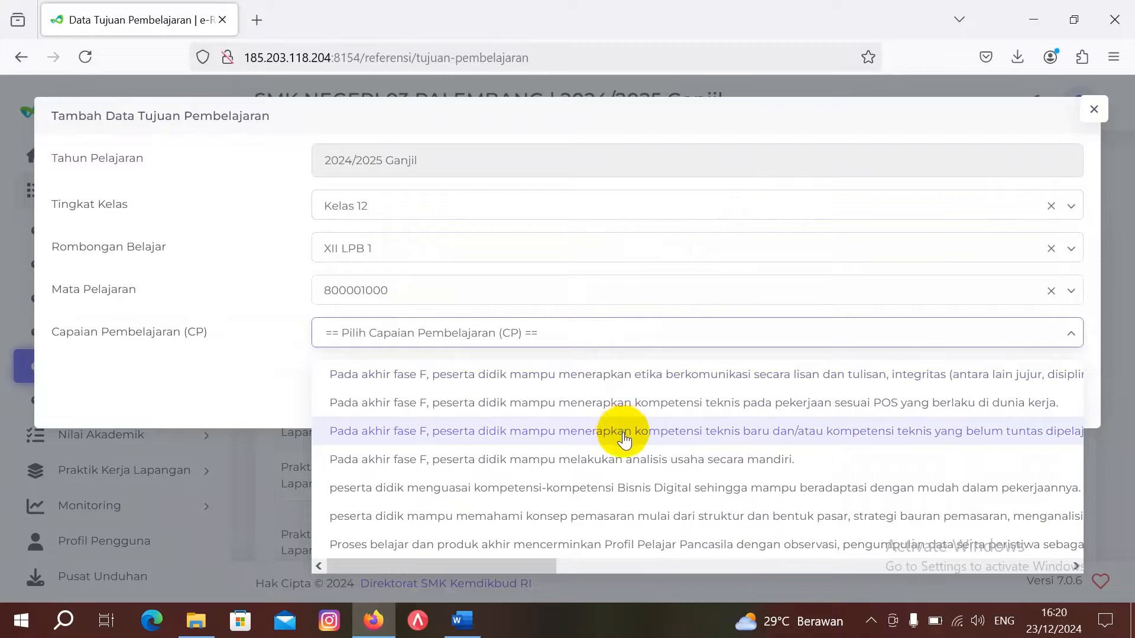
pyautogui.hscroll(5, 623, 441)
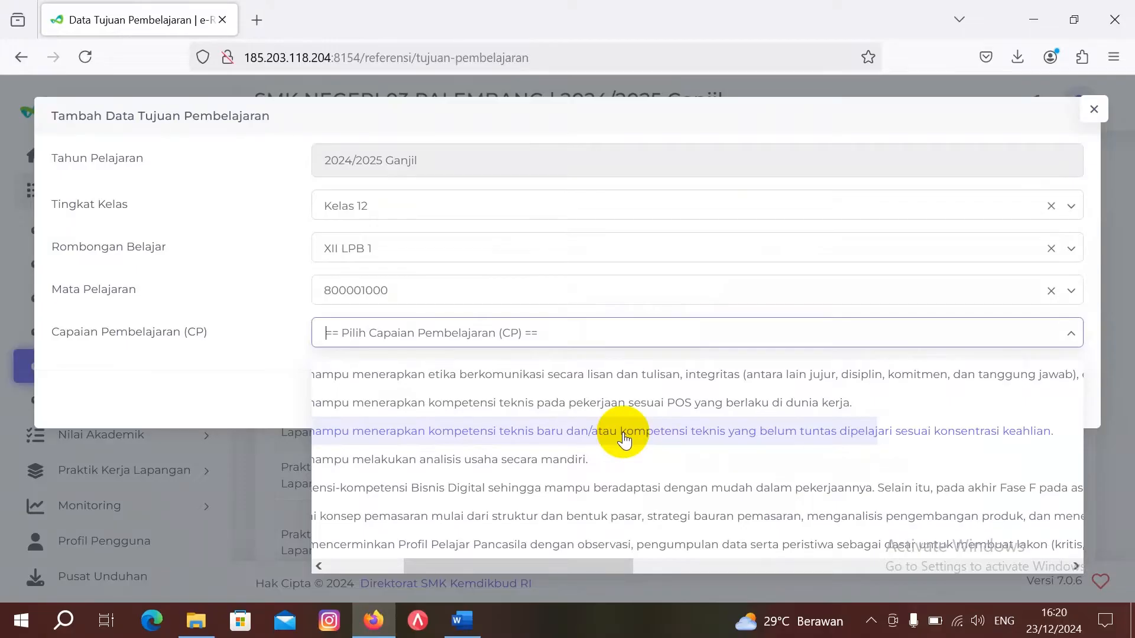
pyautogui.click(624, 440)
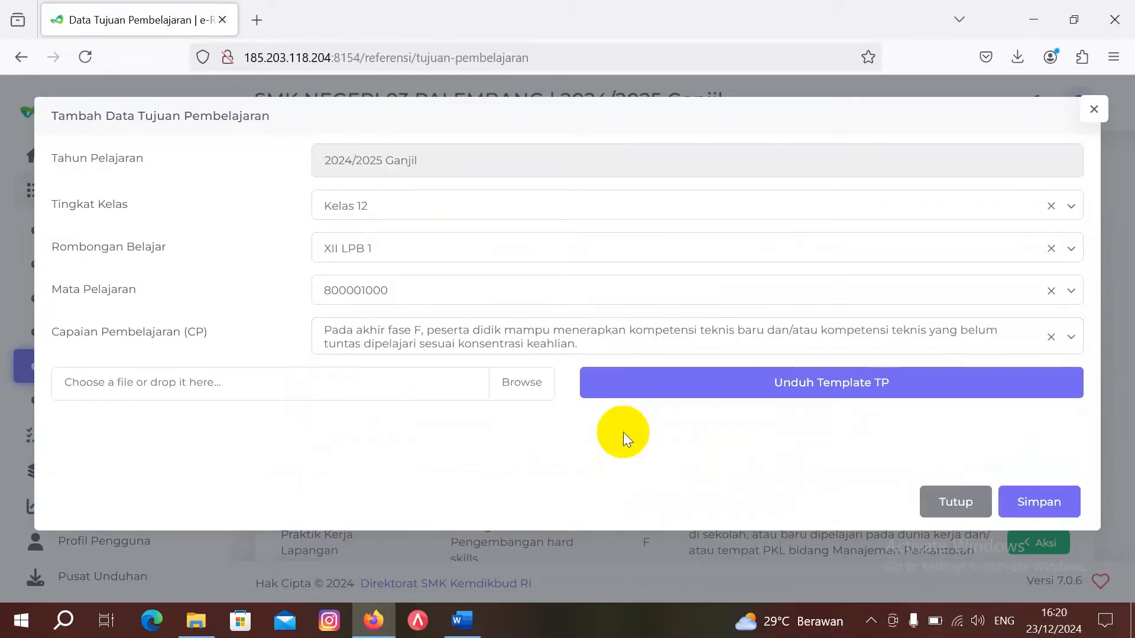
# Step: Download the TP template for CP 1633 and open it in Excel with editing enabled
pyautogui.click(758, 386)
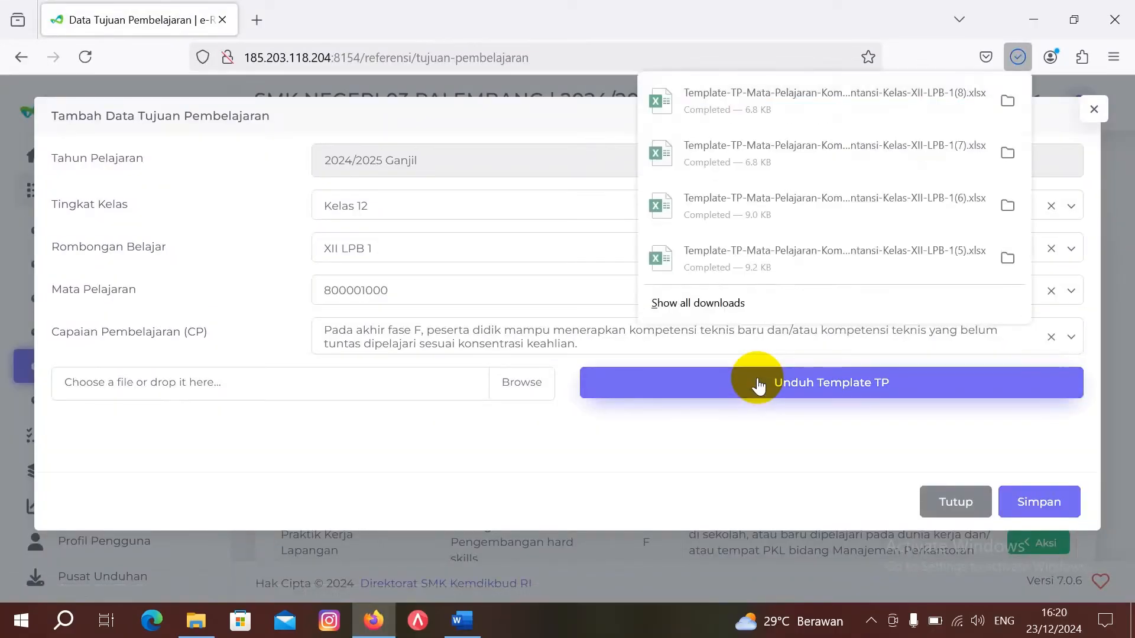
pyautogui.click(791, 96)
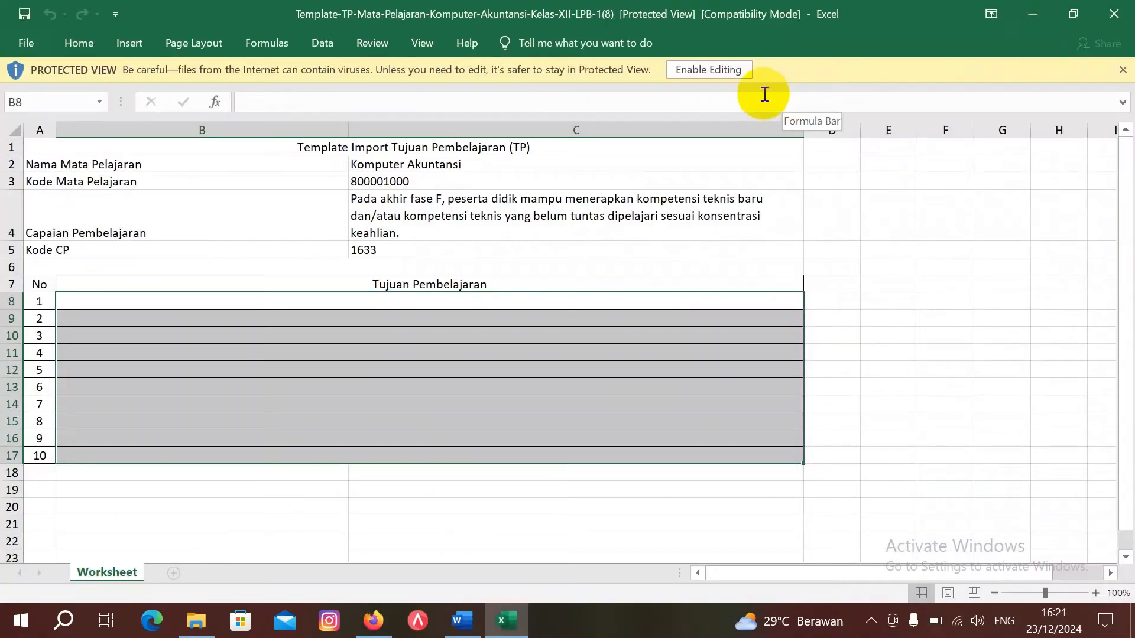
pyautogui.click(709, 70)
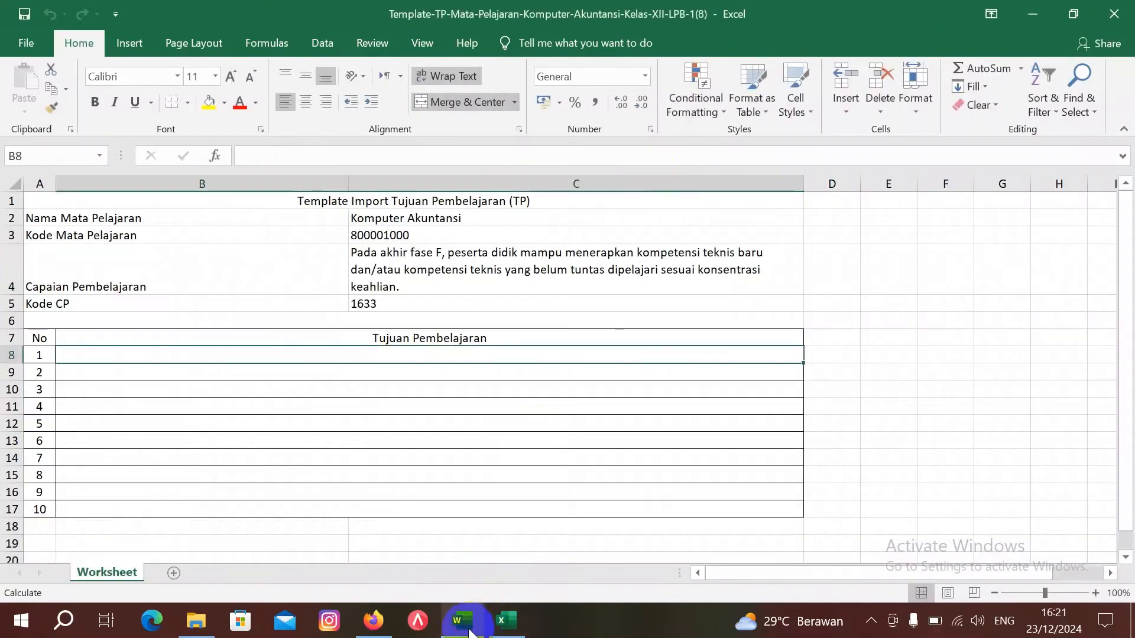
# Step: Copy learning objective 3 from the Word PKL document and attempt pasting it into B8
pyautogui.moveTo(468, 631)
pyautogui.click(463, 552)
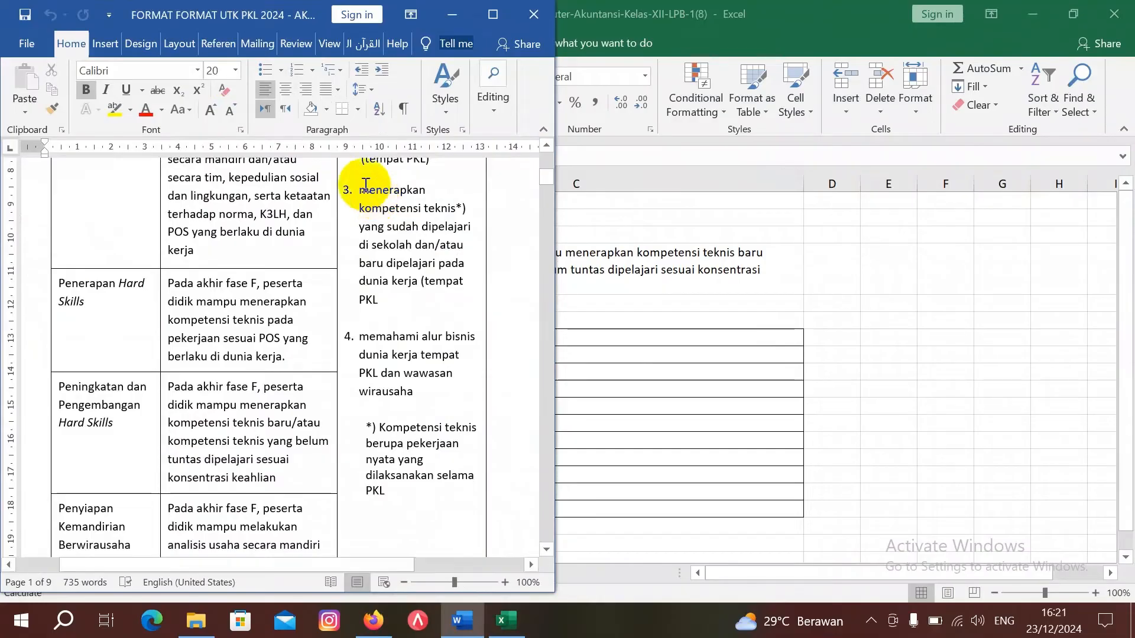
pyautogui.moveTo(359, 190); pyautogui.dragTo(392, 299)
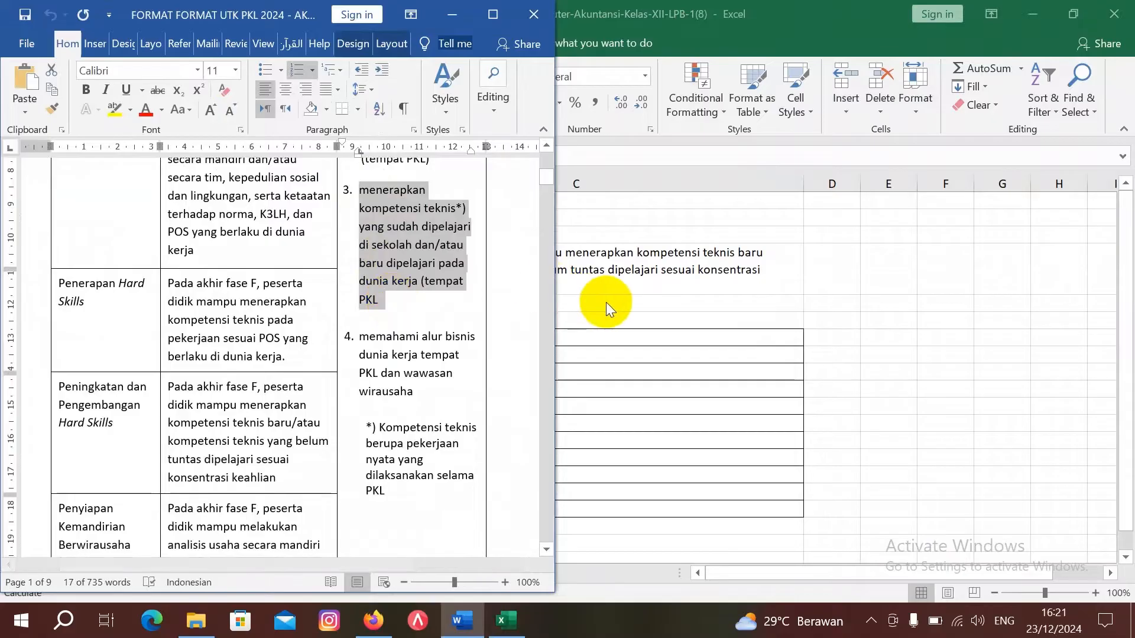
pyautogui.click(612, 342)
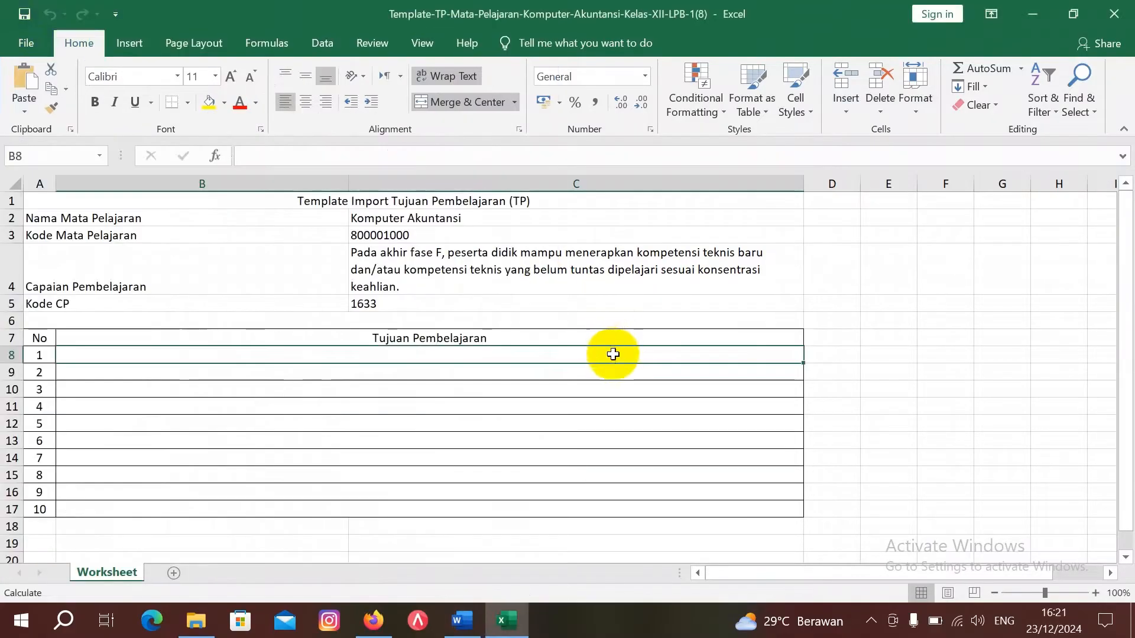
pyautogui.click(612, 355)
pyautogui.hotkey('ctrl', 'v')
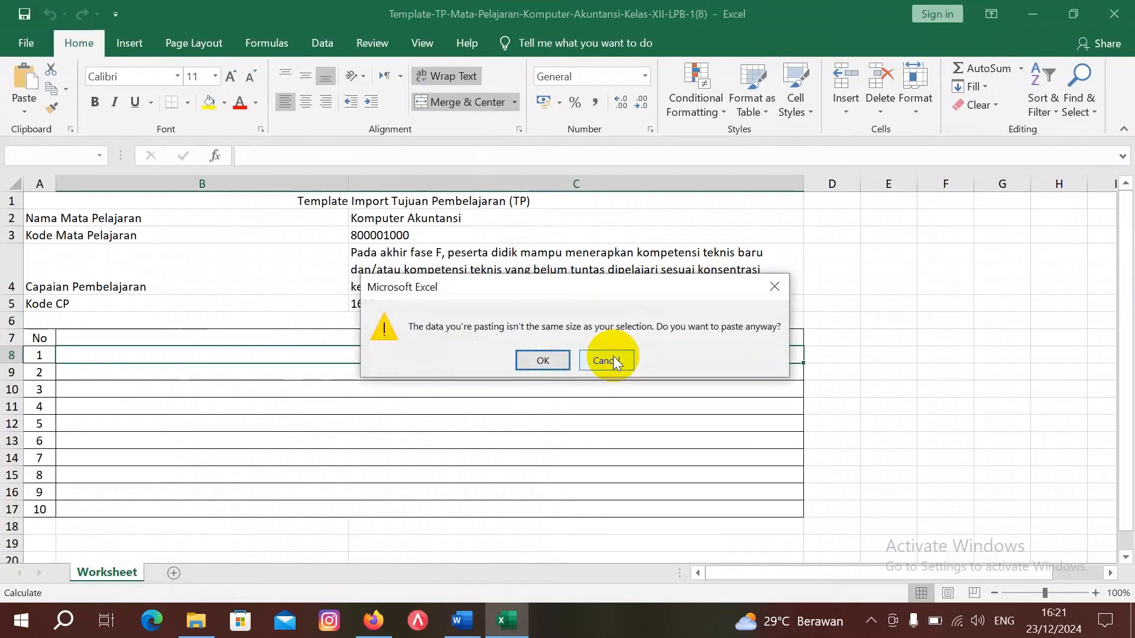
pyautogui.click(542, 360)
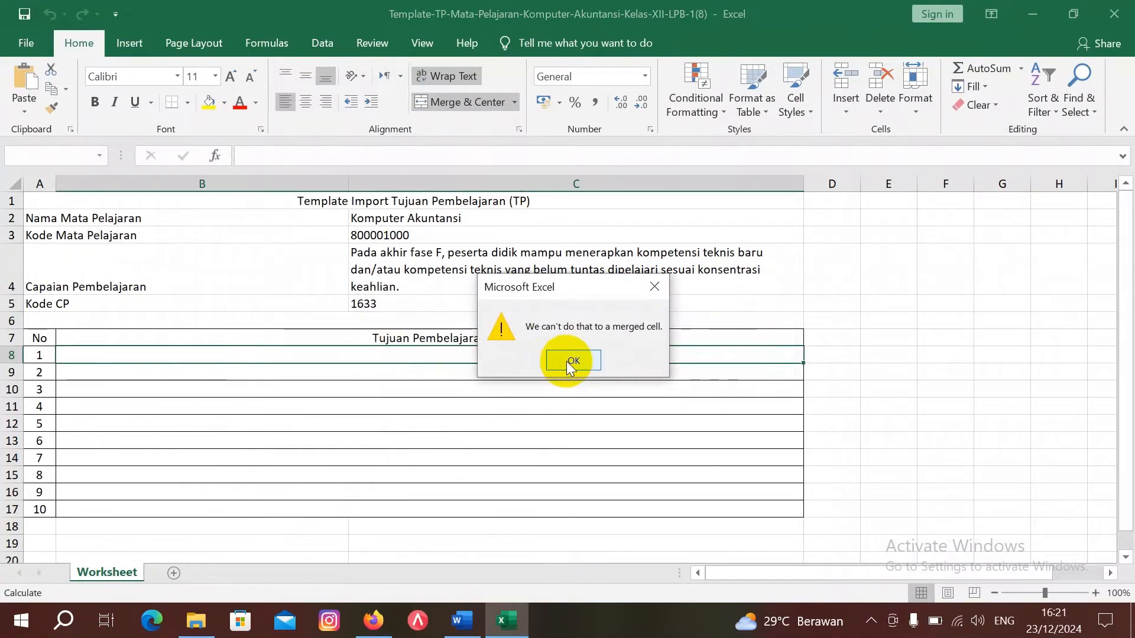
pyautogui.click(560, 361)
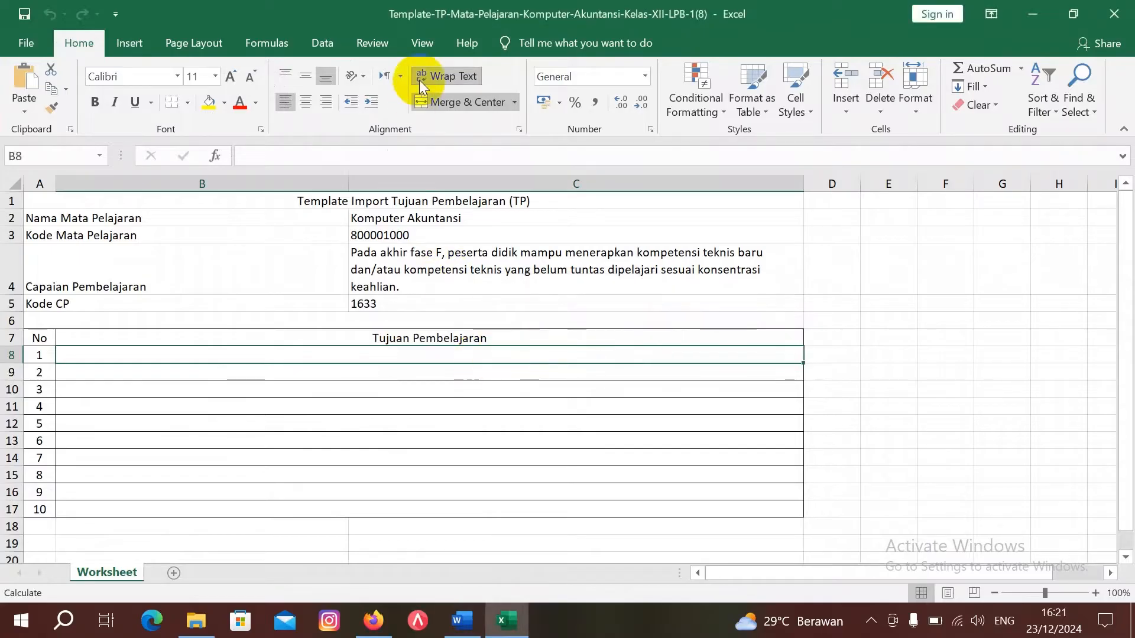
# Step: Unmerge B8:C8, paste the objective into B8, delete its '1.' numbering and left-align it
pyautogui.click(458, 99)
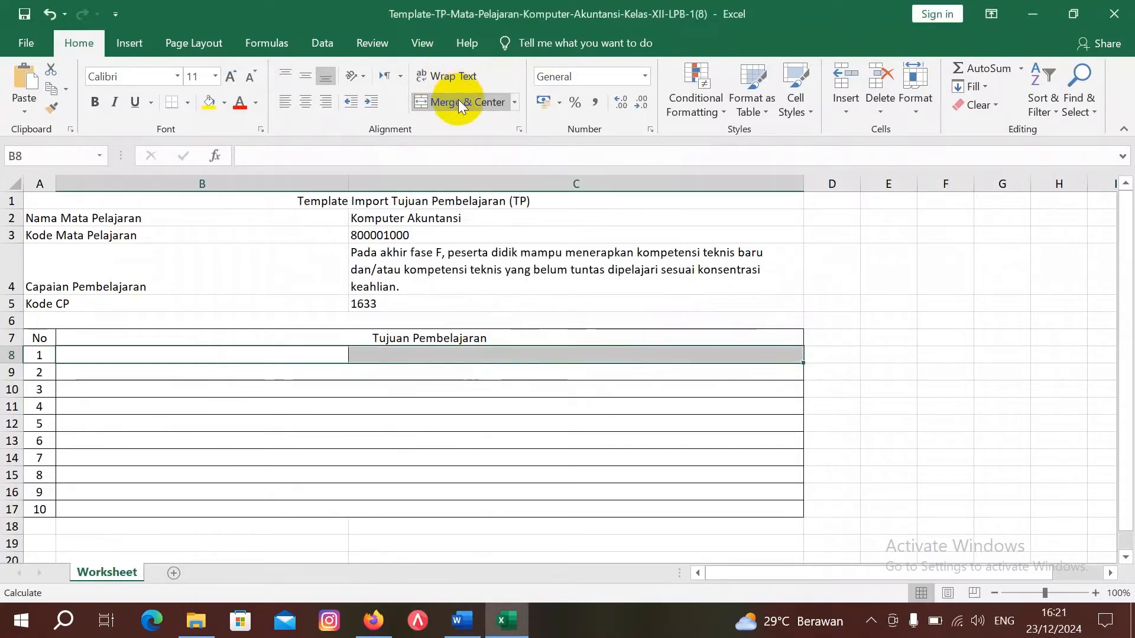
pyautogui.click(258, 352)
pyautogui.write('1.\tmenerapkan kompetensi teknis*) yang sudah dipelajari di sekolah dan/atau baru dipelajari pada dunia kerja (tempat PKL')
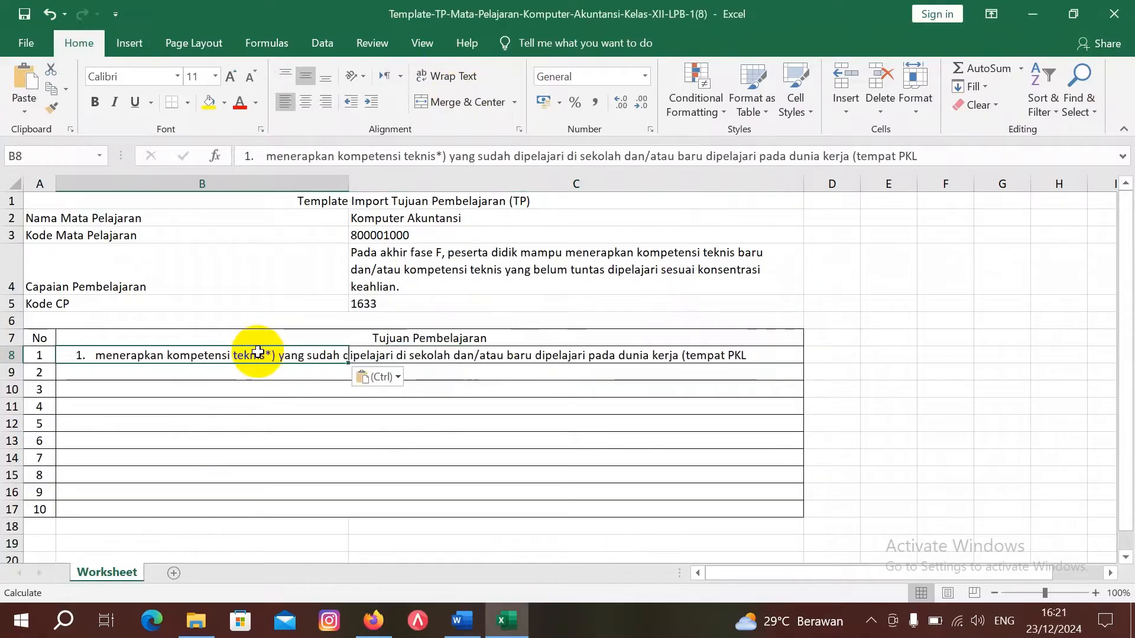
pyautogui.click(266, 157)
pyautogui.press('BackSpace')
pyautogui.press('BackSpace')
pyautogui.press('BackSpace')
pyautogui.press('BackSpace')
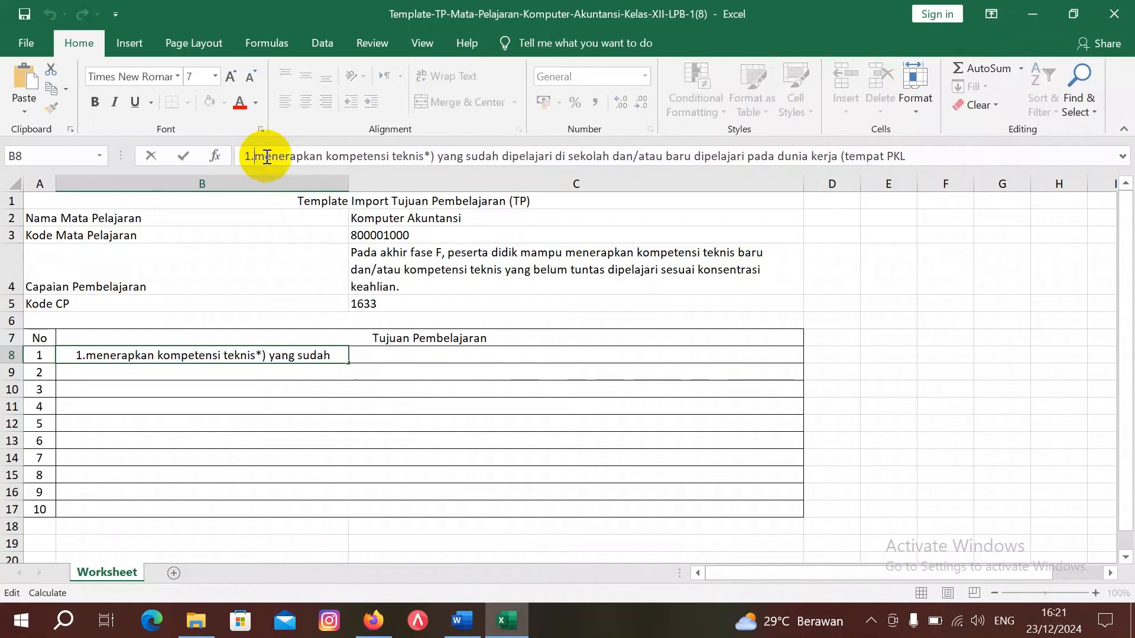
pyautogui.click(451, 392)
pyautogui.click(260, 354)
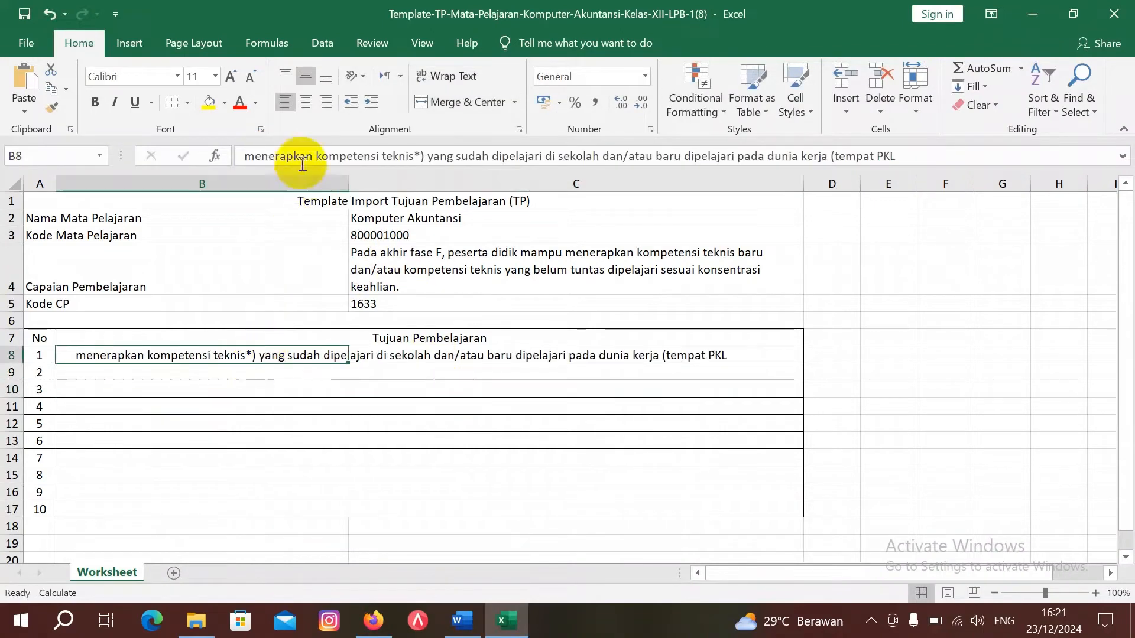
pyautogui.click(285, 103)
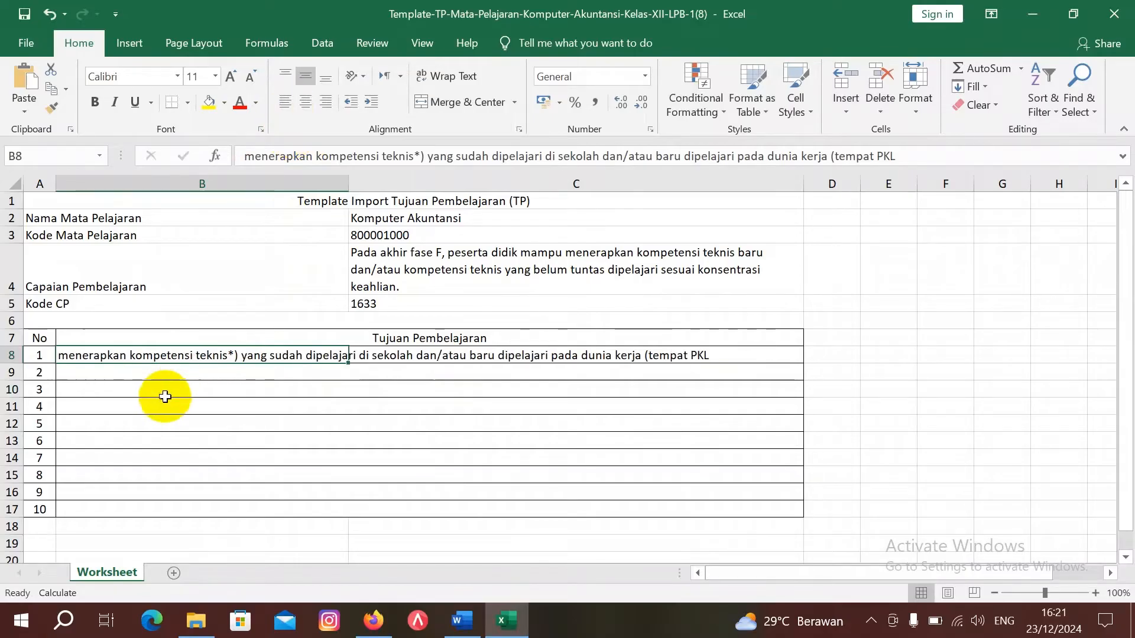
pyautogui.click(255, 156)
# Step: In B8, capitalise 'Menerapkan', remove the '*)' marker and add 'di bidang Perbankan'
pyautogui.press('BackSpace')
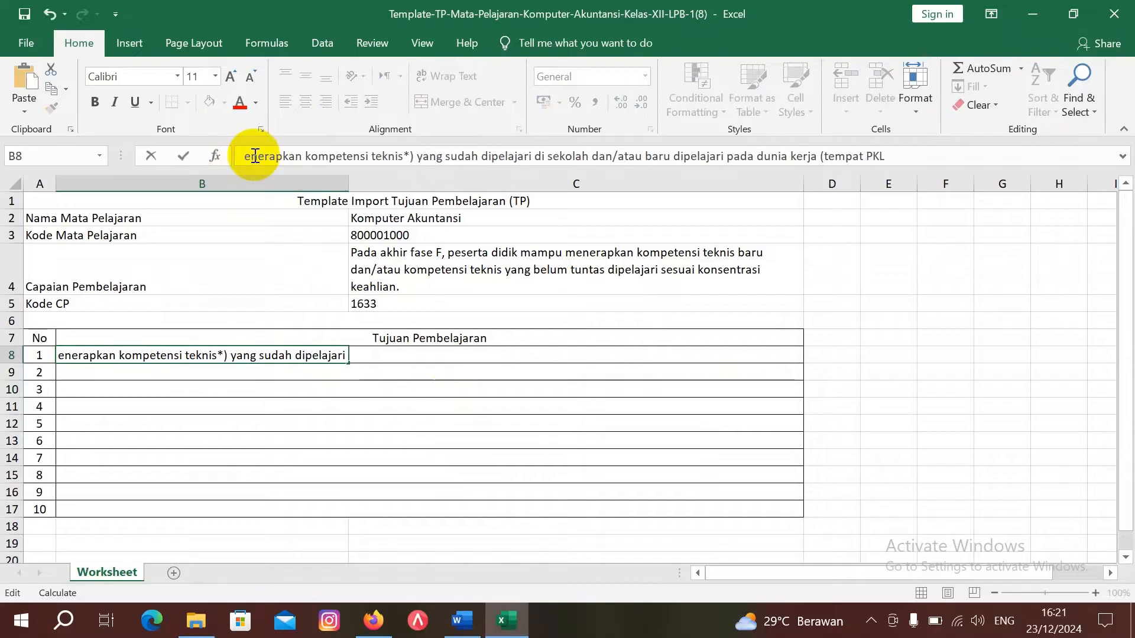
pyautogui.write('M')
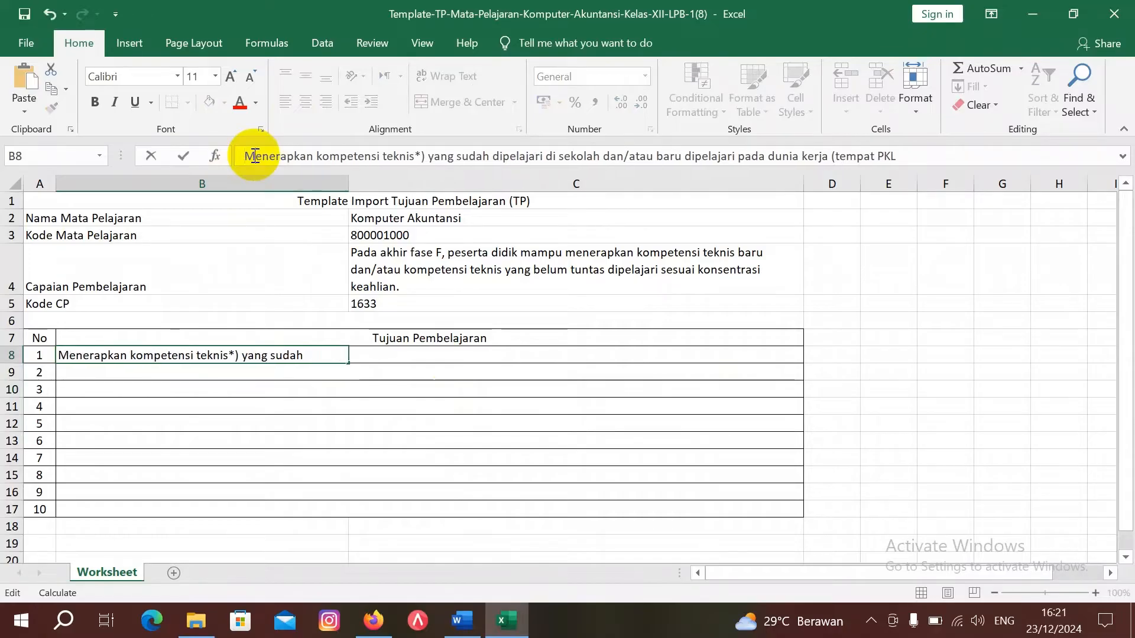
pyautogui.click(329, 155)
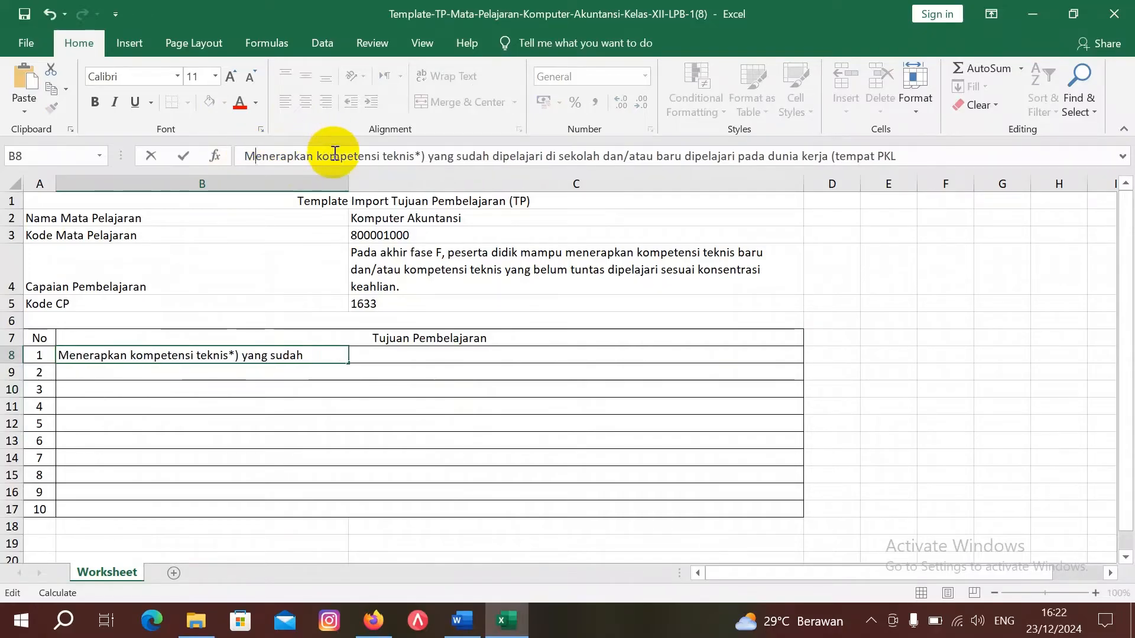
pyautogui.click(429, 156)
pyautogui.press('BackSpace')
pyautogui.press('BackSpace')
pyautogui.press('BackSpace')
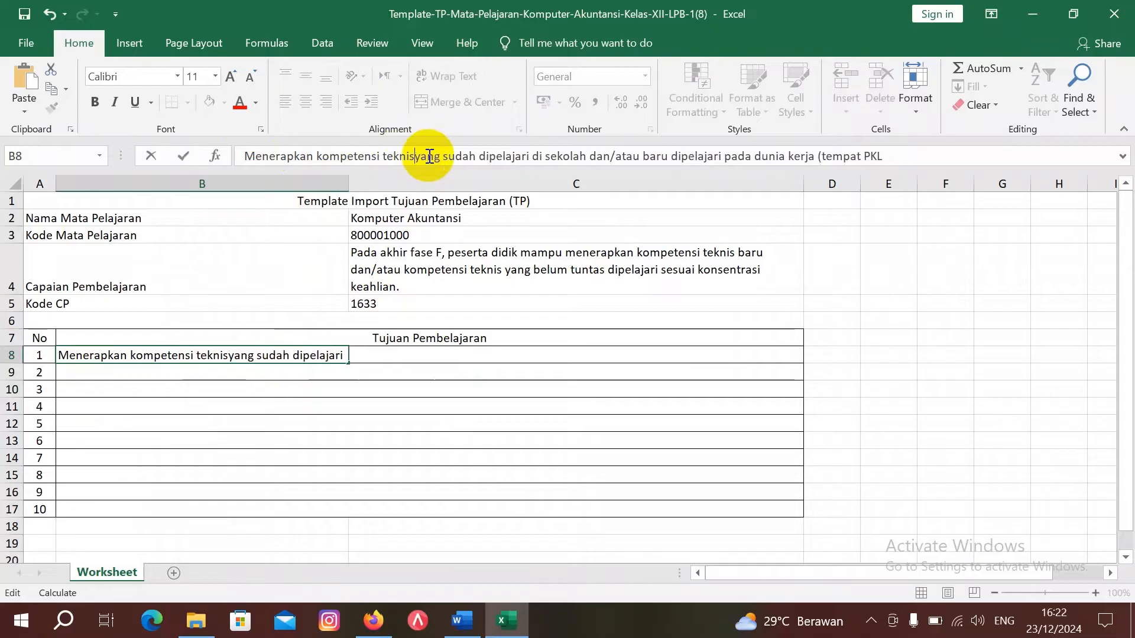
pyautogui.write('di ')
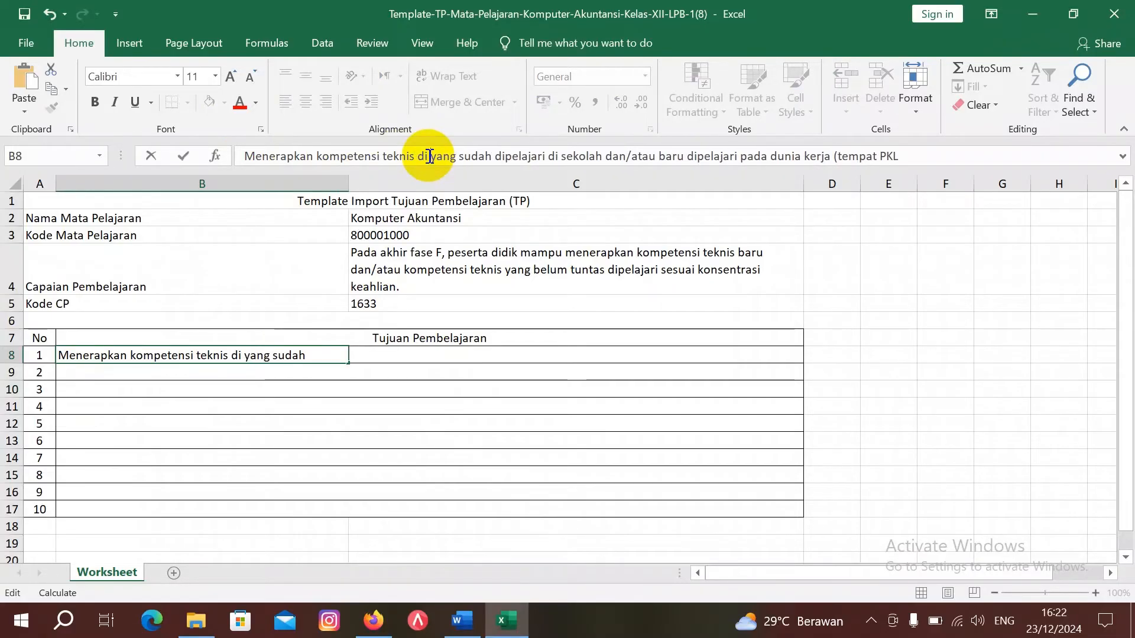
pyautogui.write('B')
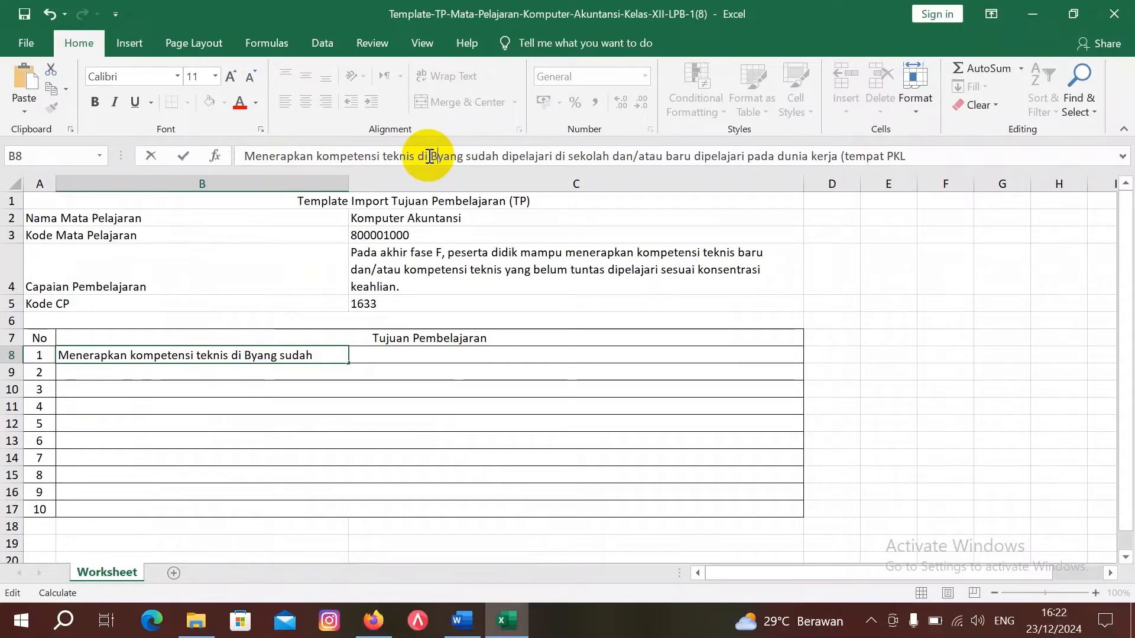
pyautogui.press('BackSpace')
pyautogui.write('bidang ')
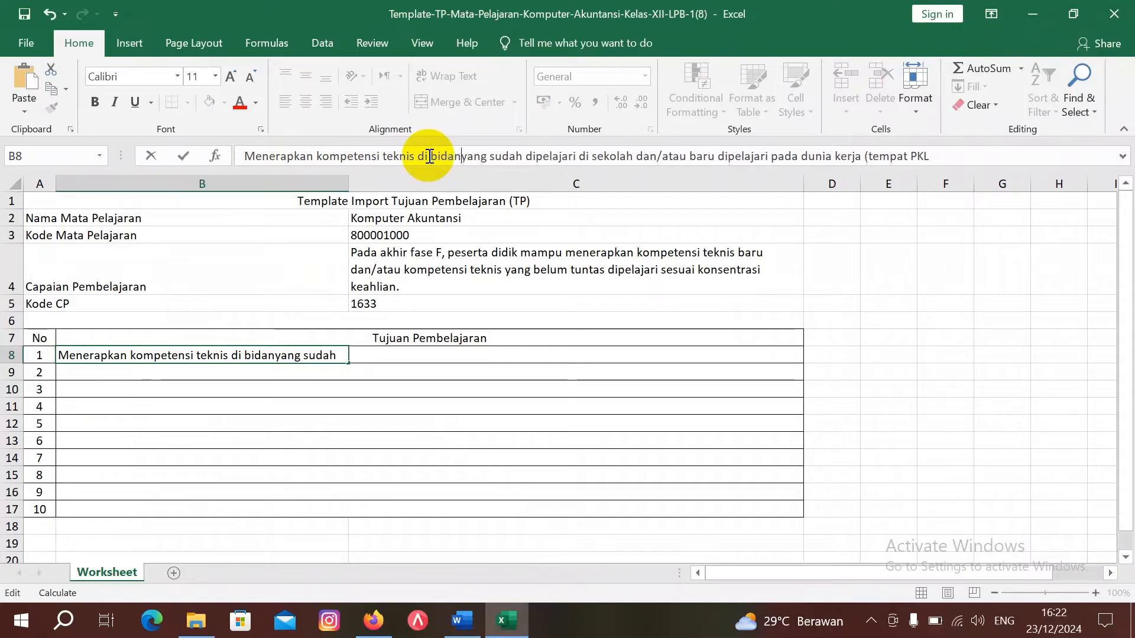
pyautogui.write('Perbank')
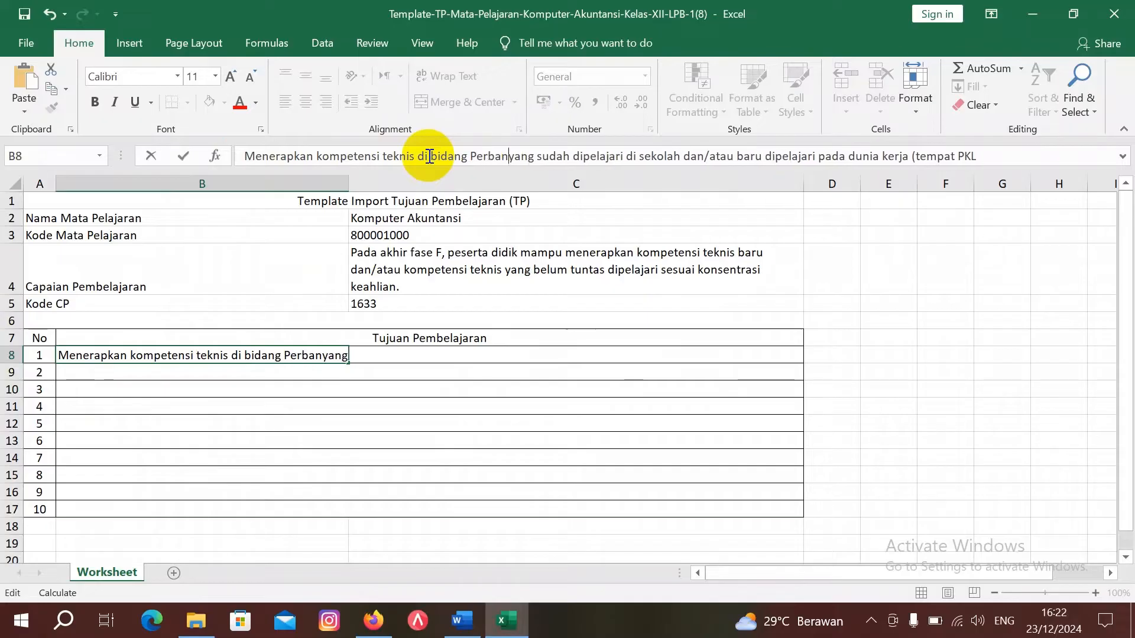
pyautogui.write('an')
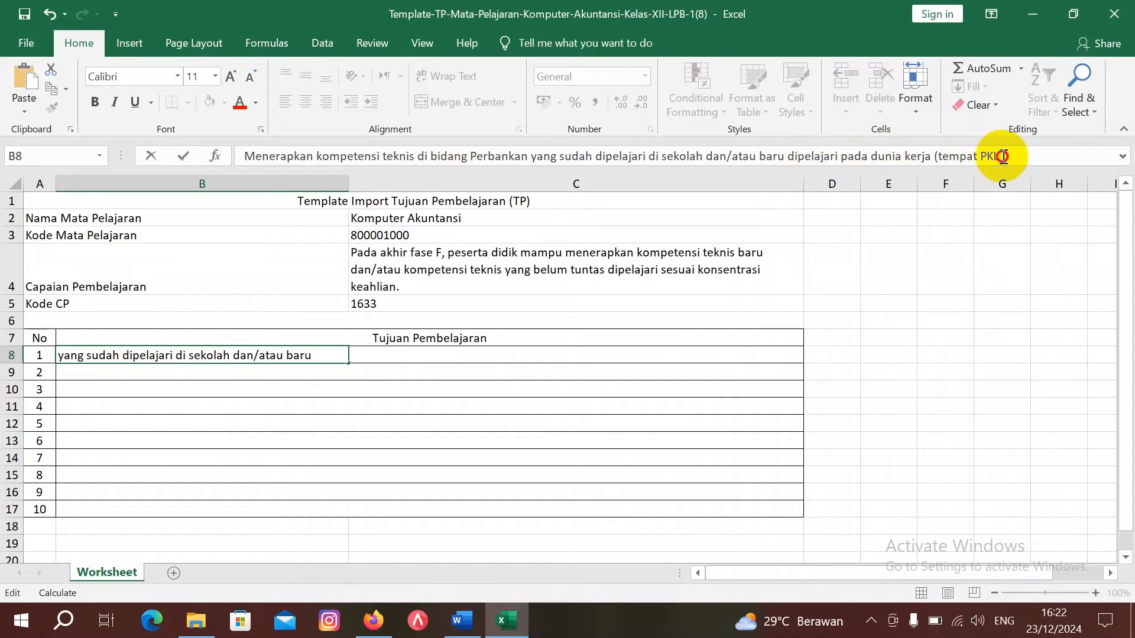
# Step: Replace '(tempat PKL' with 'di Bank Rakyat Indonesia ( BRI )' and confirm the entry
pyautogui.moveTo(1002, 156); pyautogui.dragTo(936, 156)
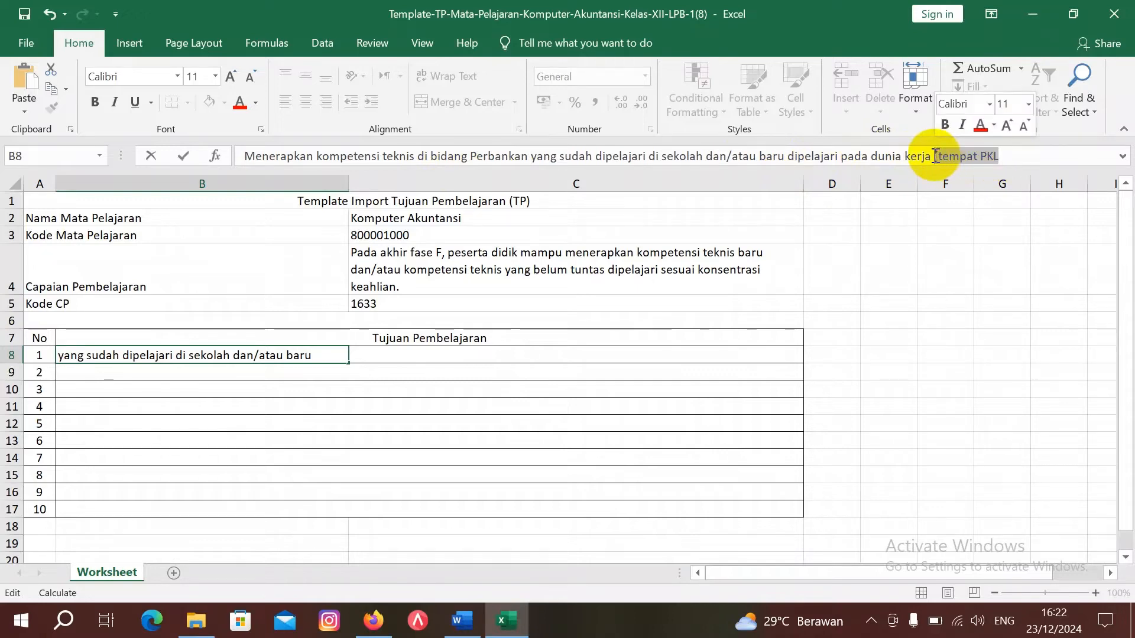
pyautogui.write('di')
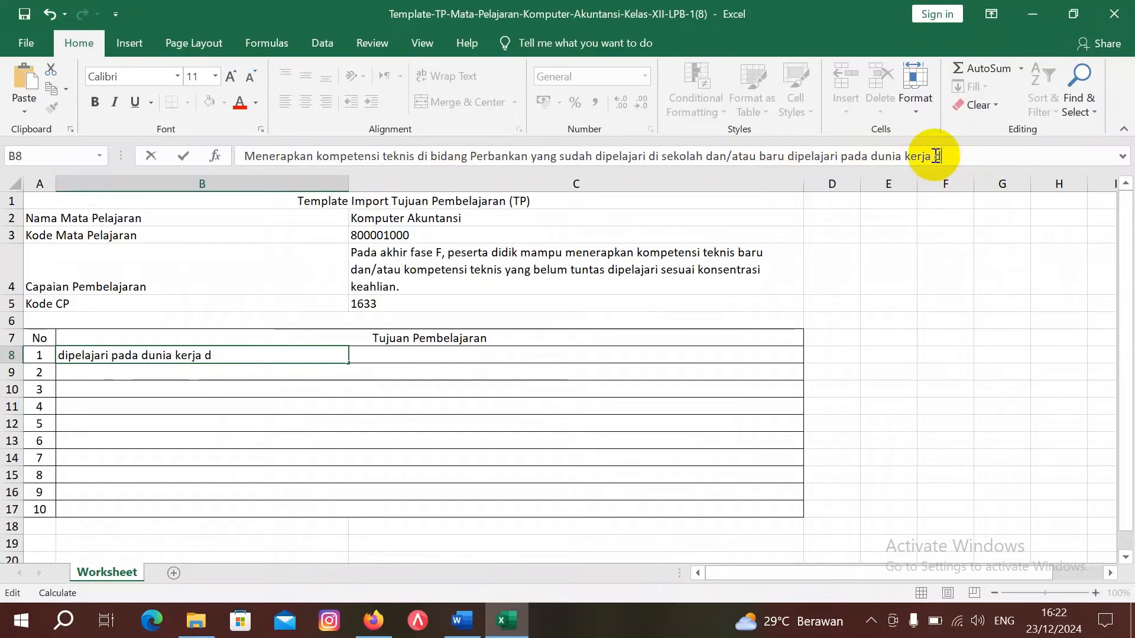
pyautogui.write(' Bank ')
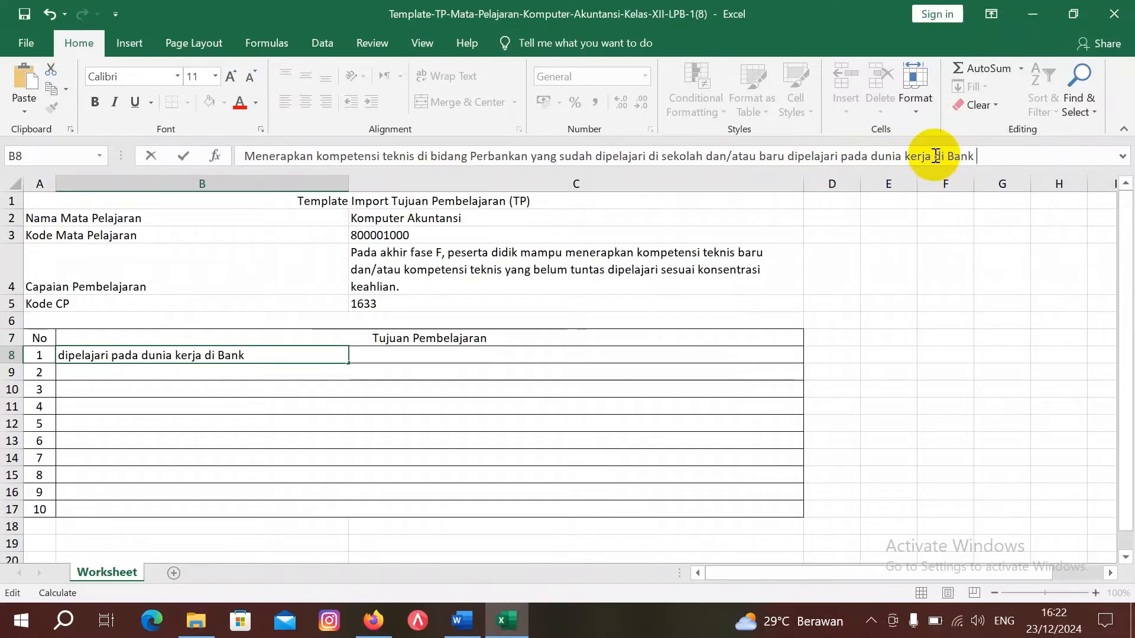
pyautogui.write('Rakyat I')
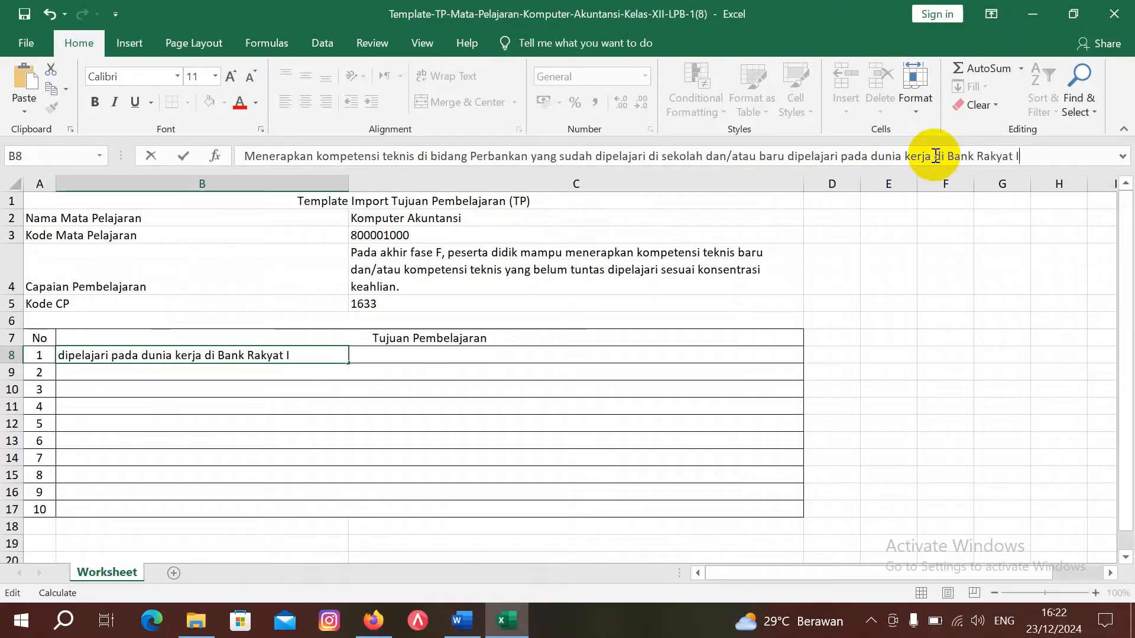
pyautogui.write('ndonesi')
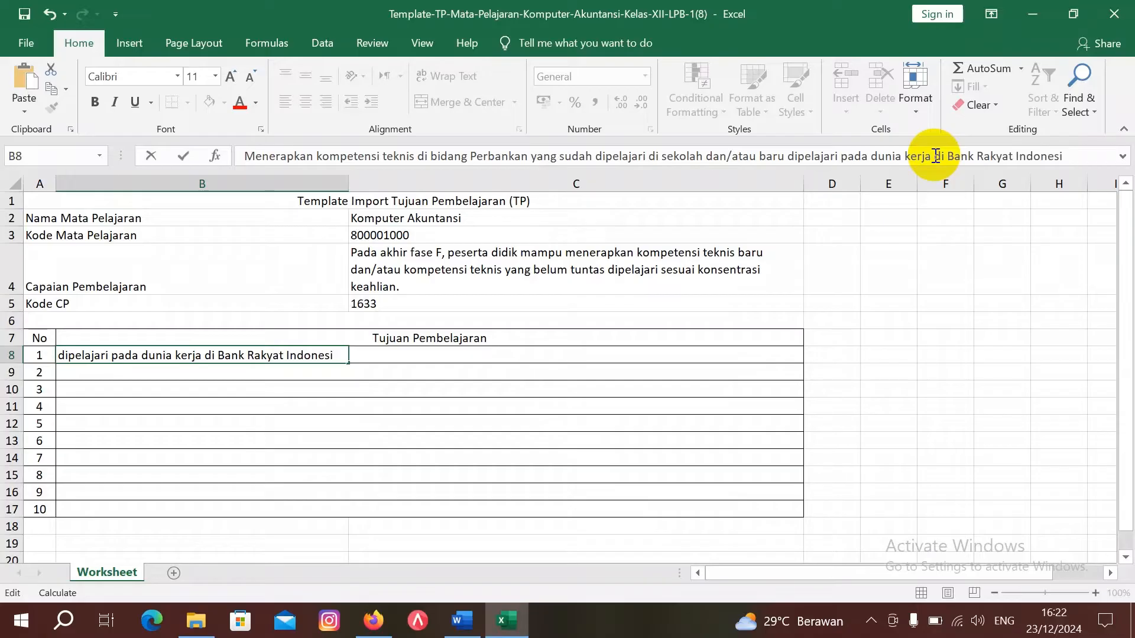
pyautogui.write('a 9 BRI')
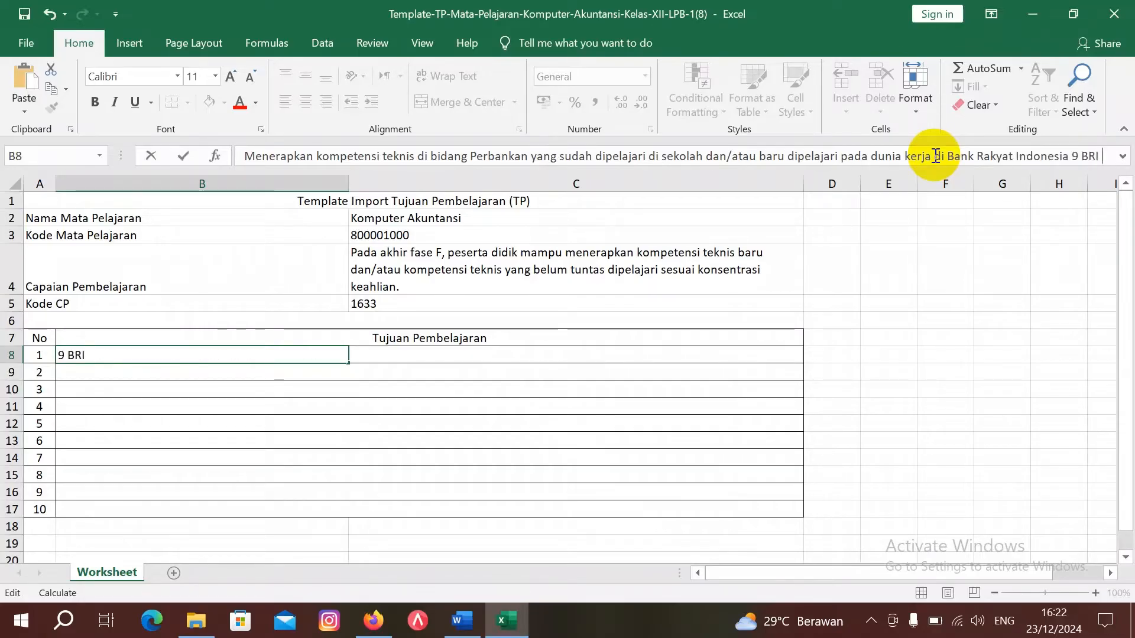
pyautogui.press('BackSpace')
pyautogui.press('BackSpace')
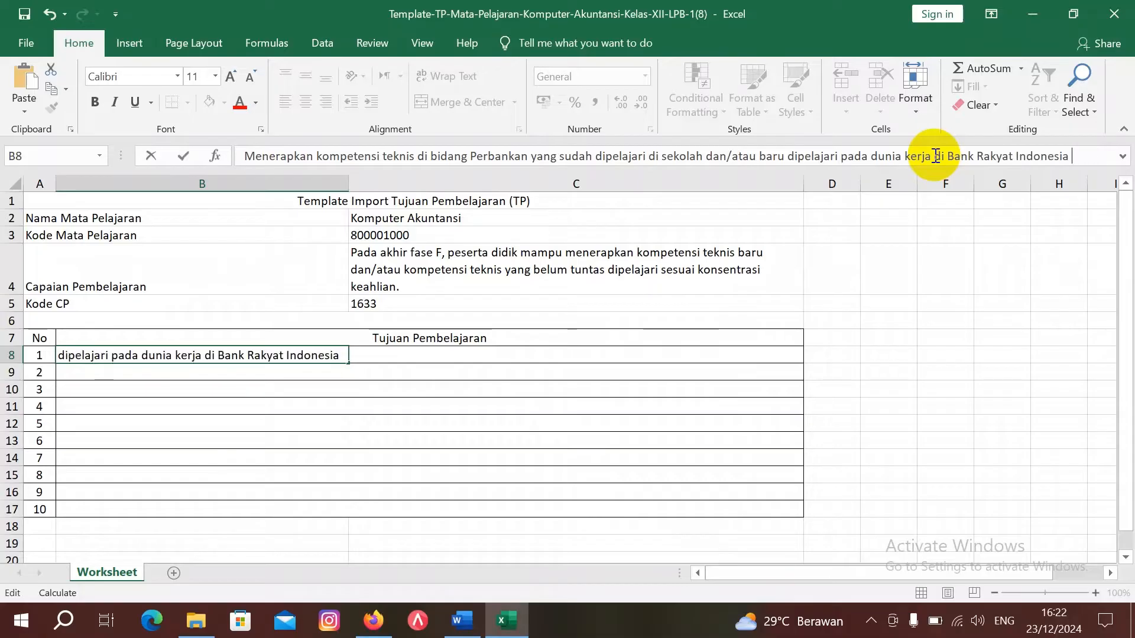
pyautogui.write('( BR')
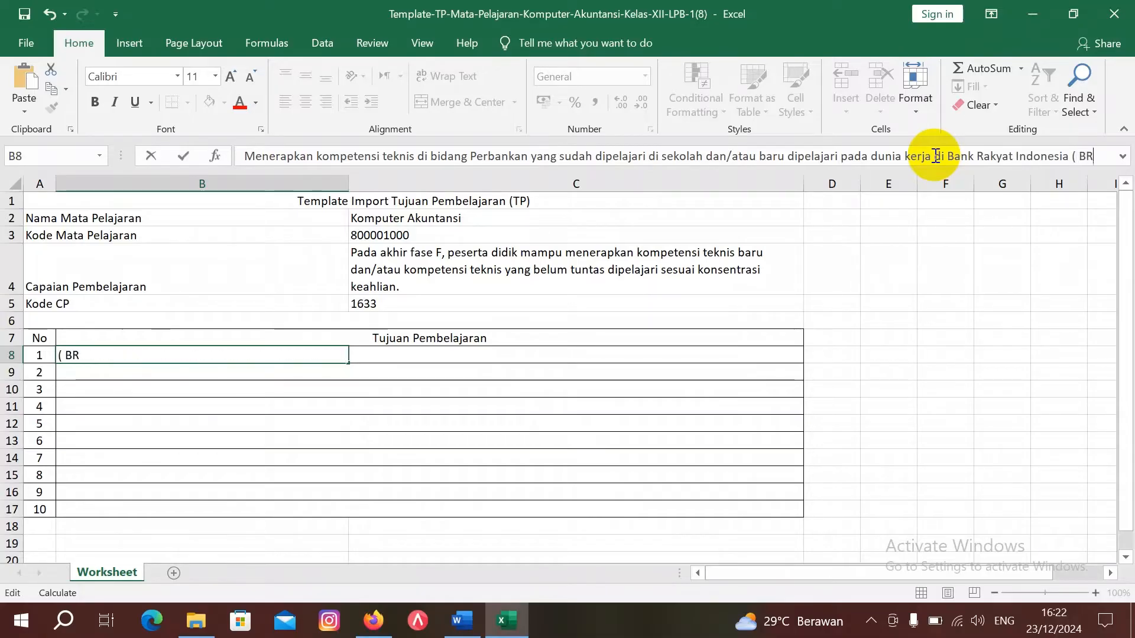
pyautogui.write('I )')
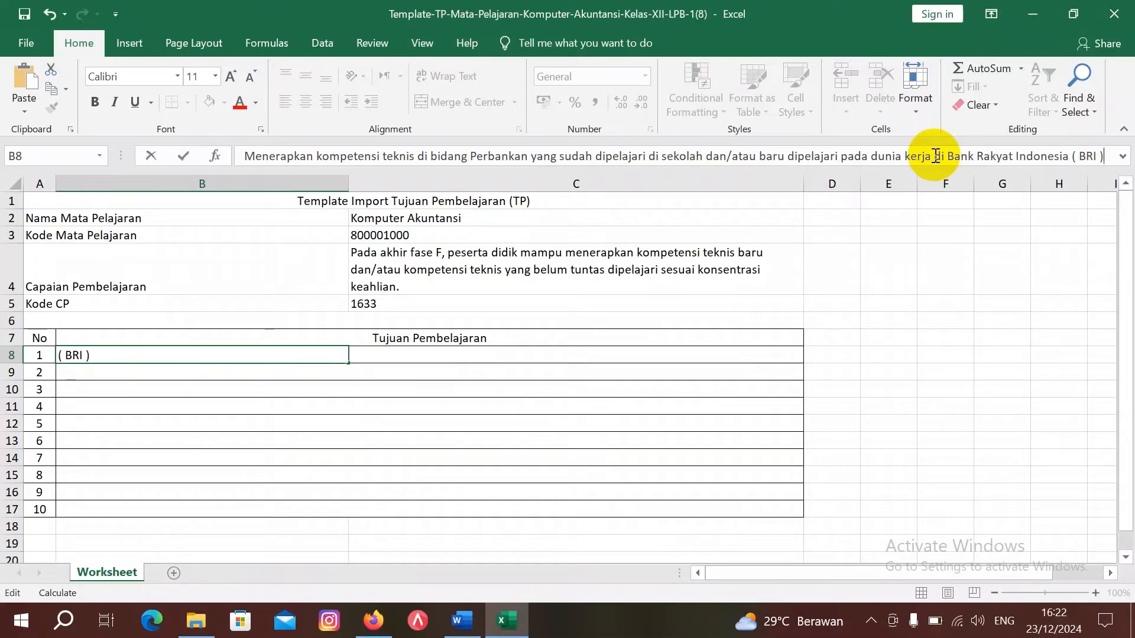
pyautogui.click(681, 391)
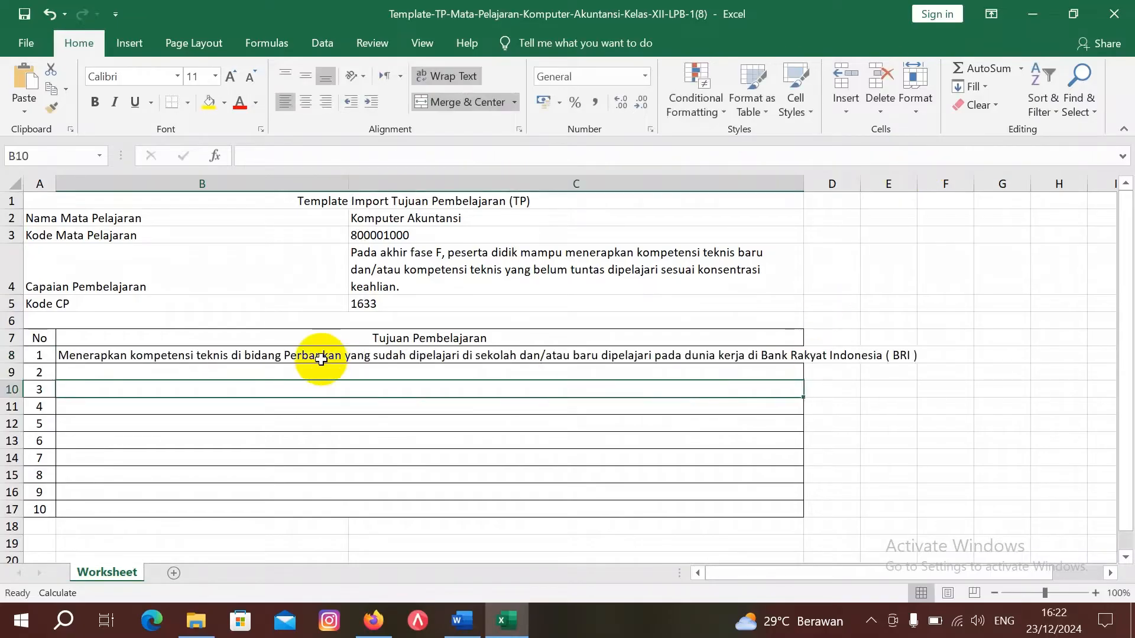
# Step: Merge B8:C8 and left-align the first objective's text
pyautogui.click(81, 356)
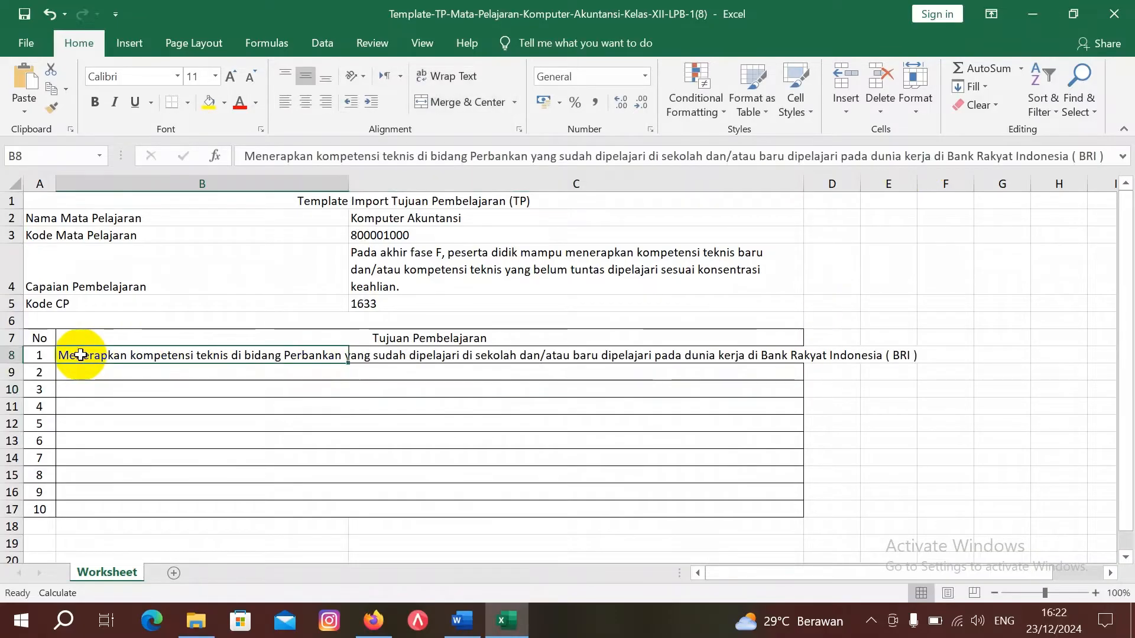
pyautogui.hotkey('shift', 'Right')
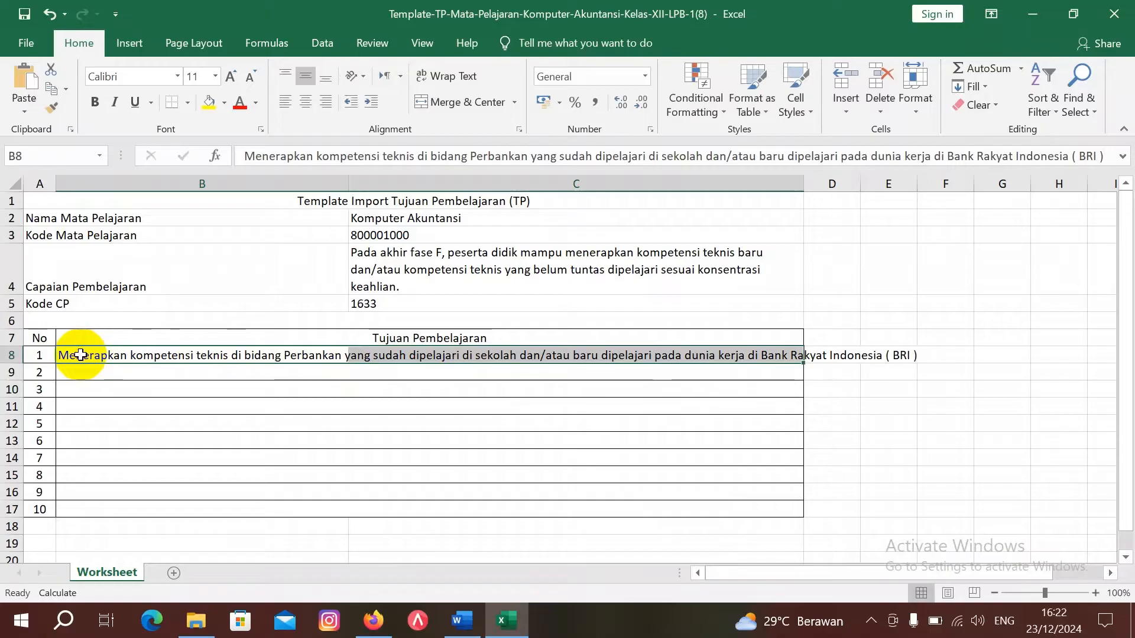
pyautogui.click(489, 103)
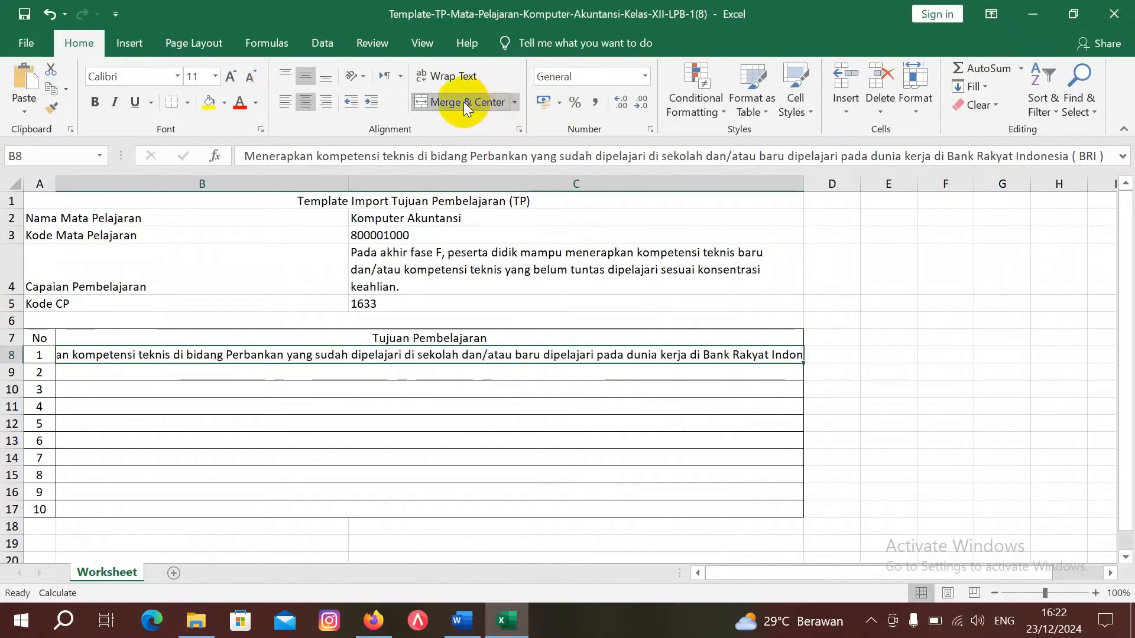
pyautogui.click(283, 105)
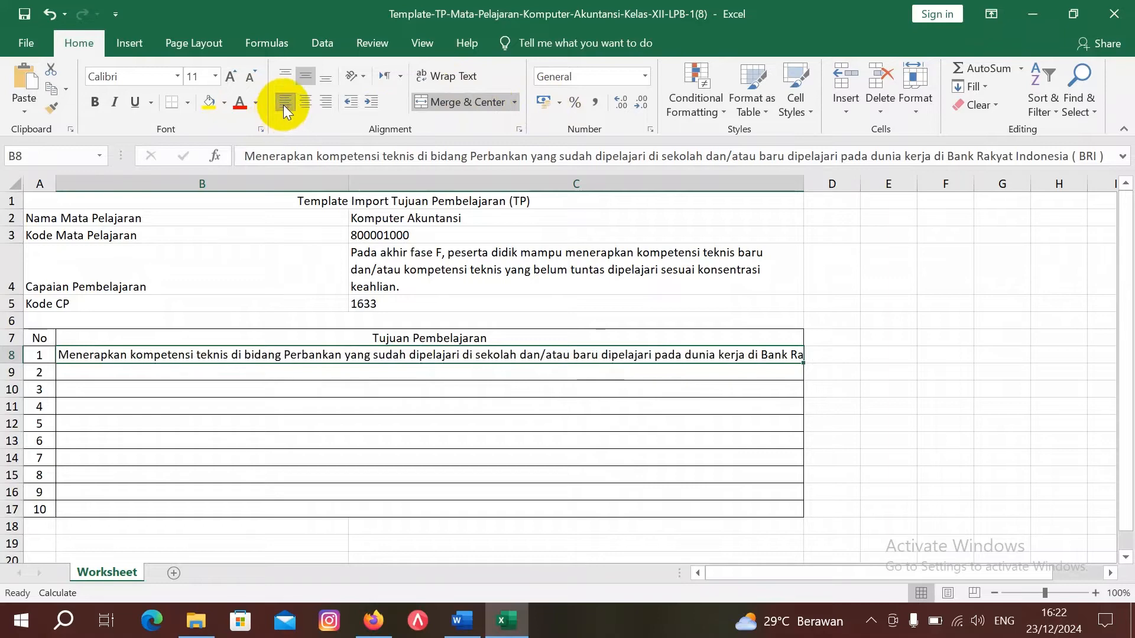
# Step: Save and close the (8) TP template workbook
pyautogui.click(891, 287)
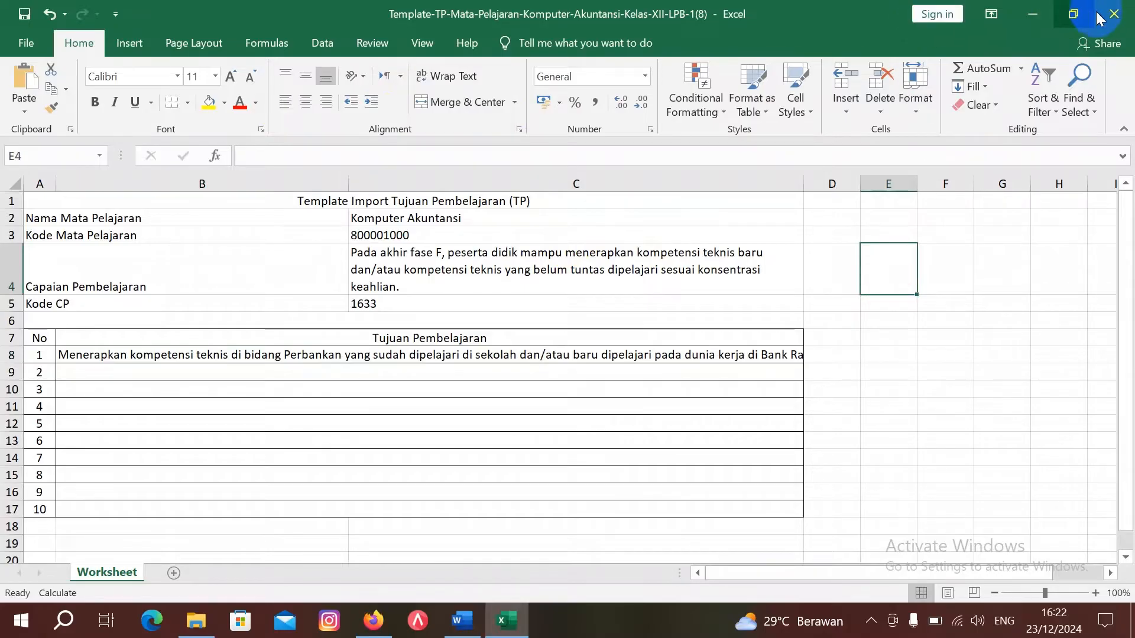
pyautogui.click(1114, 14)
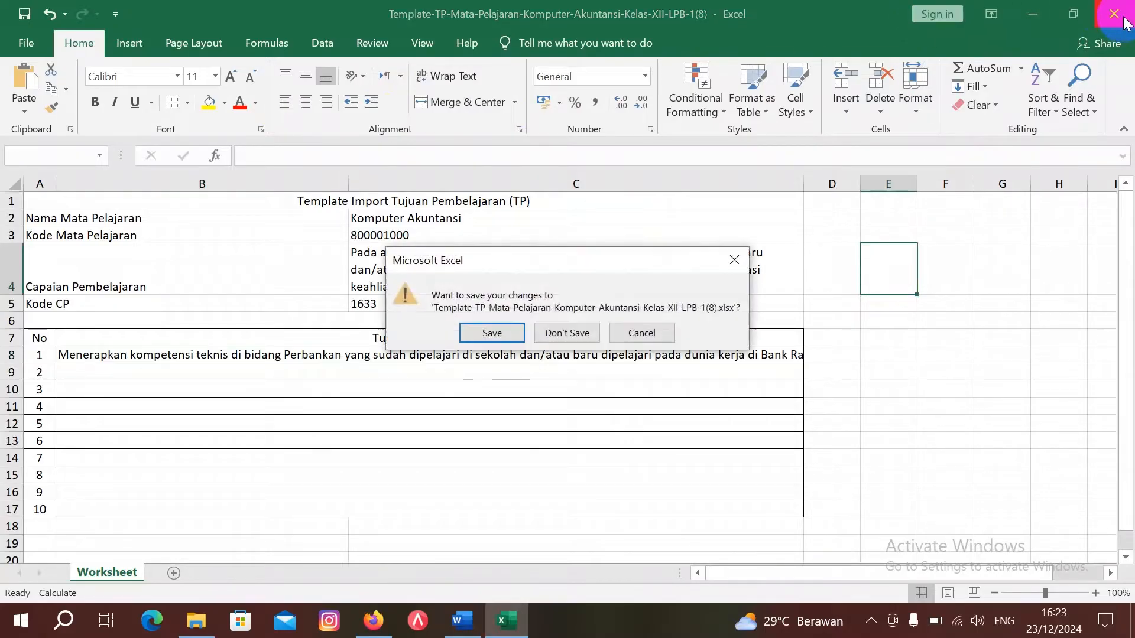
pyautogui.click(503, 334)
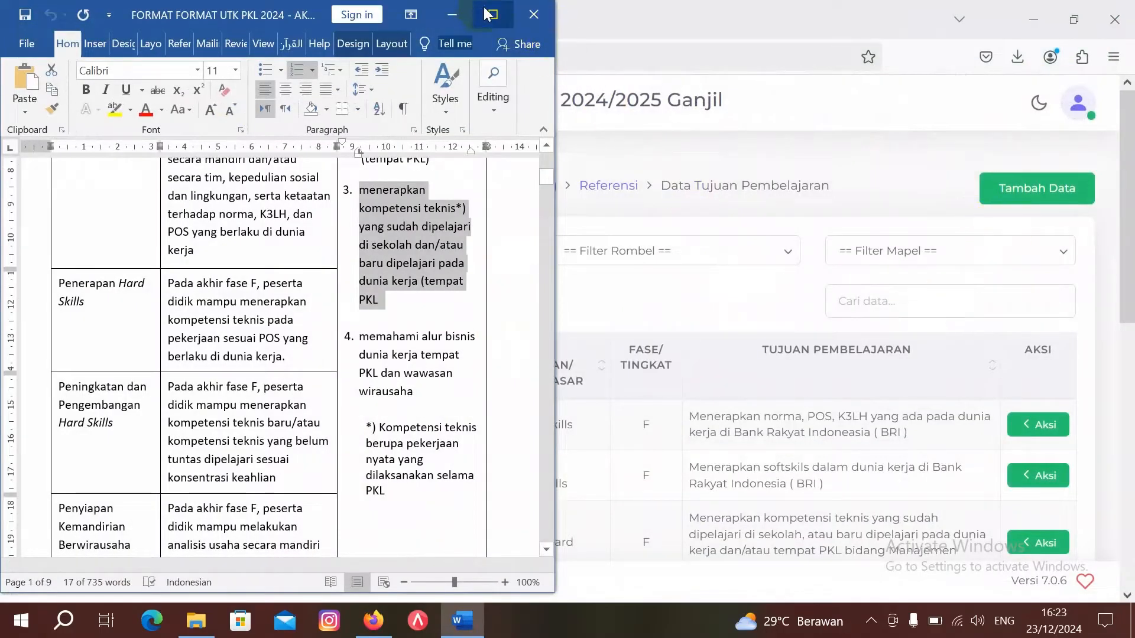
# Step: Start a new TP entry for Kelas 12, study group XII LPB 1
pyautogui.click(456, 14)
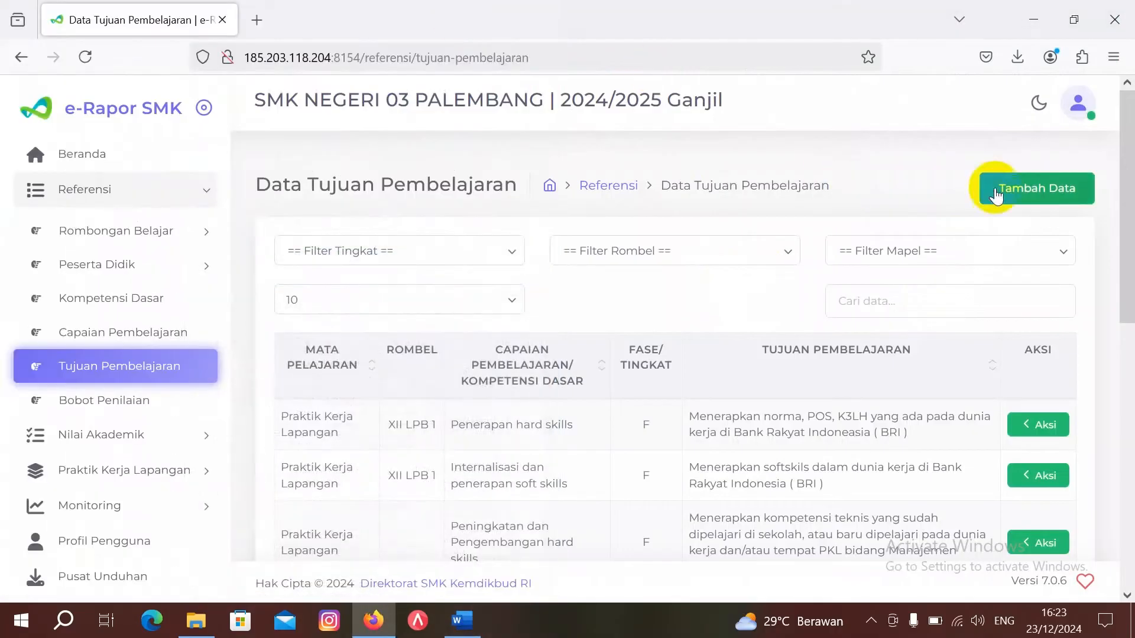
pyautogui.click(1071, 201)
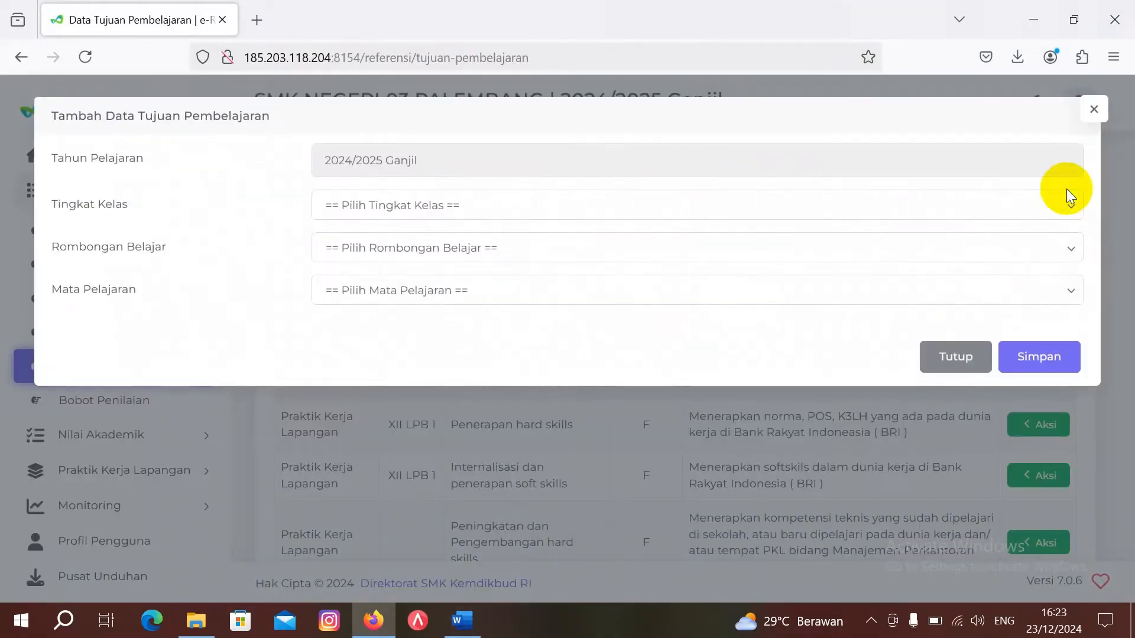
pyautogui.click(788, 204)
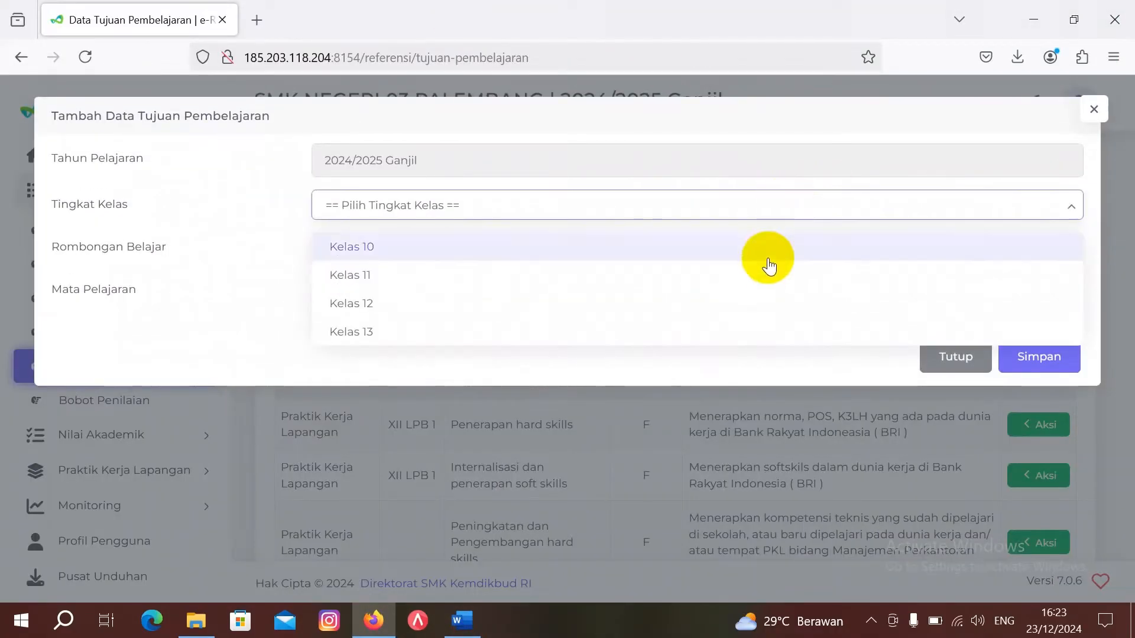
pyautogui.click(771, 316)
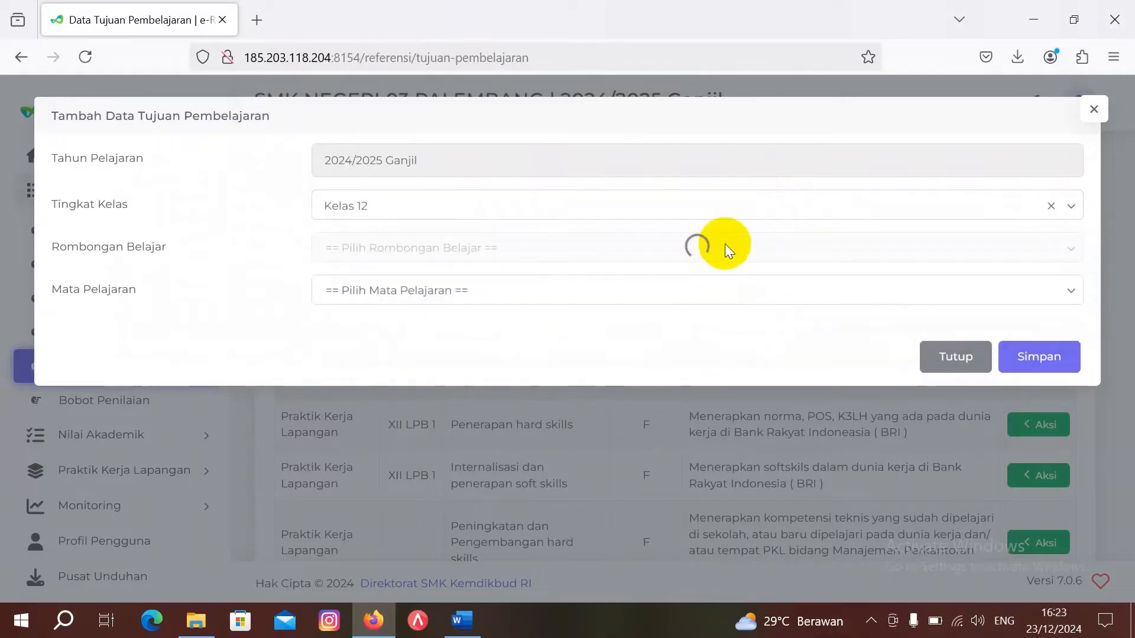
pyautogui.click(741, 250)
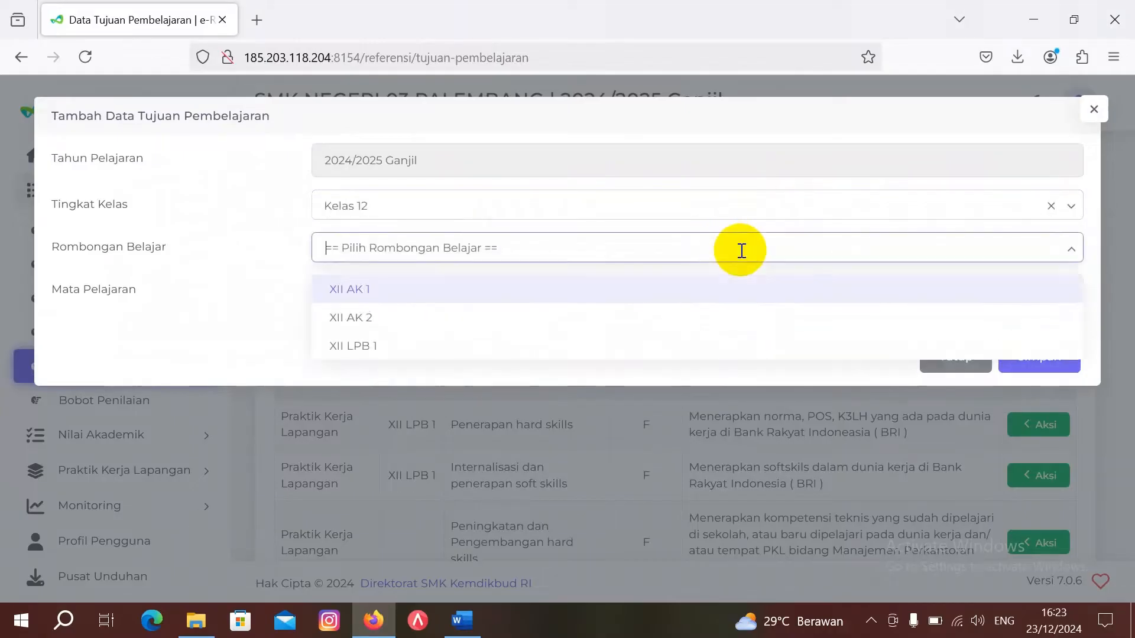
pyautogui.click(742, 345)
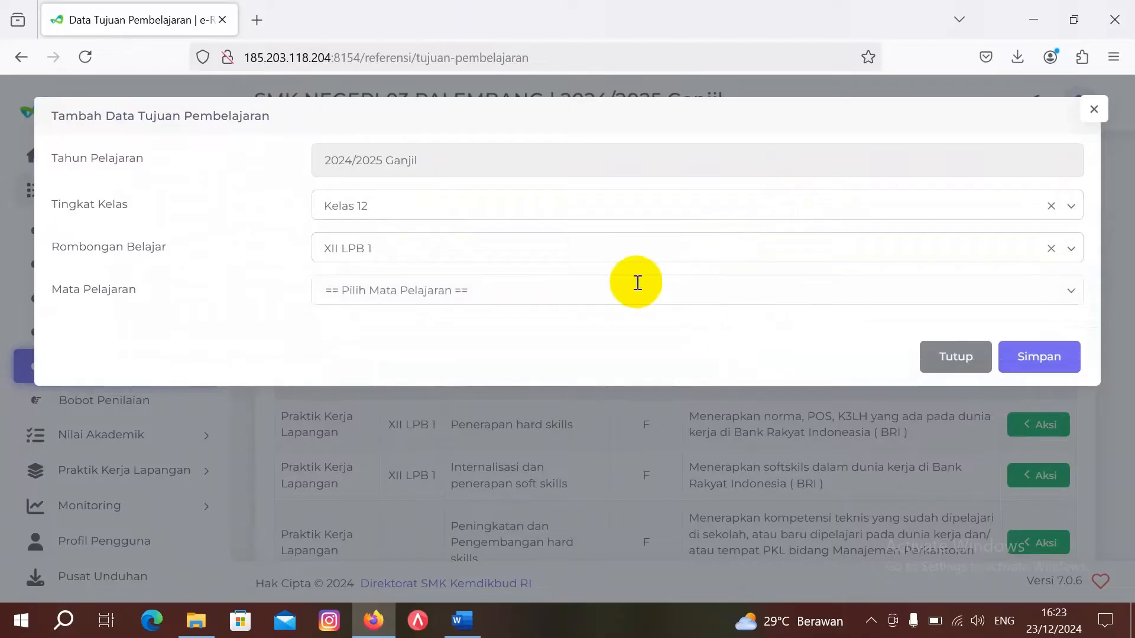
# Step: Choose Komputer Akuntansi and the kompetensi teknis baru CP, then upload the filled template
pyautogui.click(635, 282)
pyautogui.click(629, 330)
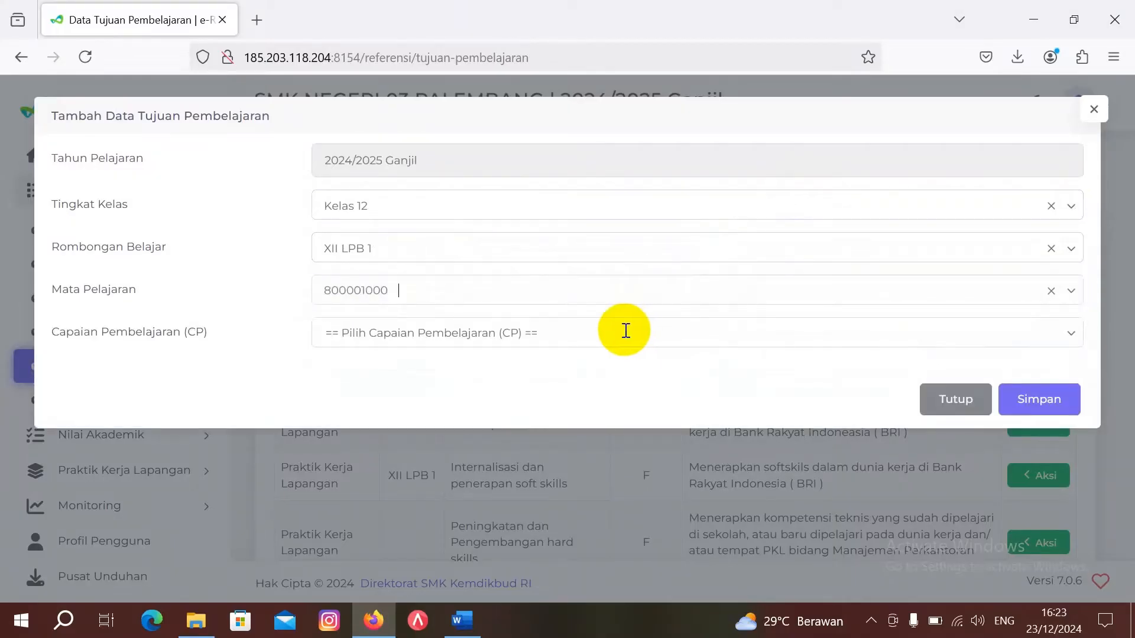
pyautogui.click(626, 333)
pyautogui.click(647, 431)
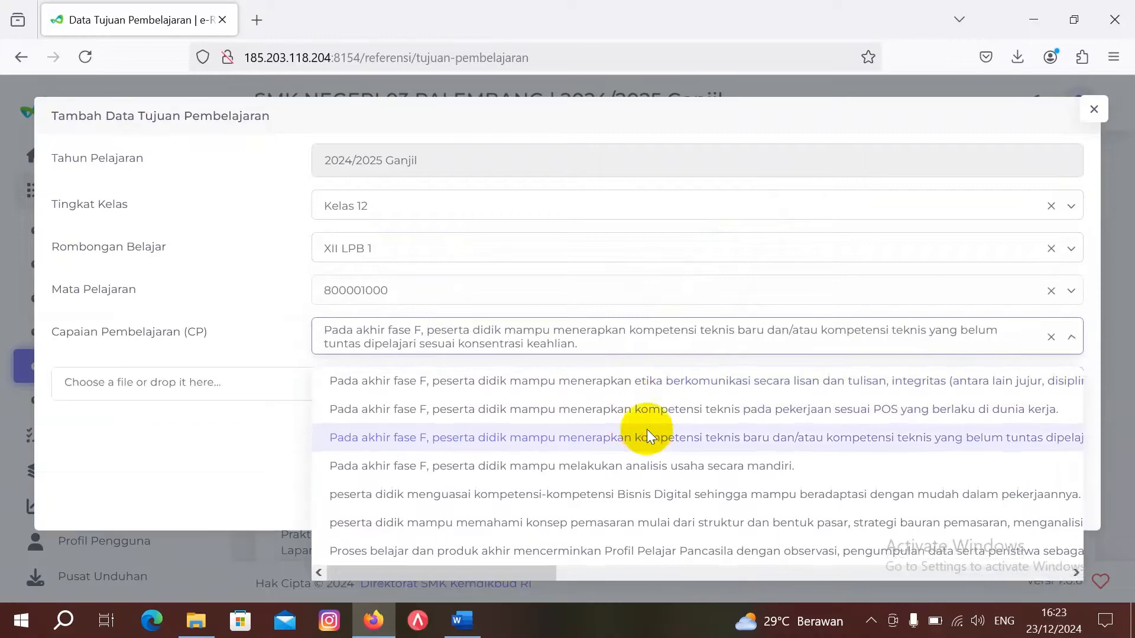
pyautogui.click(527, 382)
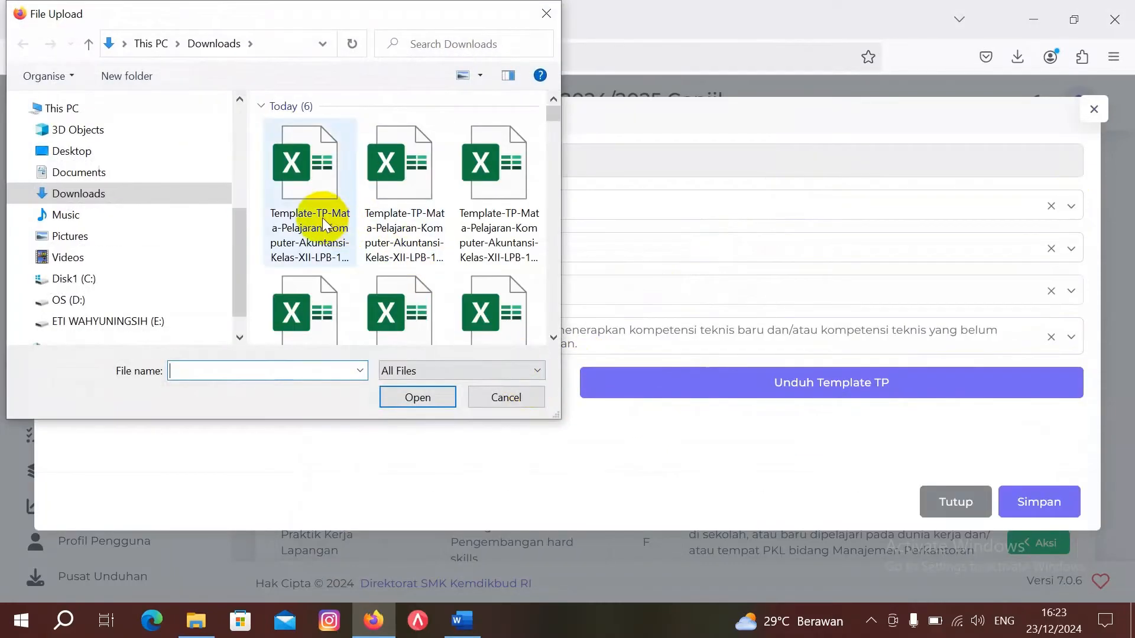
pyautogui.doubleClick(323, 225)
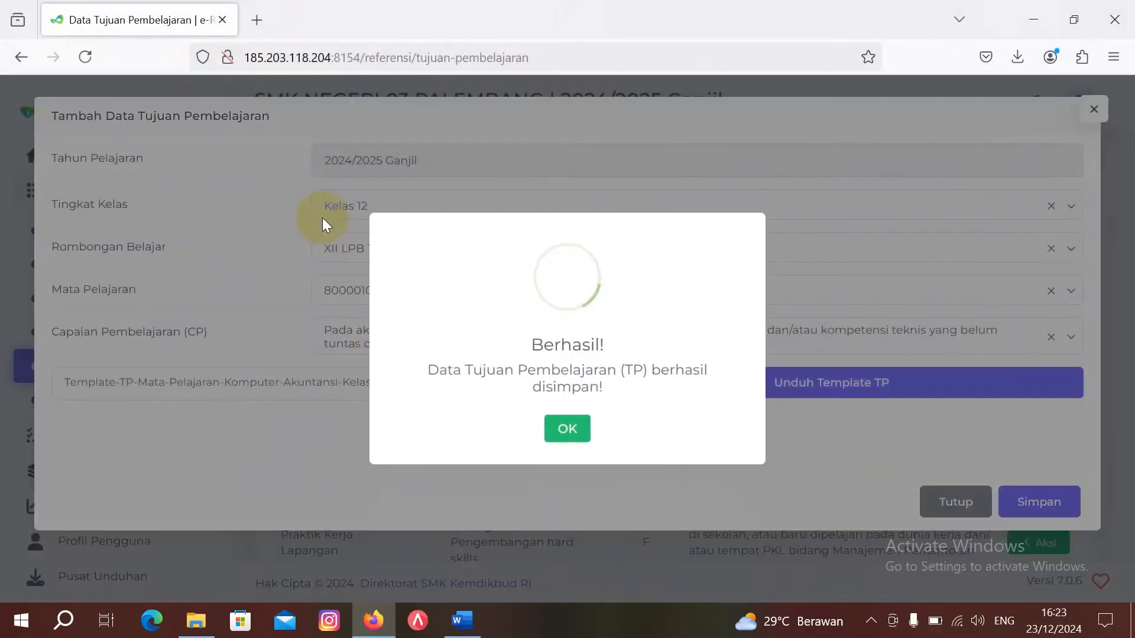
# Step: Dismiss the Berhasil notice, check the new Perbankan BRI objective, and return to Word's PKL document
pyautogui.click(573, 434)
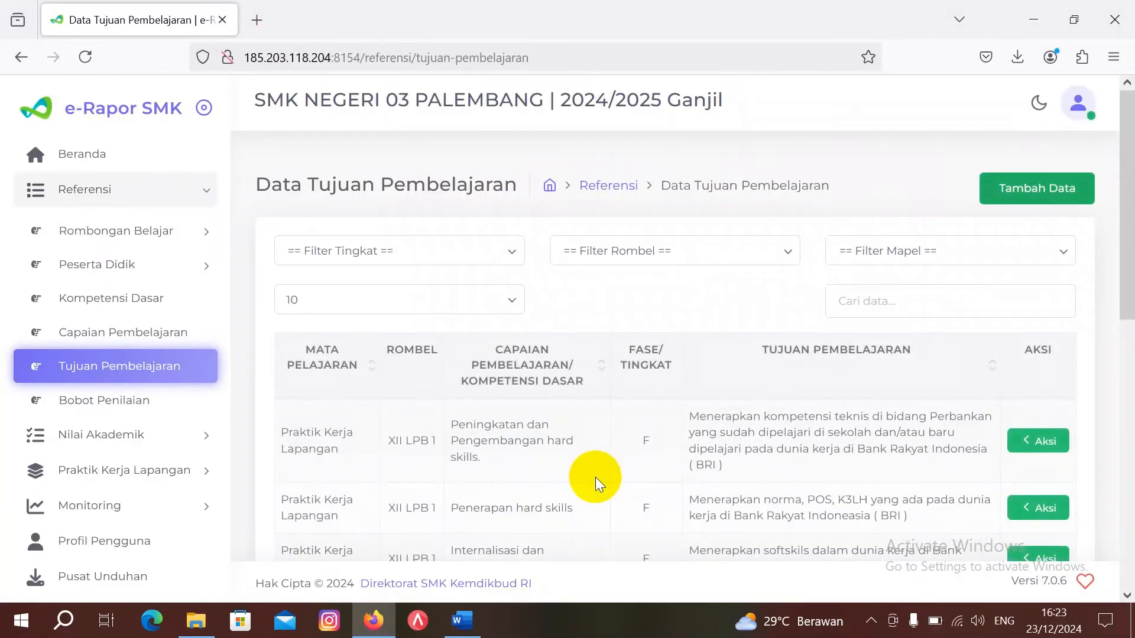
pyautogui.scroll(-3, 595, 477)
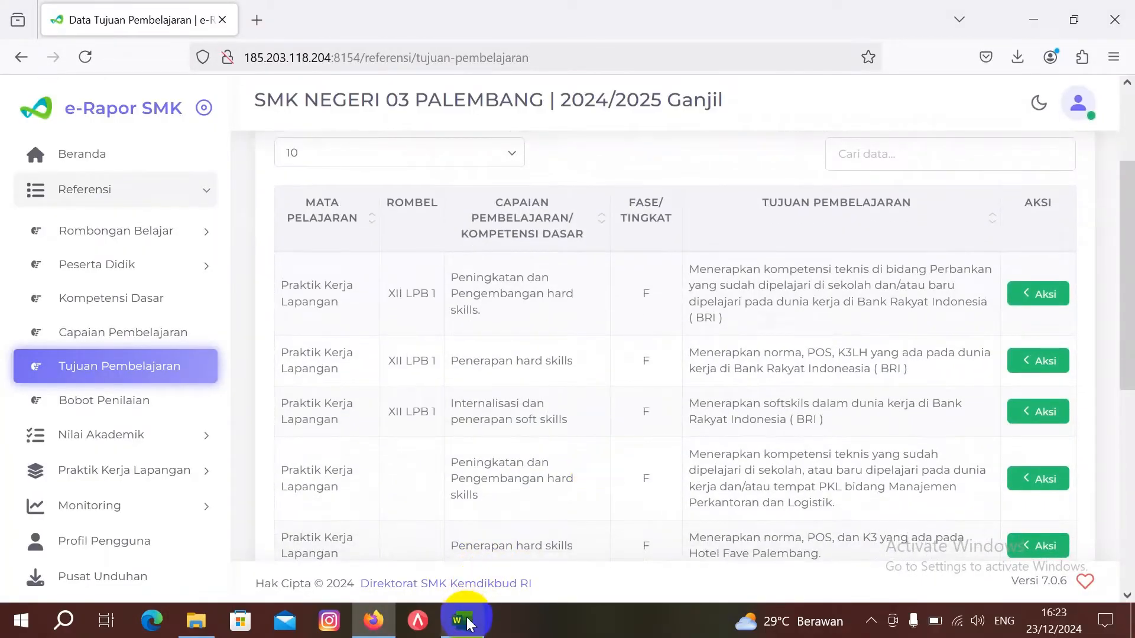
pyautogui.moveTo(458, 615)
pyautogui.click(462, 567)
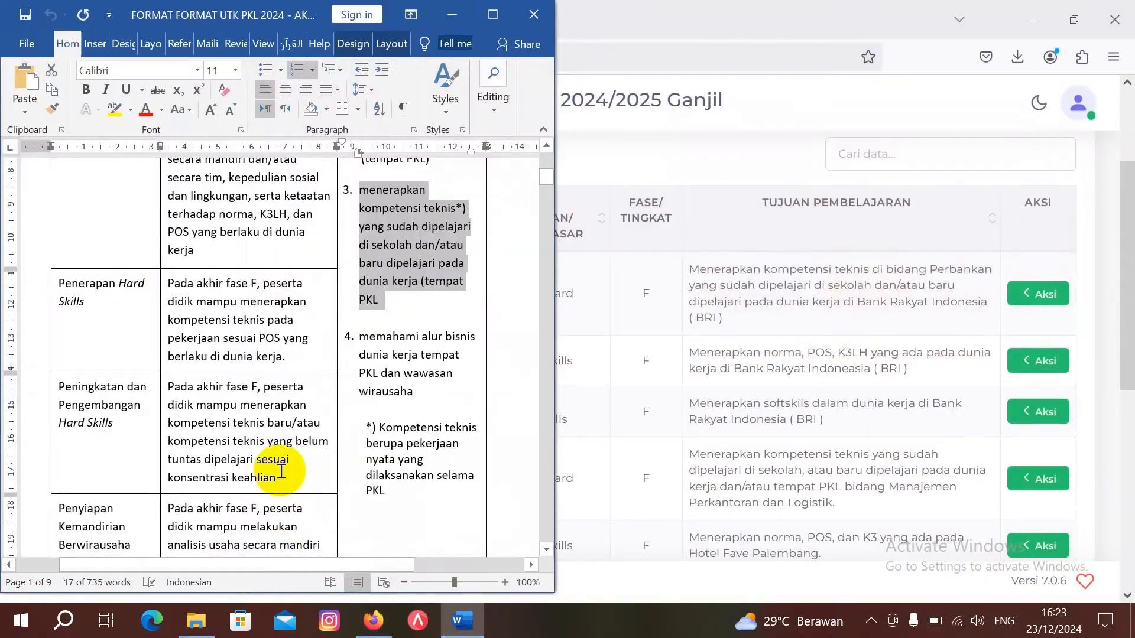
pyautogui.scroll(-3, 275, 455)
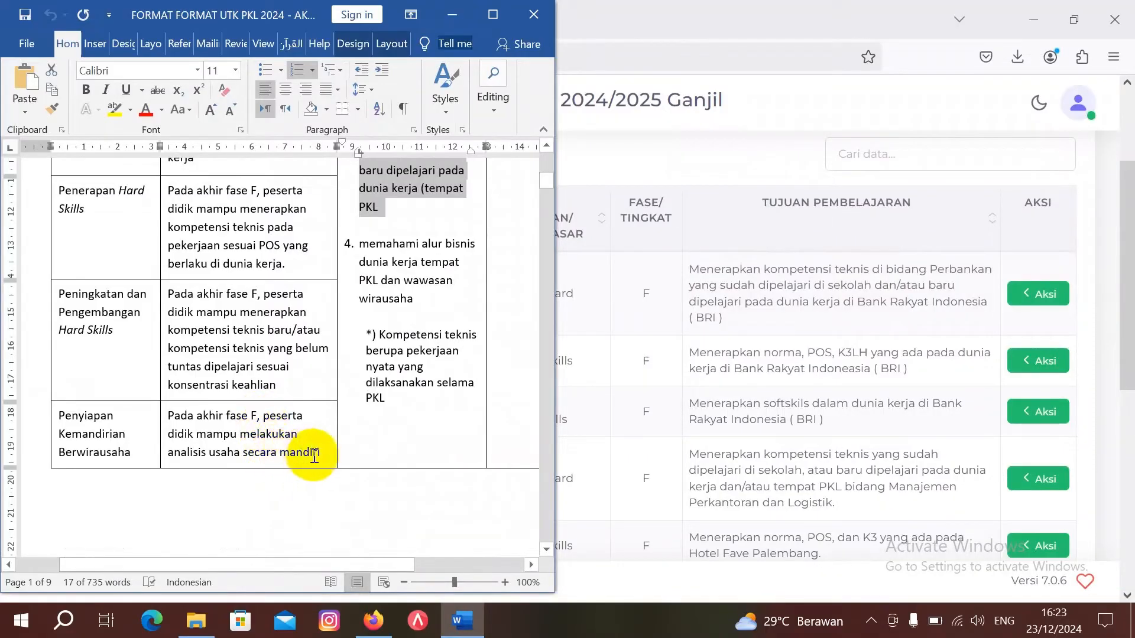
# Step: Start a new TP entry for Kelas 12, study group XII LPB 1
pyautogui.click(456, 16)
pyautogui.scroll(3, 919, 246)
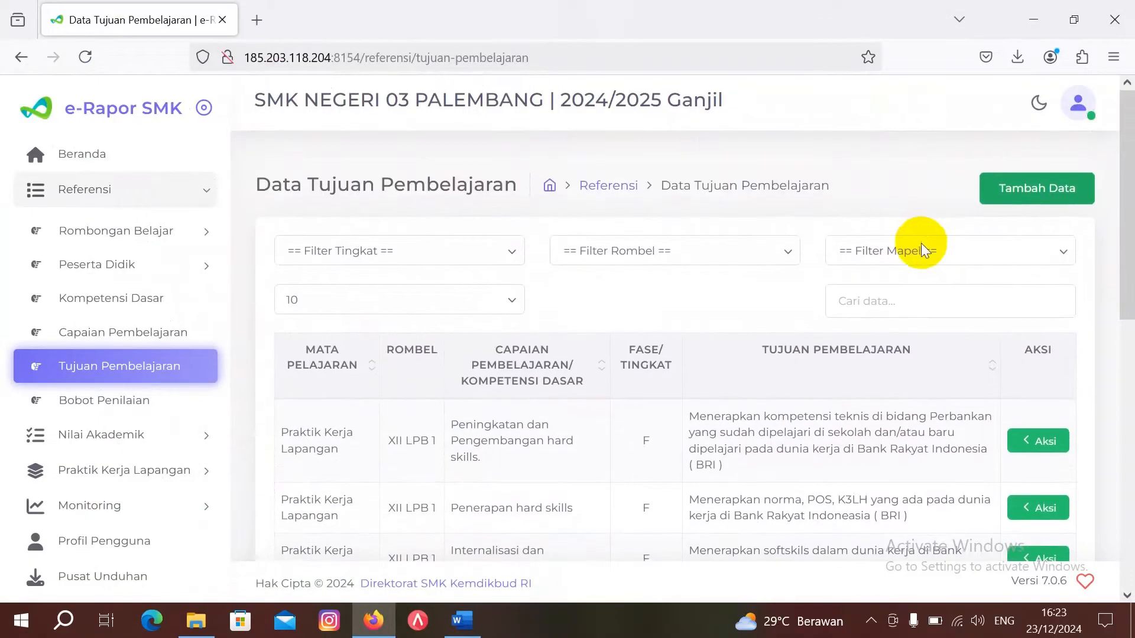
pyautogui.click(1043, 199)
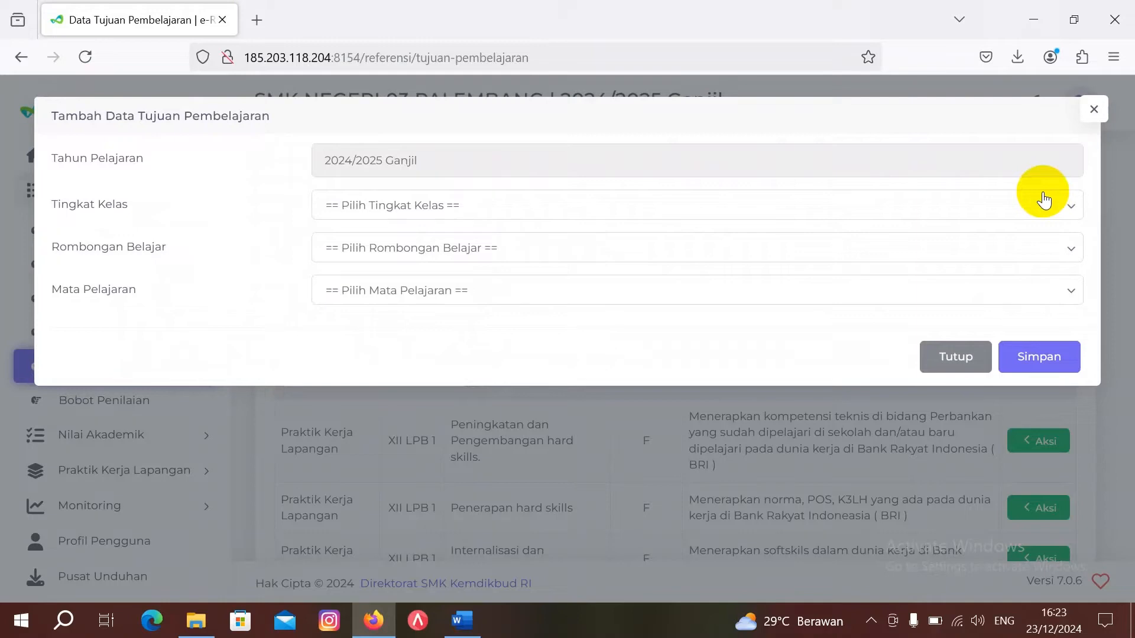
pyautogui.click(847, 211)
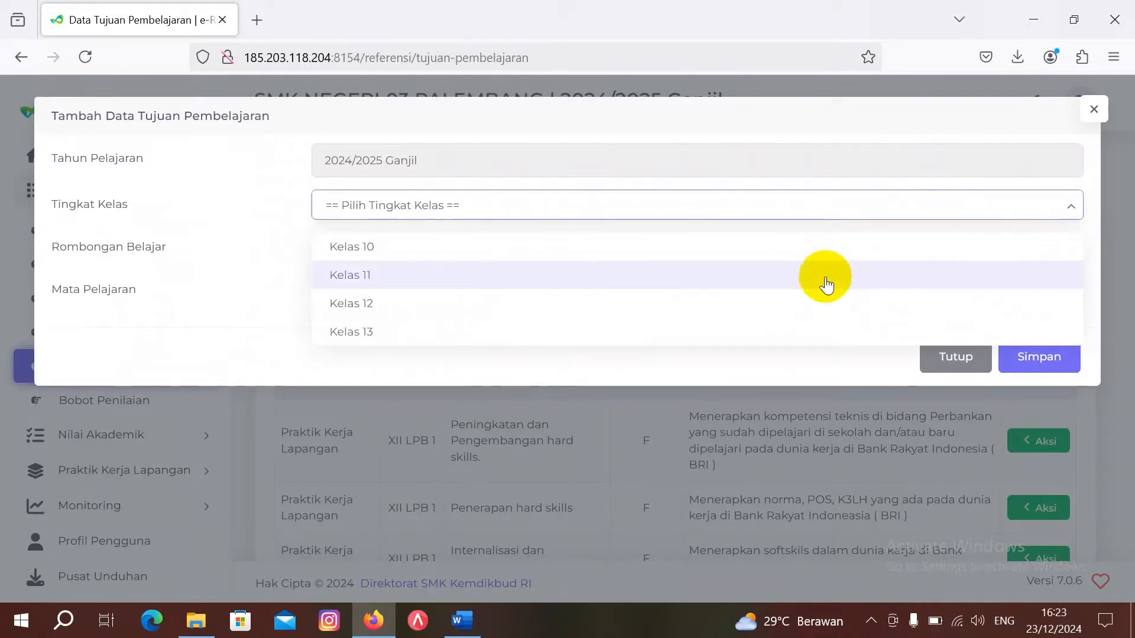
pyautogui.click(828, 305)
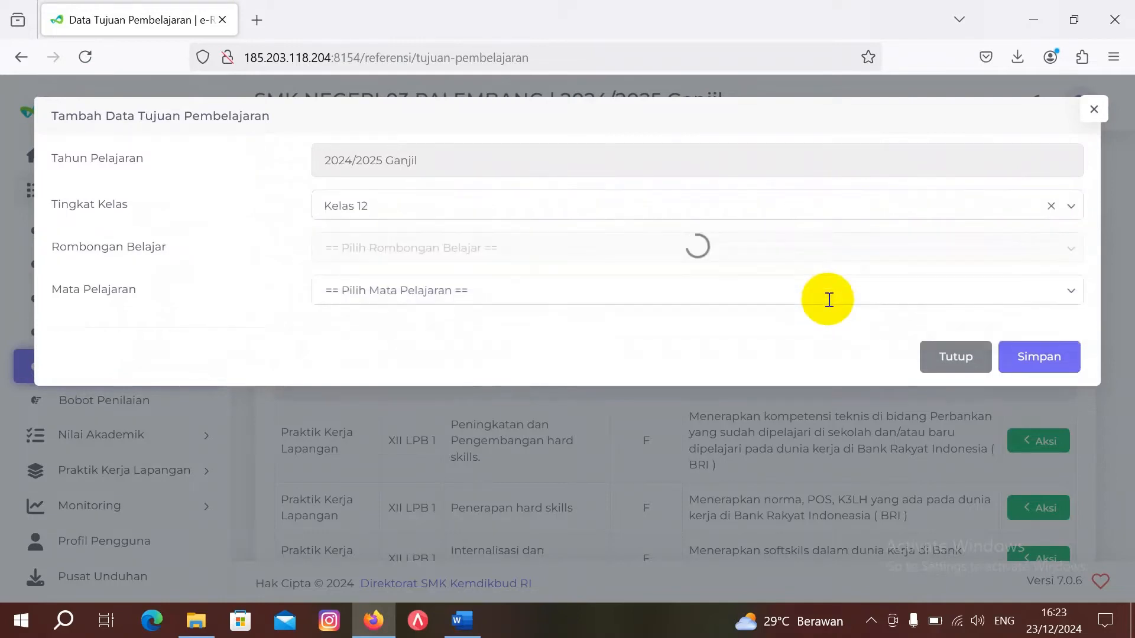
pyautogui.click(791, 244)
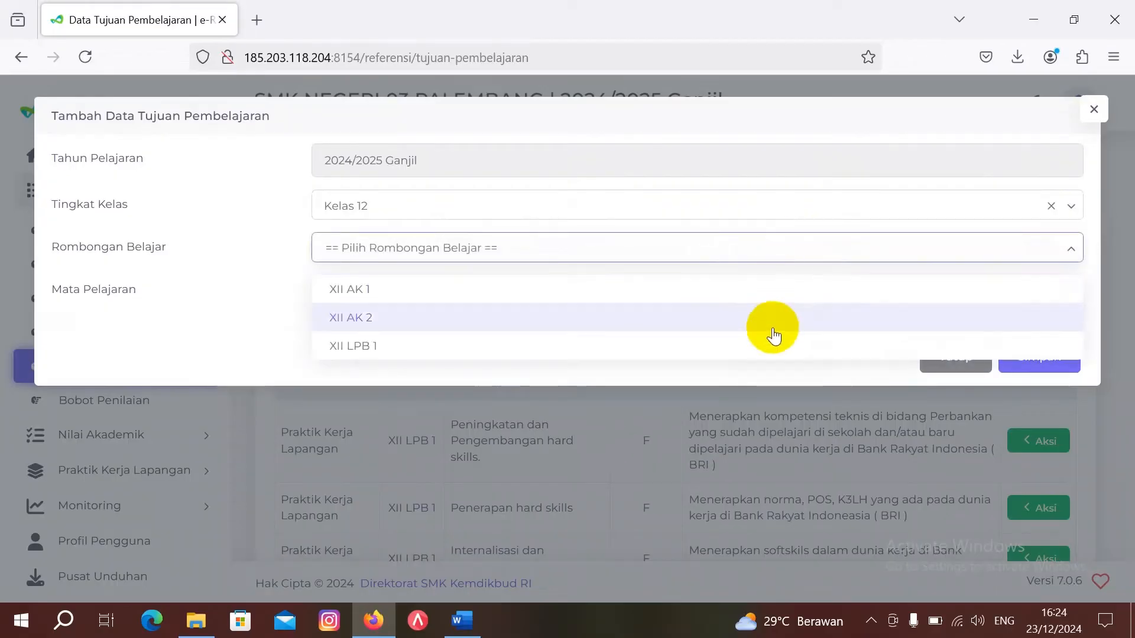
pyautogui.click(769, 354)
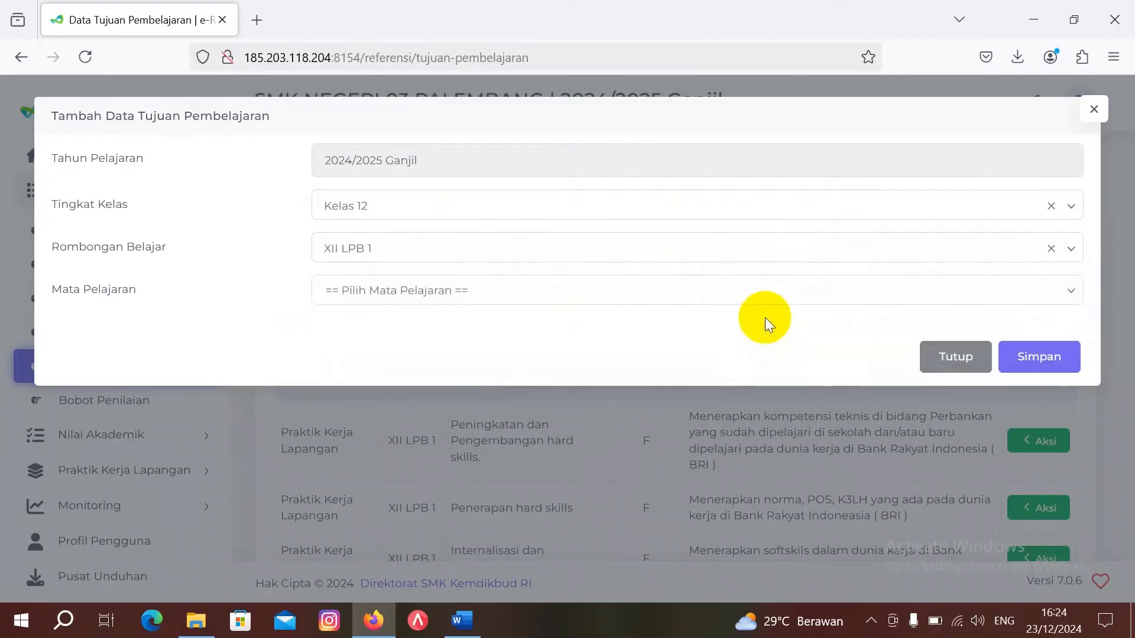
# Step: Choose Komputer Akuntansi and the analisis usaha secara mandiri CP, then download its TP template
pyautogui.click(768, 291)
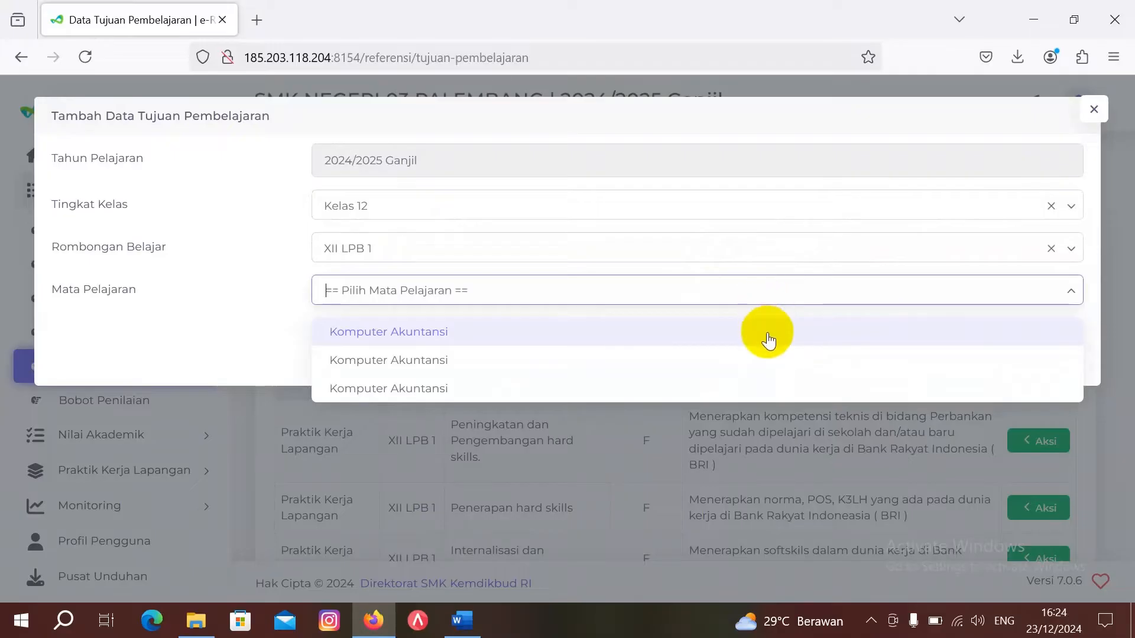
pyautogui.click(767, 334)
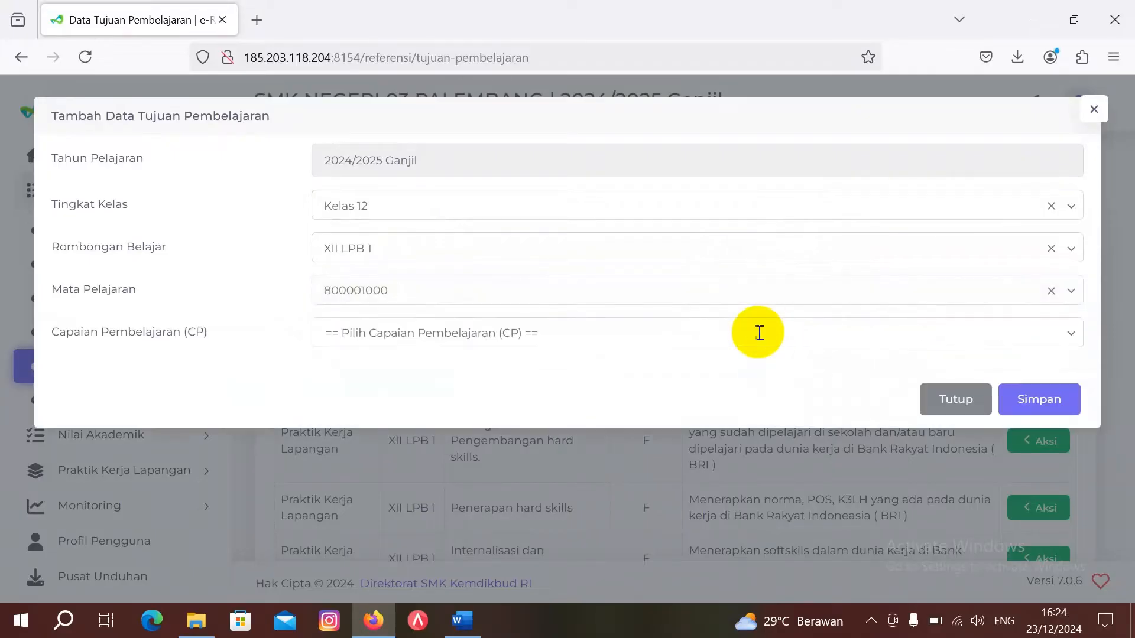
pyautogui.click(746, 333)
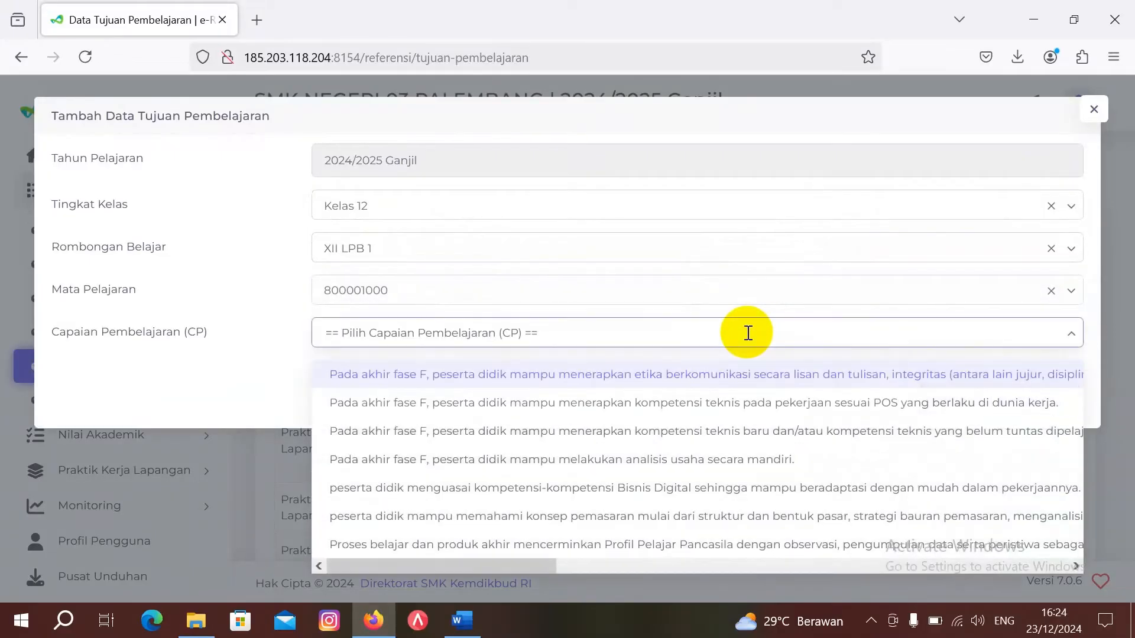
pyautogui.click(723, 461)
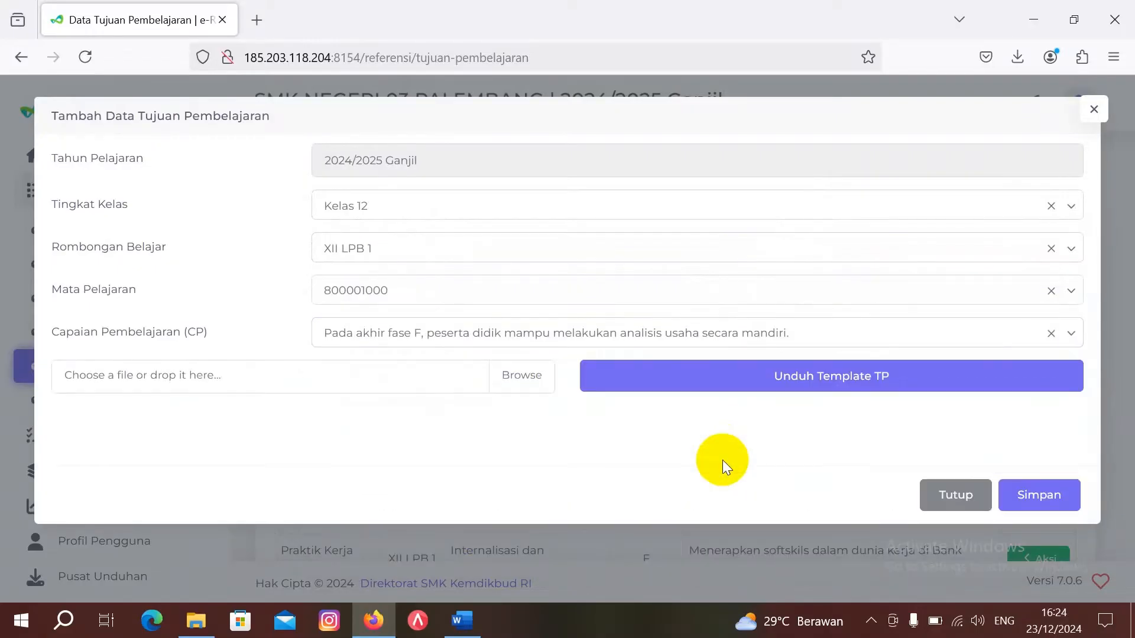
pyautogui.click(785, 378)
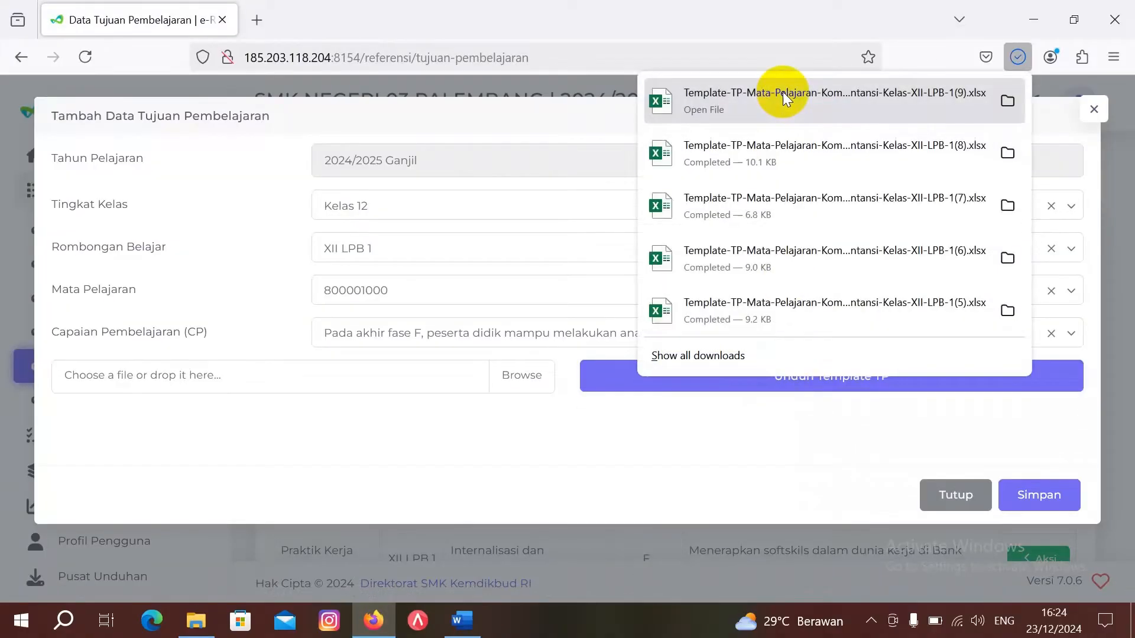
# Step: Open the downloaded (9) TP template for CP 1634 in Excel with editing enabled
pyautogui.click(768, 91)
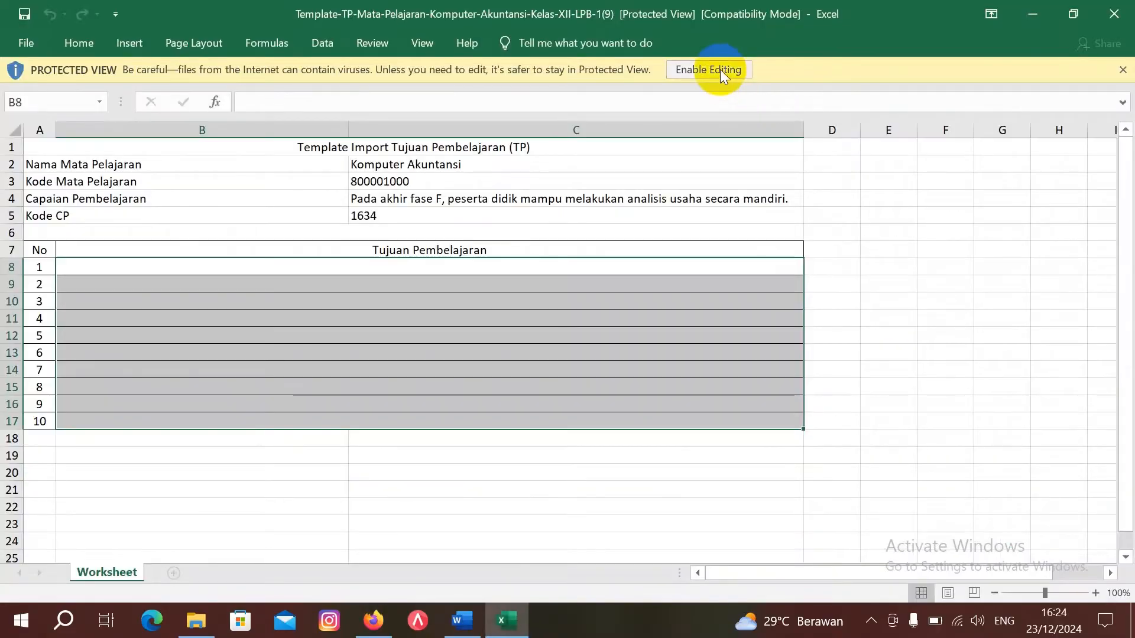
pyautogui.click(719, 69)
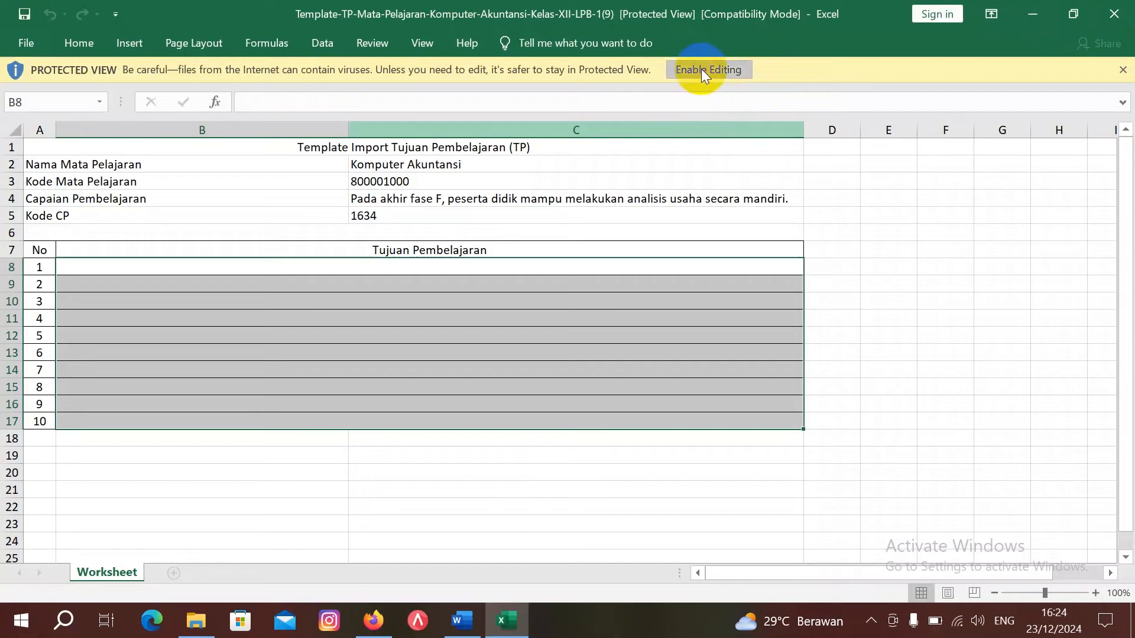
# Step: Enable editing and begin TP 1 in B8 with 'Memahami alur bisnis'
pyautogui.click(704, 69)
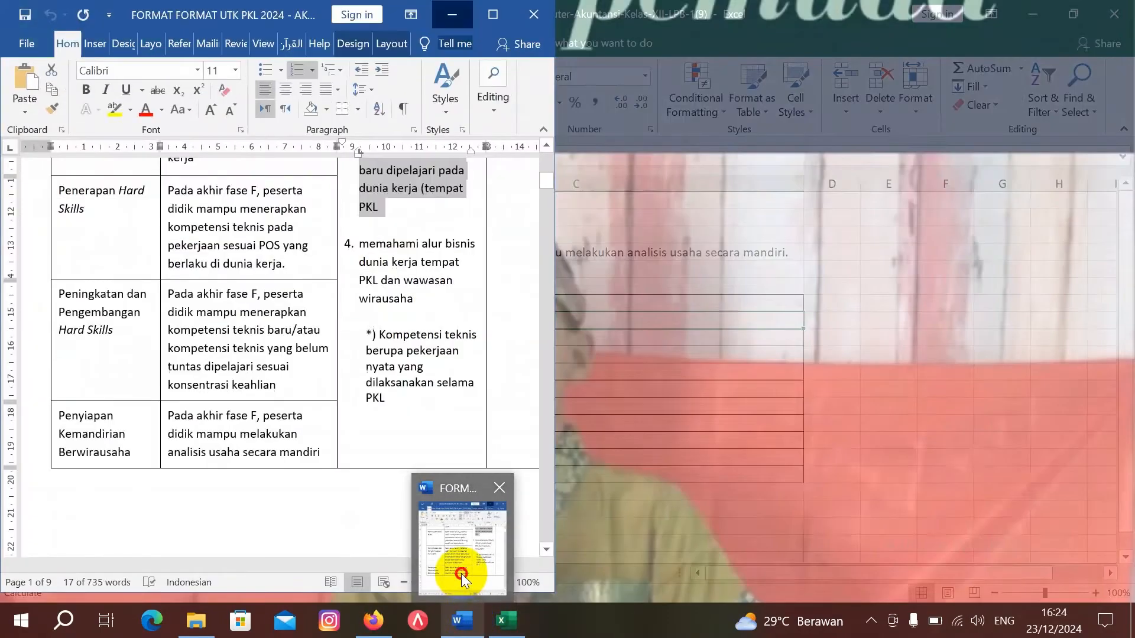
pyautogui.click(461, 573)
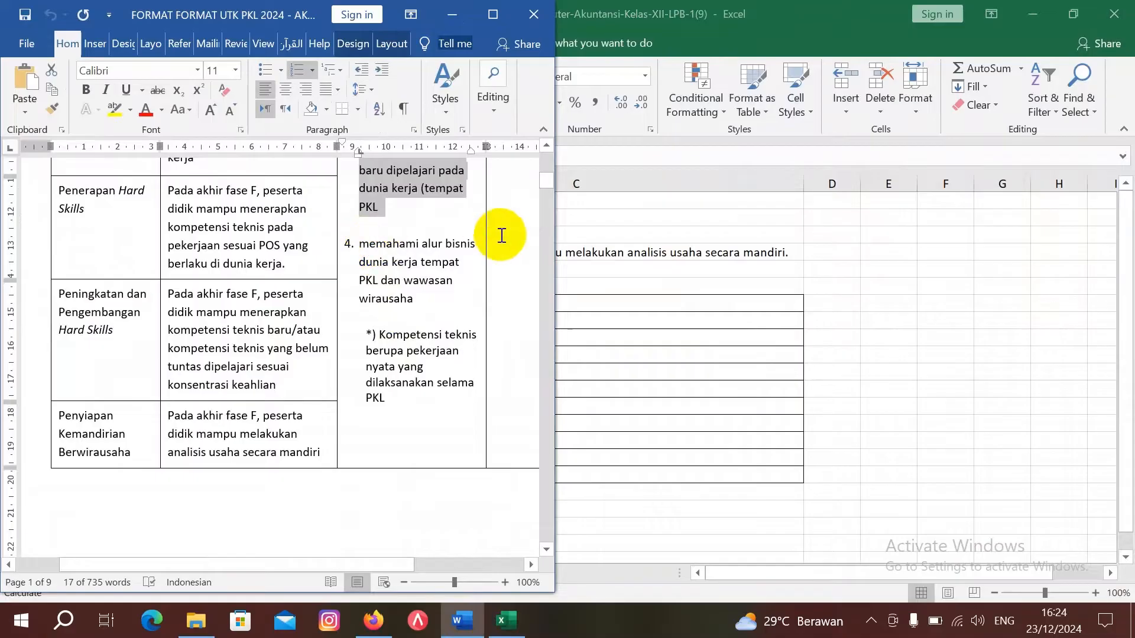
pyautogui.click(627, 322)
pyautogui.write('Mea')
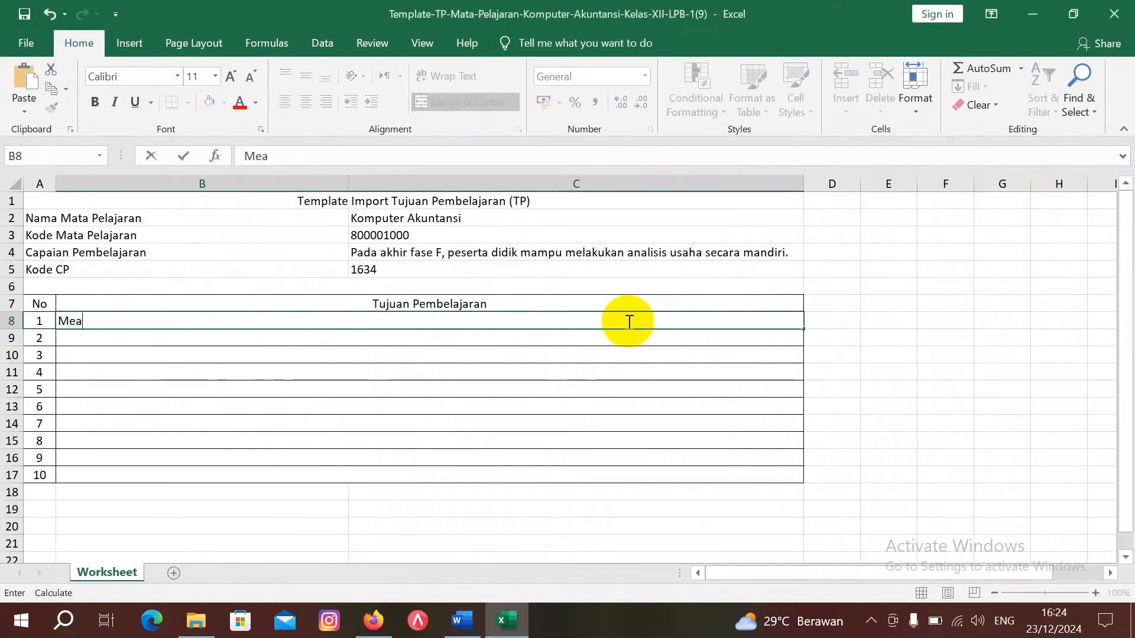
pyautogui.press('BackSpace')
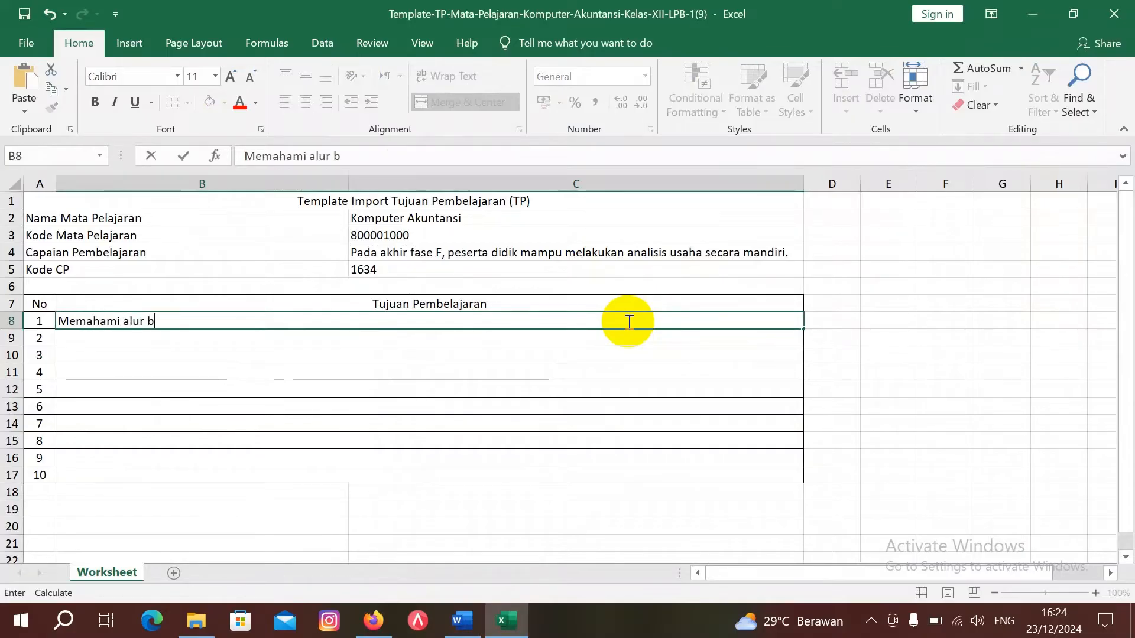
pyautogui.write('mahami alur bisnis')
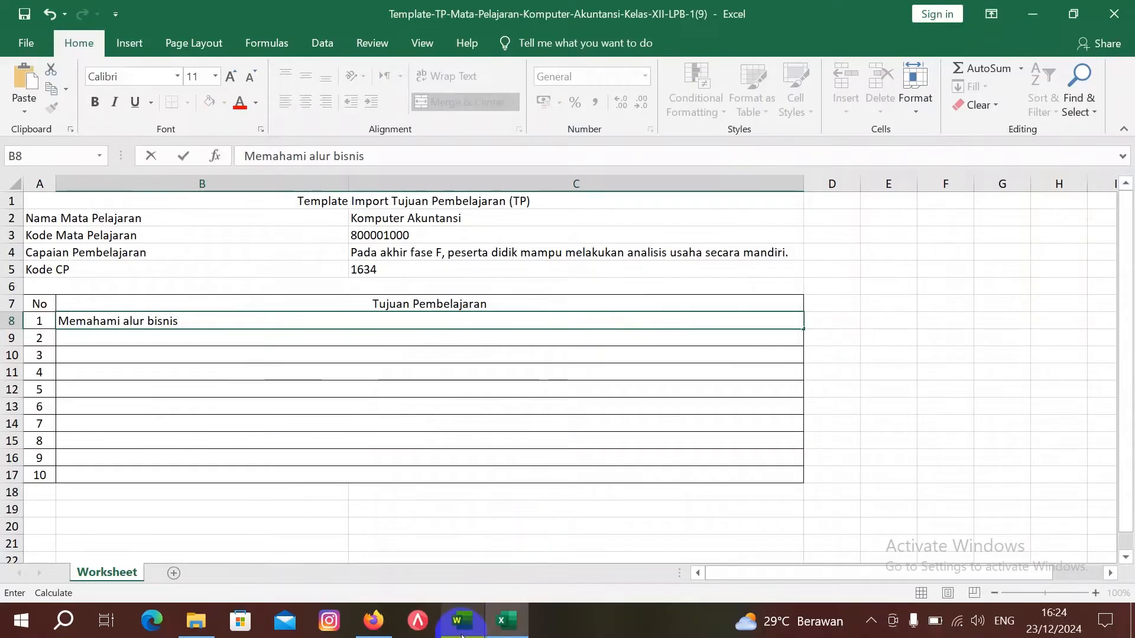
# Step: Finish the objective '…dunia kerja di Bank Rakyat Indonesia dan wawasan kewirausahaan', then save and close
pyautogui.moveTo(462, 621)
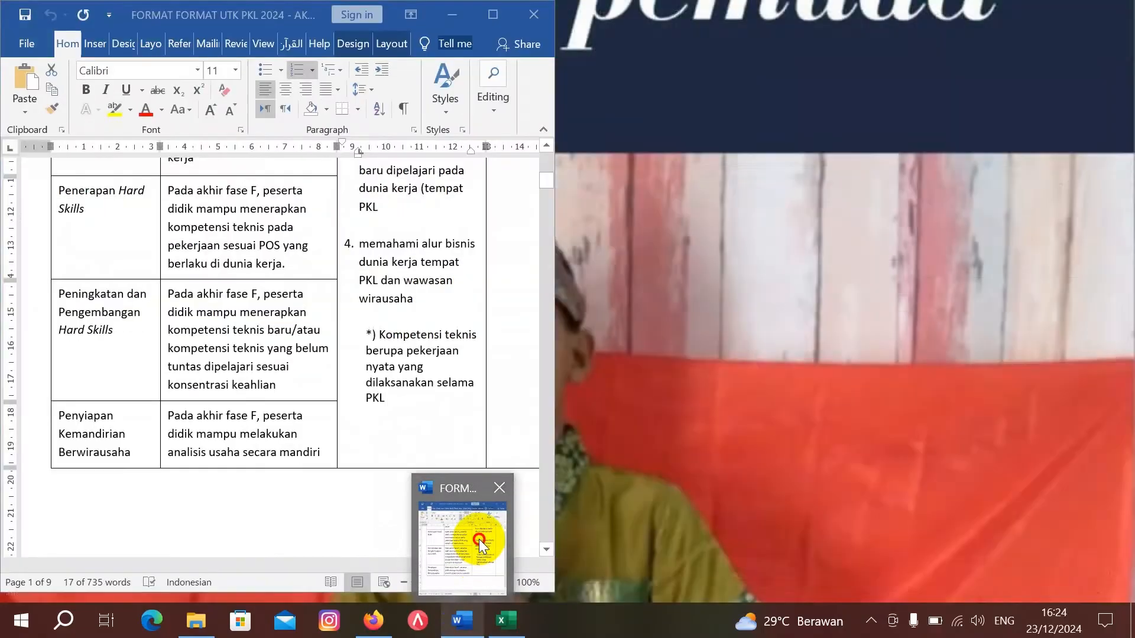
pyautogui.click(478, 538)
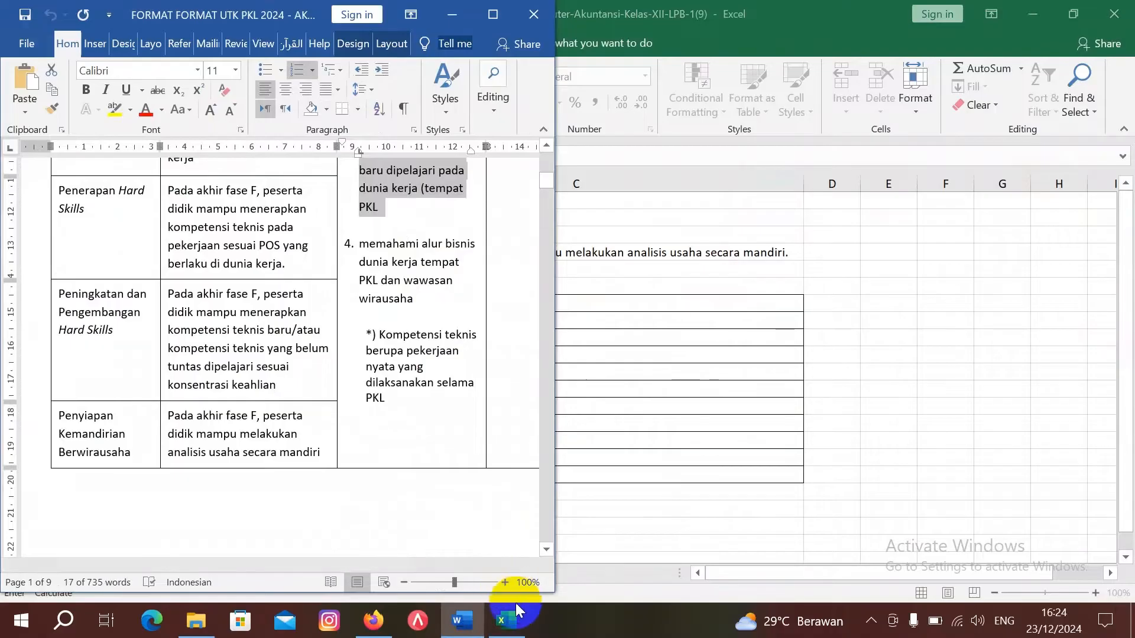
pyautogui.click(633, 393)
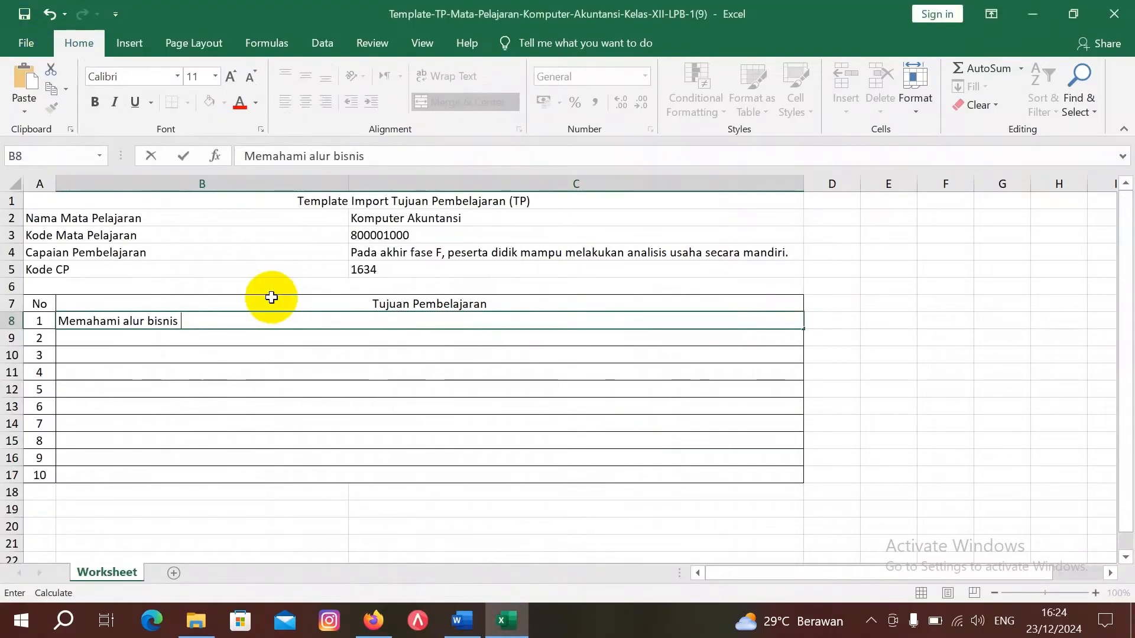
pyautogui.write('nia kerja ')
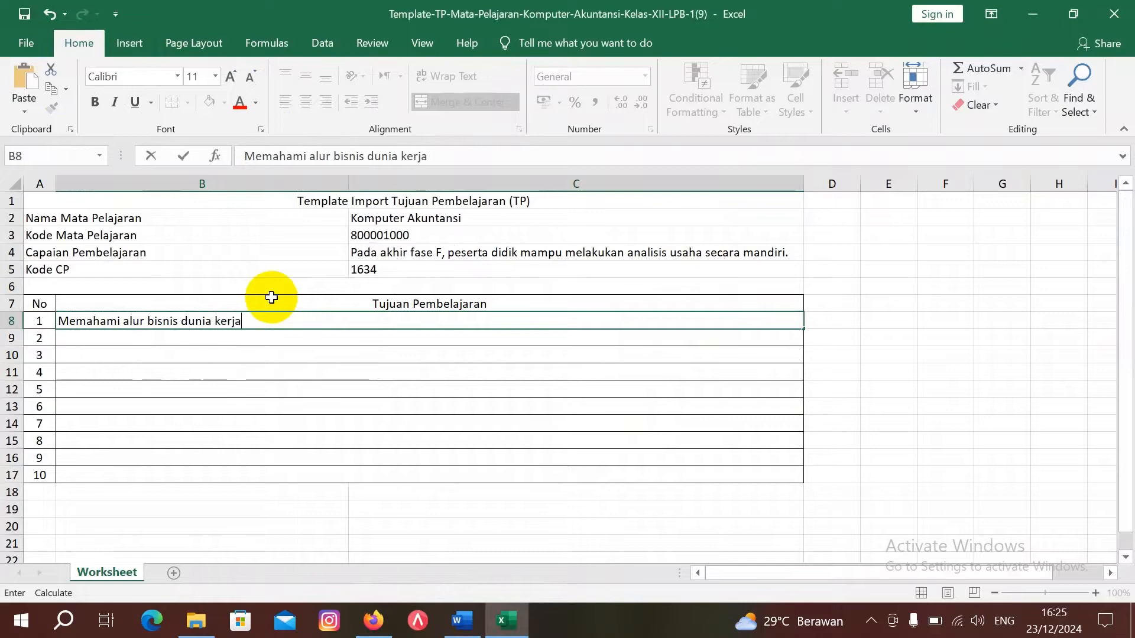
pyautogui.write('di Bank Rakya')
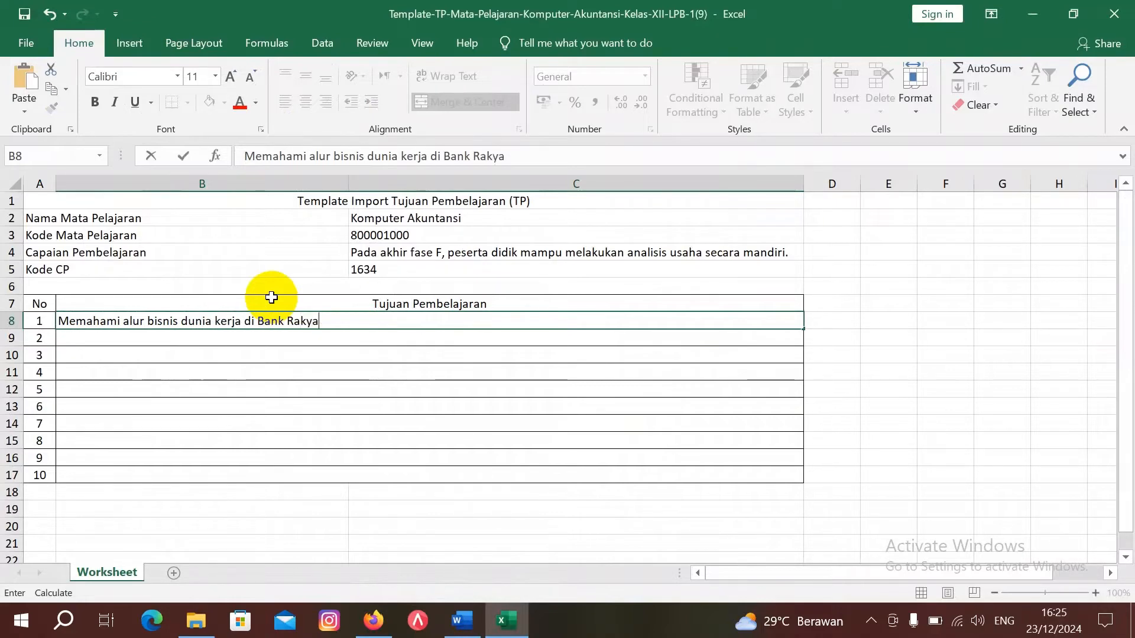
pyautogui.write('t Indone')
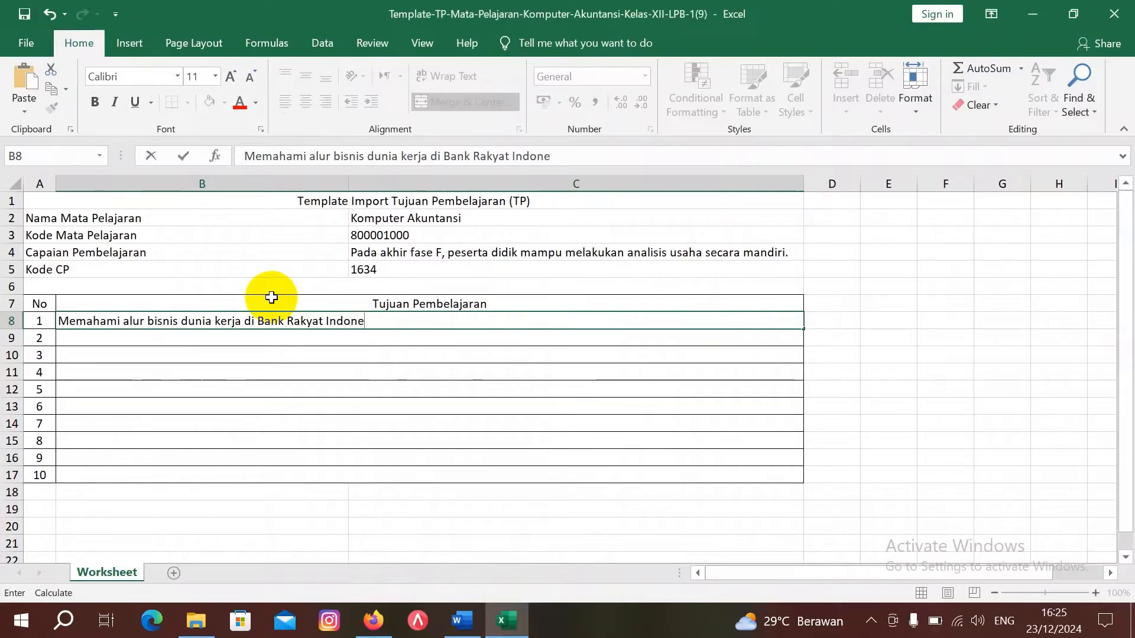
pyautogui.write('sa ia dan waw')
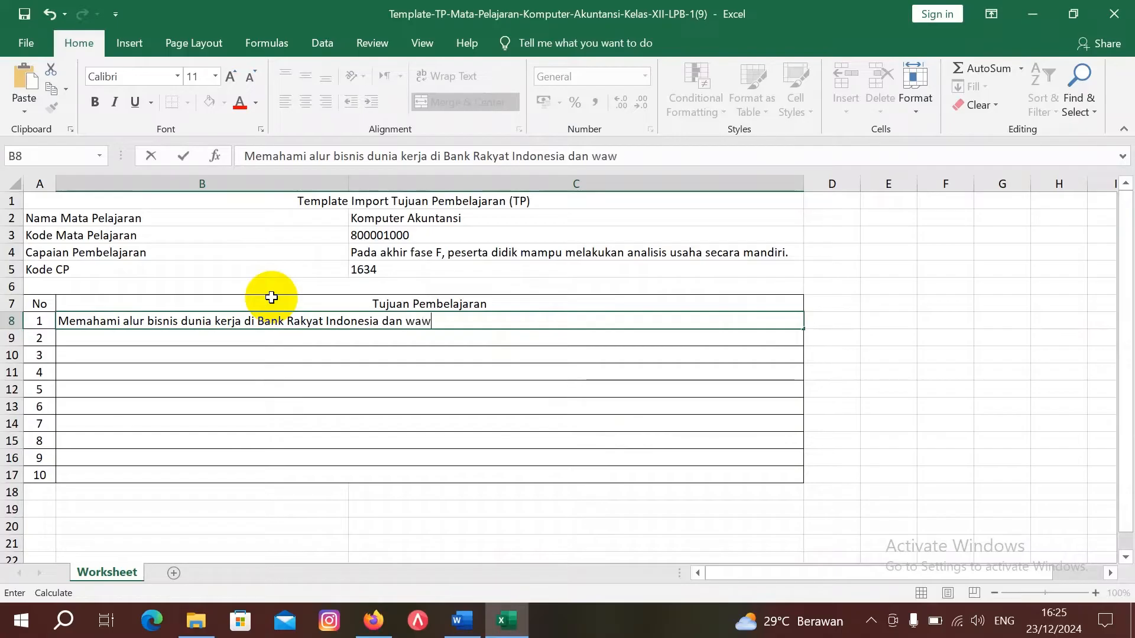
pyautogui.write('asan kewira')
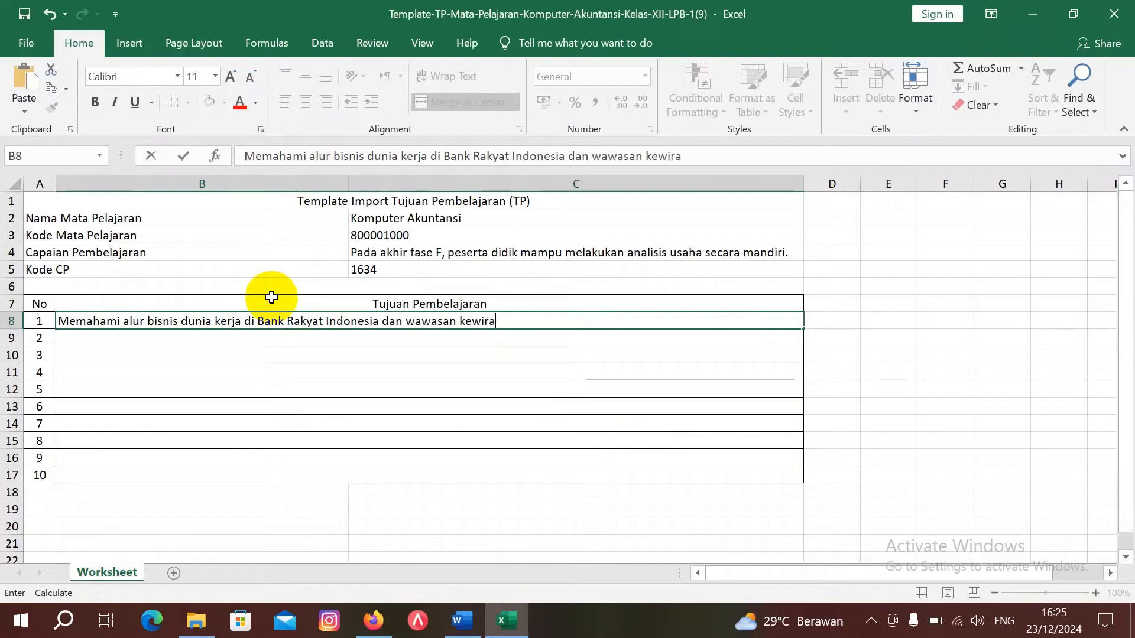
pyautogui.write('usahaan')
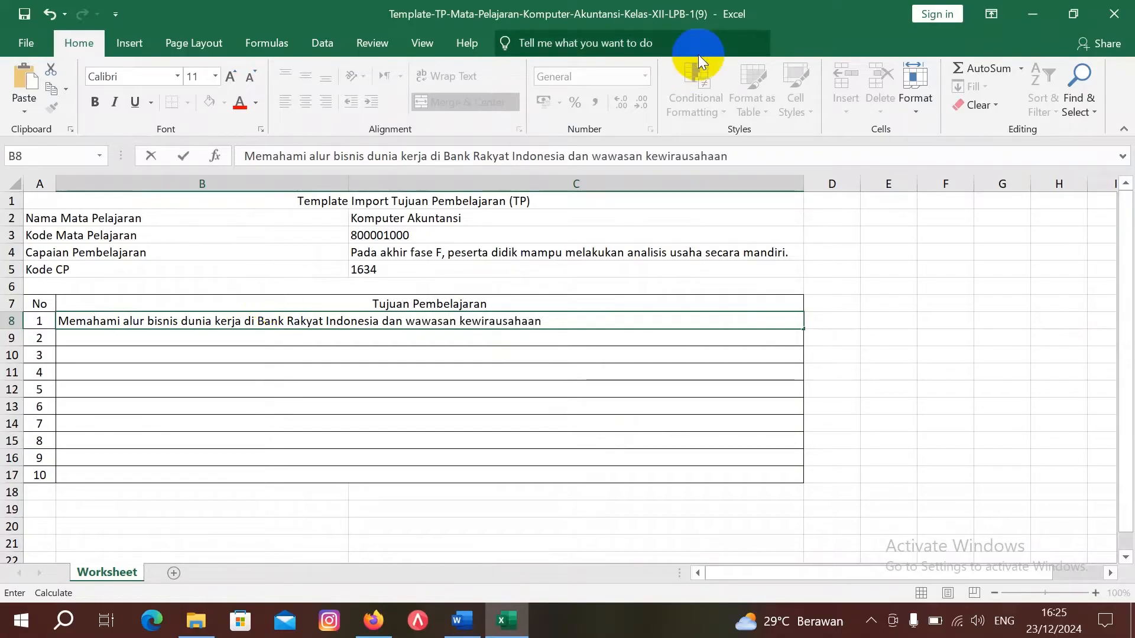
pyautogui.click(1129, 15)
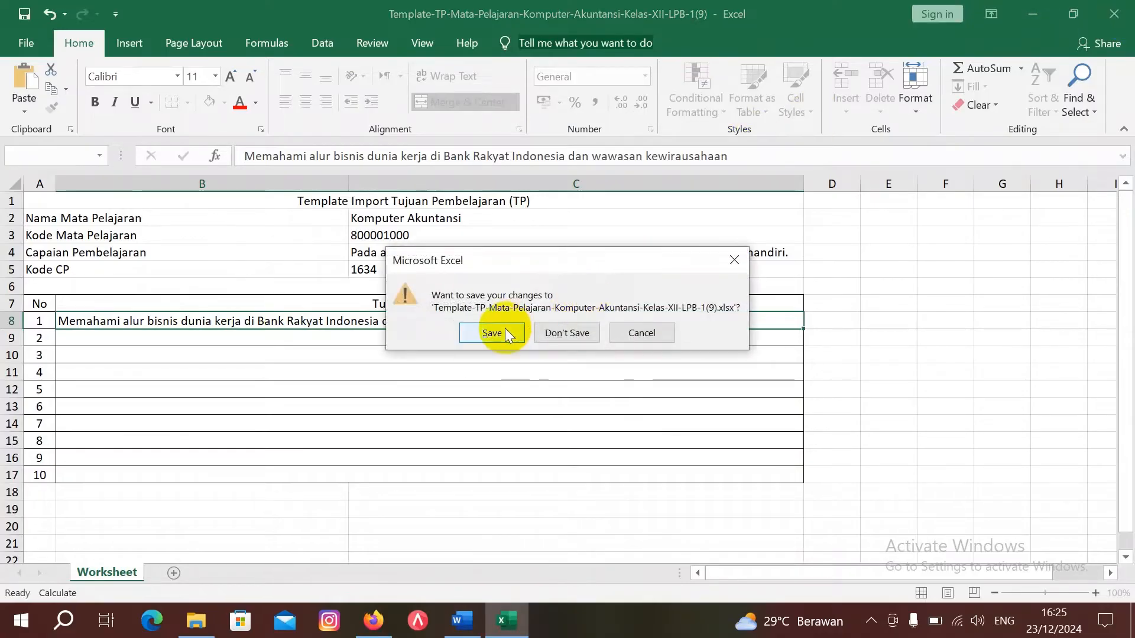
pyautogui.click(505, 333)
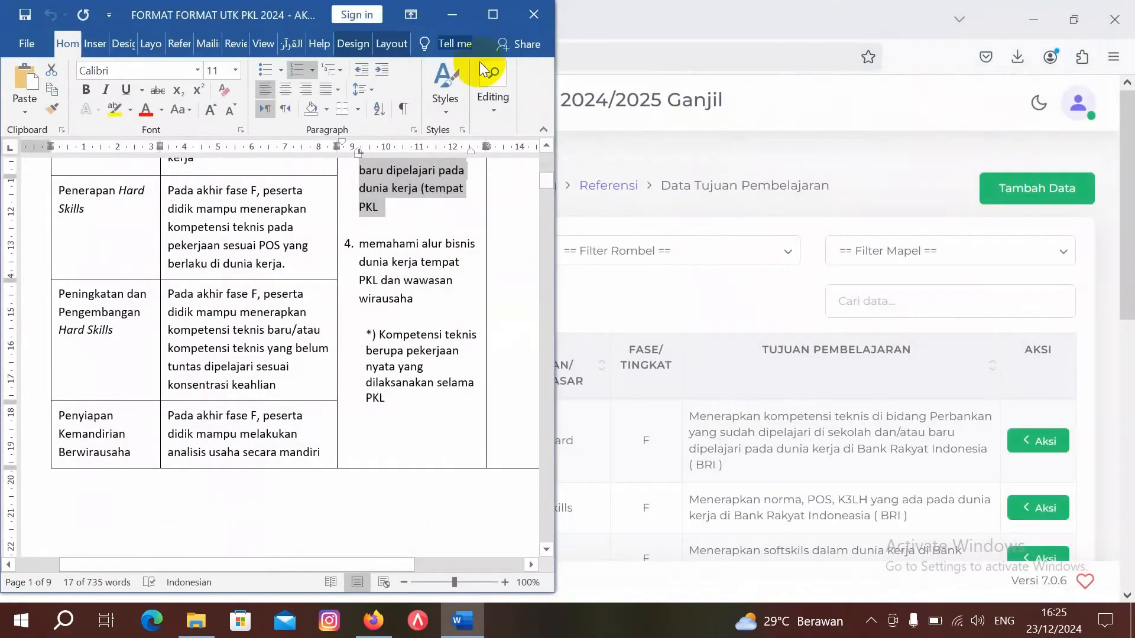
# Step: Start a new TP entry for Kelas 12, class group XII LPB 1
pyautogui.click(452, 15)
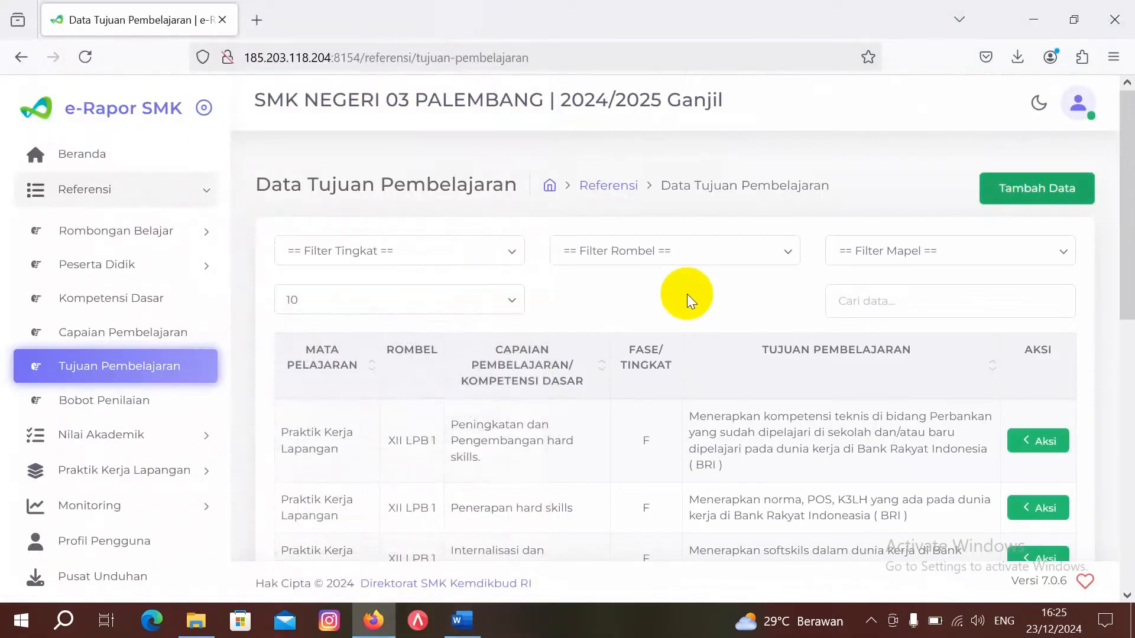
pyautogui.click(1016, 196)
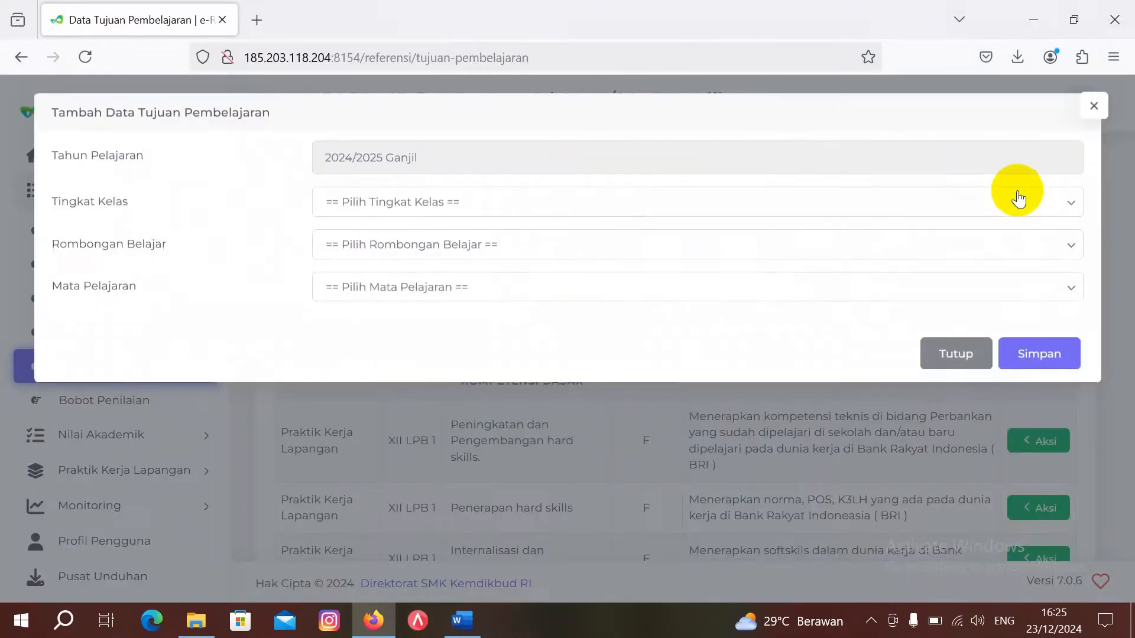
pyautogui.click(463, 204)
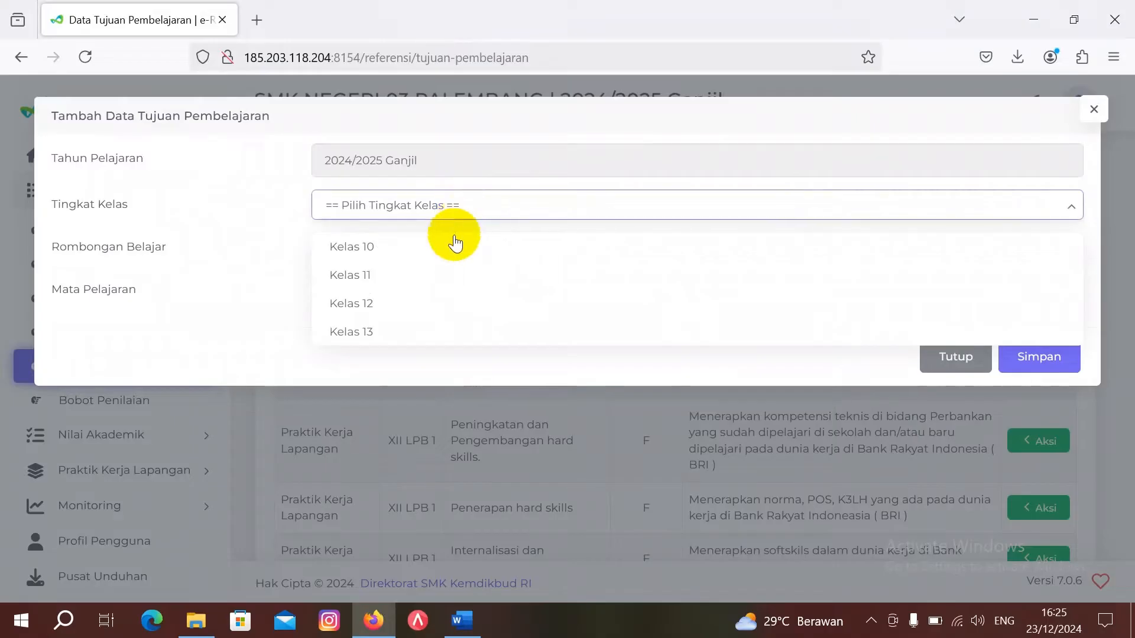
pyautogui.click(453, 302)
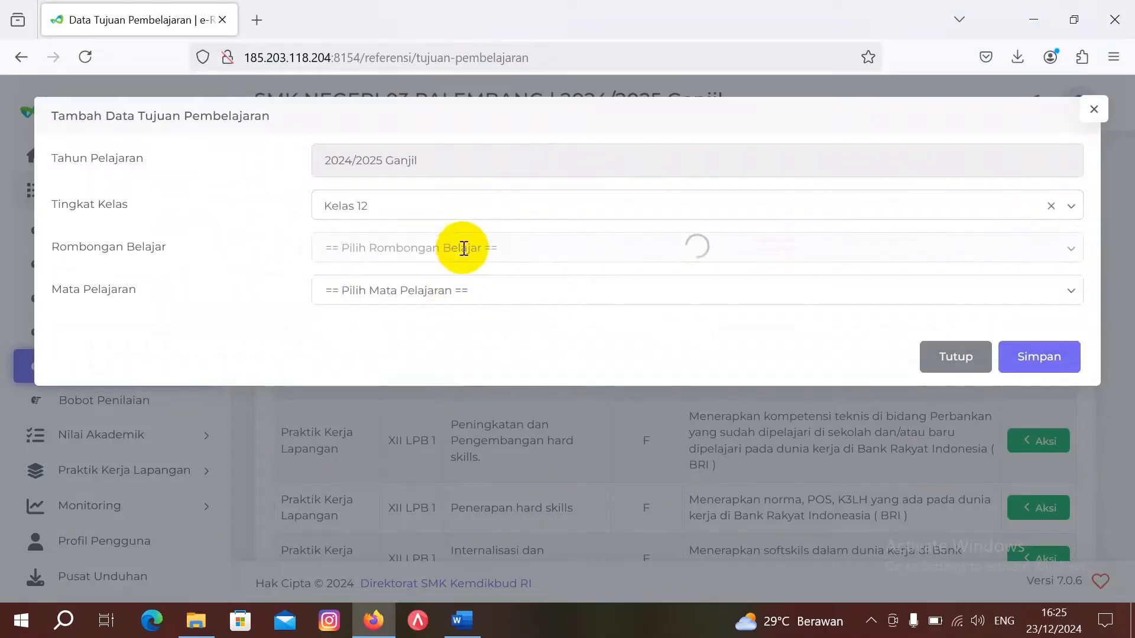
pyautogui.click(464, 247)
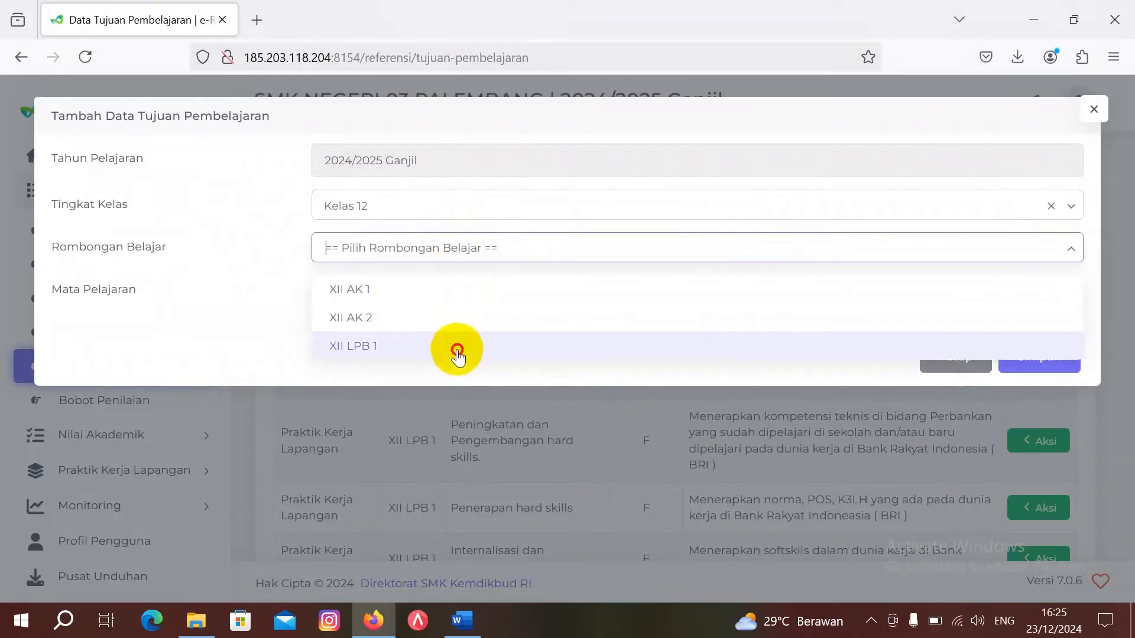
pyautogui.click(458, 354)
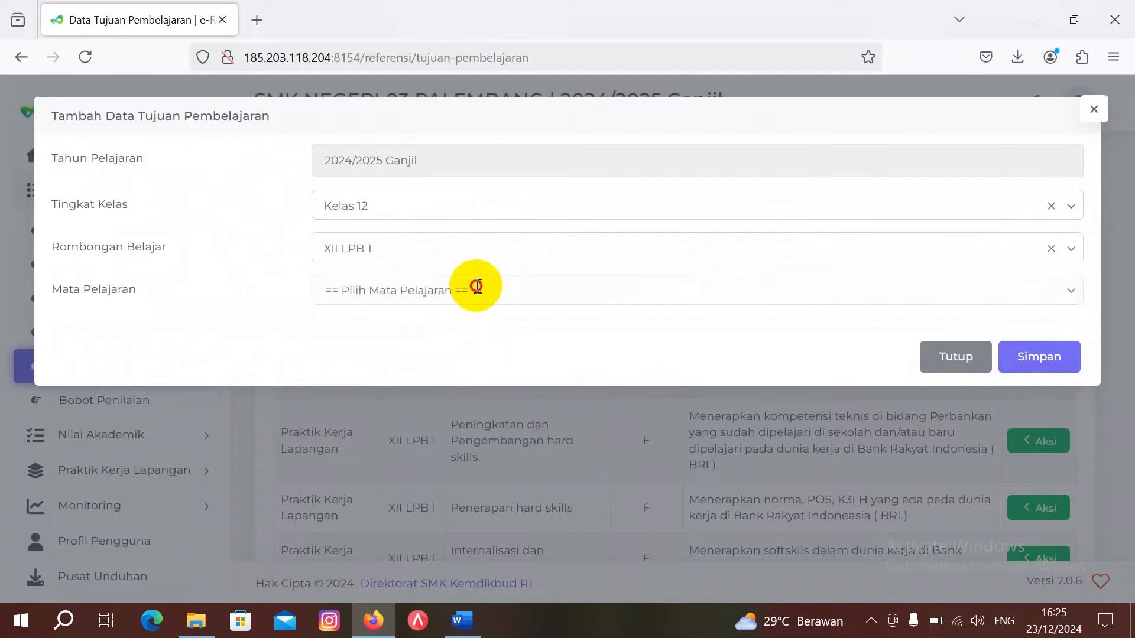
# Step: Choose subject 800001000 and the analisis usaha secara mandiri CP, then browse for a file
pyautogui.click(476, 286)
pyautogui.click(480, 334)
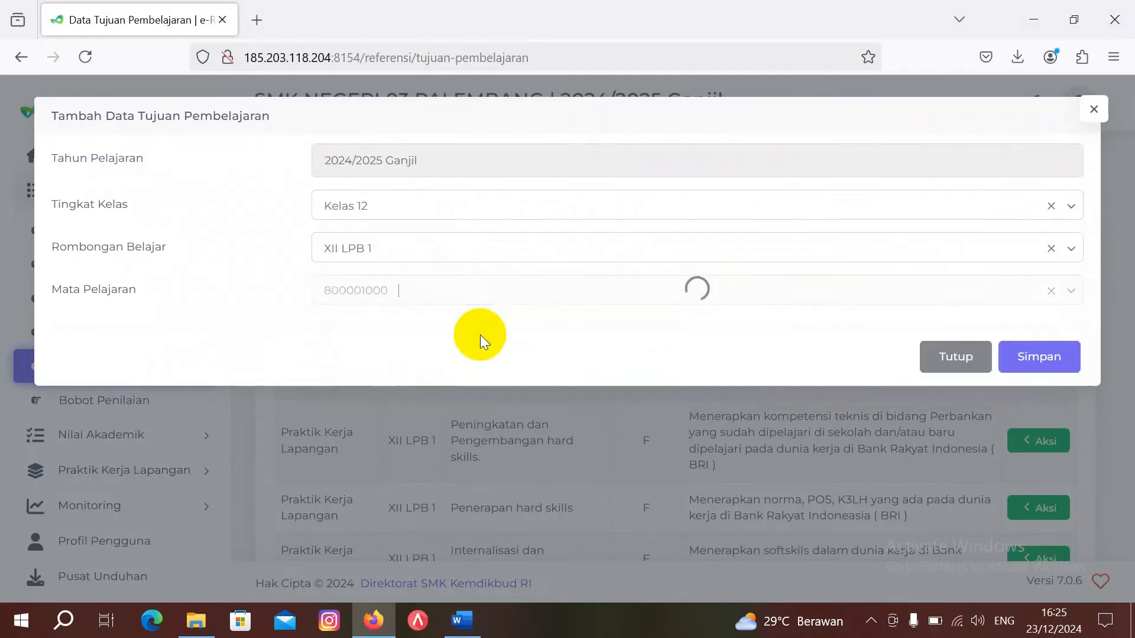
pyautogui.click(507, 326)
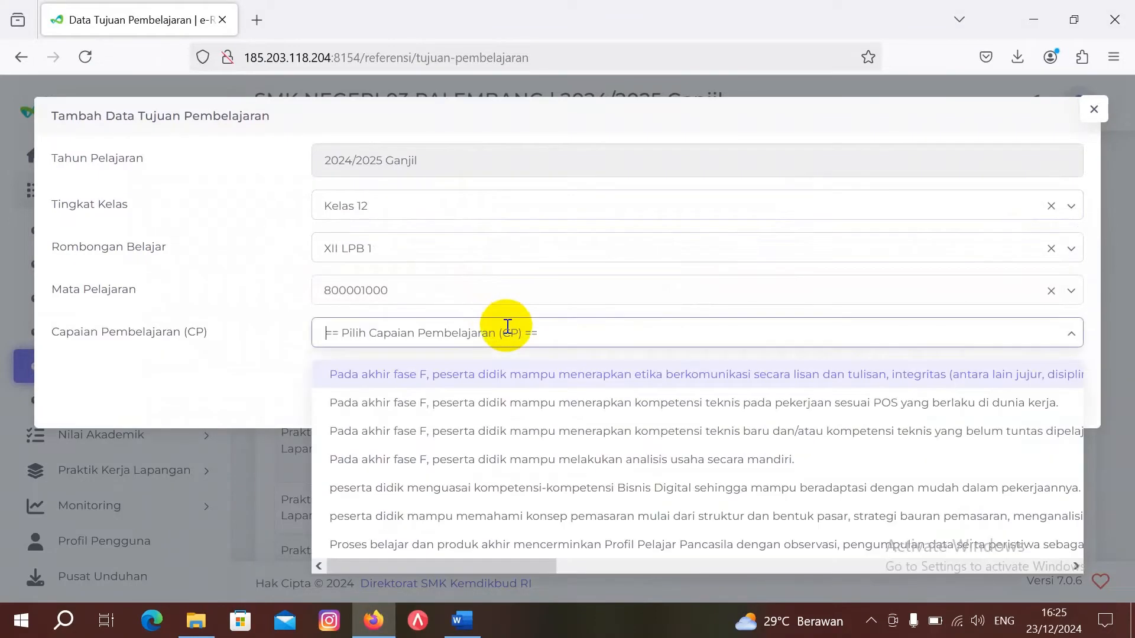
pyautogui.click(518, 459)
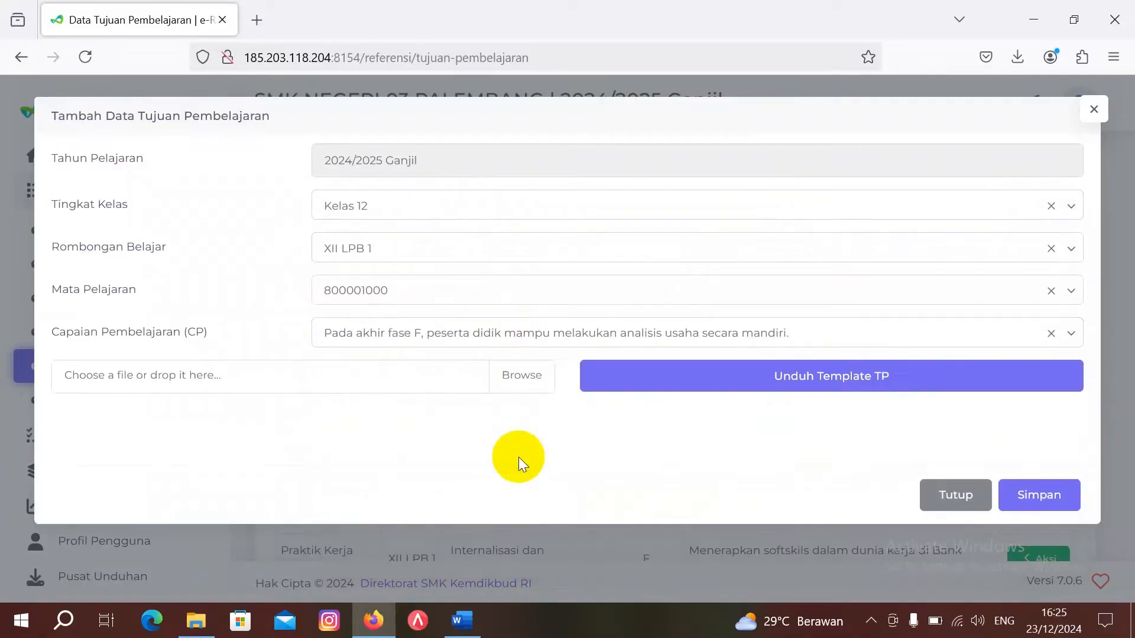
pyautogui.click(531, 376)
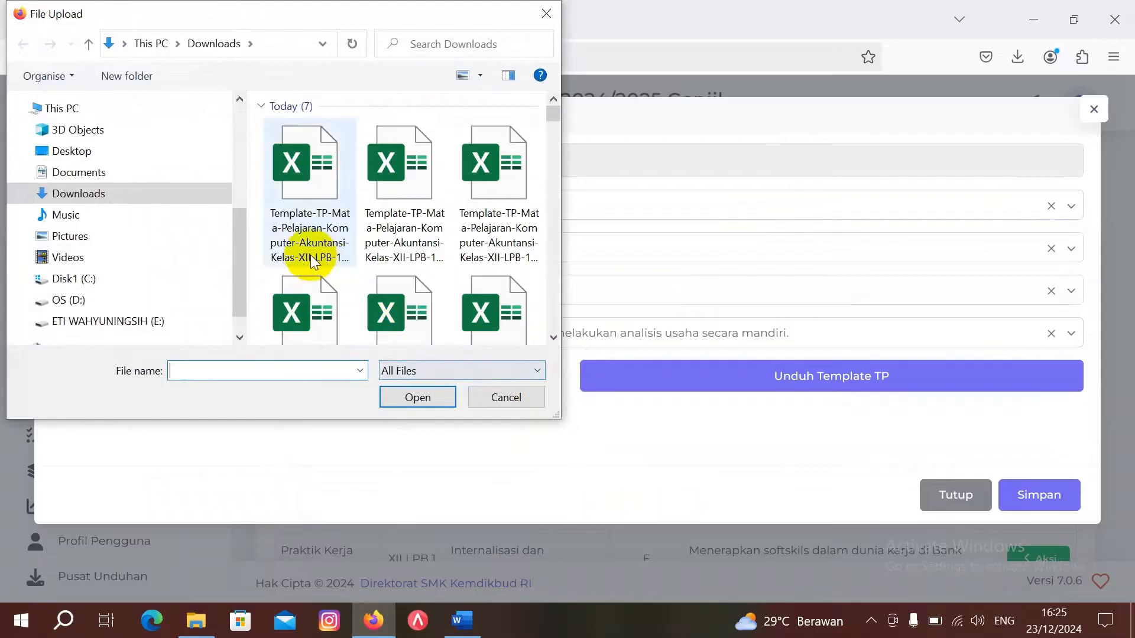
# Step: Upload the filled (9) Template-TP file, dismiss the success message, and check the new row
pyautogui.doubleClick(311, 256)
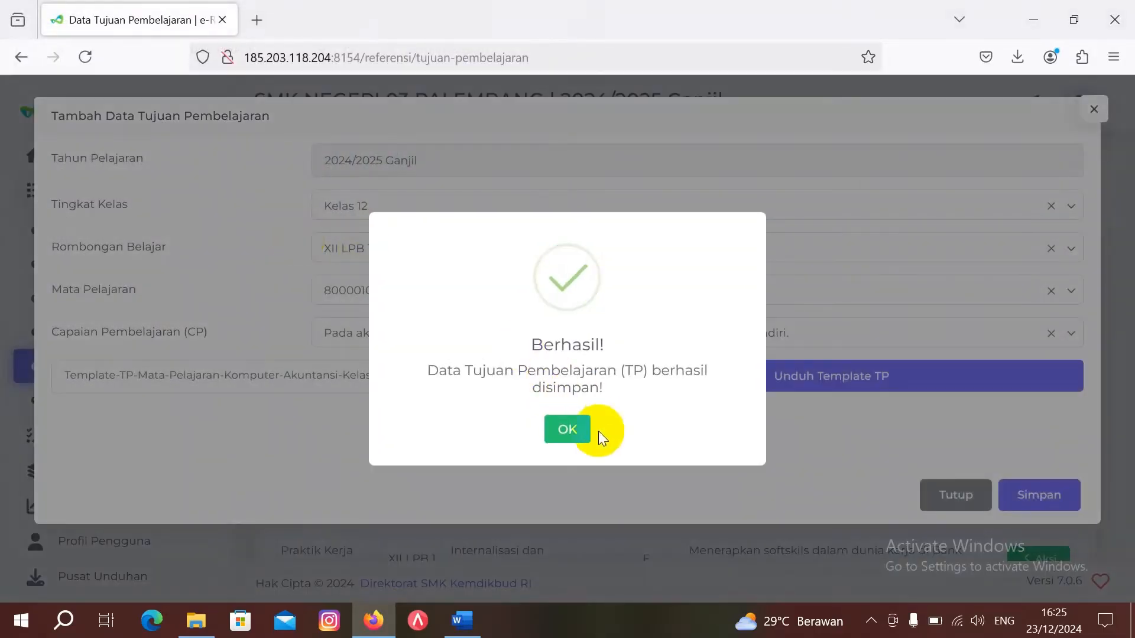
pyautogui.click(565, 429)
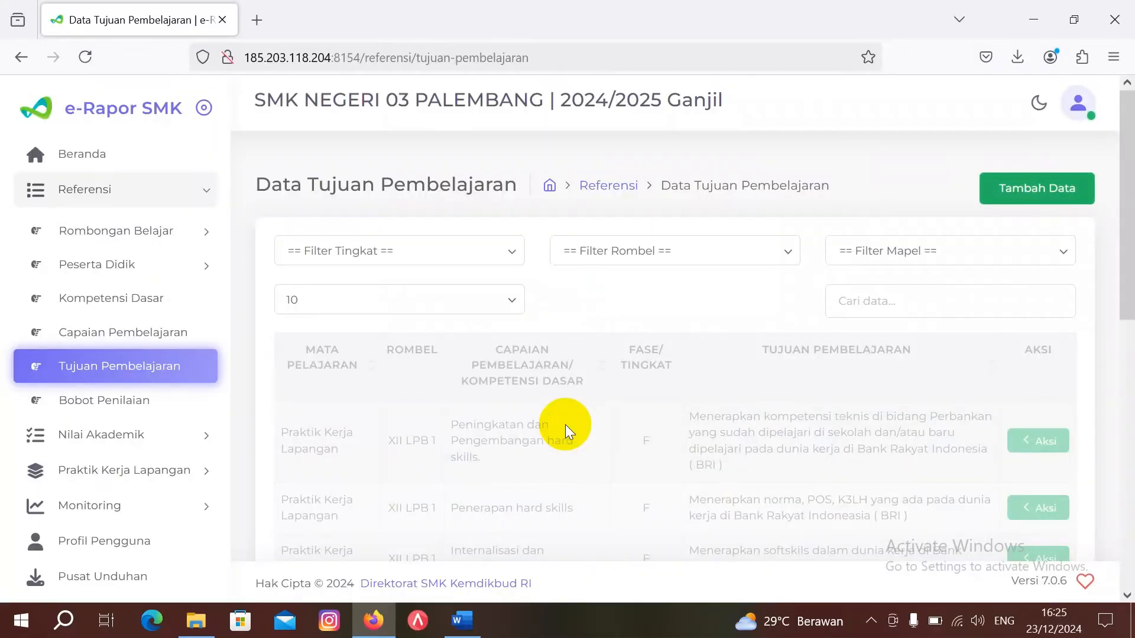
pyautogui.scroll(-3, 620, 473)
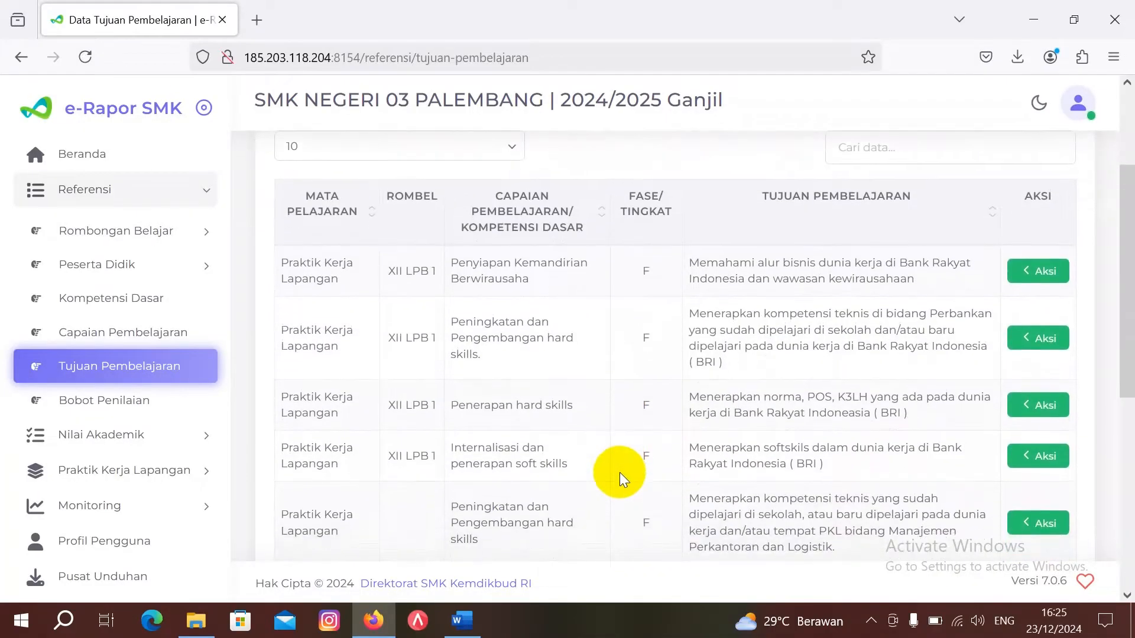
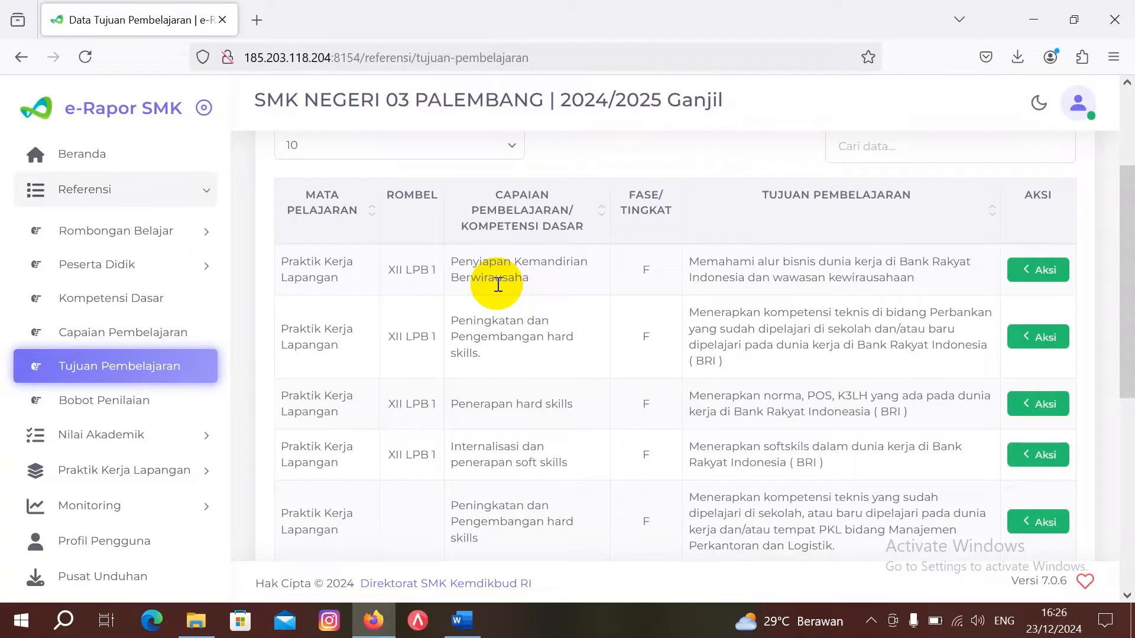
# Step: Map the first objective, Penyiapan Kemandirian Berwirausaha, to Kelas 12 class XII AK 1
pyautogui.click(1036, 273)
pyautogui.click(959, 286)
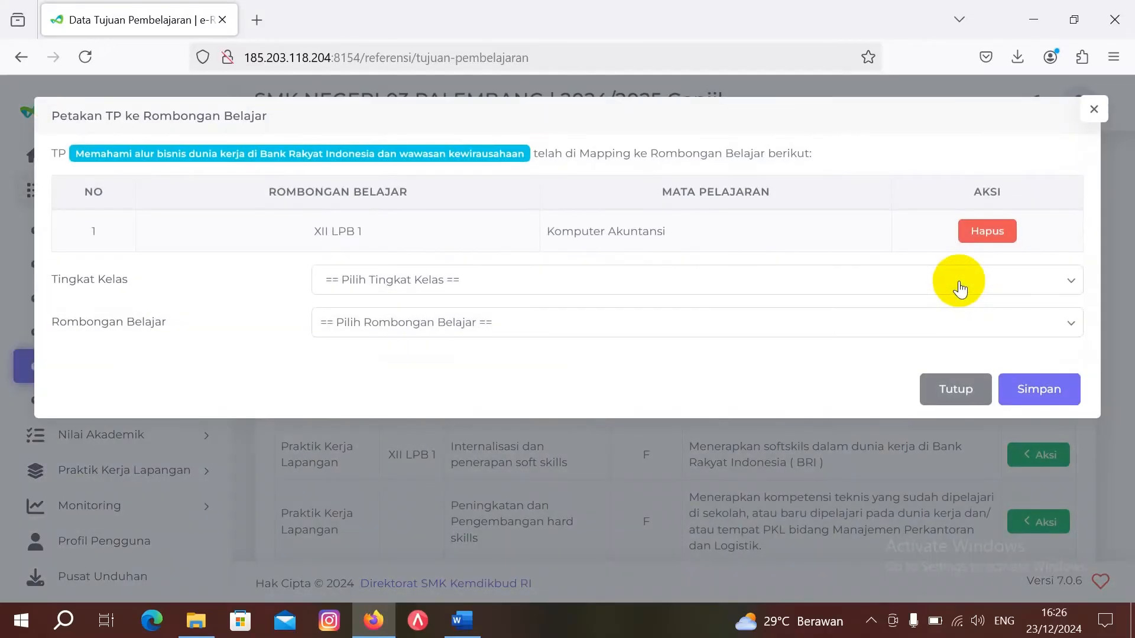
pyautogui.click(455, 284)
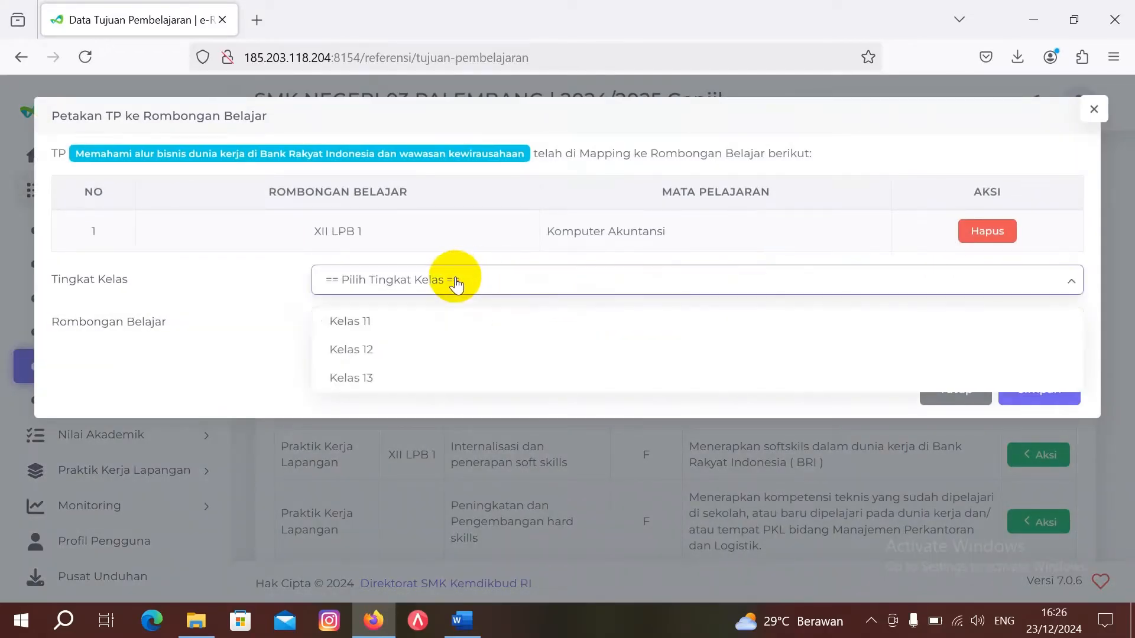
pyautogui.click(444, 354)
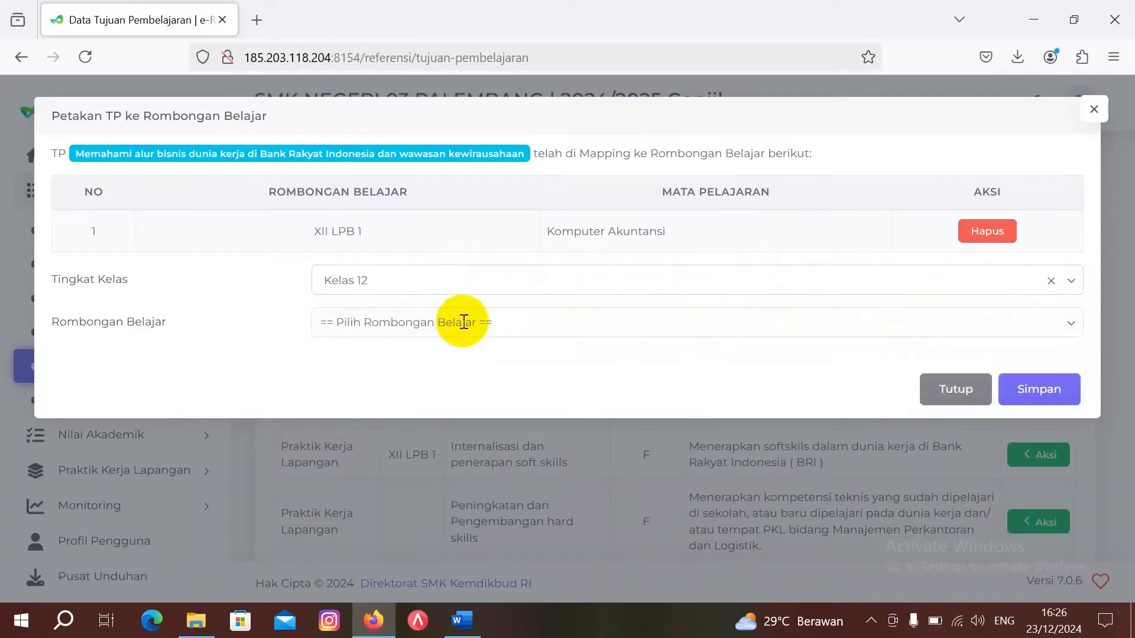
pyautogui.click(462, 322)
pyautogui.click(450, 365)
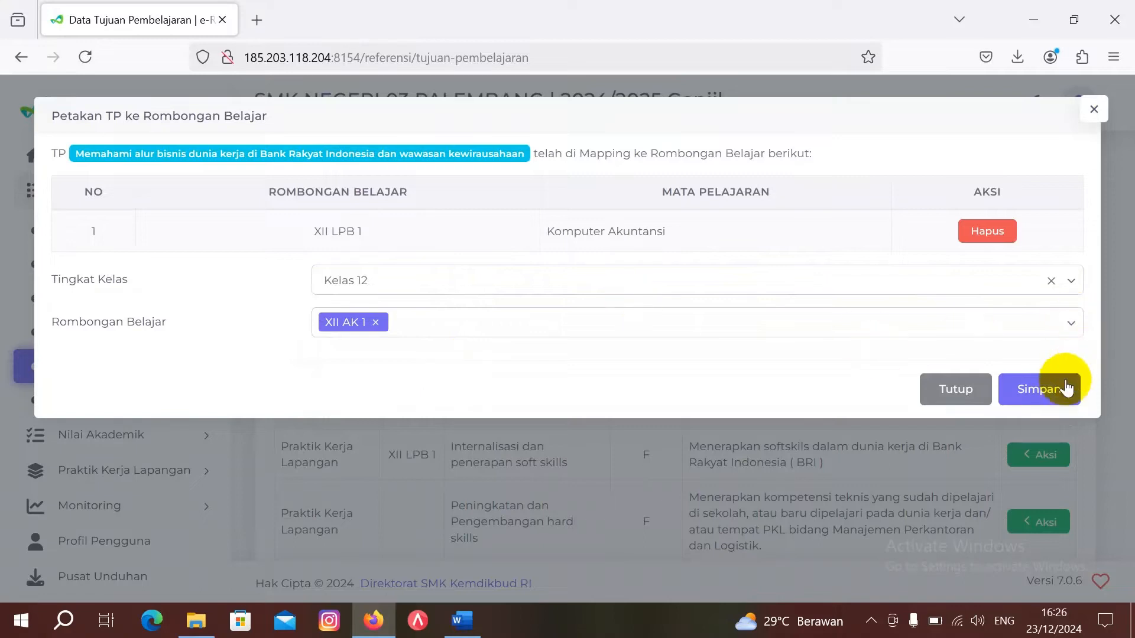
pyautogui.click(1053, 390)
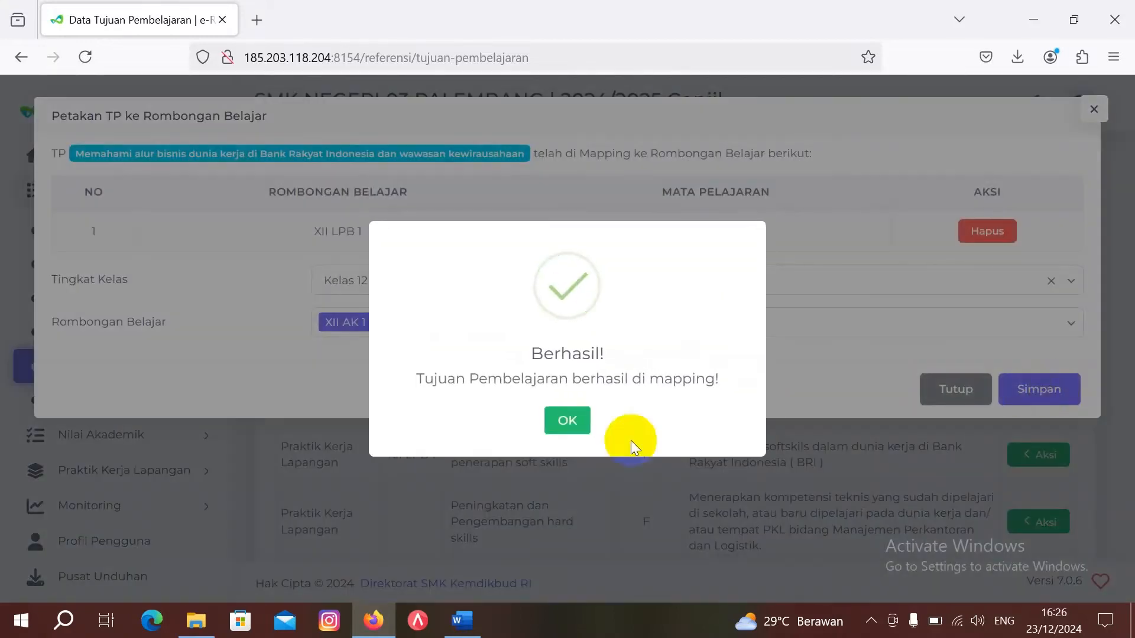
pyautogui.click(565, 420)
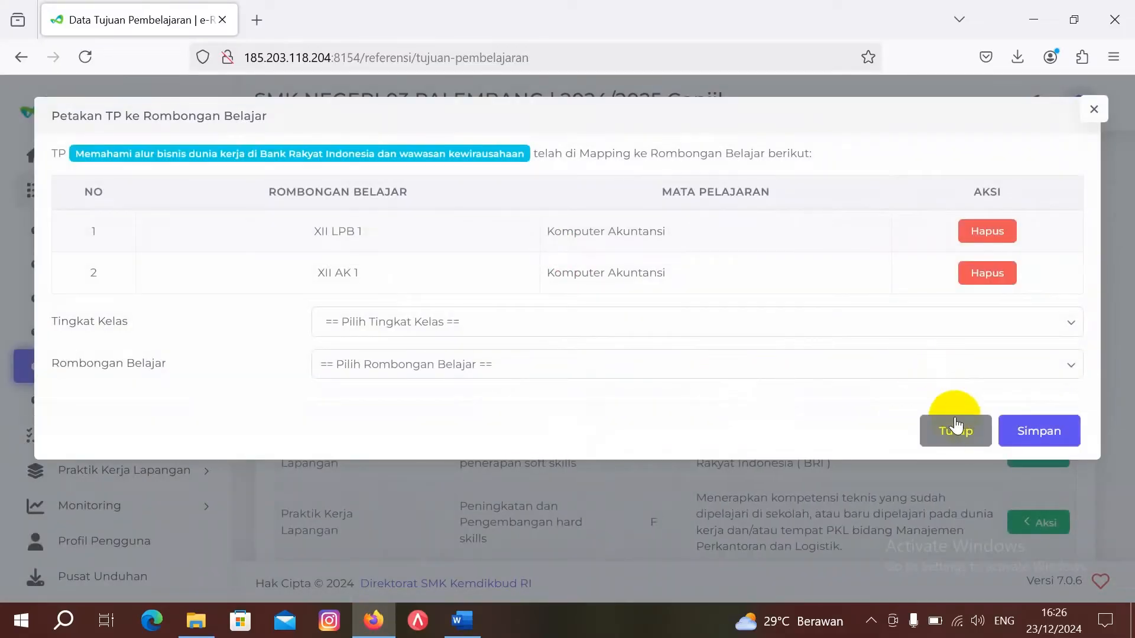
pyautogui.click(952, 431)
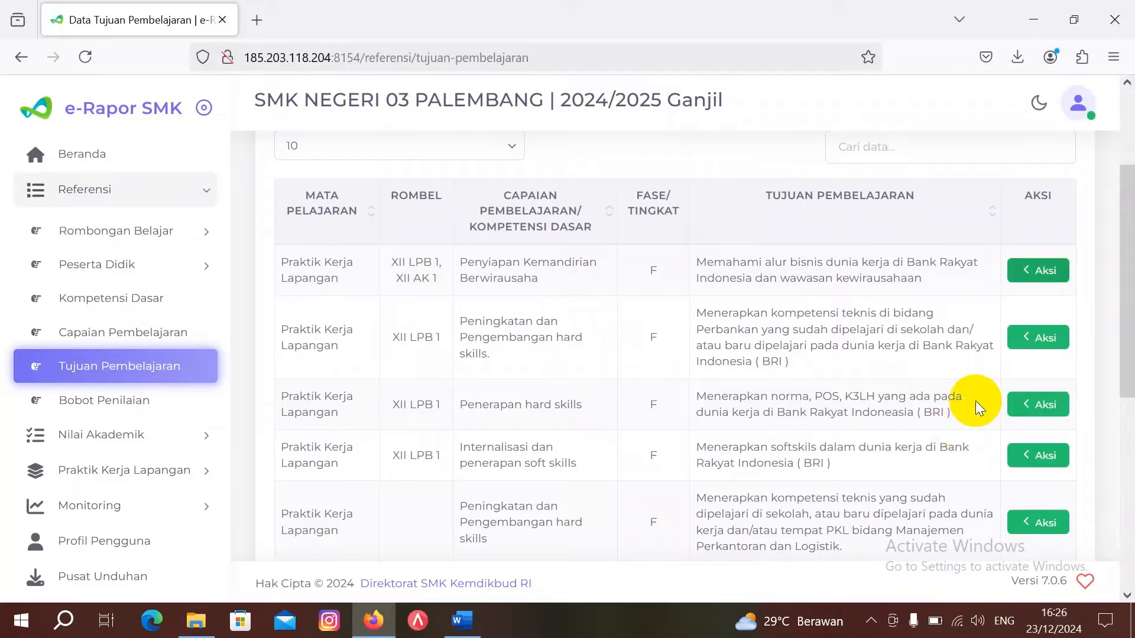
# Step: Map the second objective, Peningkatan dan Pengembangan hard skills, to Kelas 12 class XII AK 1
pyautogui.click(1042, 343)
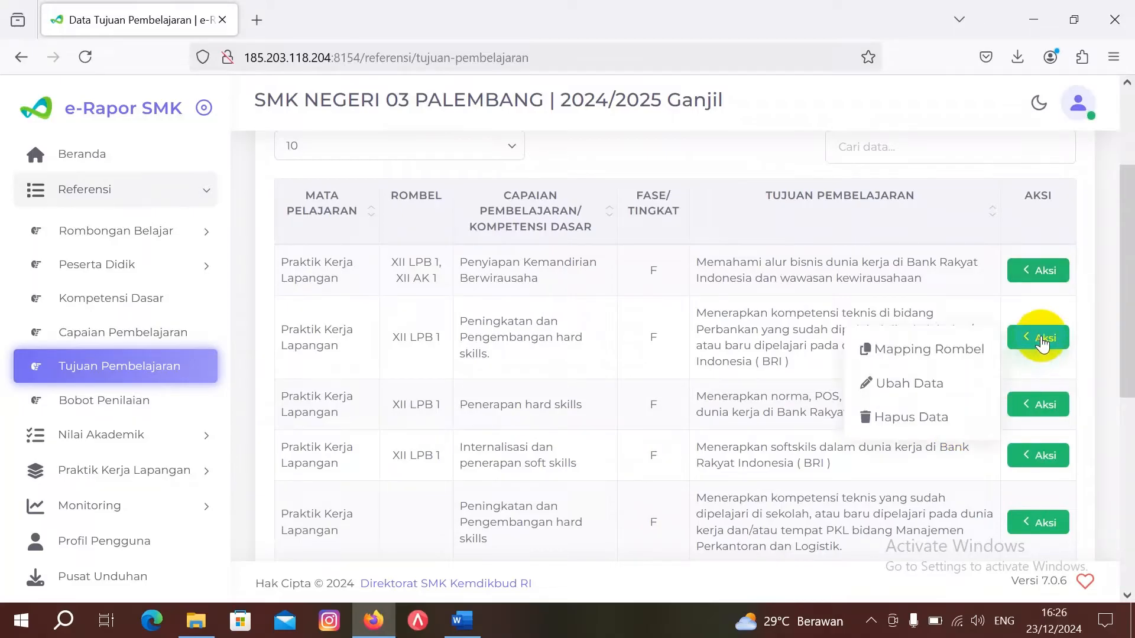
pyautogui.click(975, 350)
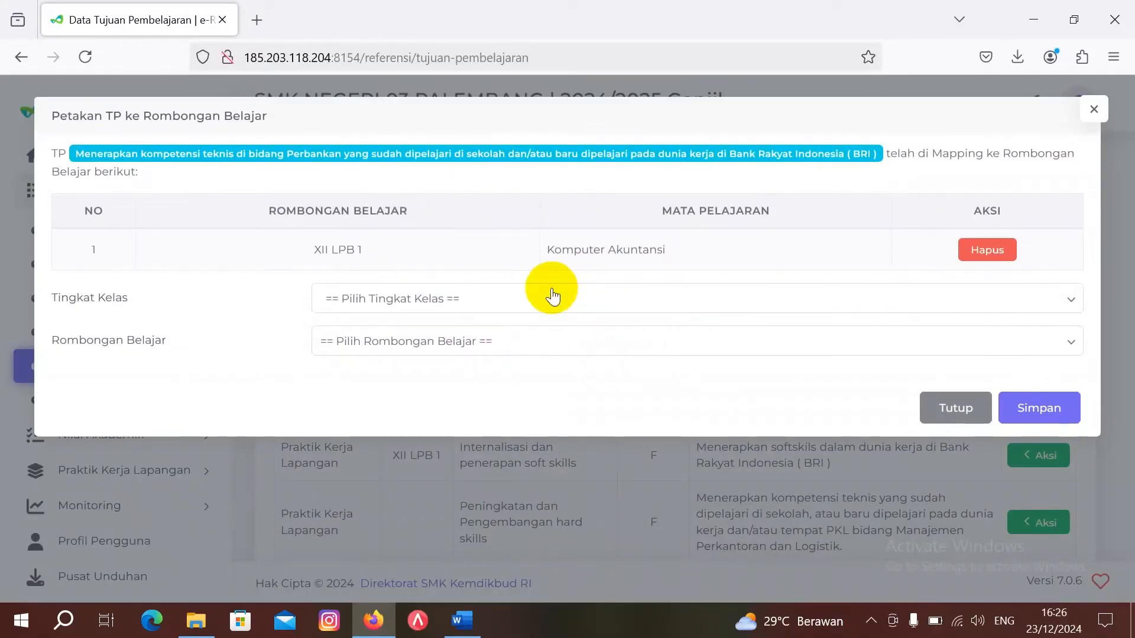
pyautogui.click(553, 297)
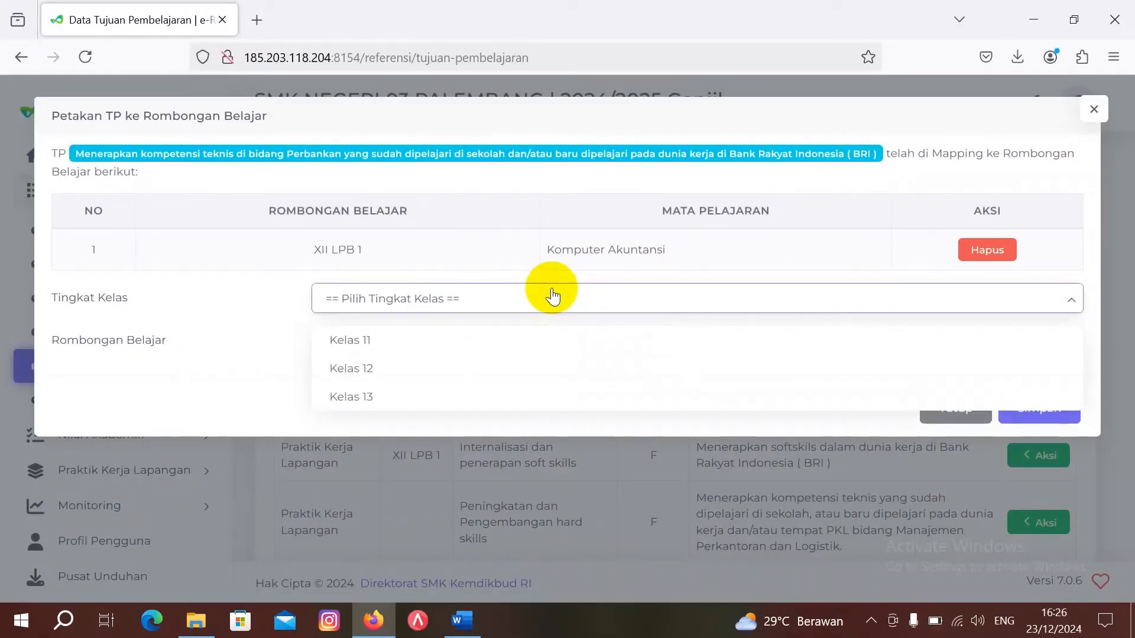
pyautogui.click(531, 369)
pyautogui.click(532, 341)
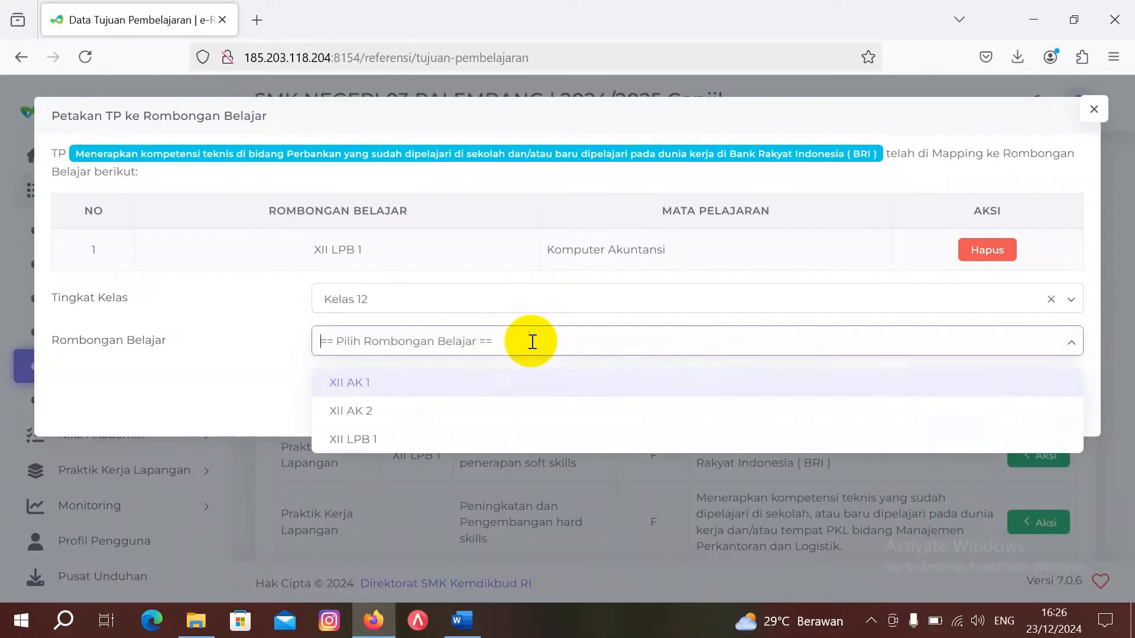
pyautogui.click(524, 390)
pyautogui.click(1024, 412)
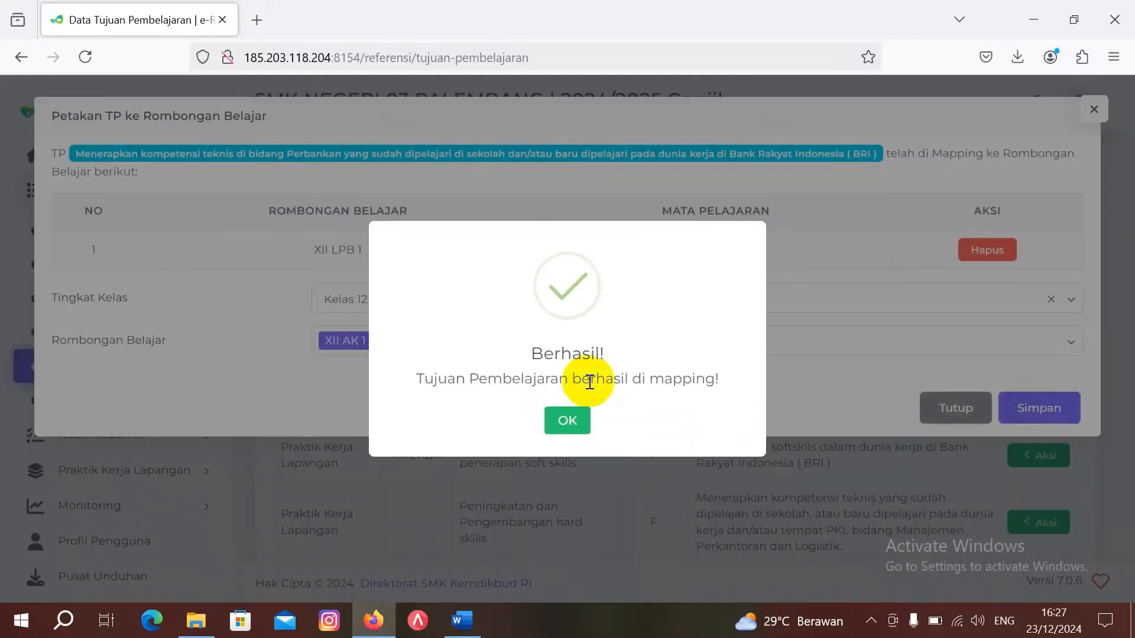
pyautogui.click(572, 418)
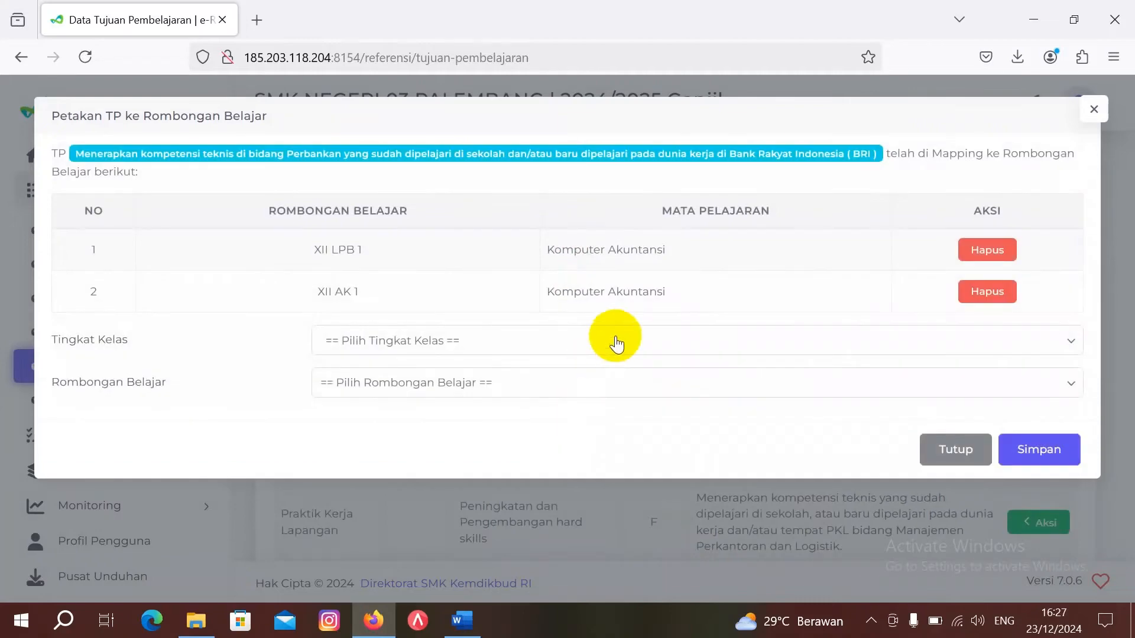
pyautogui.click(975, 466)
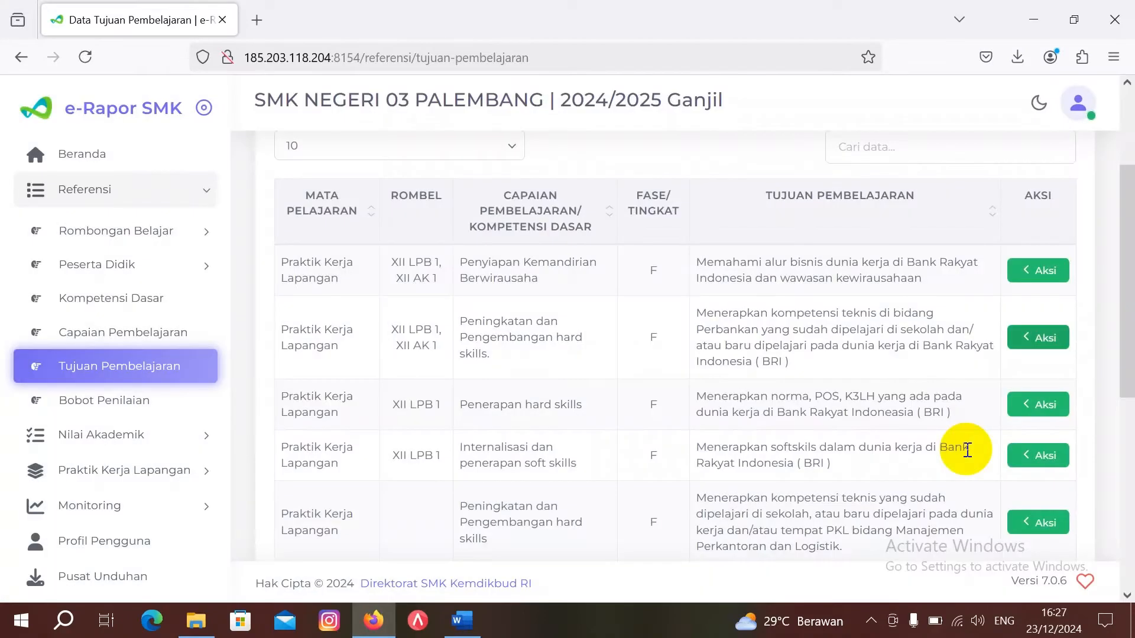
# Step: Map the Penerapan hard skills objective to Kelas 12 class XII AK 1
pyautogui.click(1036, 405)
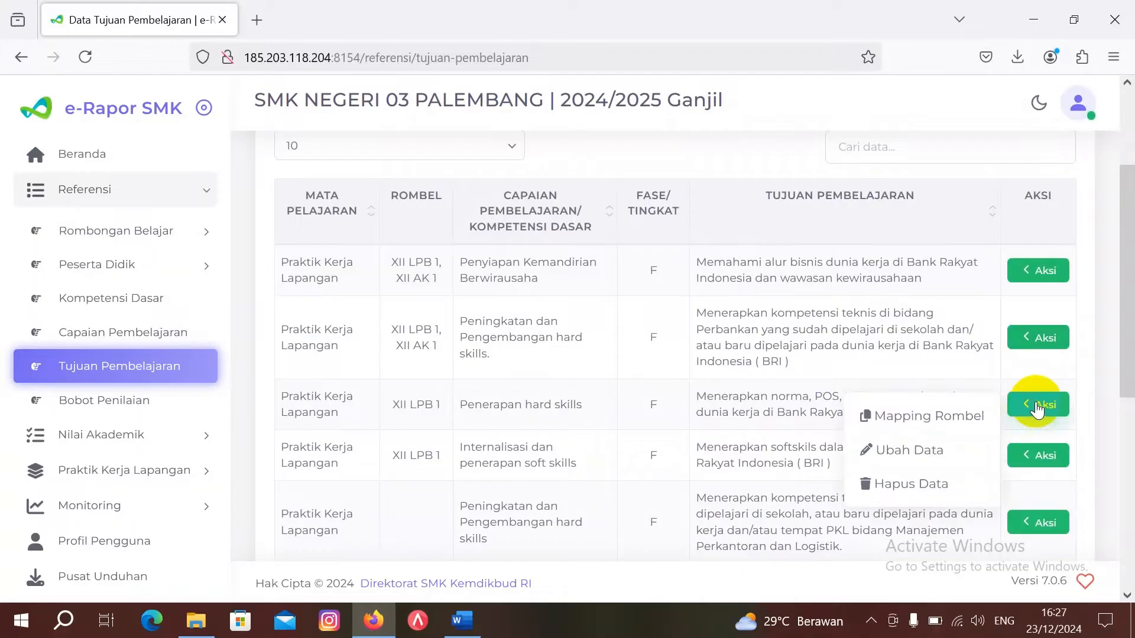
pyautogui.click(969, 415)
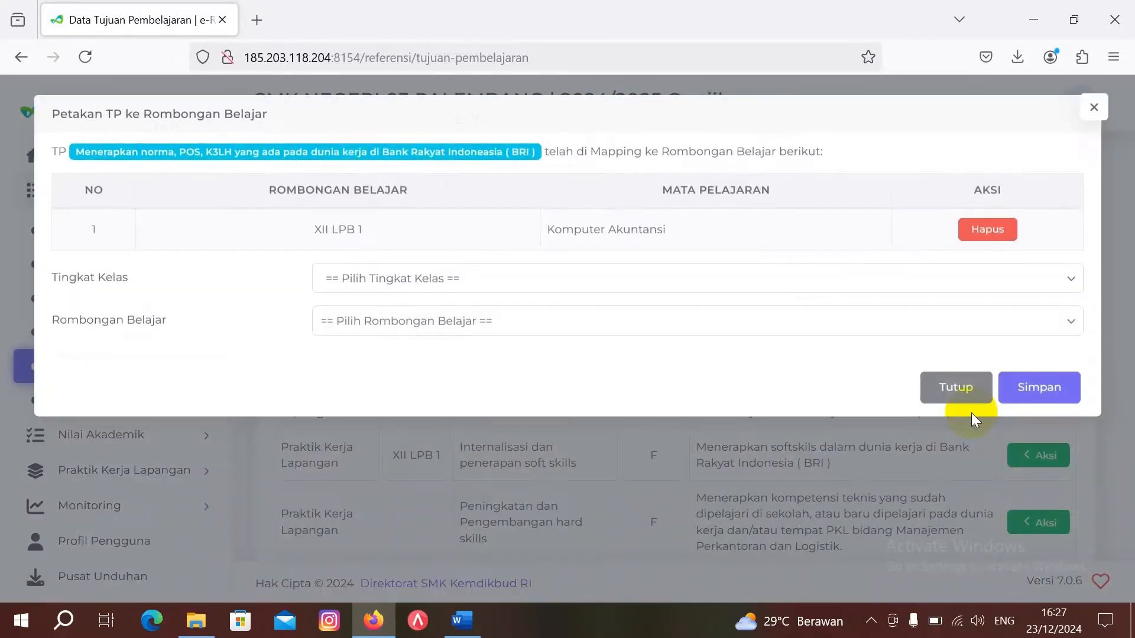
pyautogui.click(694, 283)
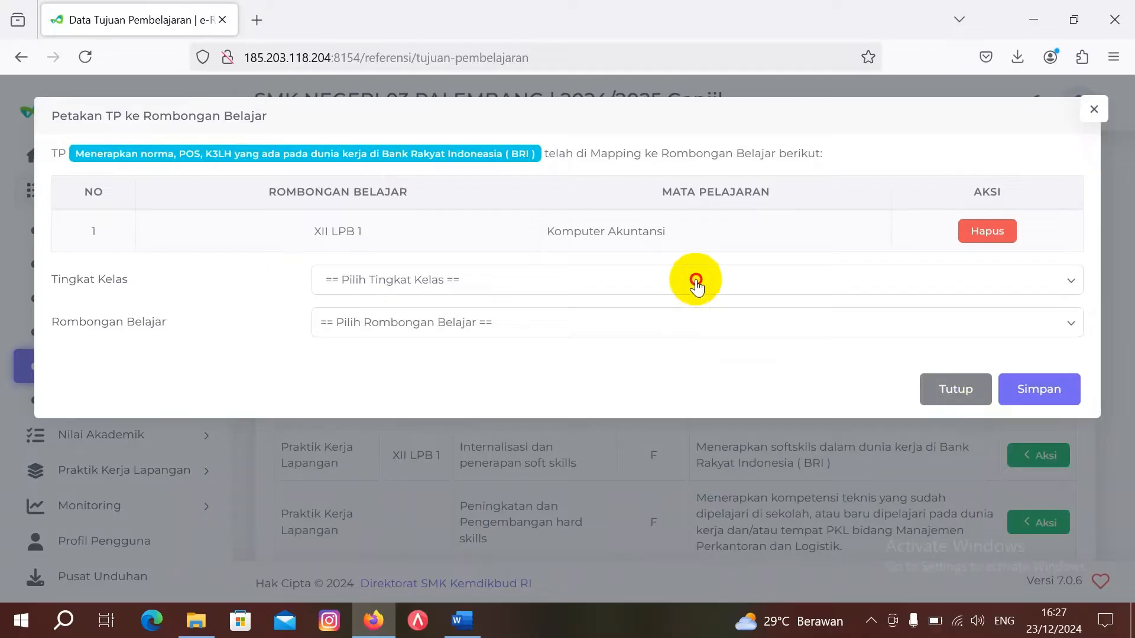
pyautogui.click(688, 351)
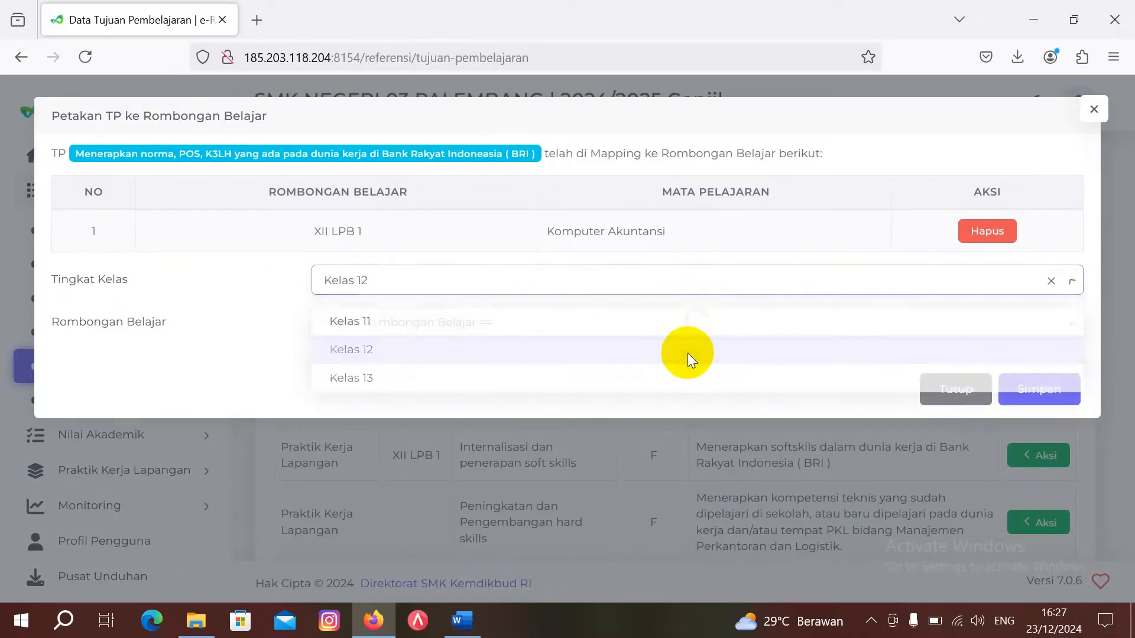
pyautogui.click(631, 322)
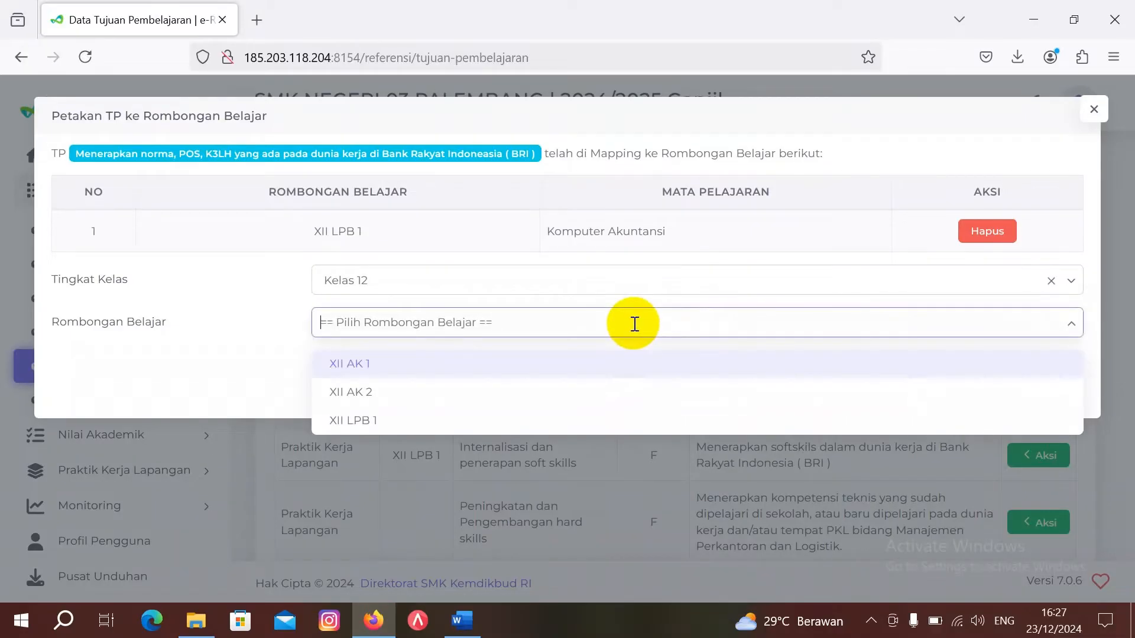
pyautogui.click(634, 361)
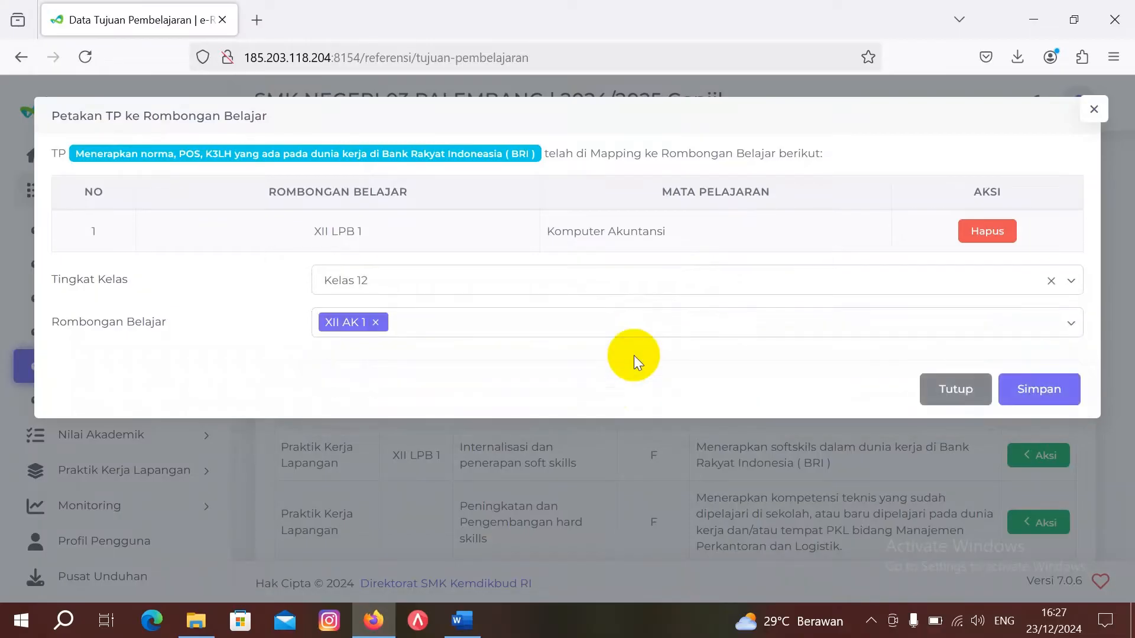
pyautogui.click(1029, 386)
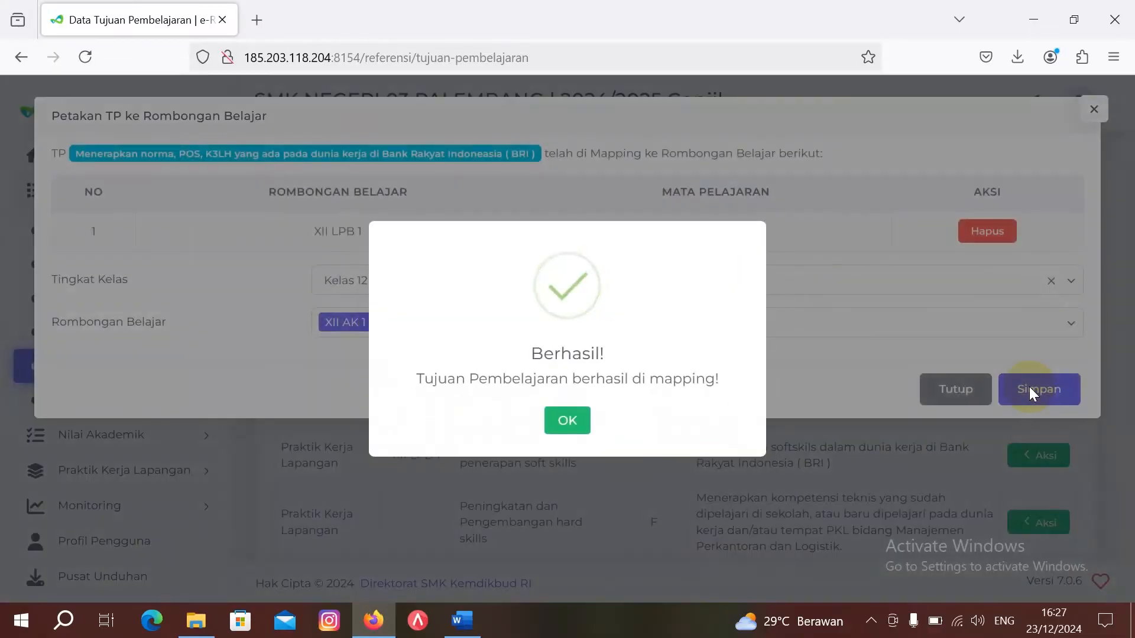
pyautogui.click(567, 421)
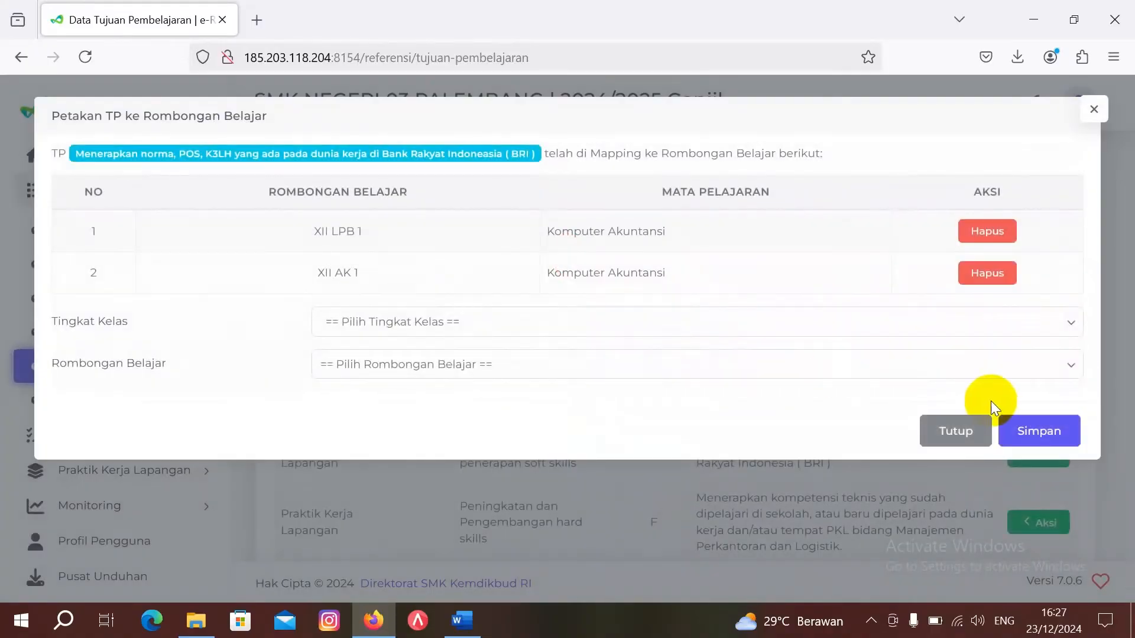
pyautogui.click(960, 433)
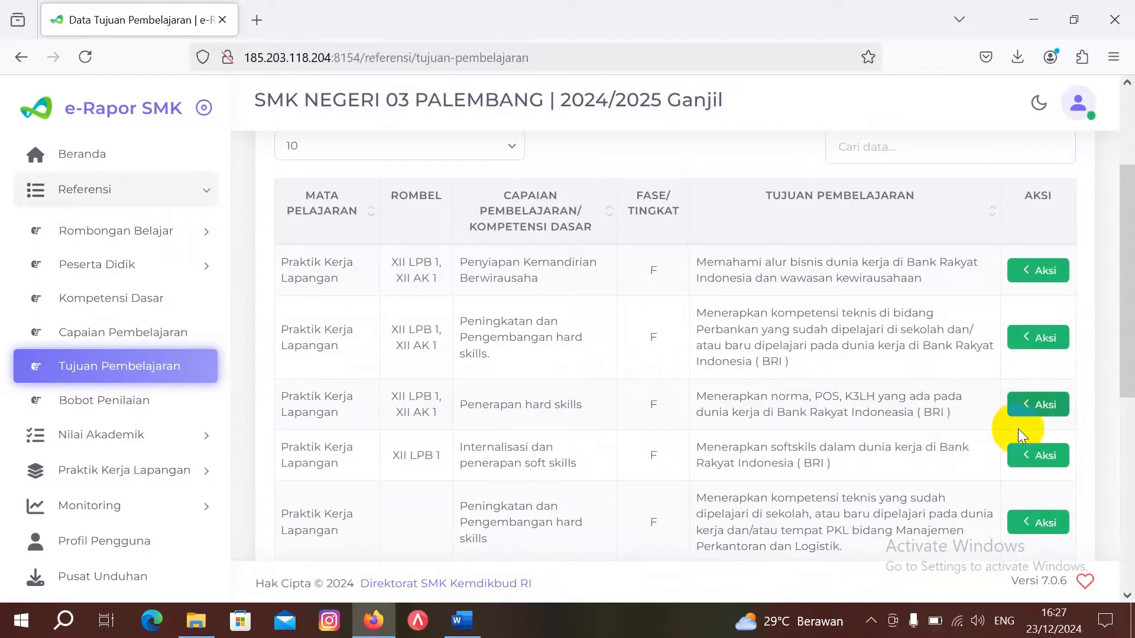
# Step: Map the Internalisasi dan penerapan soft skills objective to Kelas 12 class XII AK 1
pyautogui.click(1040, 458)
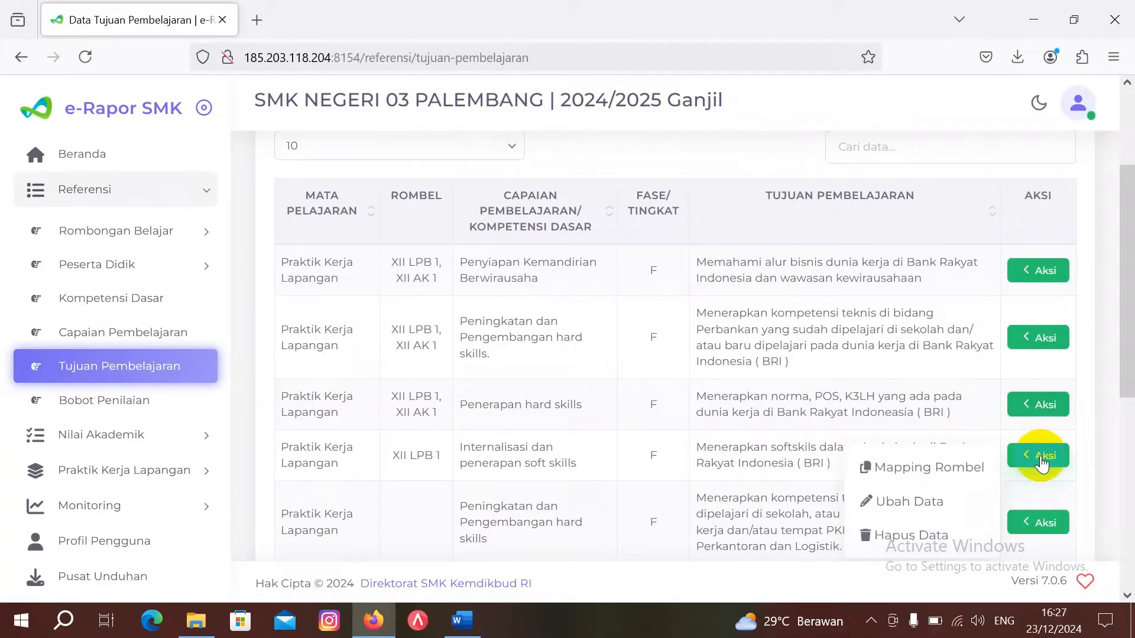
pyautogui.click(984, 474)
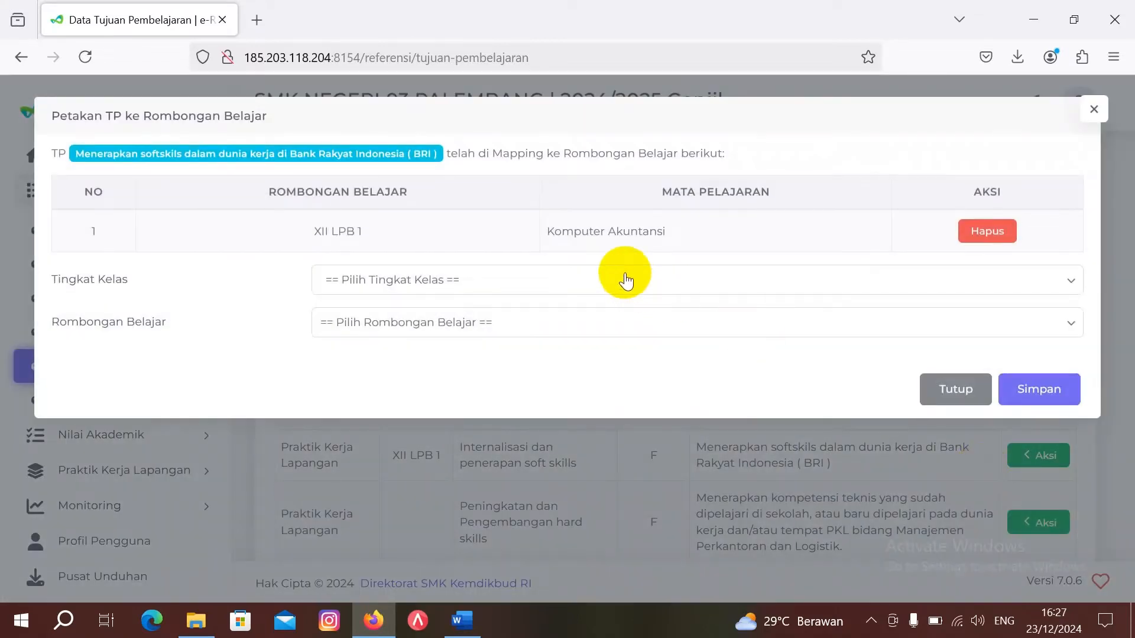
pyautogui.click(625, 278)
pyautogui.click(602, 349)
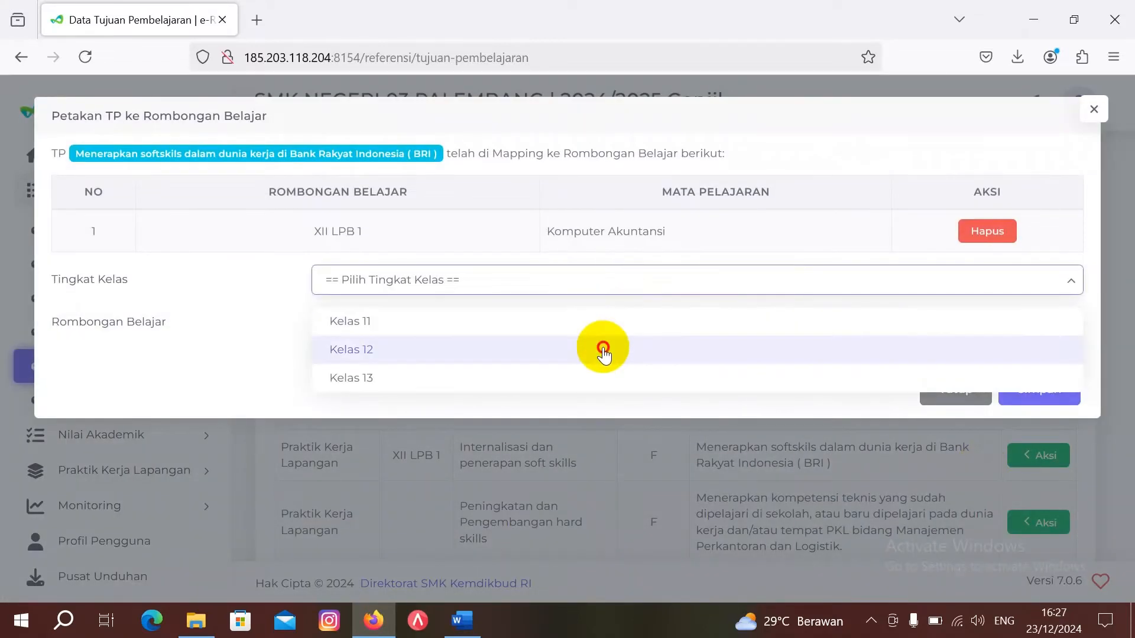
pyautogui.click(575, 317)
pyautogui.click(552, 362)
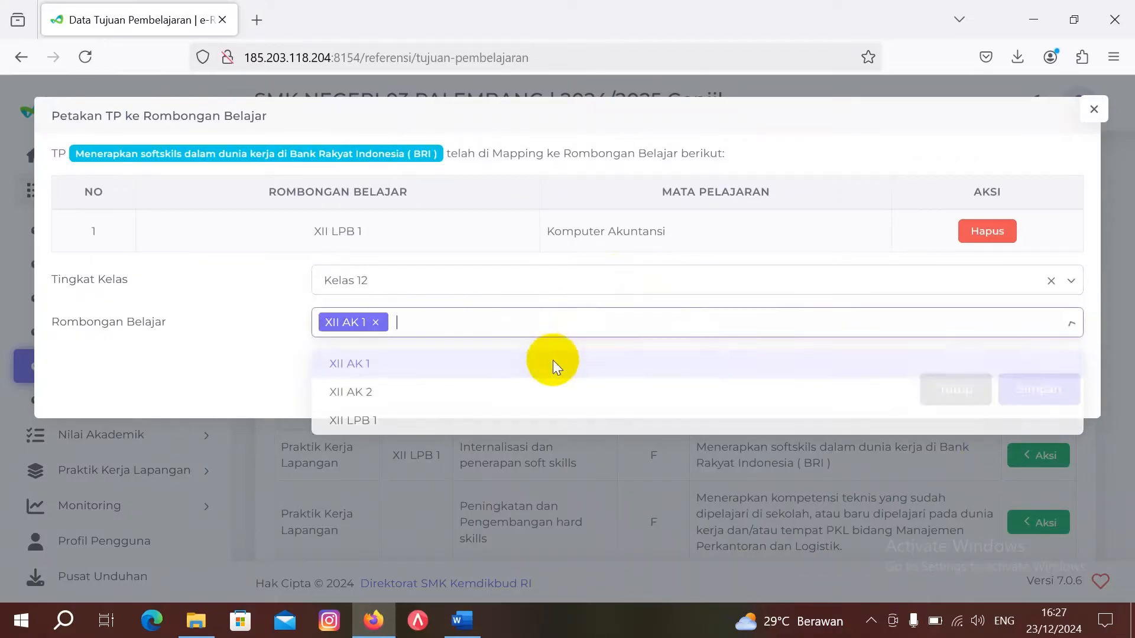
pyautogui.click(1063, 385)
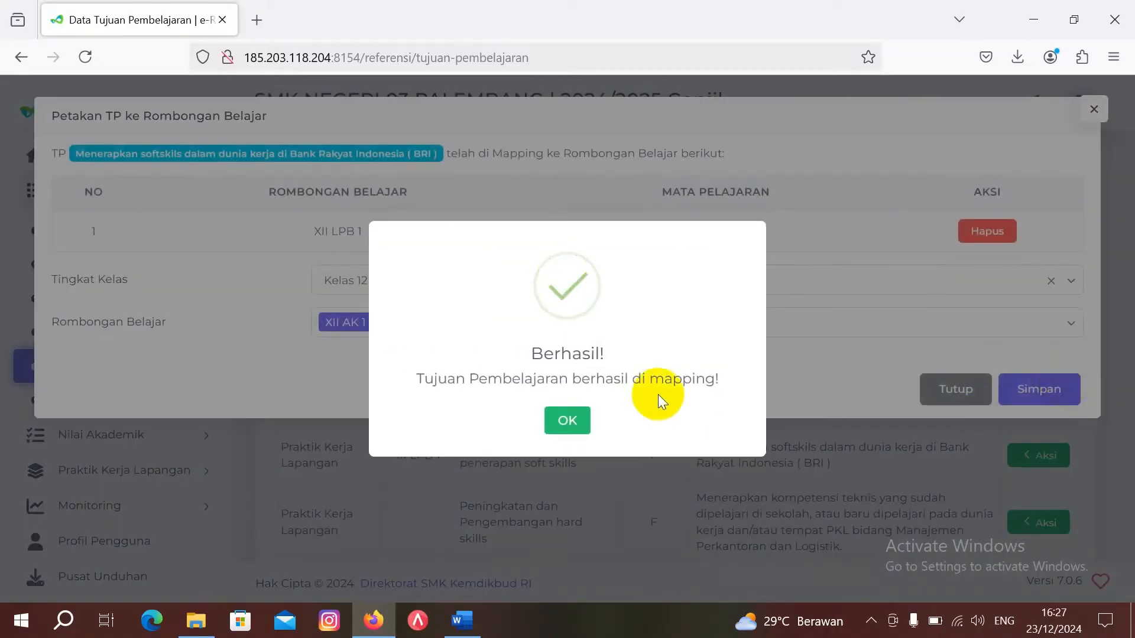
pyautogui.click(567, 421)
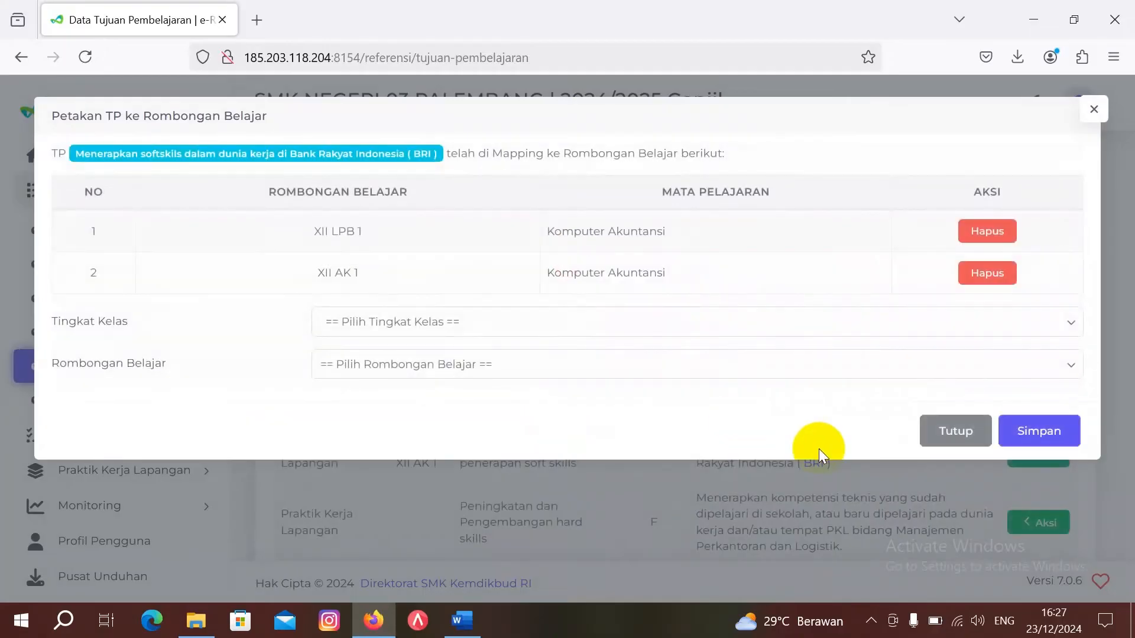
pyautogui.click(954, 442)
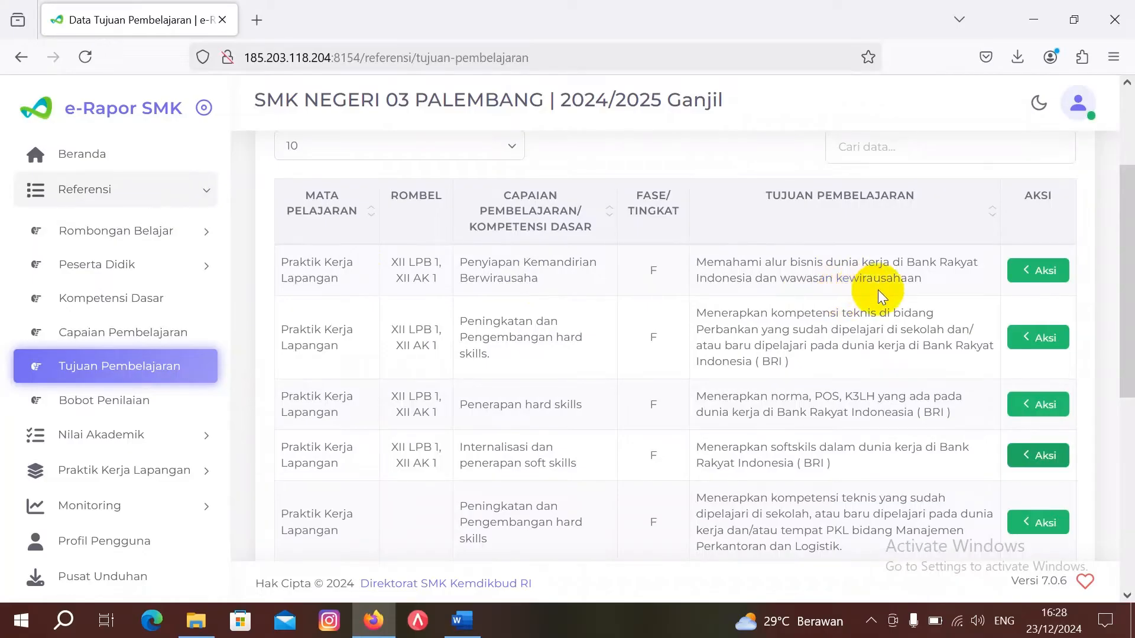
# Step: Scroll to the top of Data Tujuan Pembelajaran to review the four PKL objectives for both classes
pyautogui.scroll(3, 877, 290)
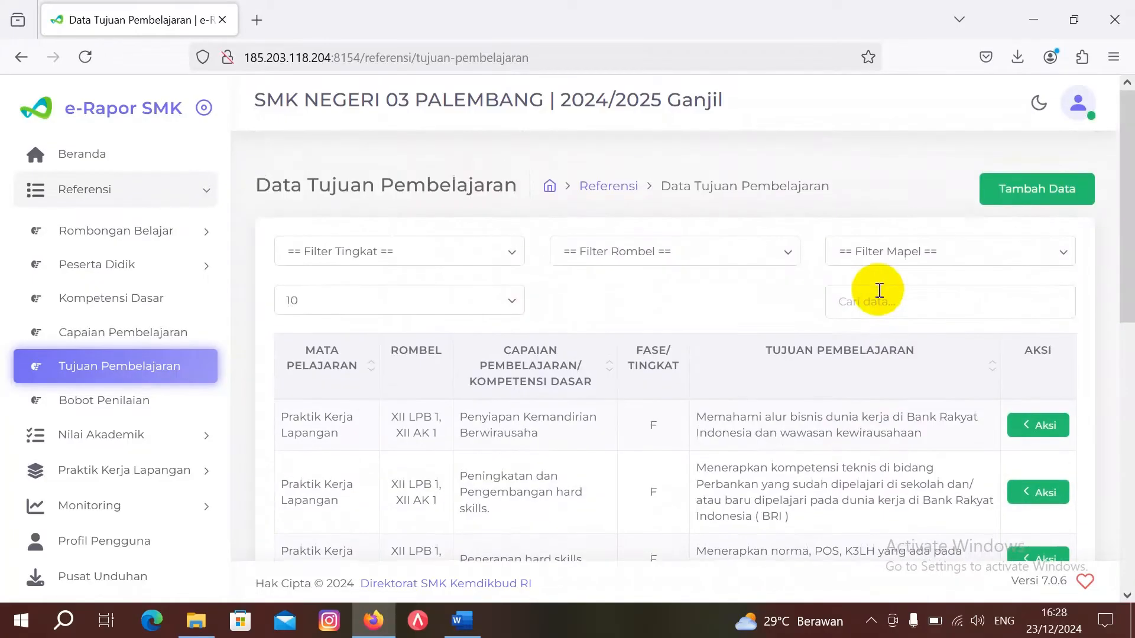
# Step: Start a new learning objective for Kelas 12, XII AK 2, subject Komputer Akuntansi
pyautogui.click(1044, 190)
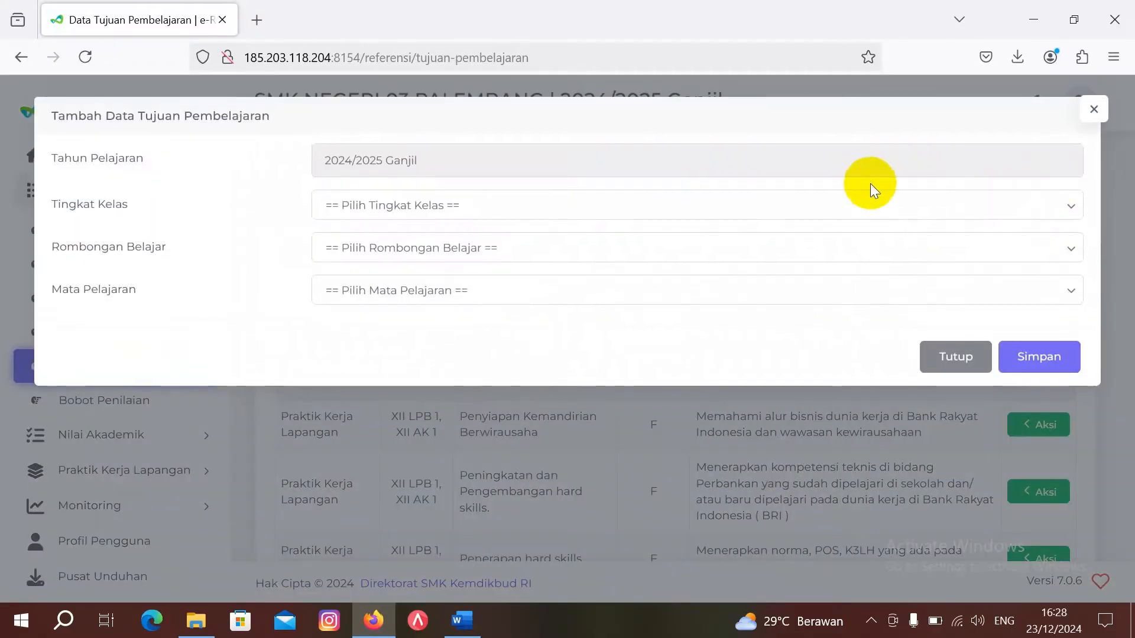
pyautogui.click(868, 207)
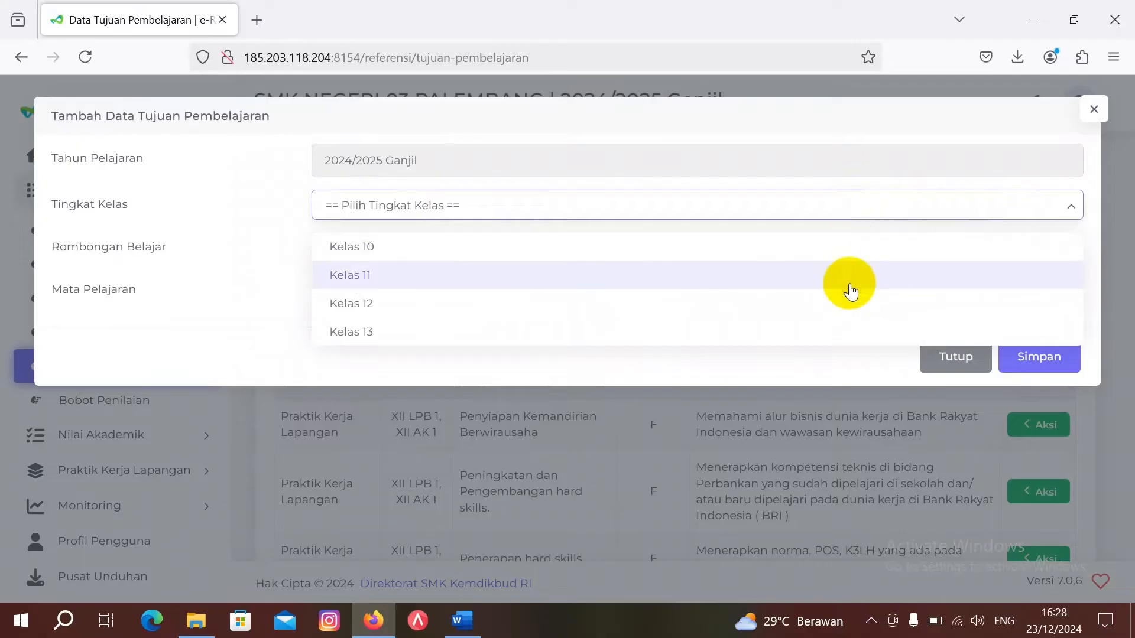
pyautogui.click(851, 305)
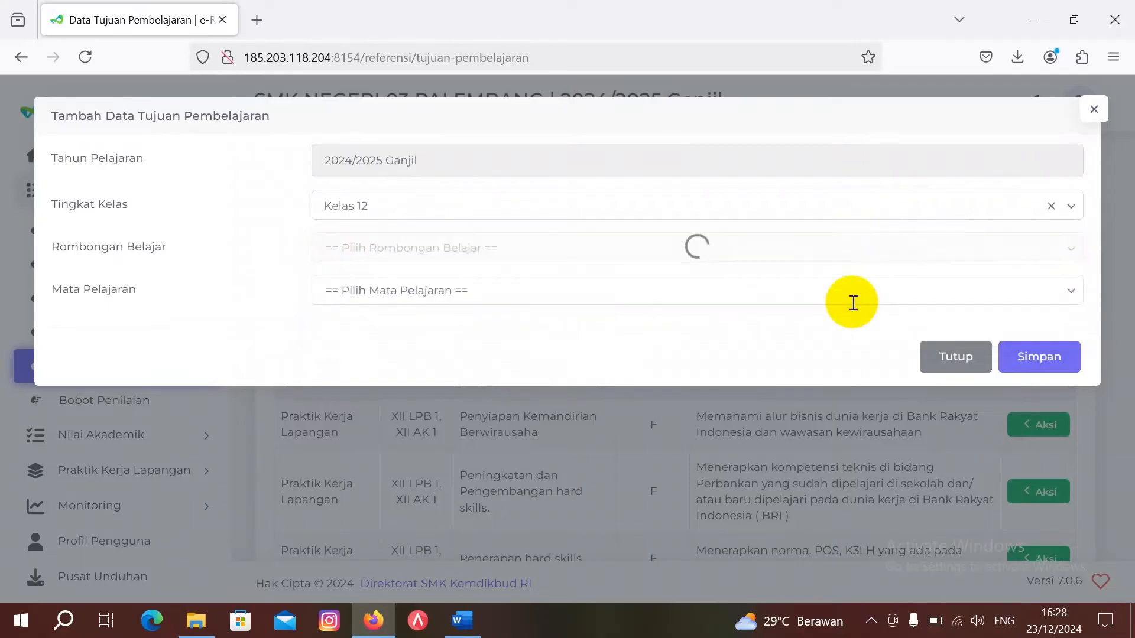
pyautogui.click(697, 245)
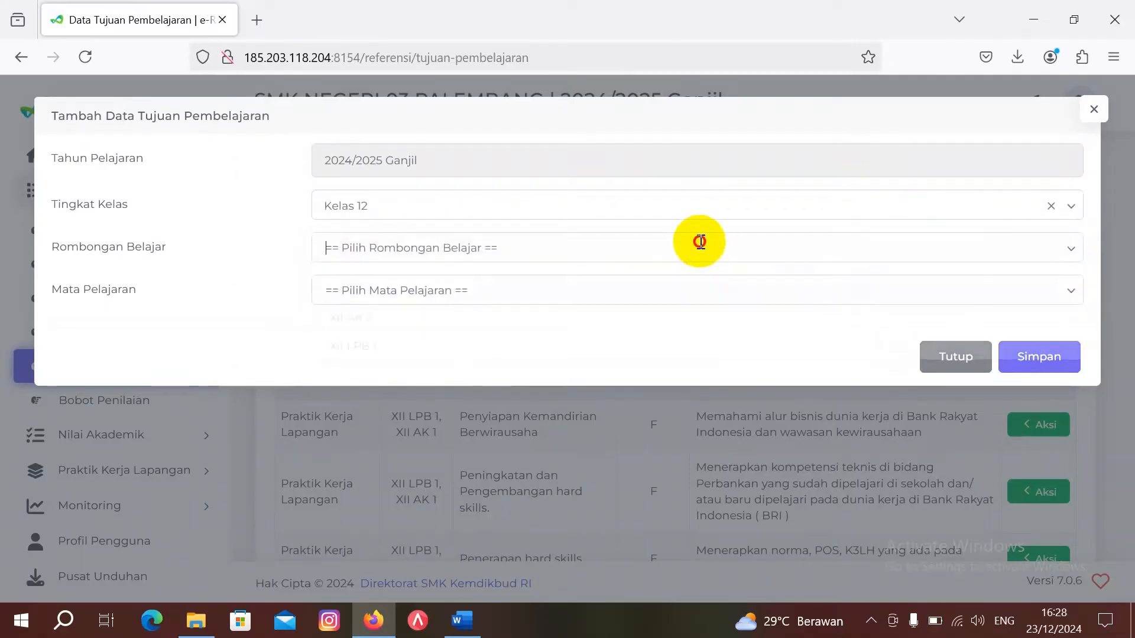
pyautogui.click(696, 314)
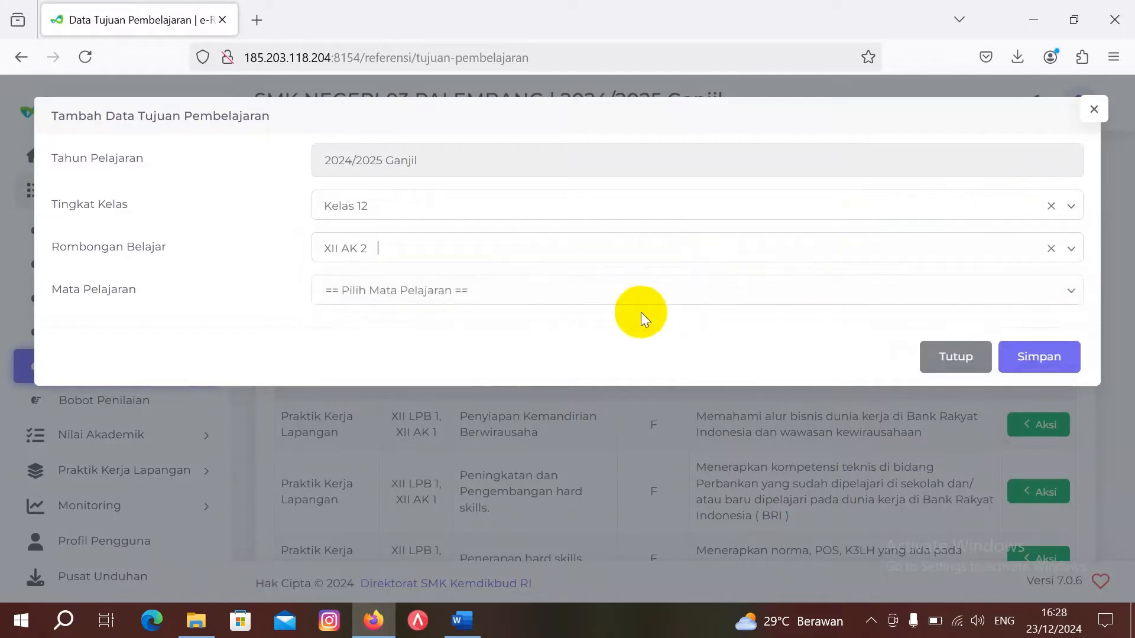
pyautogui.click(615, 289)
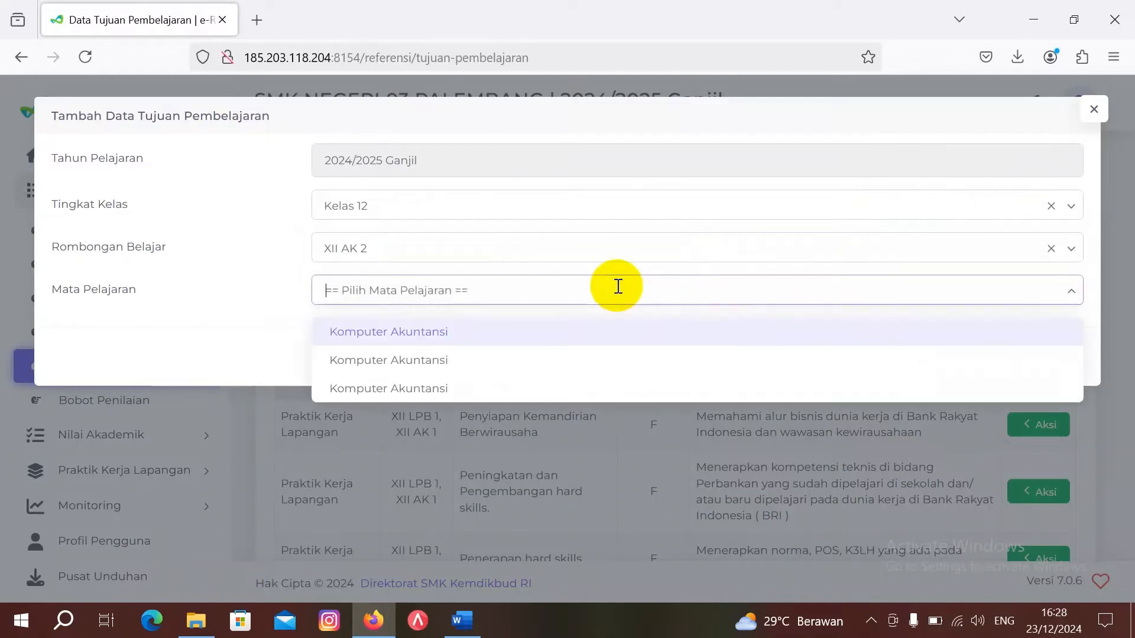
pyautogui.click(612, 335)
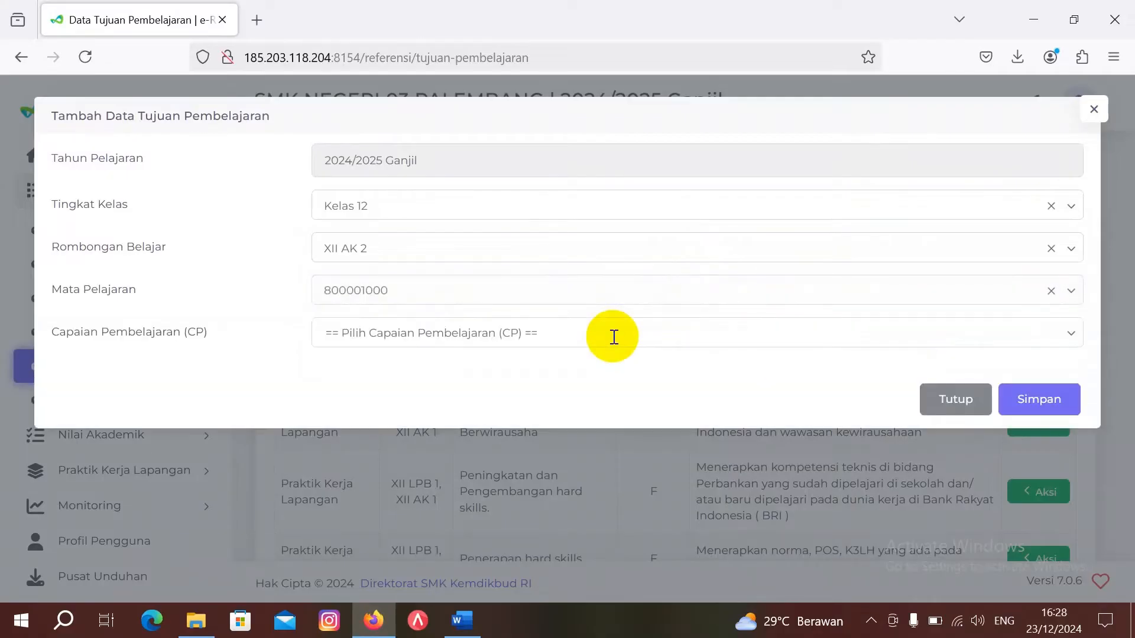
# Step: Choose the communication-ethics CP and download its TP template
pyautogui.click(595, 332)
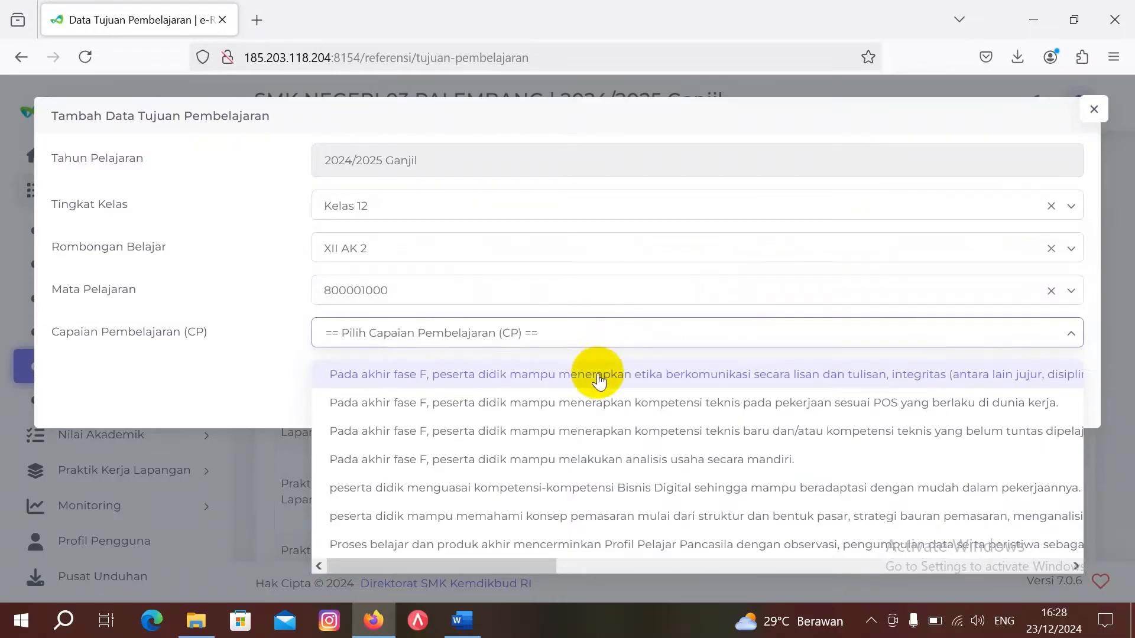
pyautogui.hscroll(4, 599, 382)
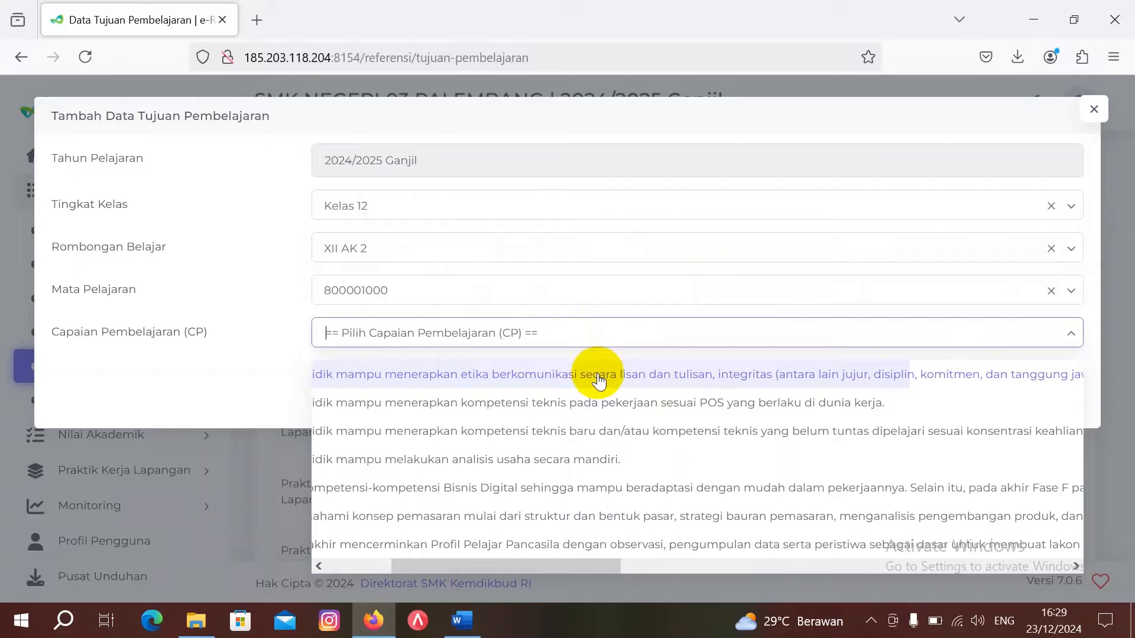
pyautogui.hscroll(2, 599, 381)
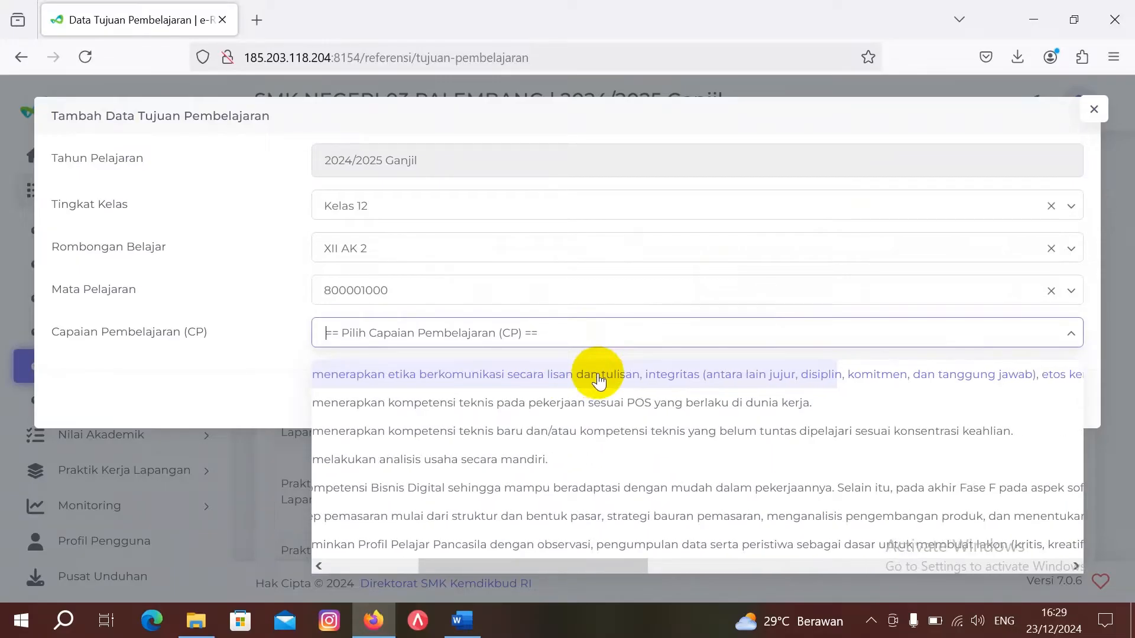
pyautogui.hscroll(5, 599, 381)
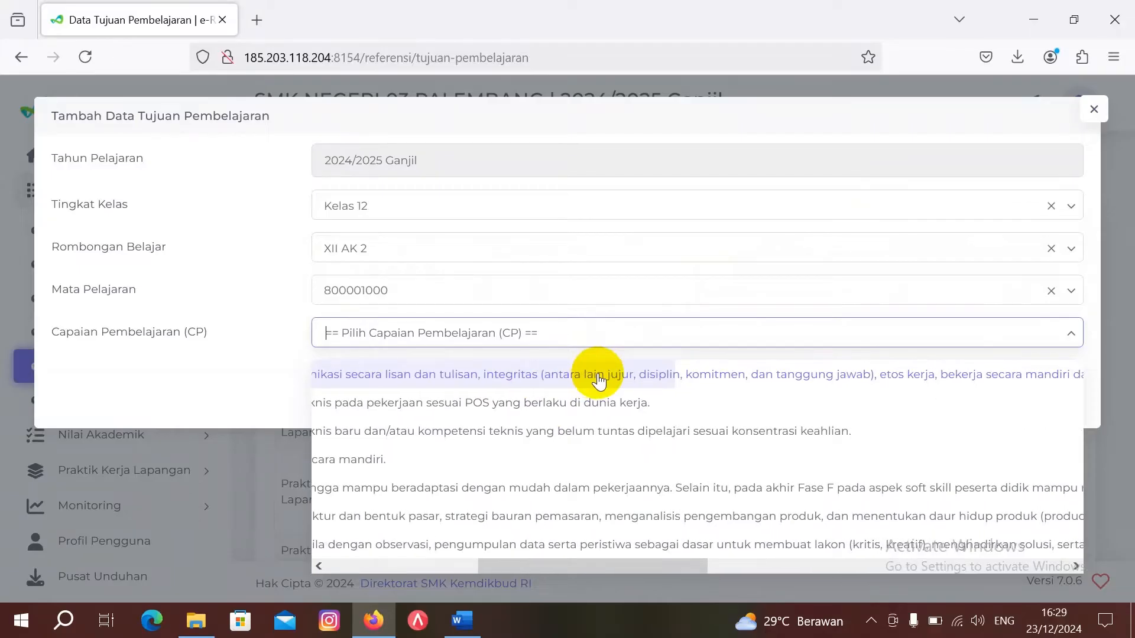
pyautogui.hscroll(7, 599, 382)
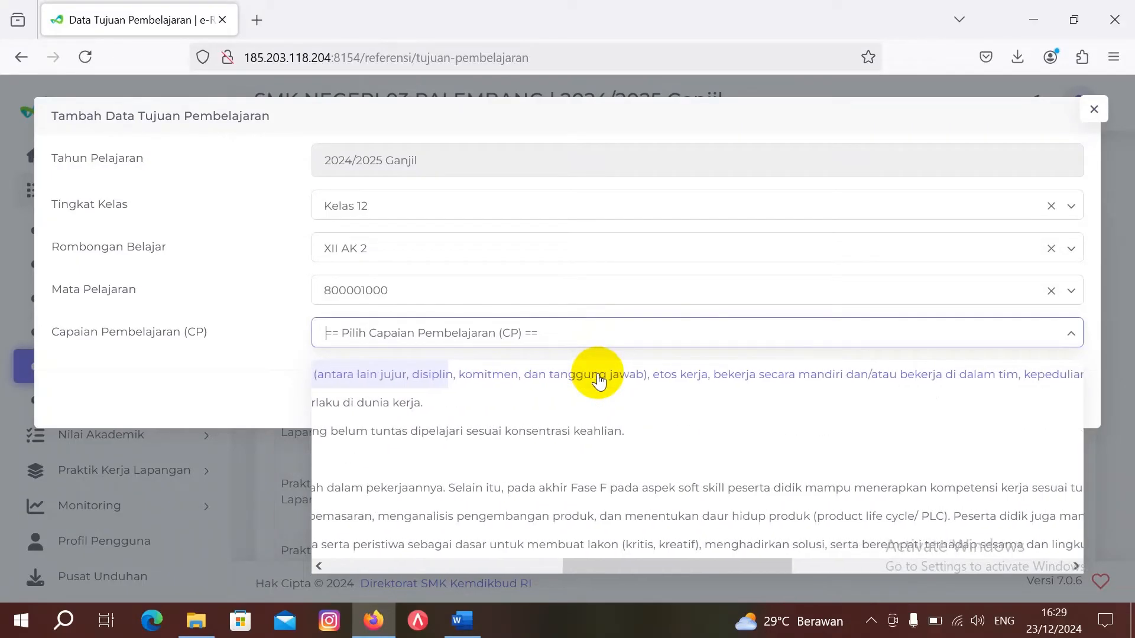
pyautogui.hscroll(7, 598, 381)
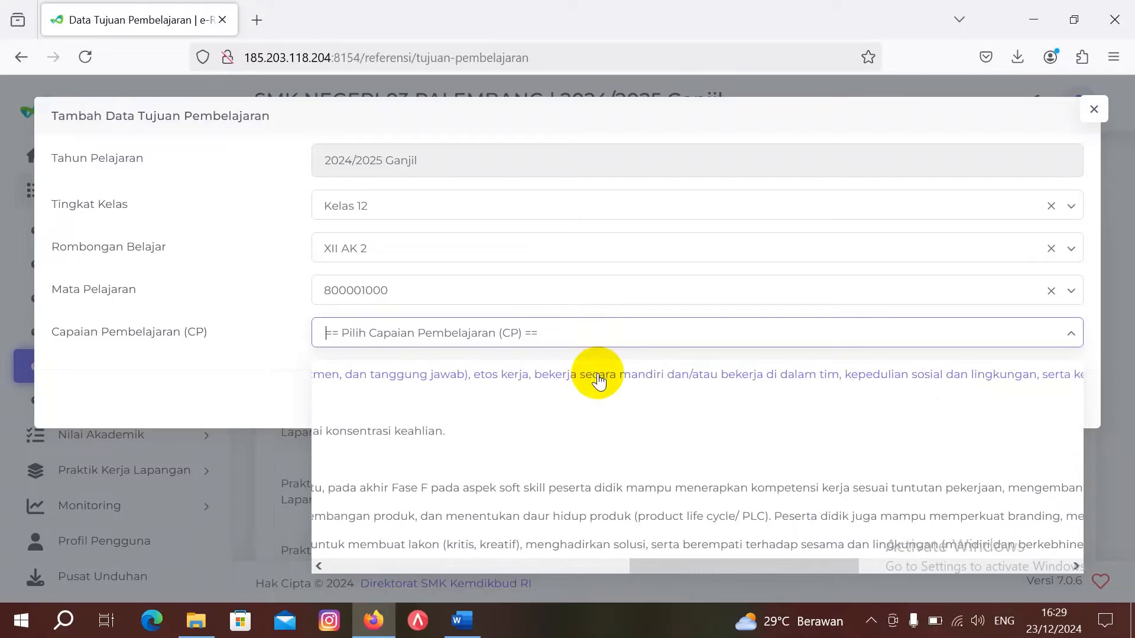
pyautogui.hscroll(1, 599, 381)
pyautogui.hscroll(5, 599, 381)
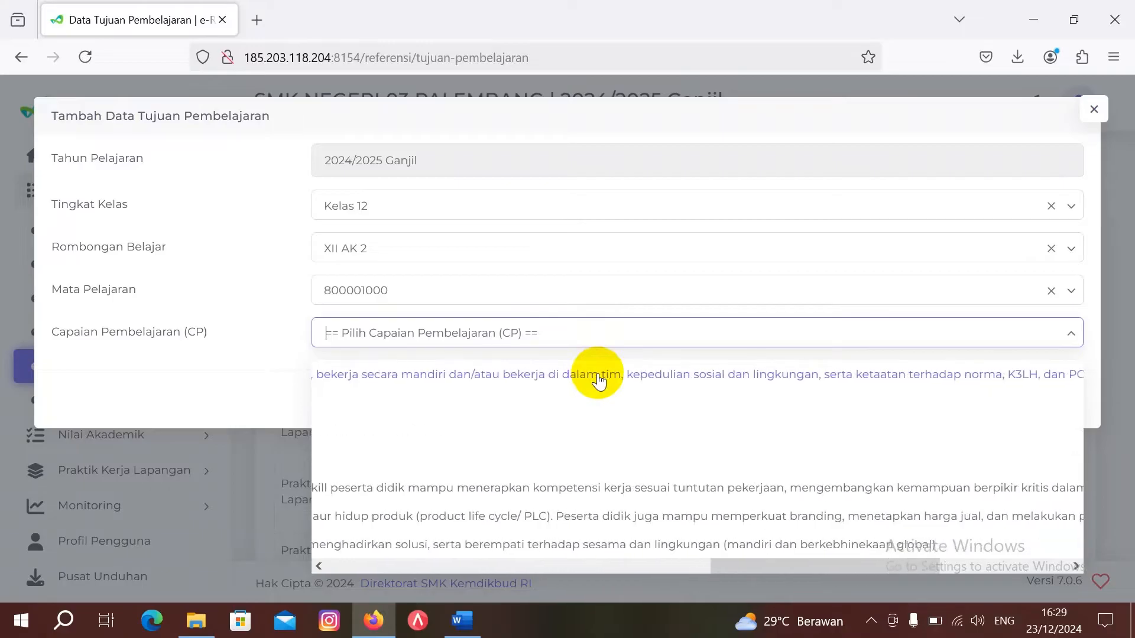
pyautogui.hscroll(3, 598, 381)
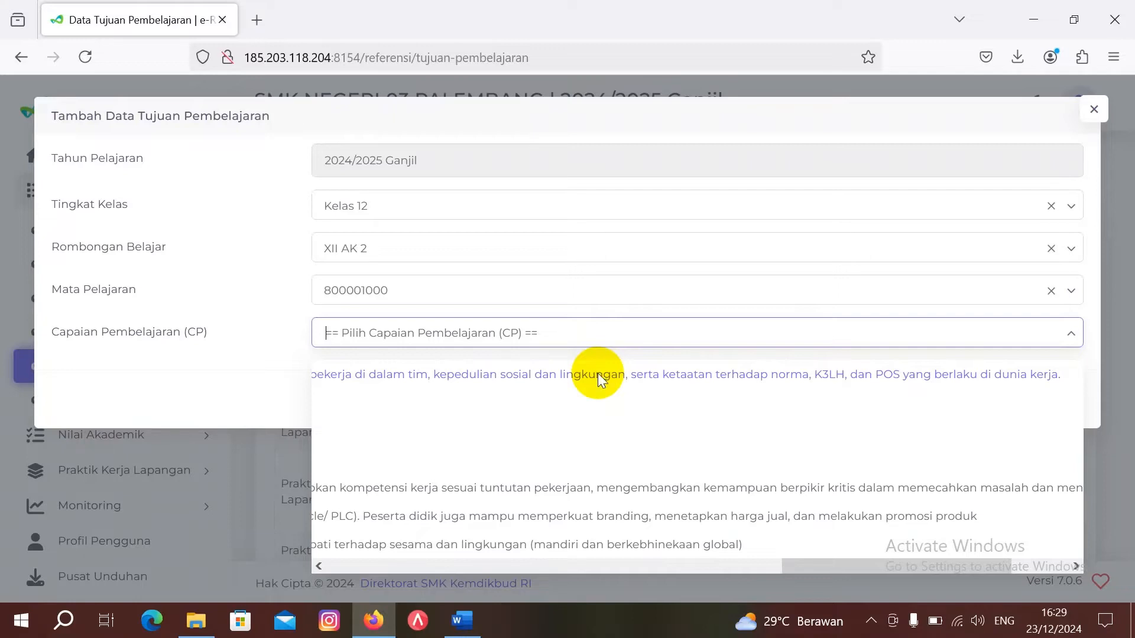
pyautogui.click(597, 374)
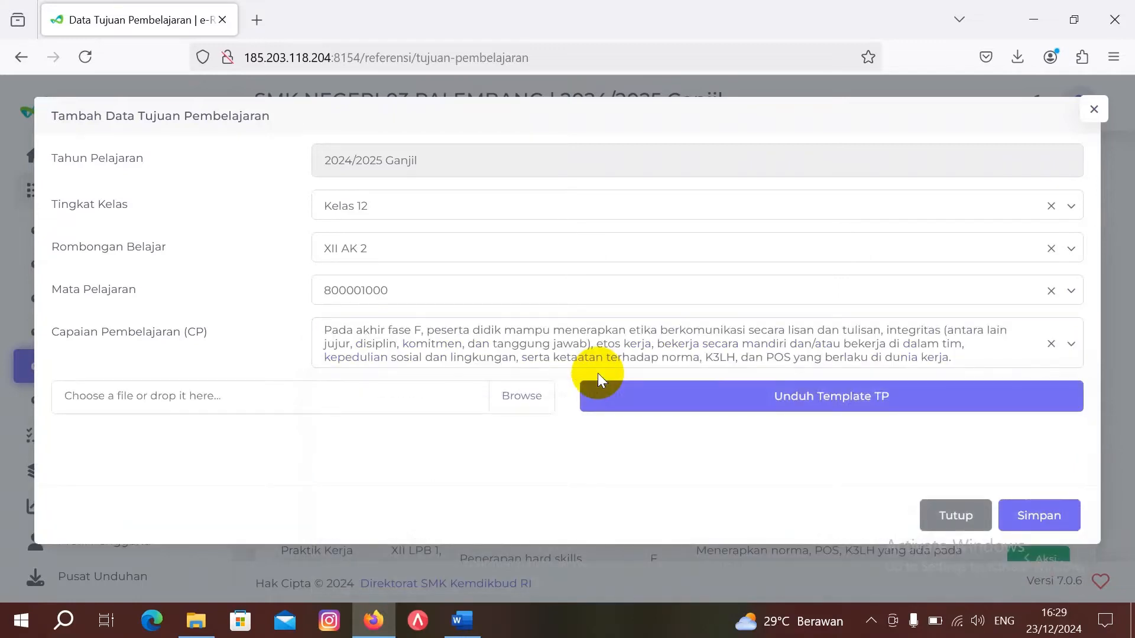
pyautogui.click(719, 404)
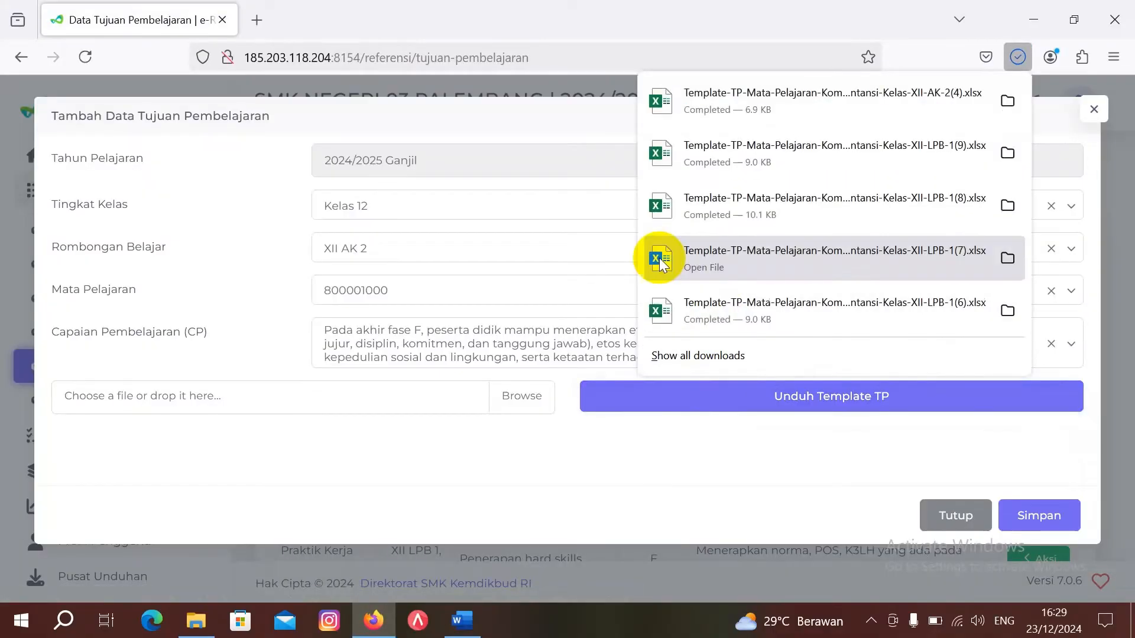
# Step: Open the downloaded XII AK 2 template with editing enabled and check the Word PKL reference document
pyautogui.click(760, 98)
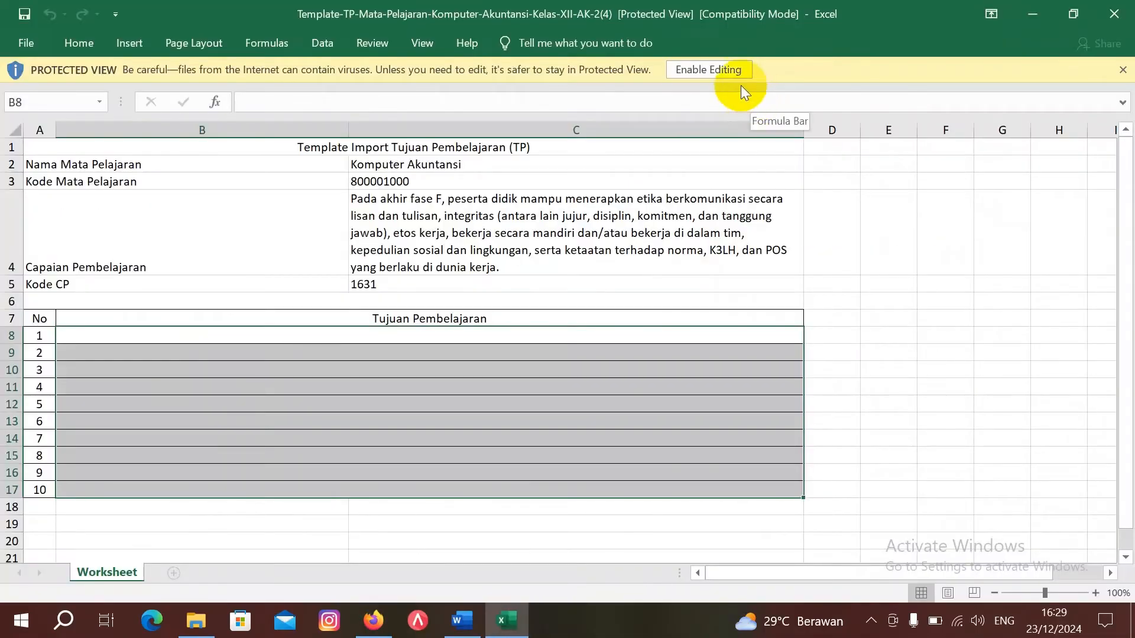
pyautogui.click(738, 68)
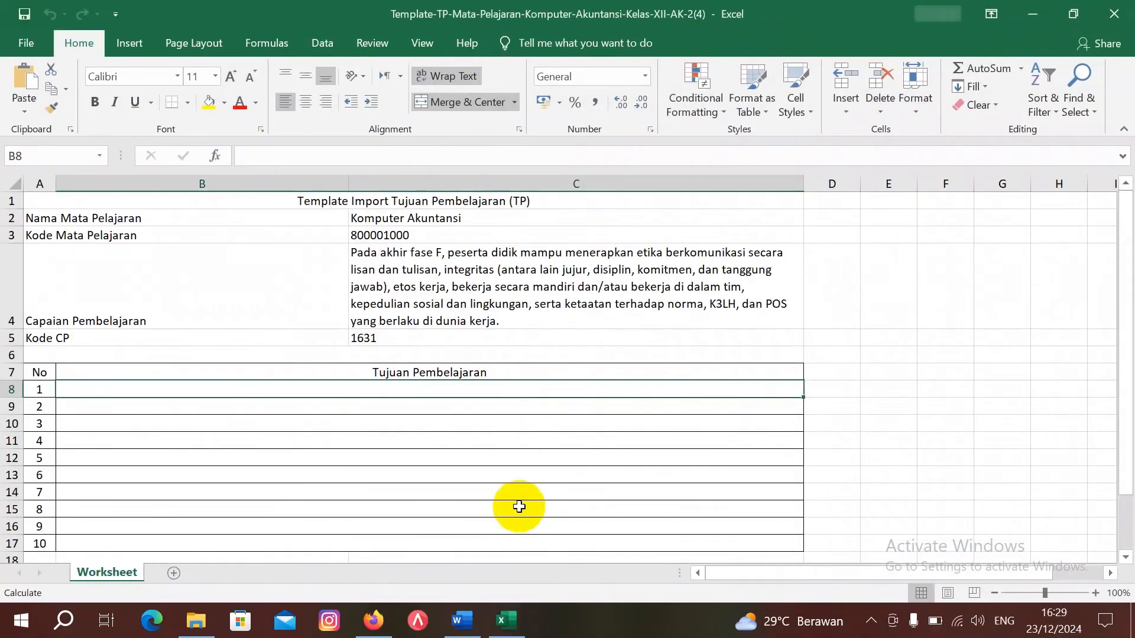
pyautogui.moveTo(458, 618)
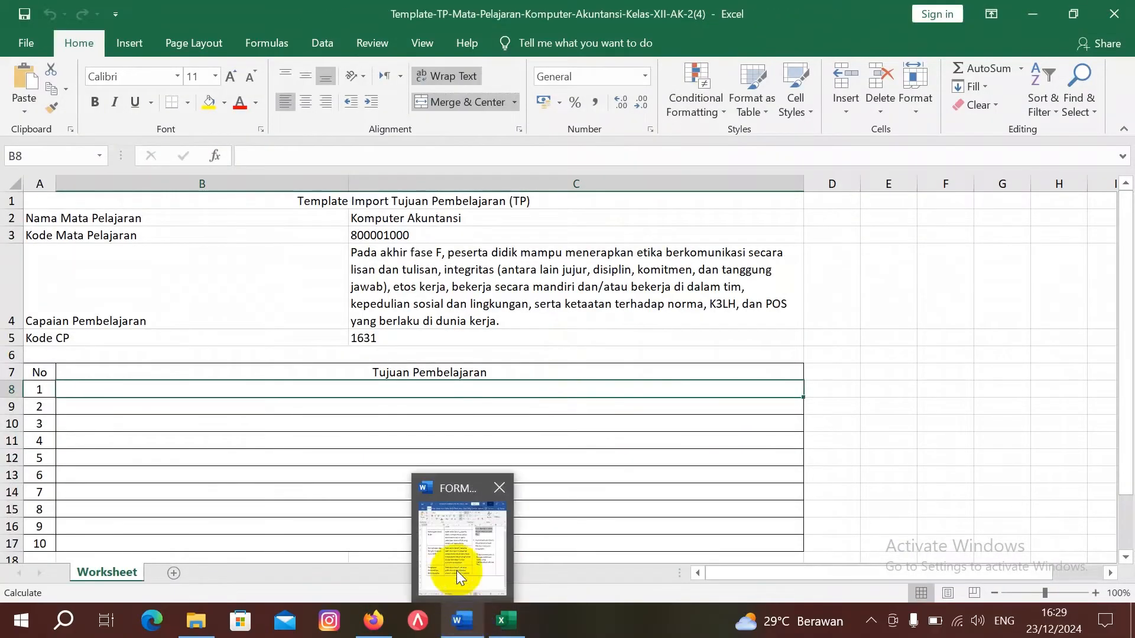
pyautogui.click(455, 561)
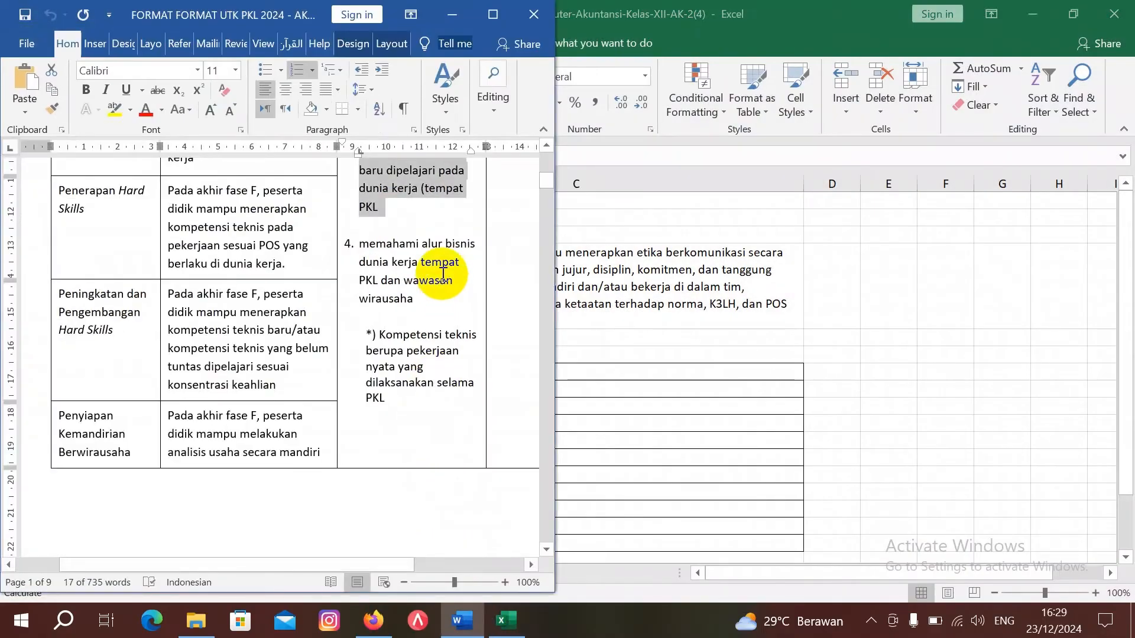
pyautogui.scroll(4, 444, 260)
pyautogui.scroll(4, 443, 275)
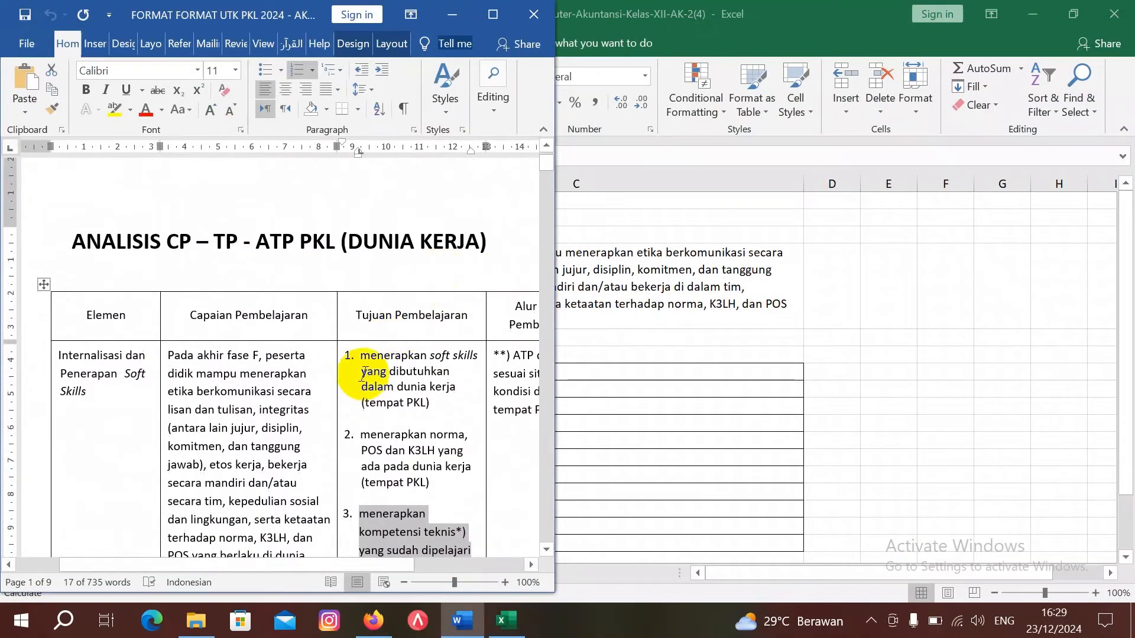
pyautogui.click(642, 388)
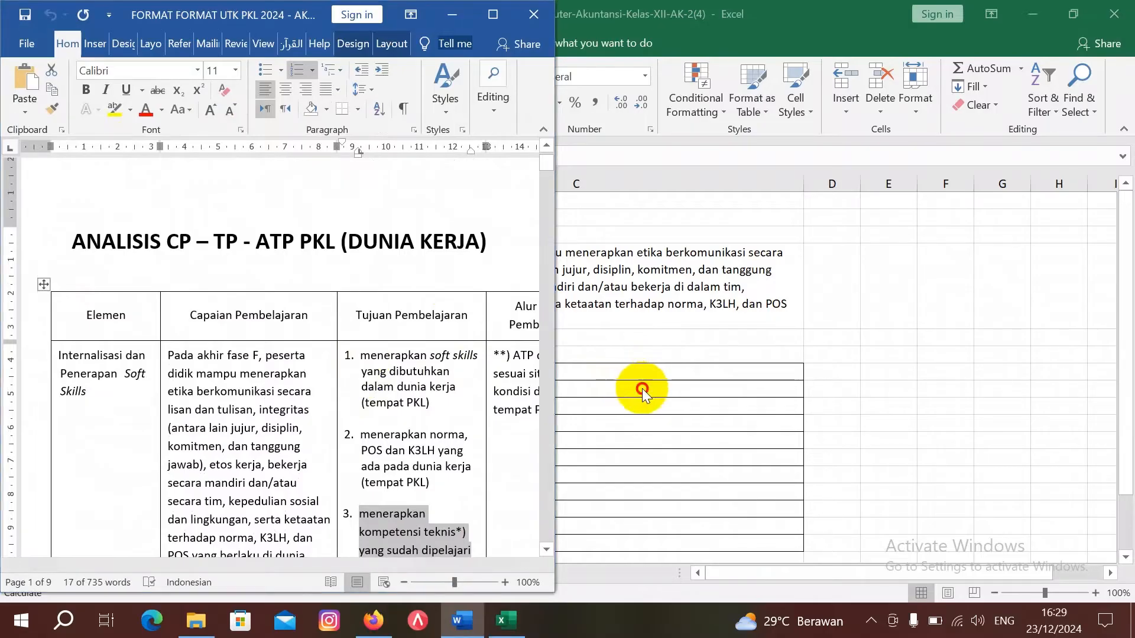
# Step: Enter objective 1 as 'Menerapkan soft skills yang dibutuhkan dalam dunia kerja di Badan Pemeriksa Keuangan ( BPK )'
pyautogui.write('M')
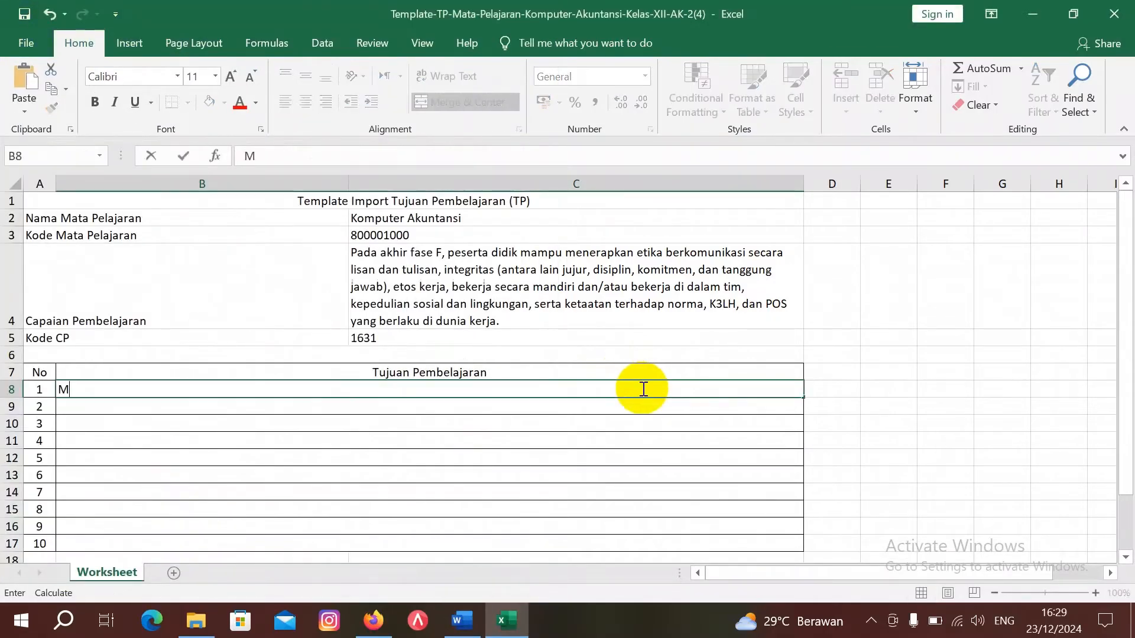
pyautogui.write('enerapka')
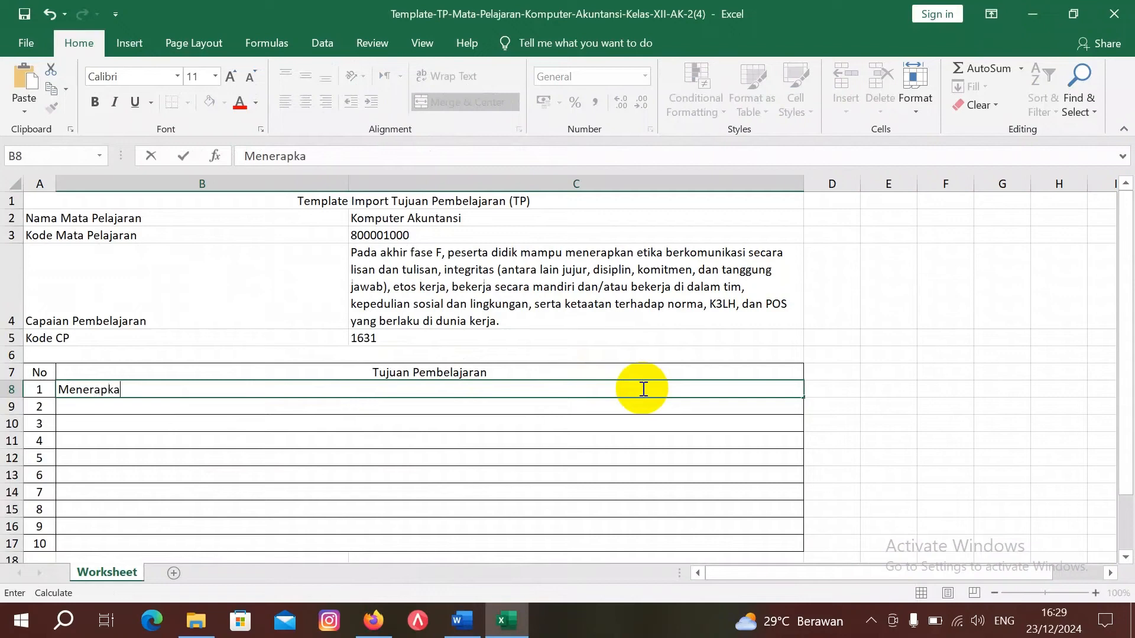
pyautogui.write('n soft skills ')
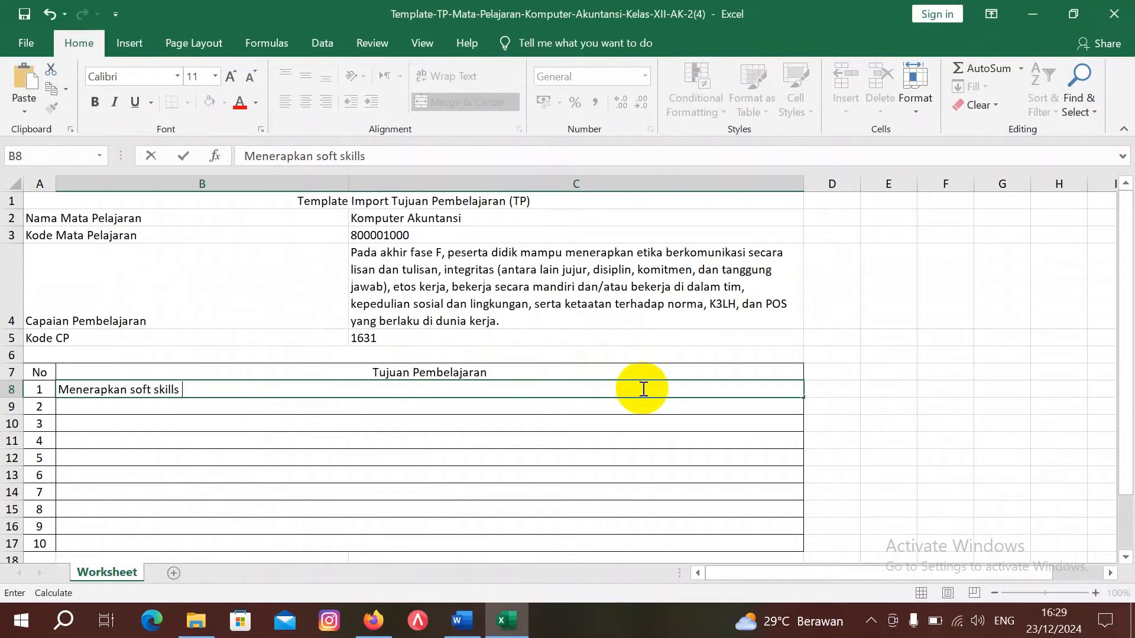
pyautogui.write('yang dibutuhak')
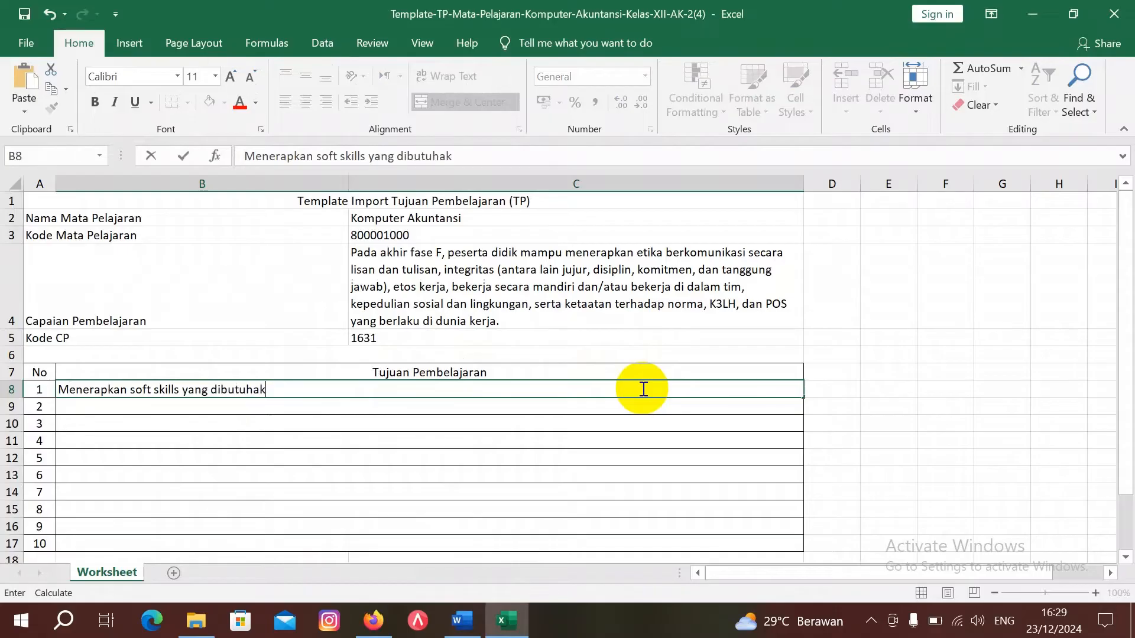
pyautogui.write('kand alam')
pyautogui.press('BackSpace')
pyautogui.press('BackSpace')
pyautogui.press('BackSpace')
pyautogui.press('BackSpace')
pyautogui.write('dala')
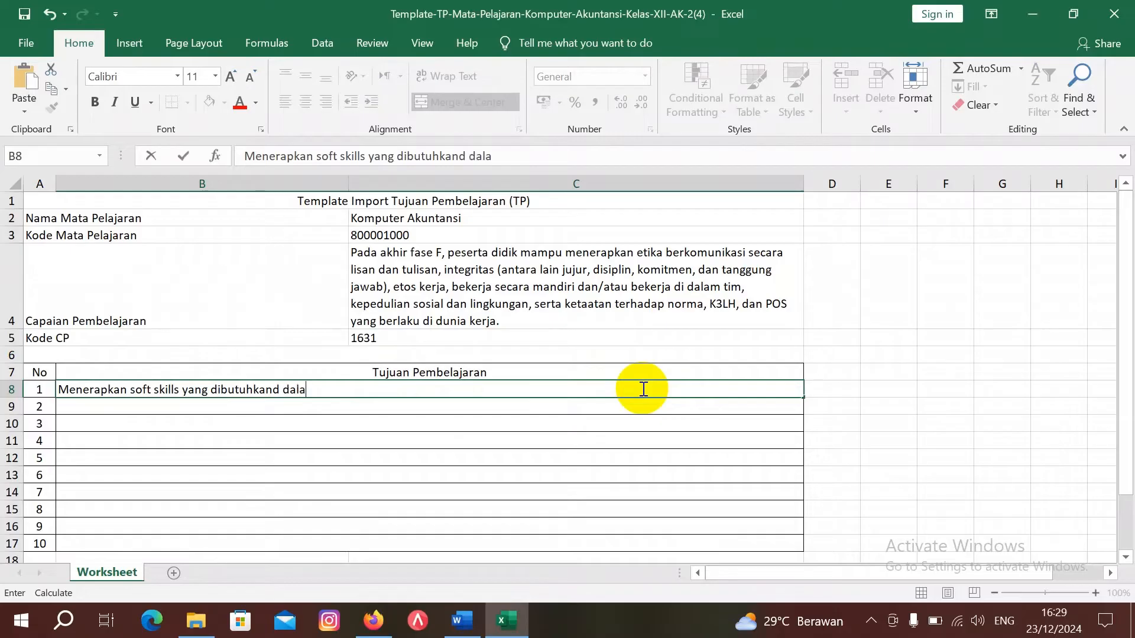
pyautogui.write('m dunia ke')
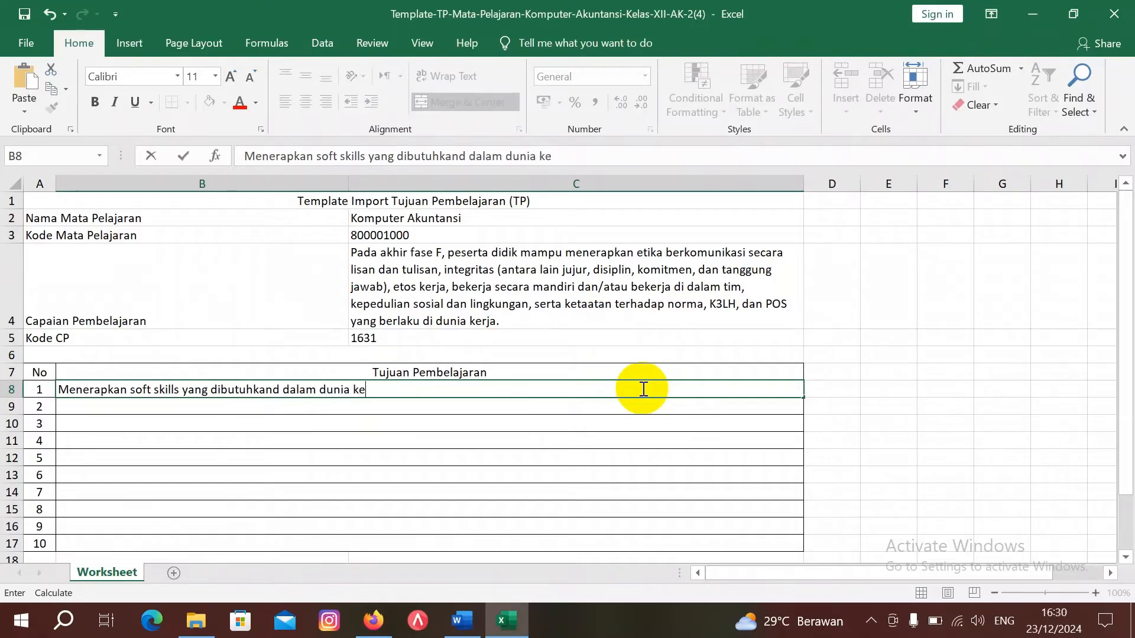
pyautogui.write('rja di Badan ')
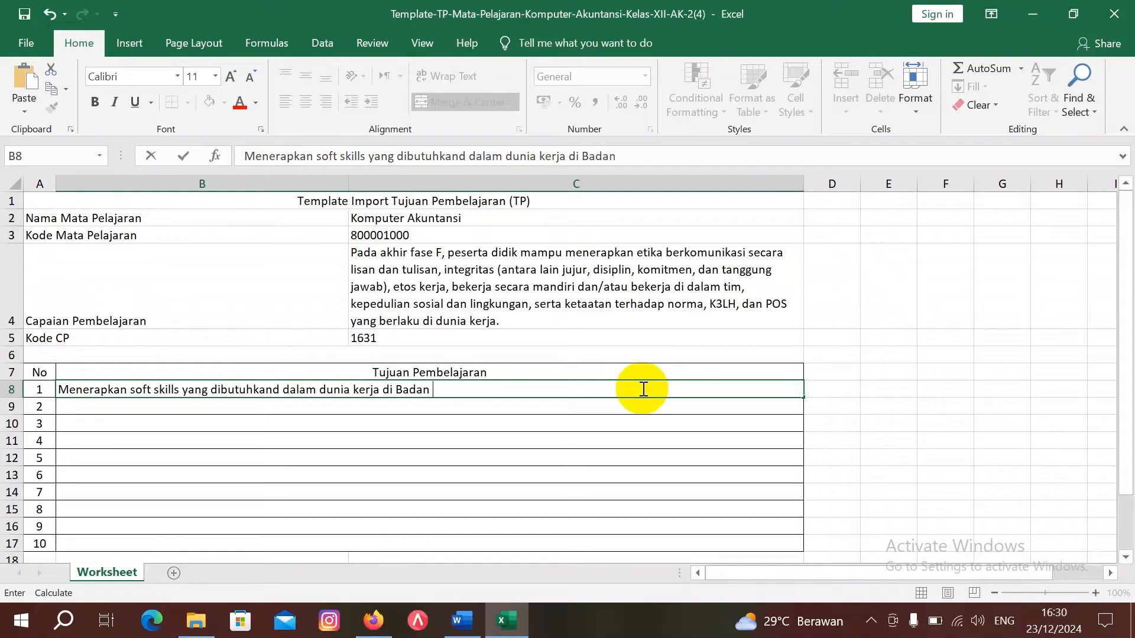
pyautogui.write('Pemeriksa ')
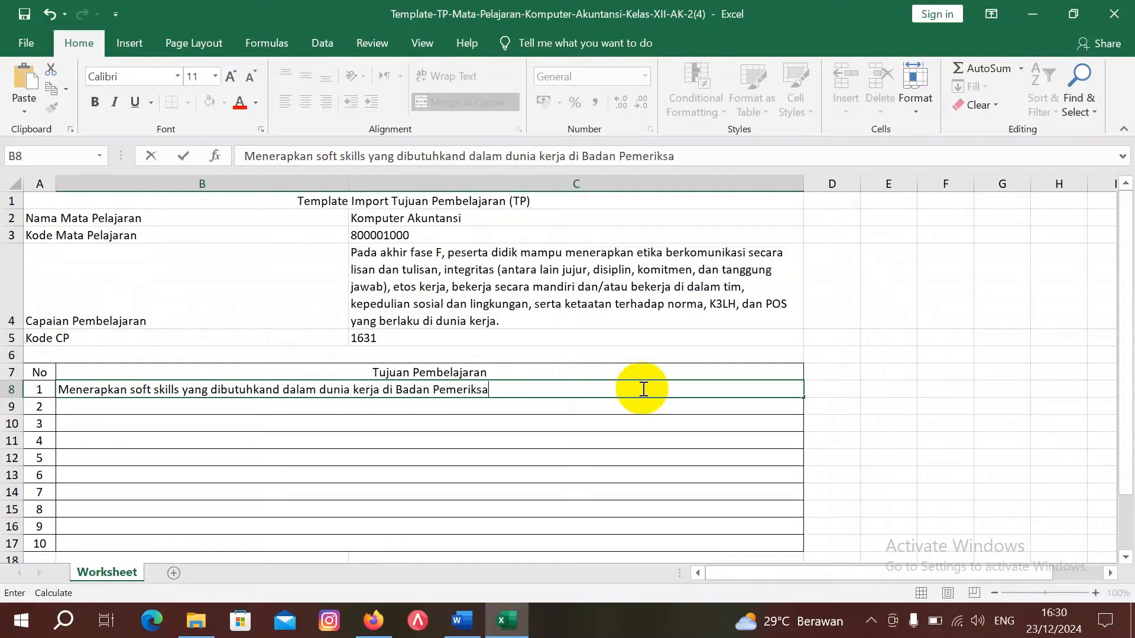
pyautogui.write('keua')
pyautogui.press('BackSpace')
pyautogui.press('BackSpace')
pyautogui.press('BackSpace')
pyautogui.press('BackSpace')
pyautogui.write('Keuangan ')
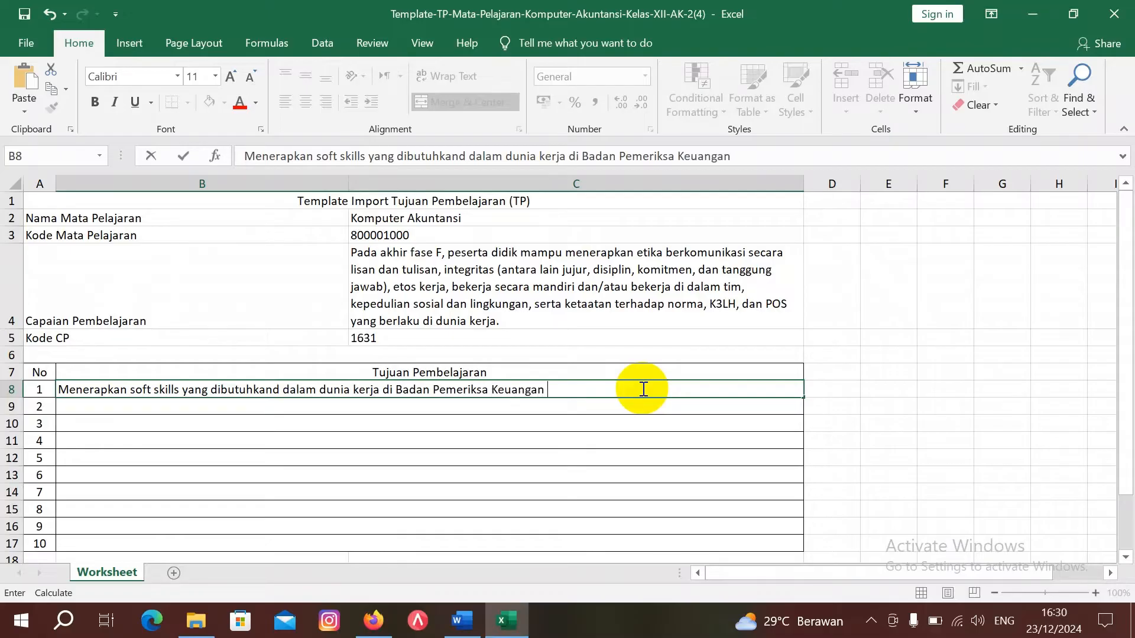
pyautogui.write('( BPK')
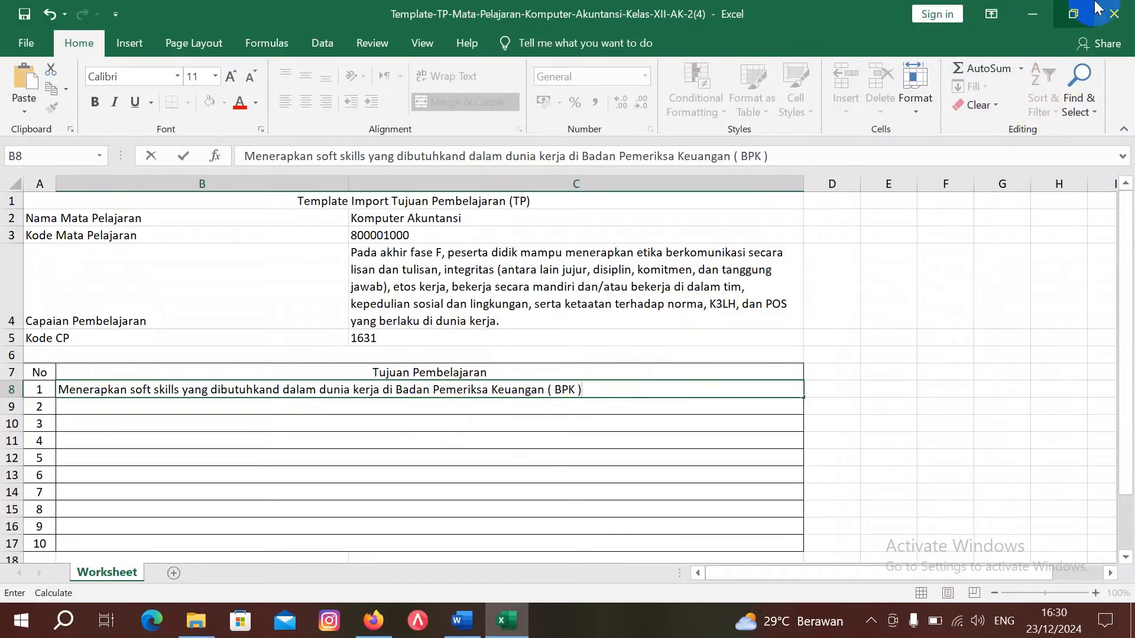
# Step: Save and close the workbook, then upload the filled XII AK 2 template and confirm the success message
pyautogui.click(1118, 16)
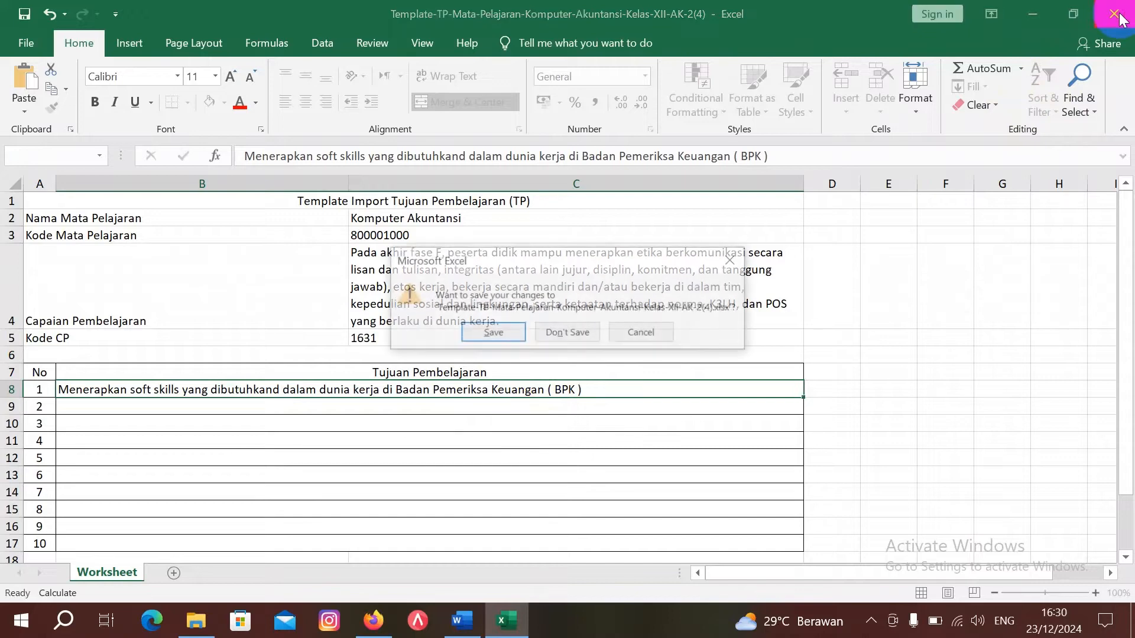
pyautogui.press('Return')
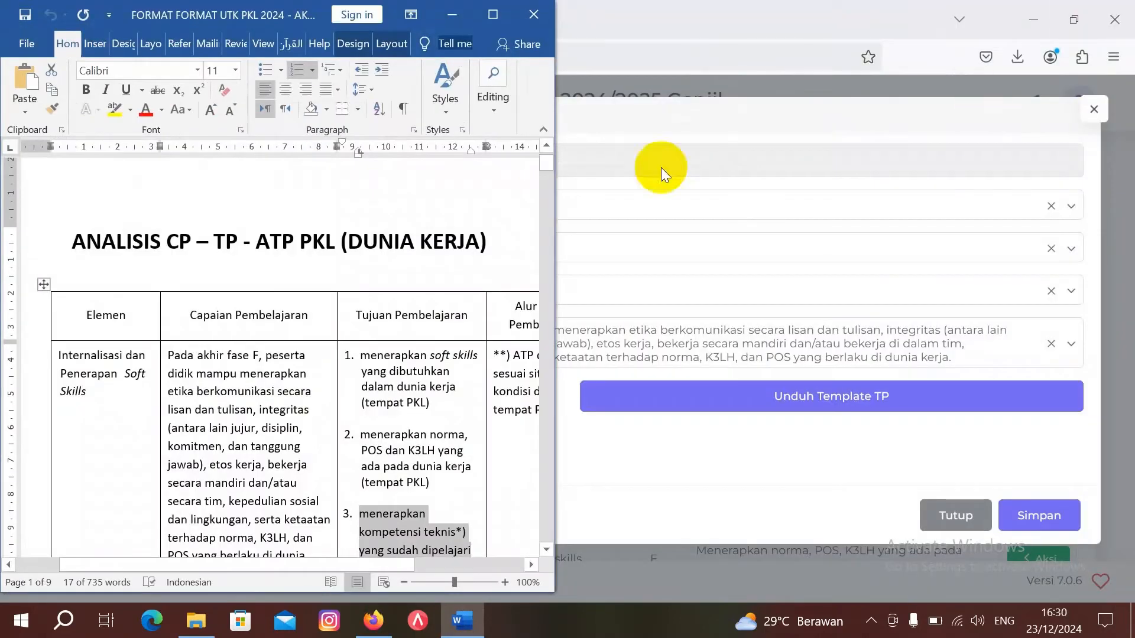
pyautogui.click(454, 11)
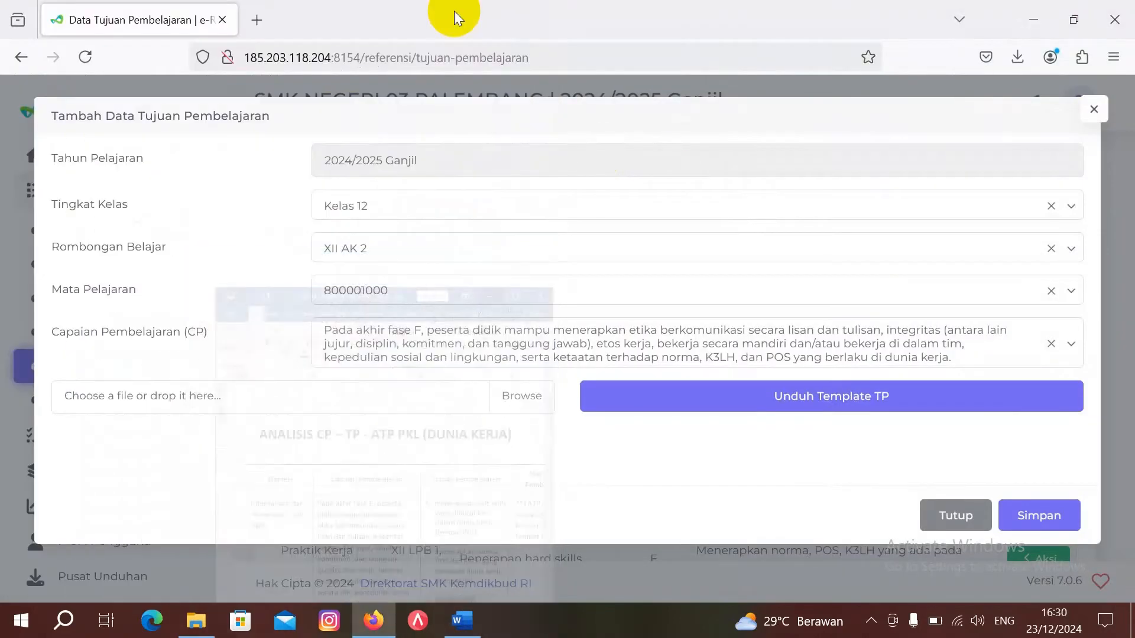
pyautogui.click(533, 399)
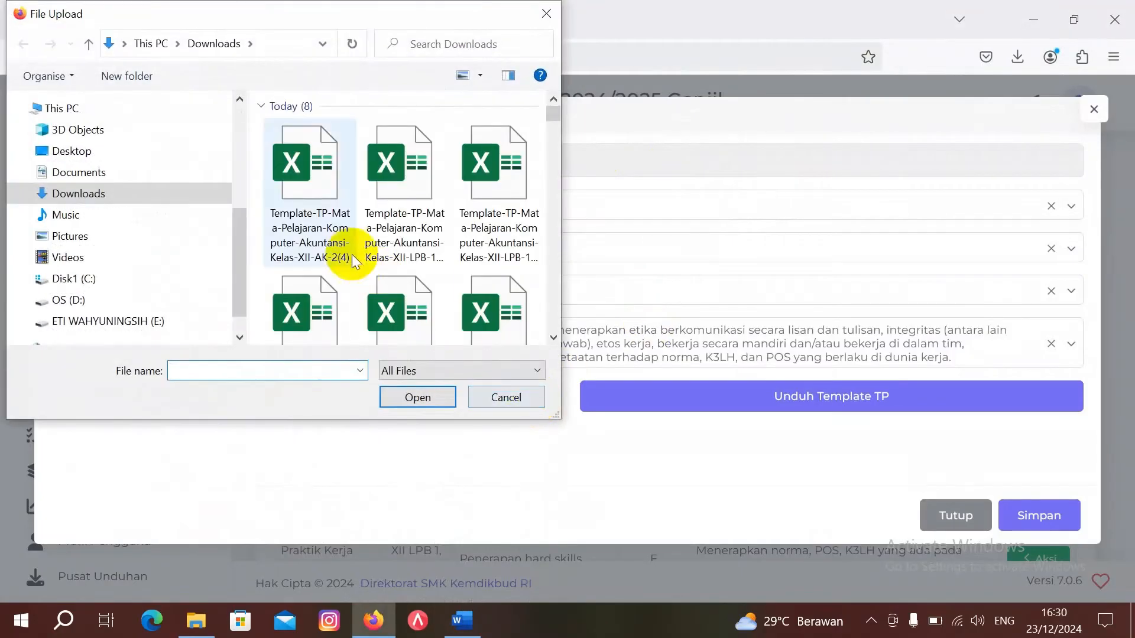
pyautogui.doubleClick(306, 210)
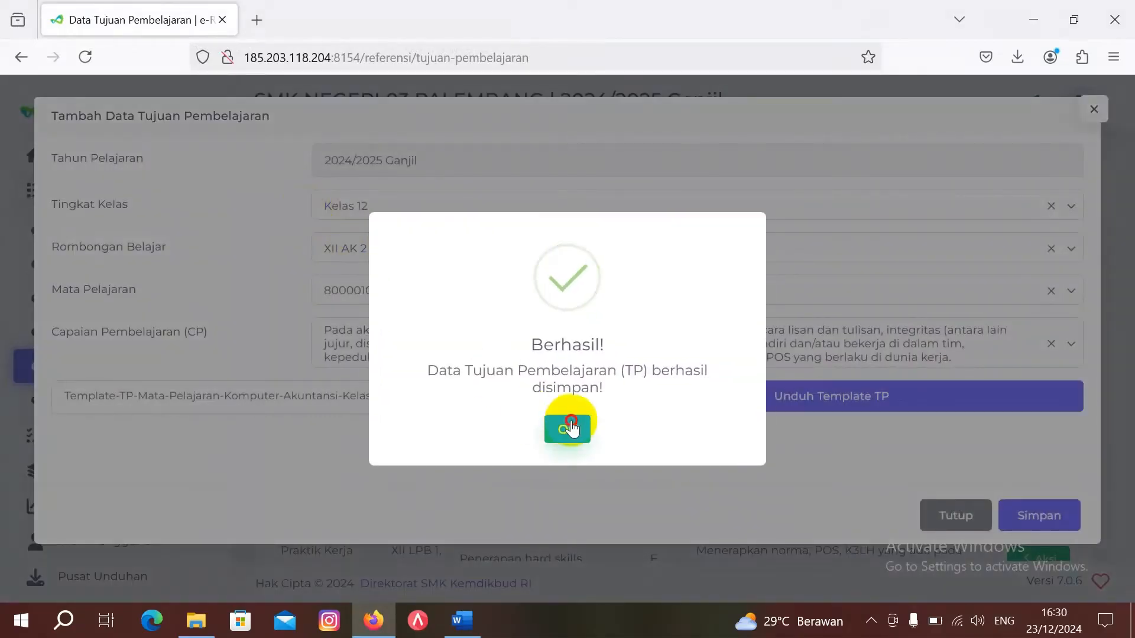
pyautogui.click(569, 429)
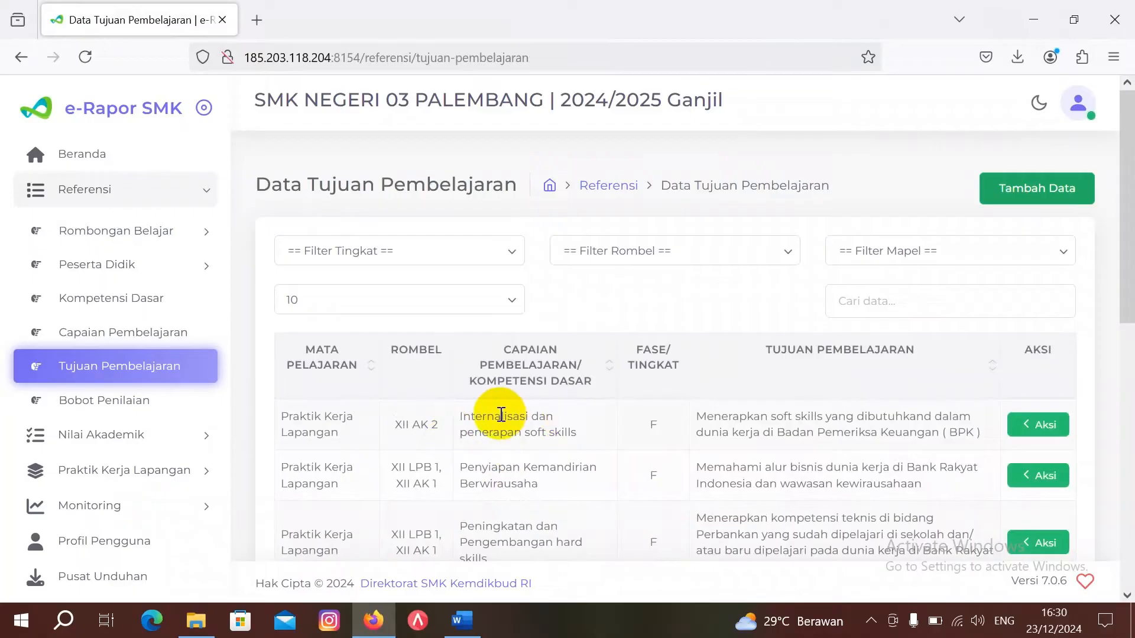
# Step: Start another objective entry for Kelas 12, XII AK 2, subject 800001000 Komputer Akuntansi
pyautogui.click(1029, 190)
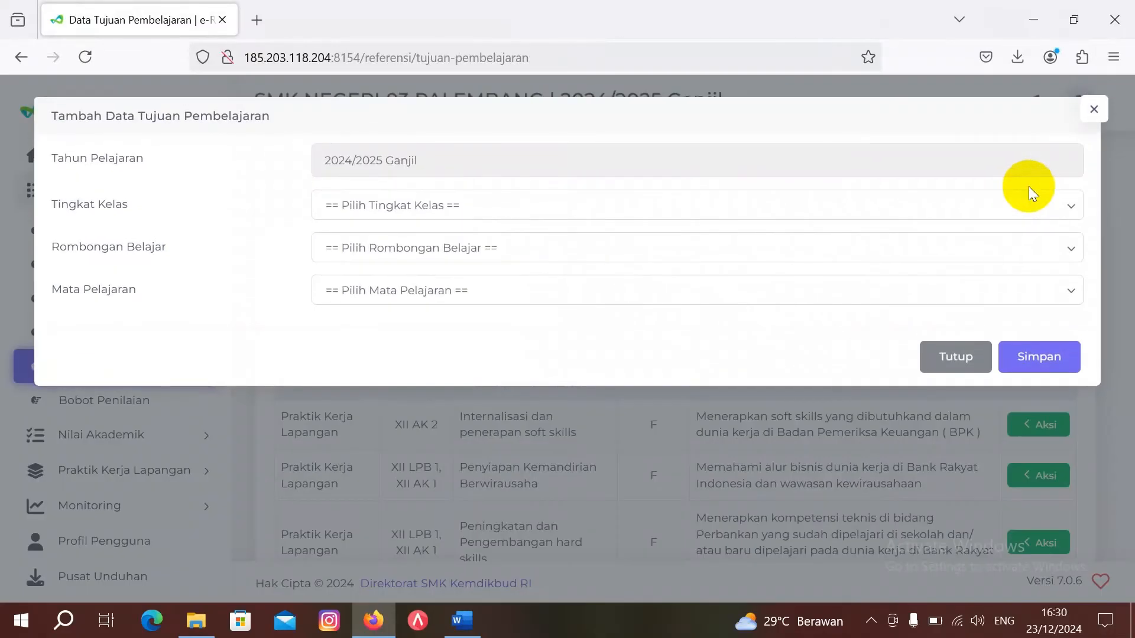
pyautogui.click(711, 213)
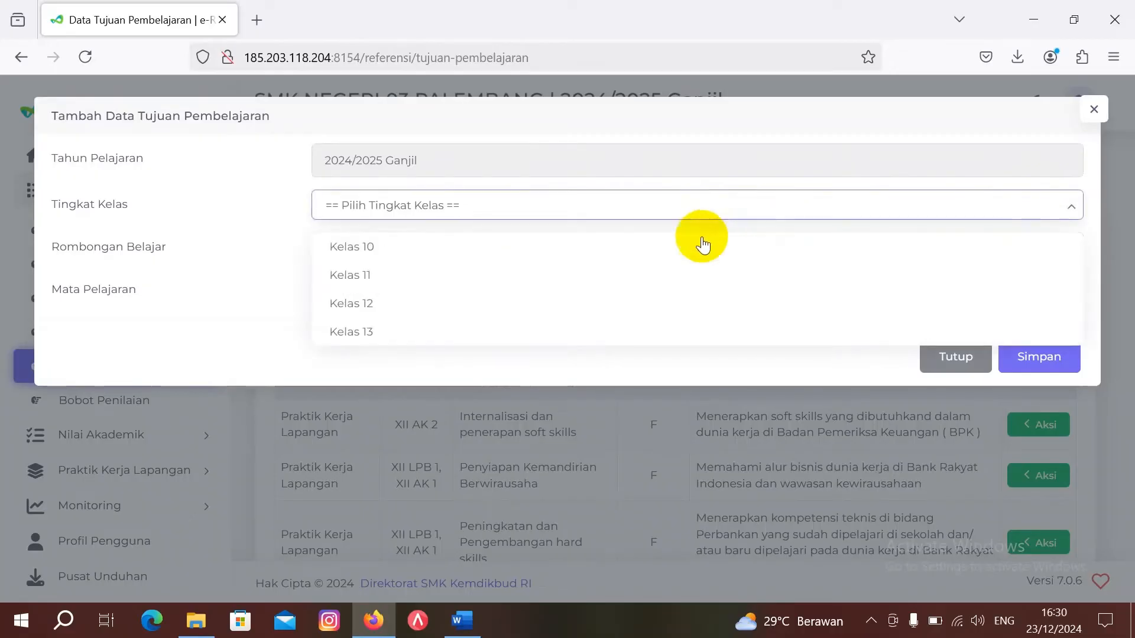
pyautogui.click(699, 303)
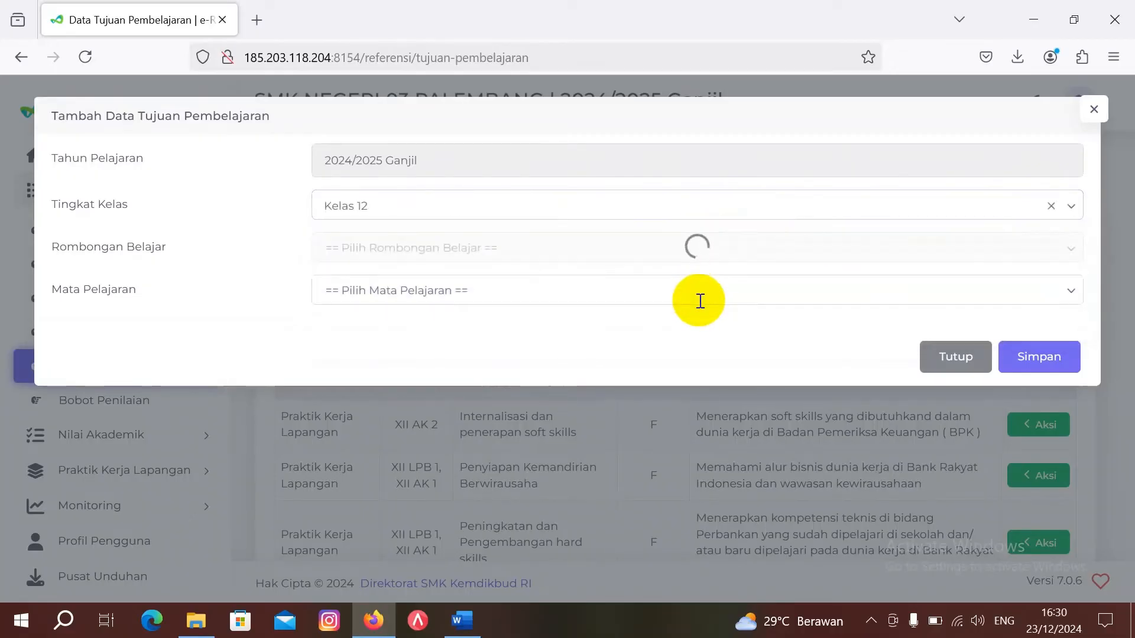
pyautogui.click(679, 248)
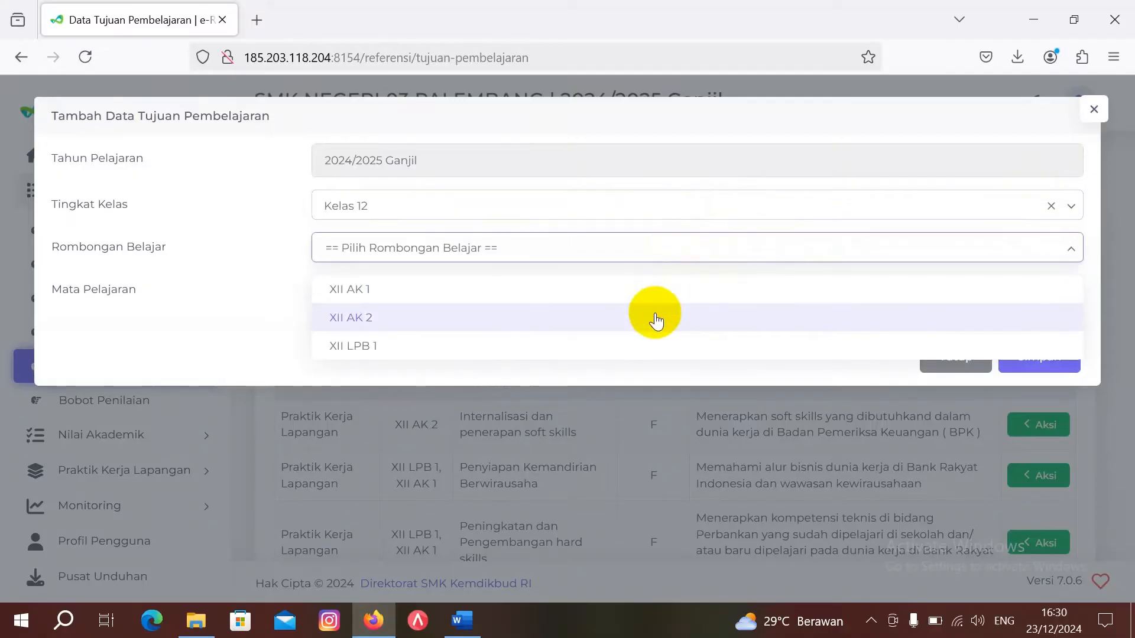
pyautogui.click(656, 319)
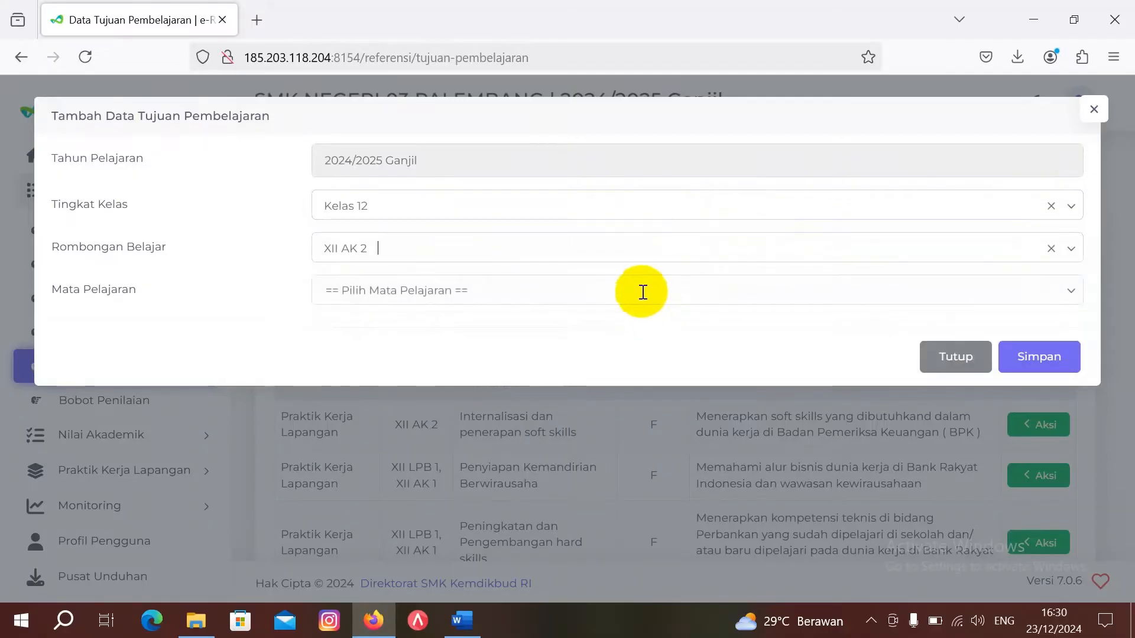
pyautogui.click(642, 292)
pyautogui.write('800001000')
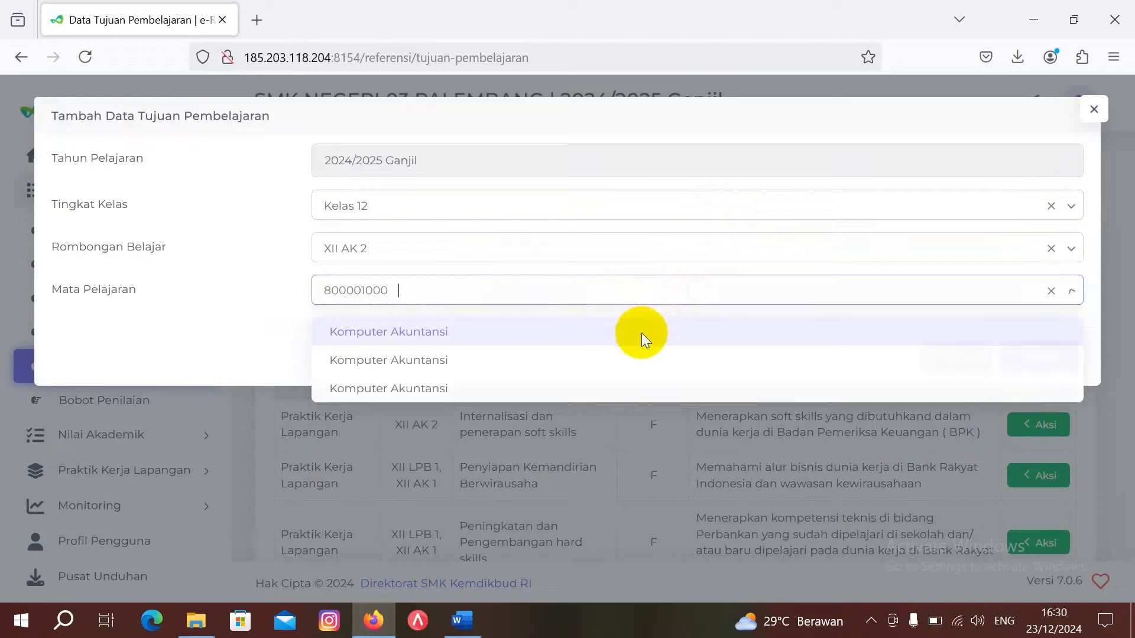
pyautogui.click(645, 340)
# Step: Choose the POS technical-competence CP, then download and open its TP template
pyautogui.click(607, 328)
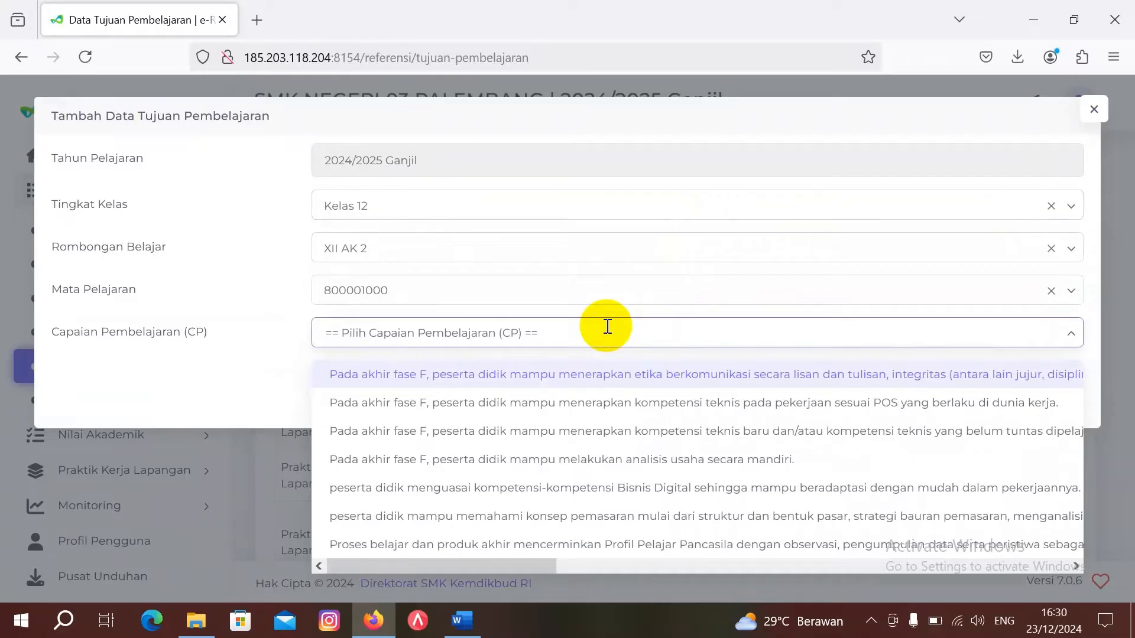
pyautogui.click(604, 404)
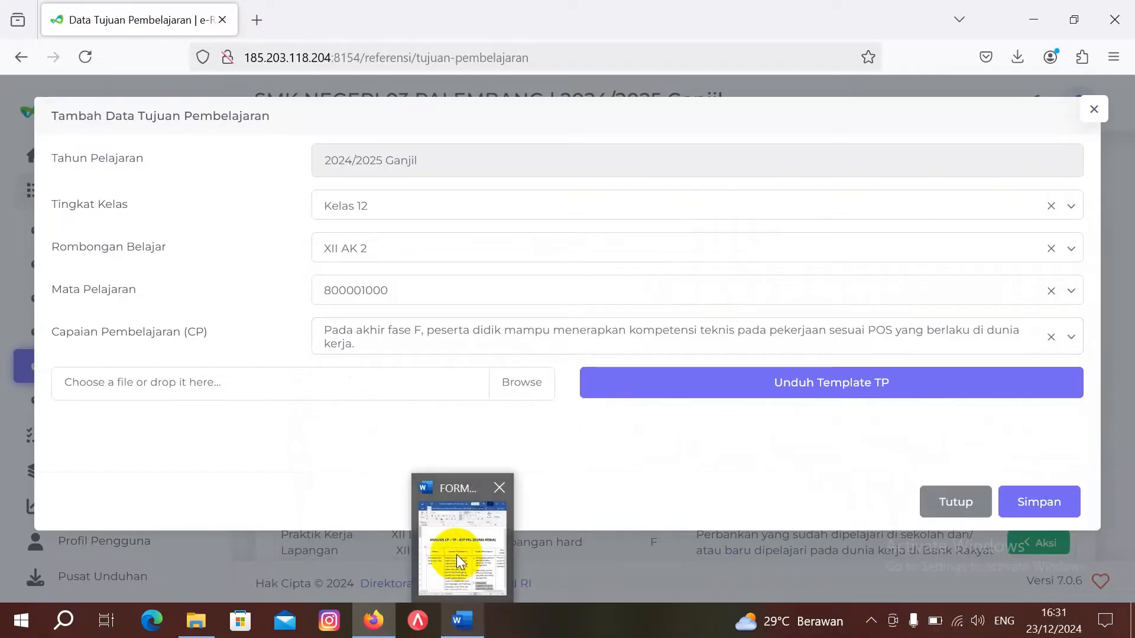
pyautogui.click(456, 554)
pyautogui.scroll(-5, 212, 420)
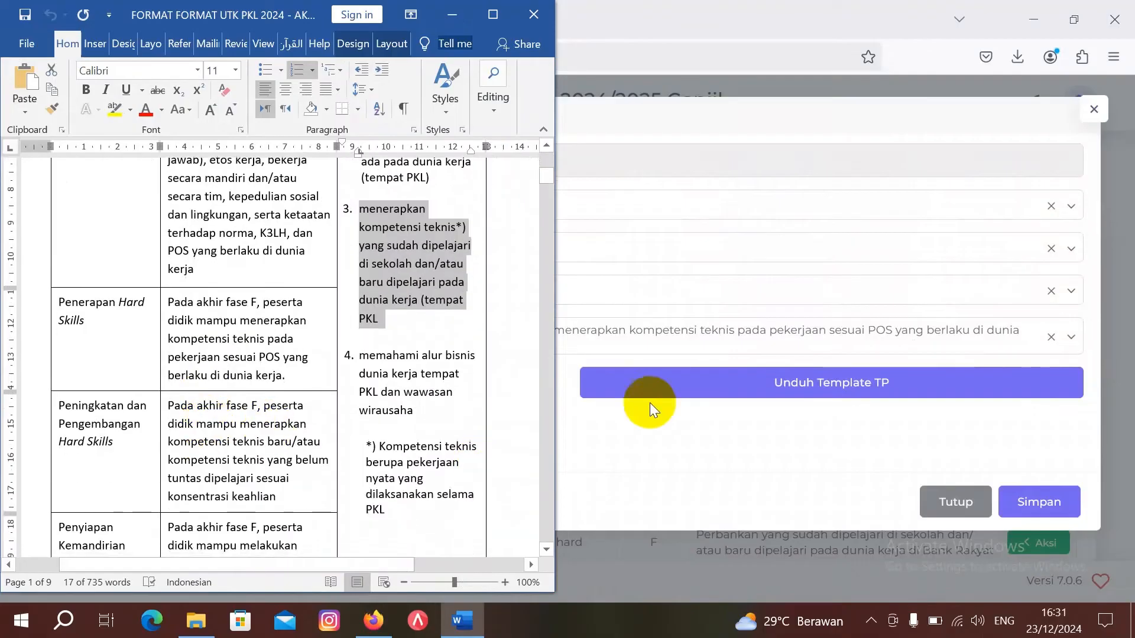
pyautogui.click(702, 456)
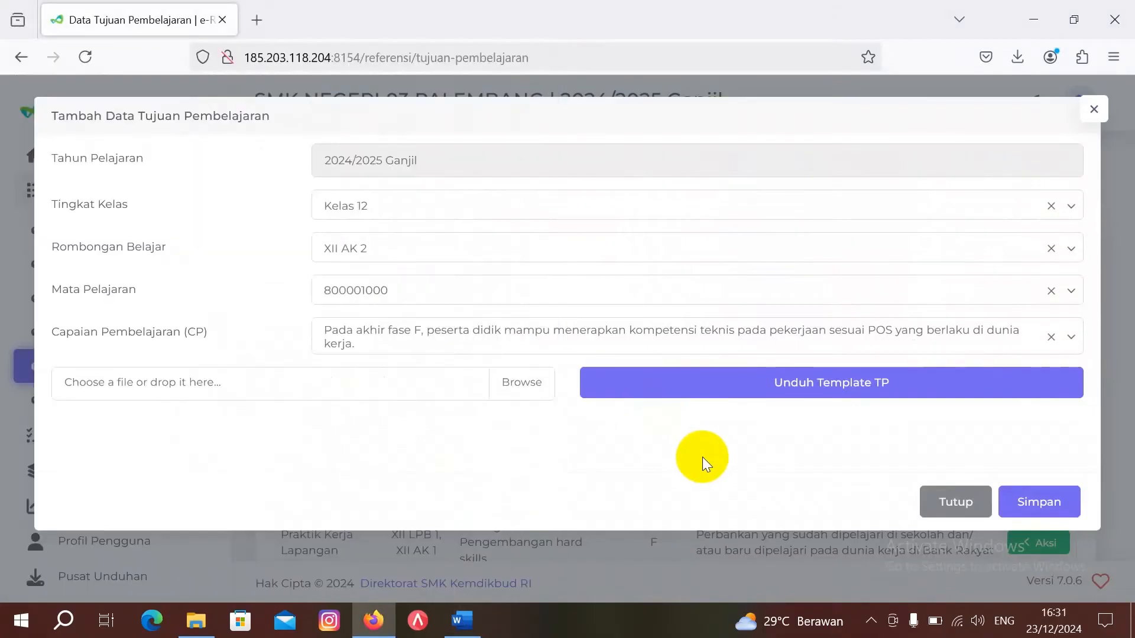
pyautogui.click(791, 387)
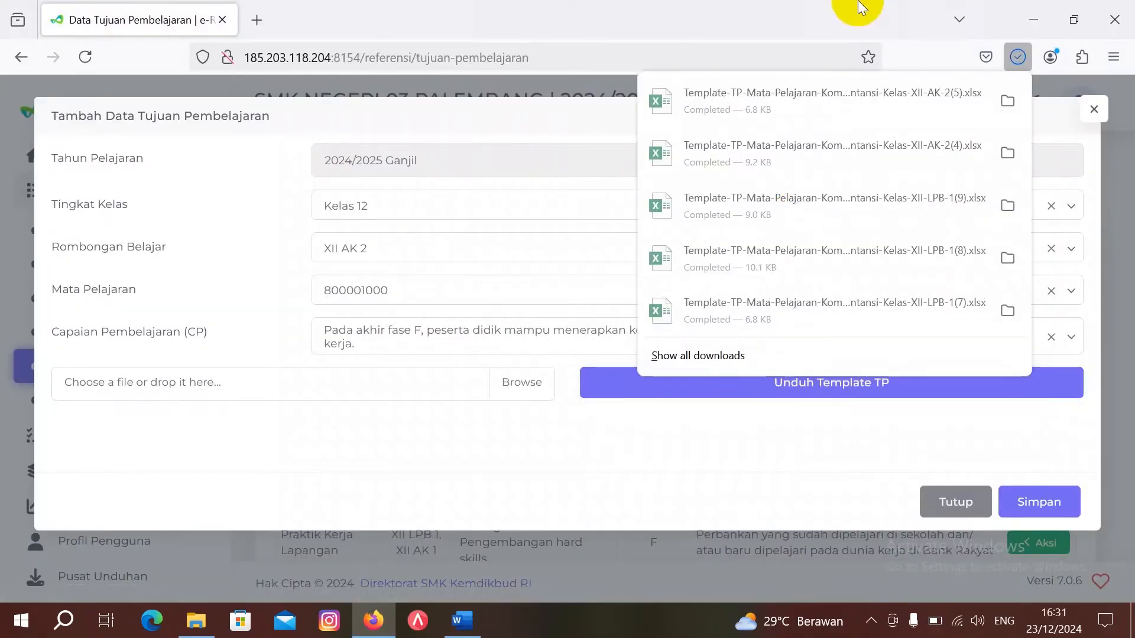
pyautogui.click(842, 105)
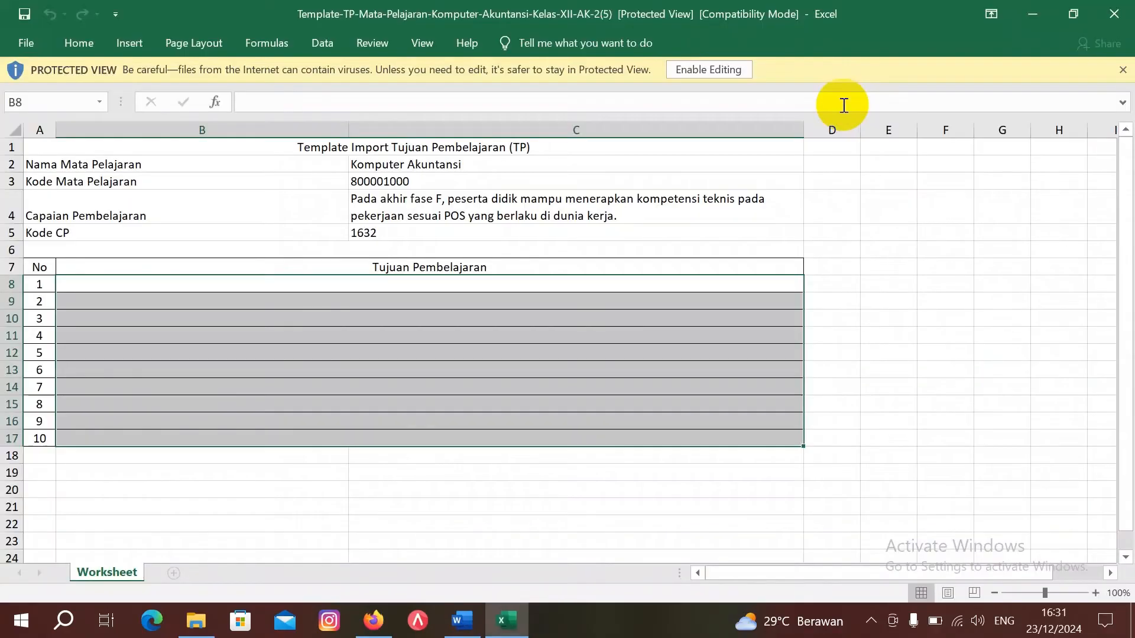
# Step: Enable editing on the new template and look up the objective wording in the reference document
pyautogui.click(736, 70)
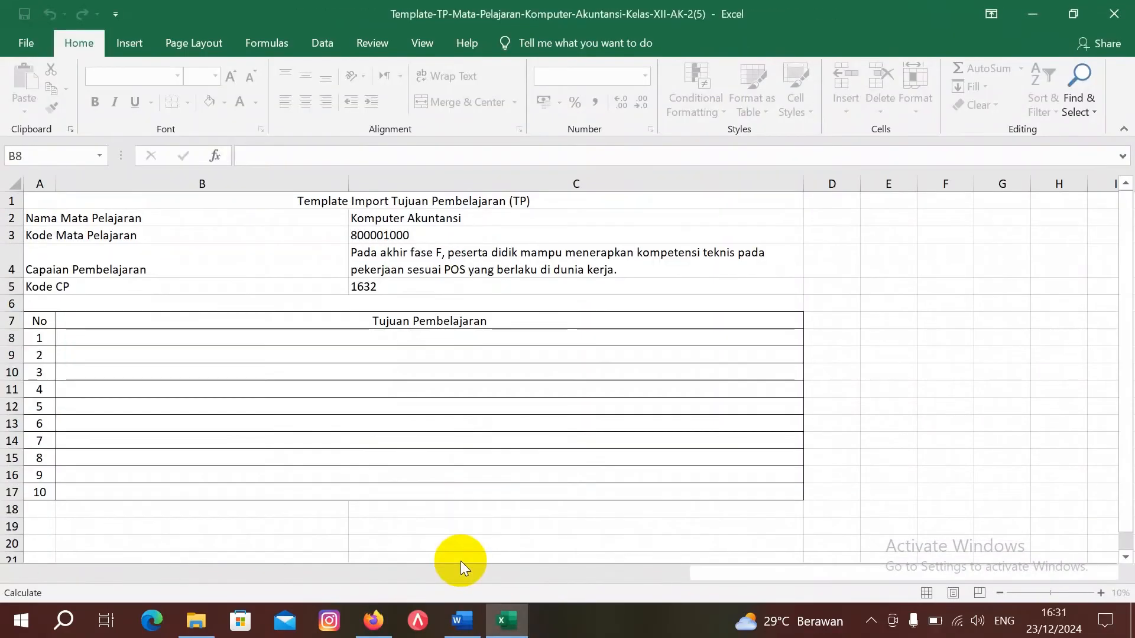
pyautogui.click(470, 624)
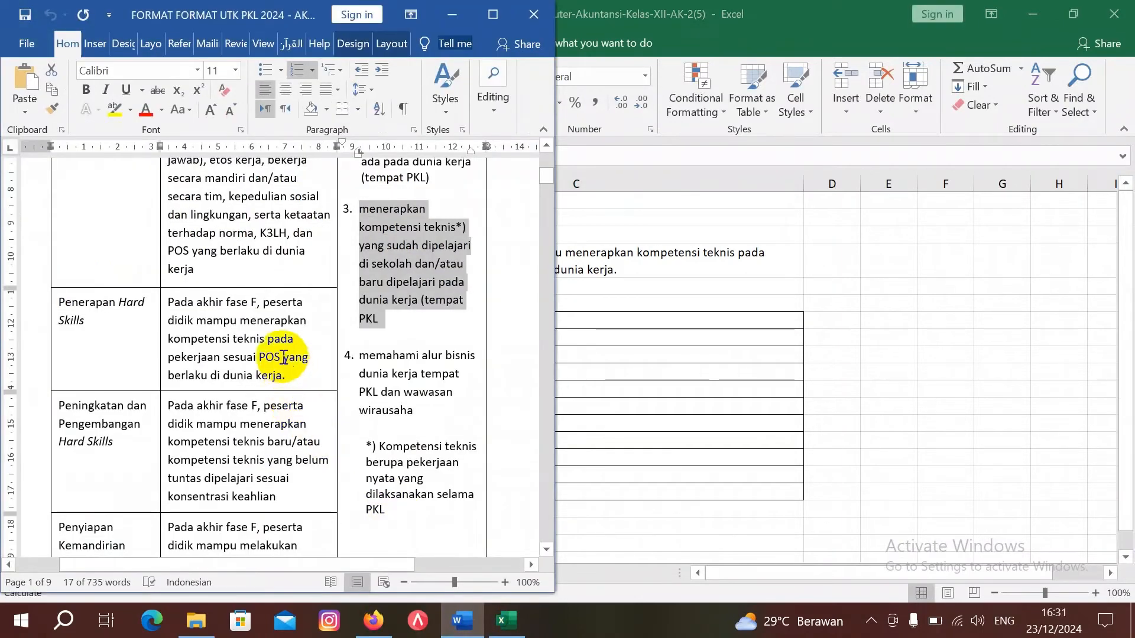
pyautogui.scroll(2, 264, 325)
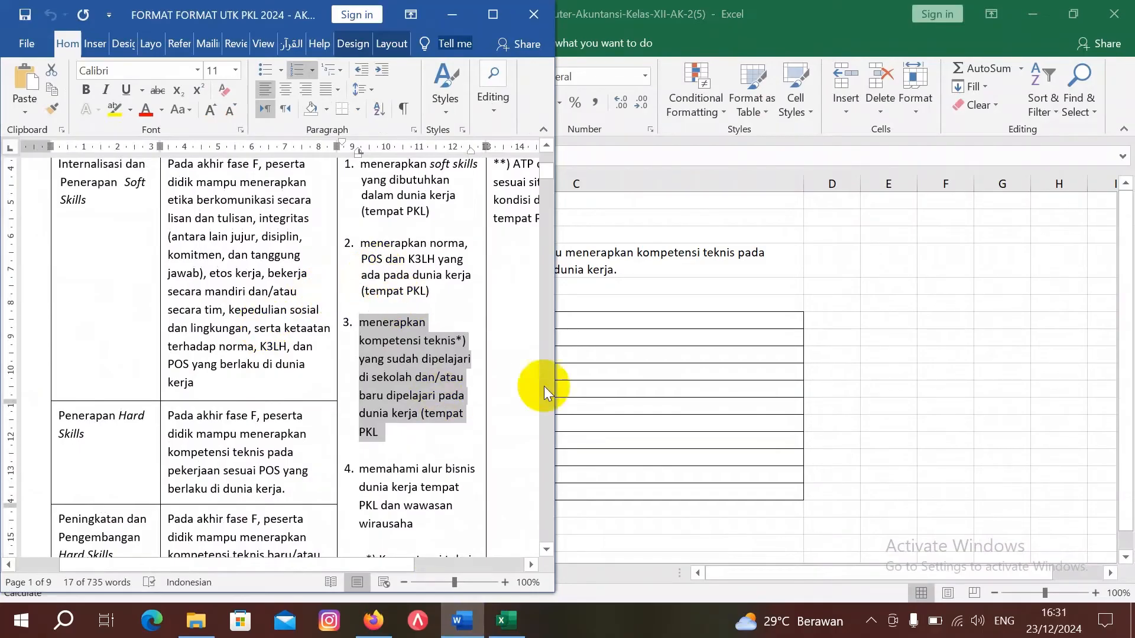
pyautogui.click(625, 337)
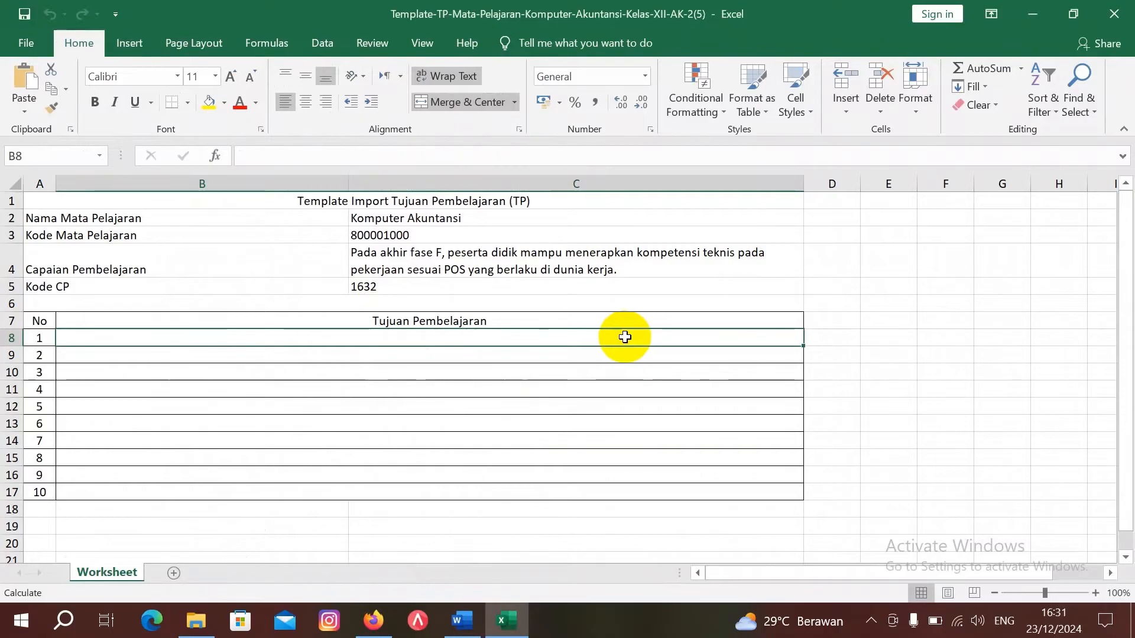
# Step: Enter objective 1 'Menerapkan norma, POS dan K3LH yang ada pada Badan Pemeriksa Keuangan' and save the workbook
pyautogui.write('Menerap')
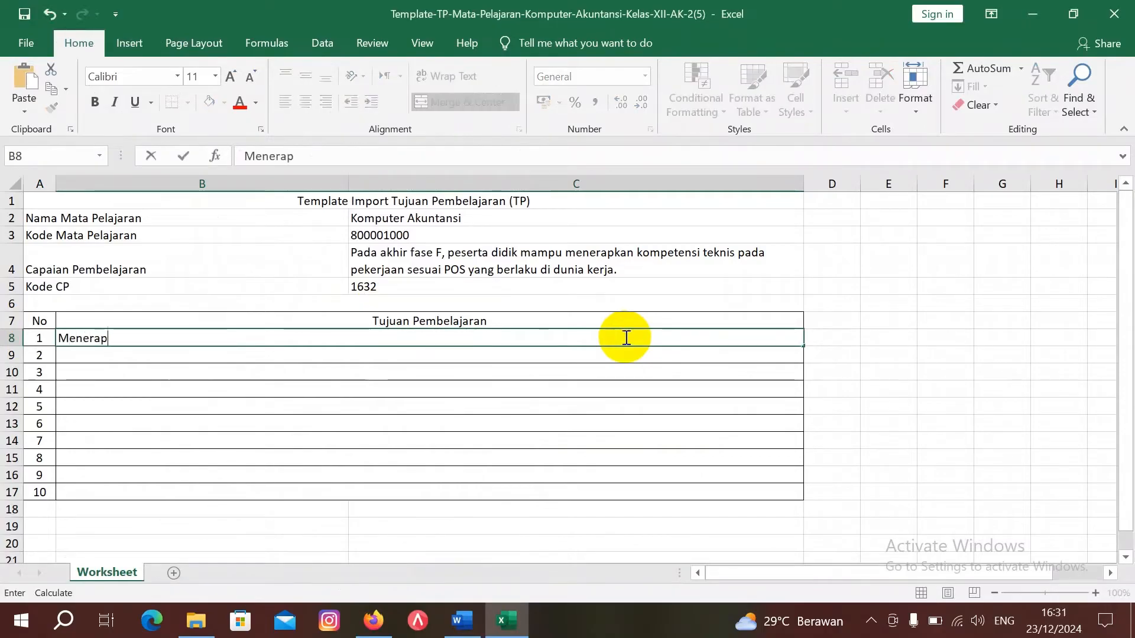
pyautogui.write('kan norma, POS')
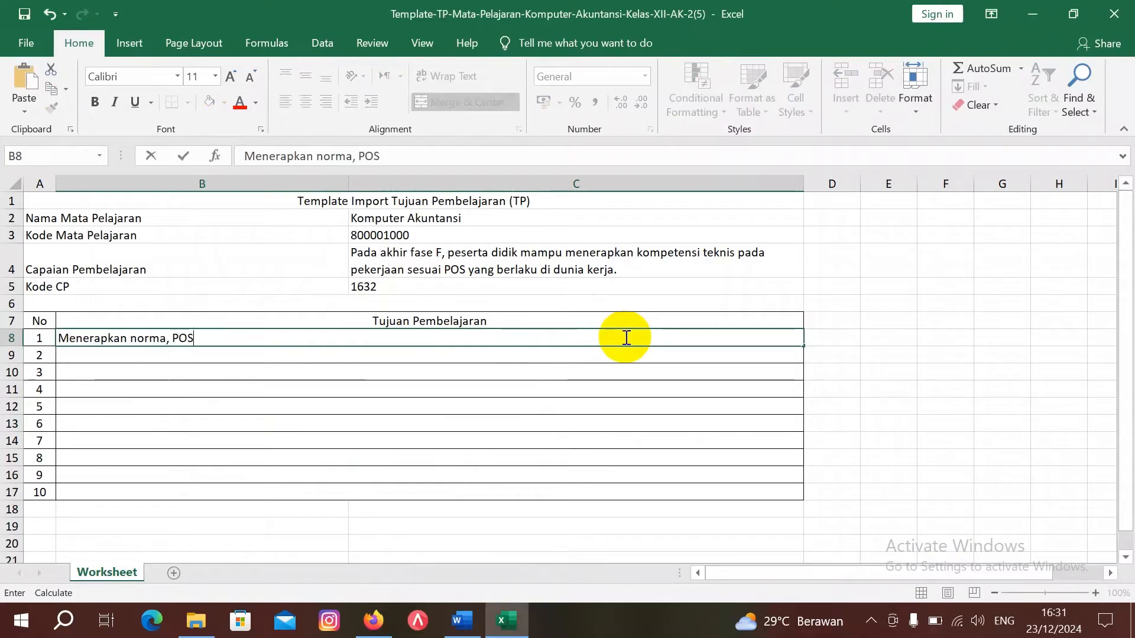
pyautogui.write(' dan ')
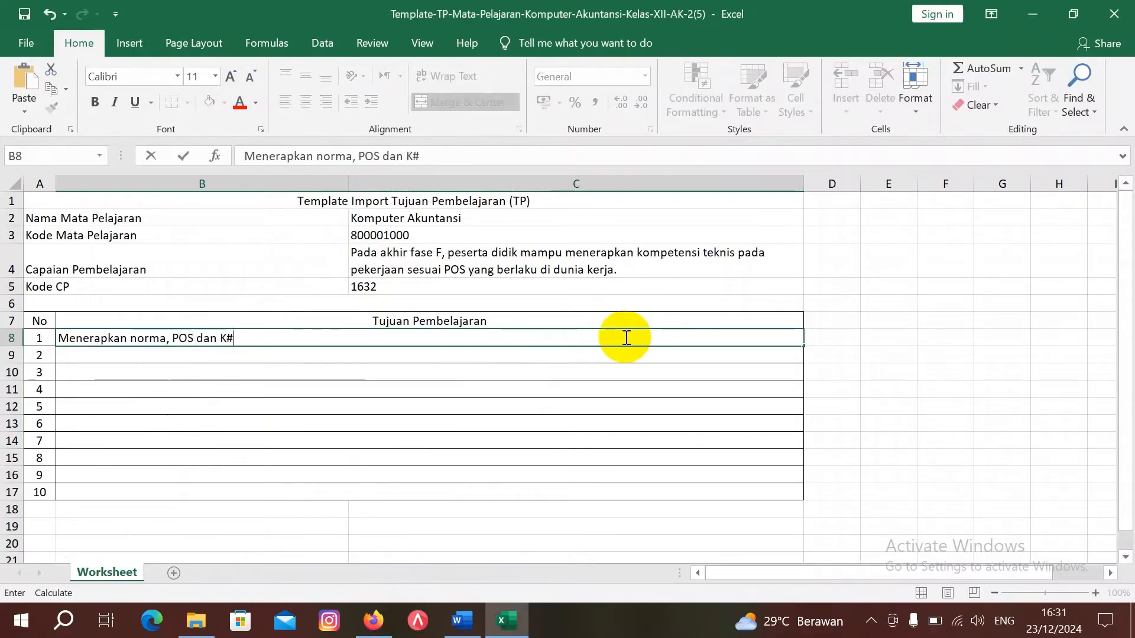
pyautogui.write('K#')
pyautogui.press('BackSpace')
pyautogui.write('3LH yang ada')
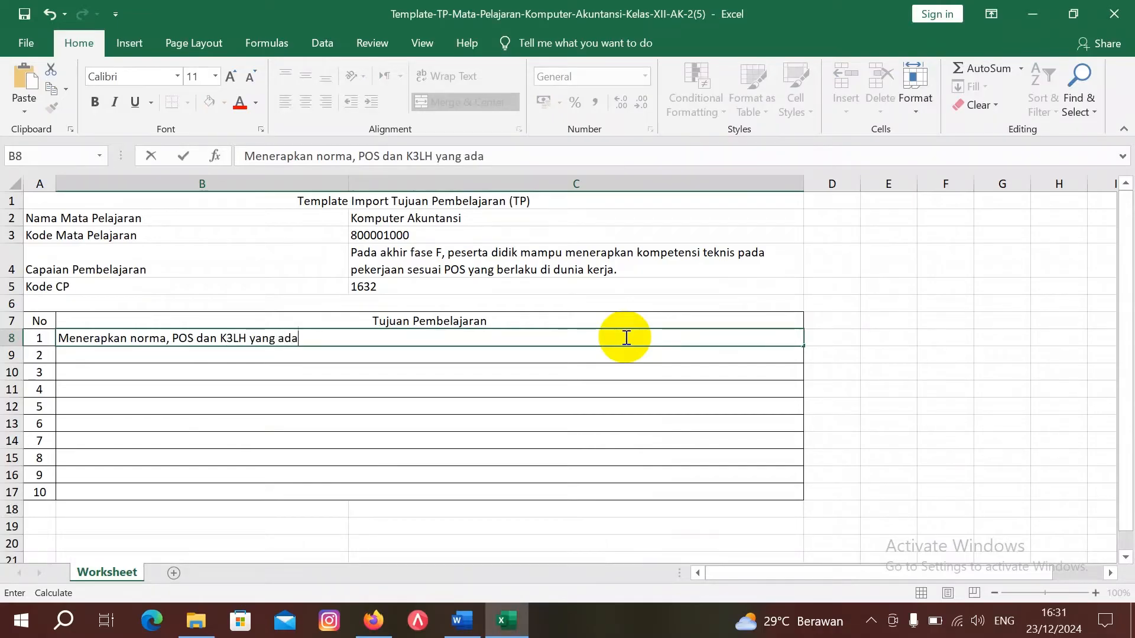
pyautogui.write(' pada ')
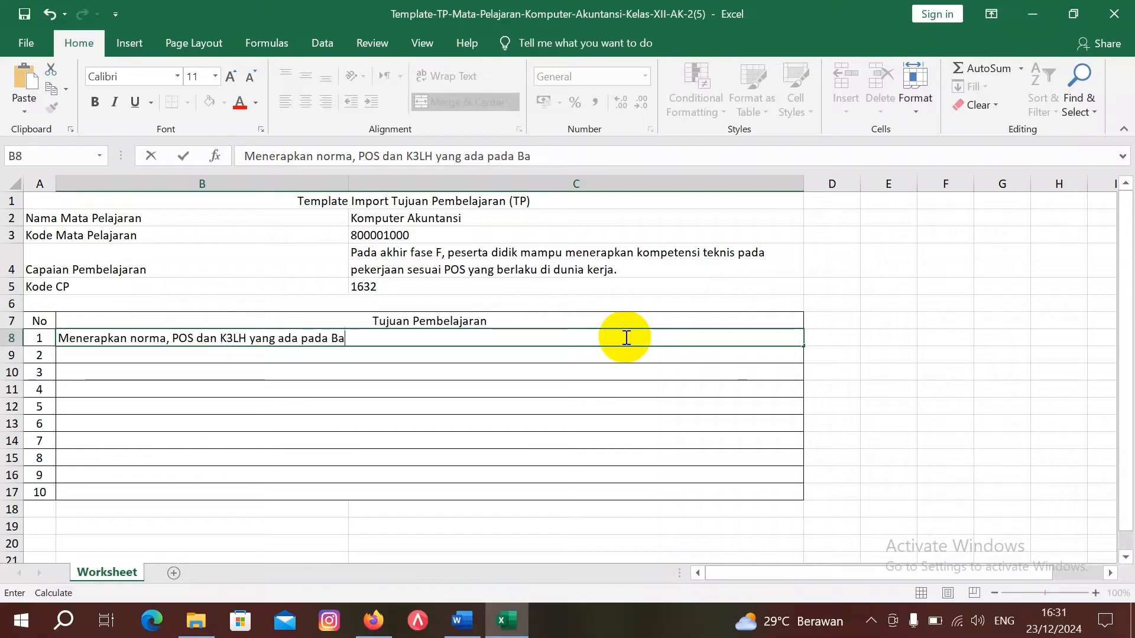
pyautogui.write('Badan Pemeri')
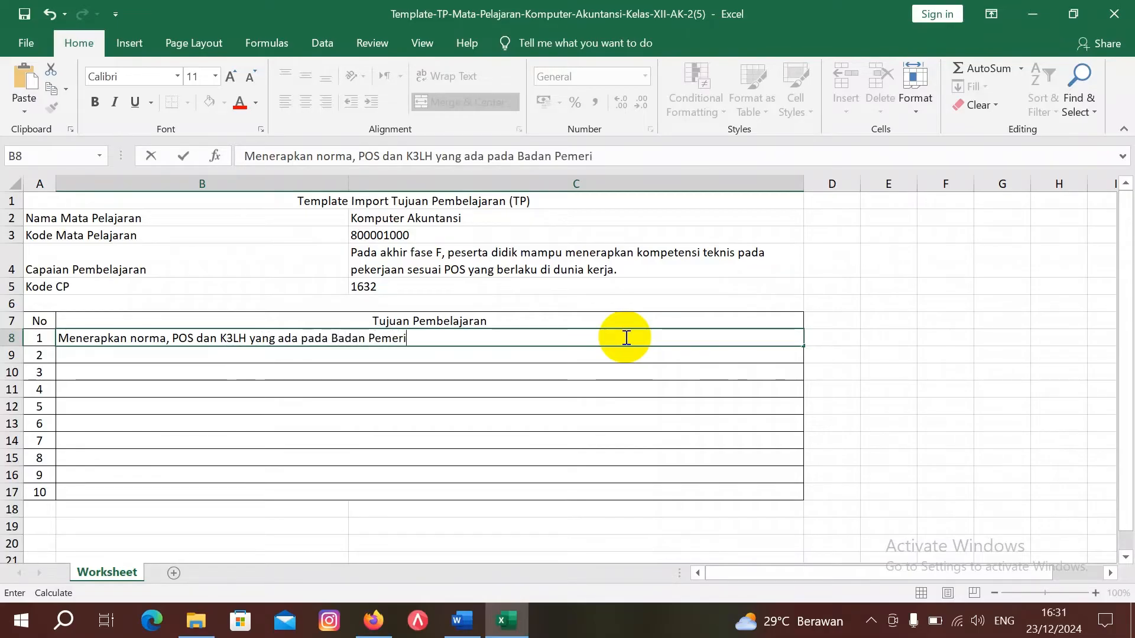
pyautogui.write('ksa Keuangan ( BPK')
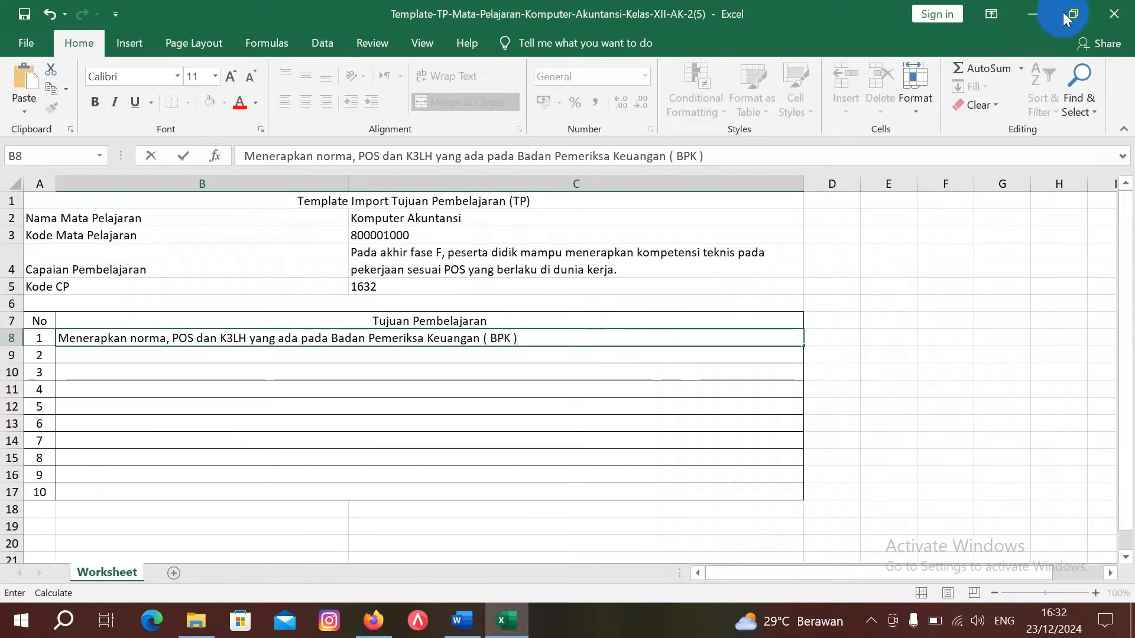
pyautogui.click(1113, 15)
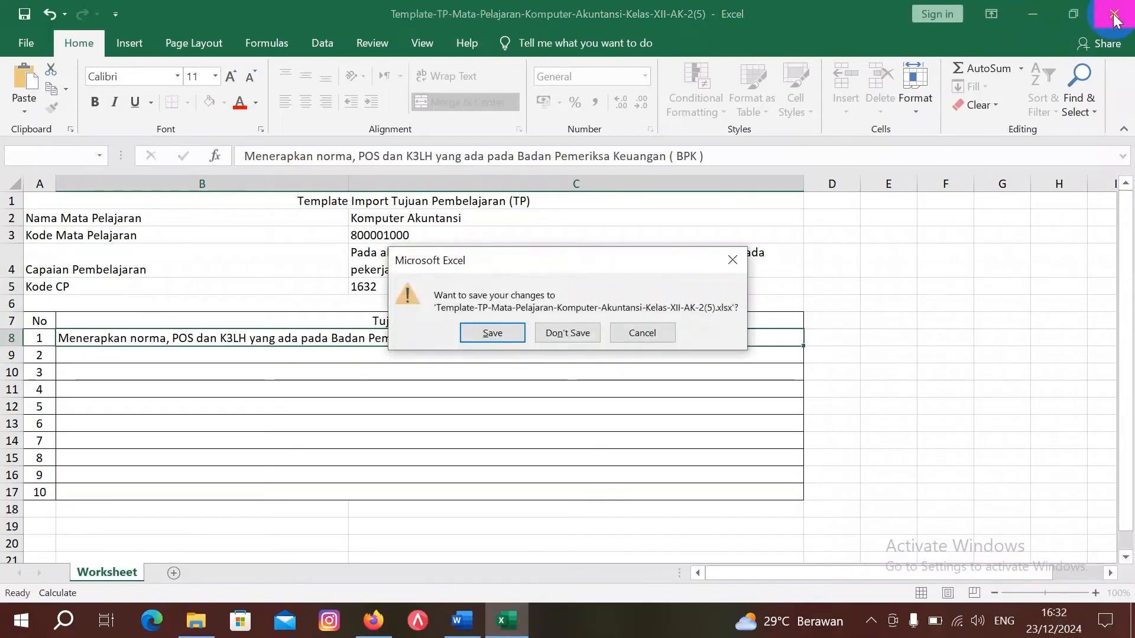
pyautogui.press('Return')
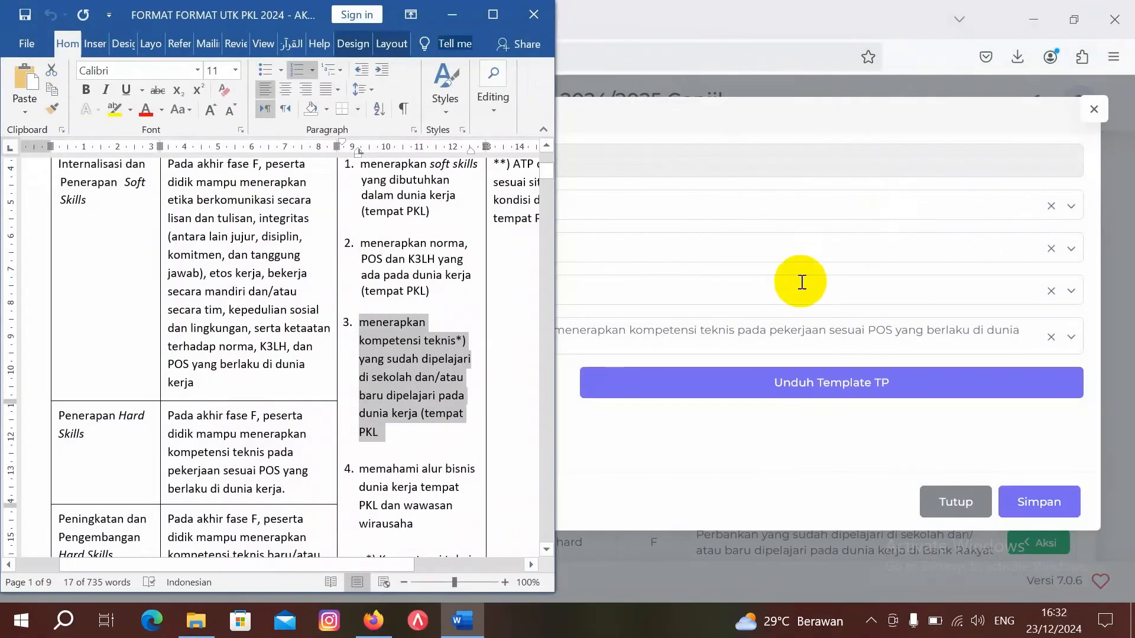
# Step: Upload the saved Template-TP XII-AK-2(5) file from Downloads and confirm the Berhasil message
pyautogui.click(452, 15)
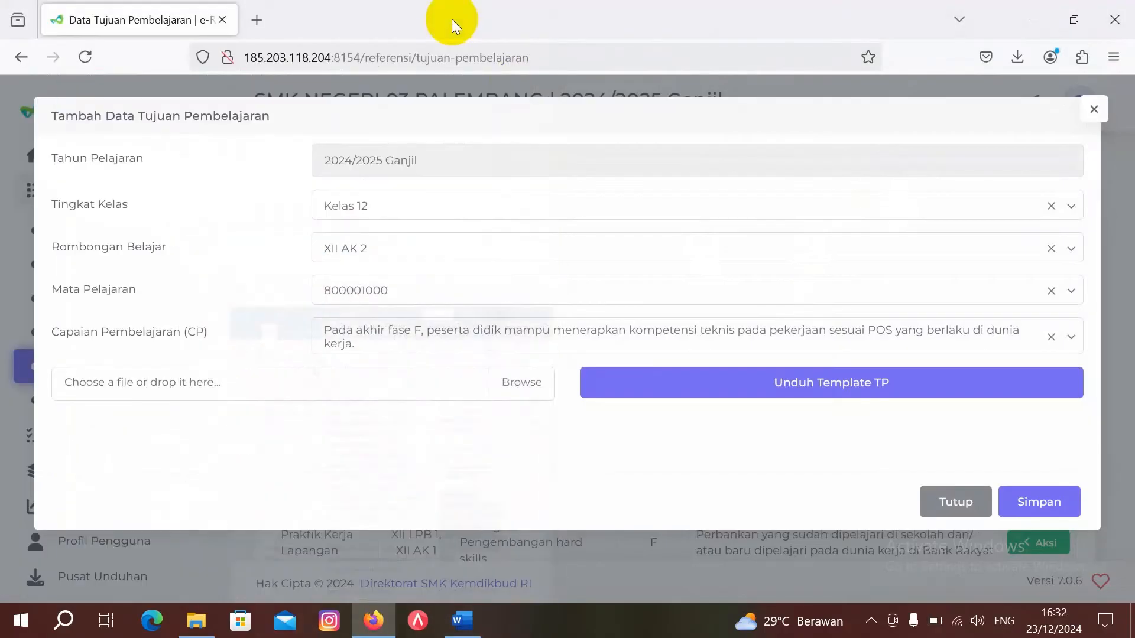
pyautogui.click(530, 385)
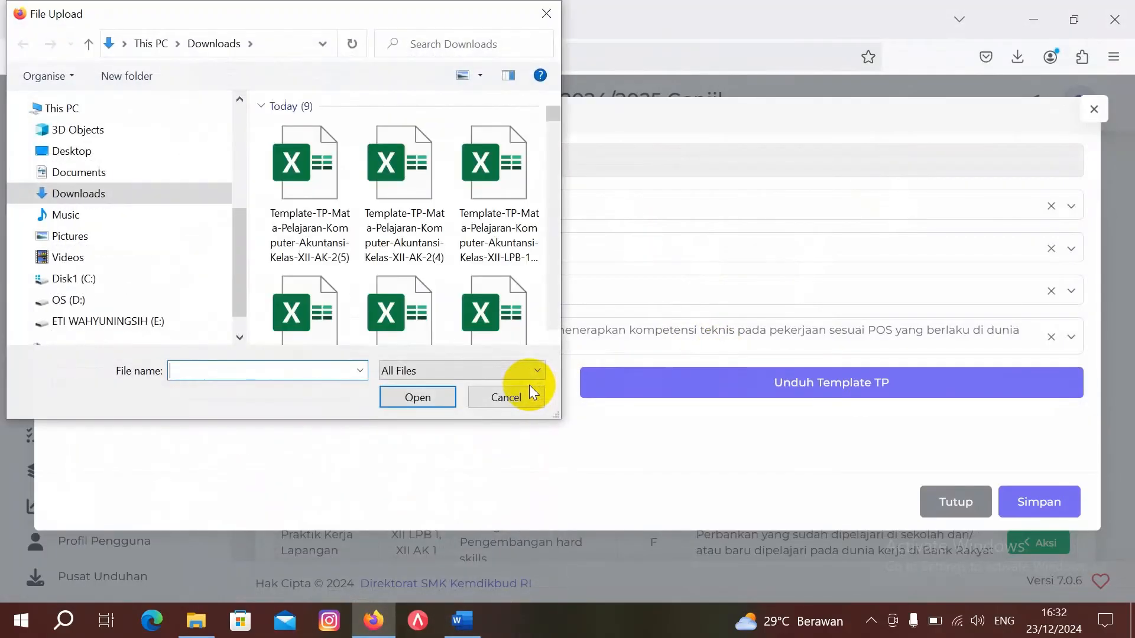
pyautogui.doubleClick(315, 191)
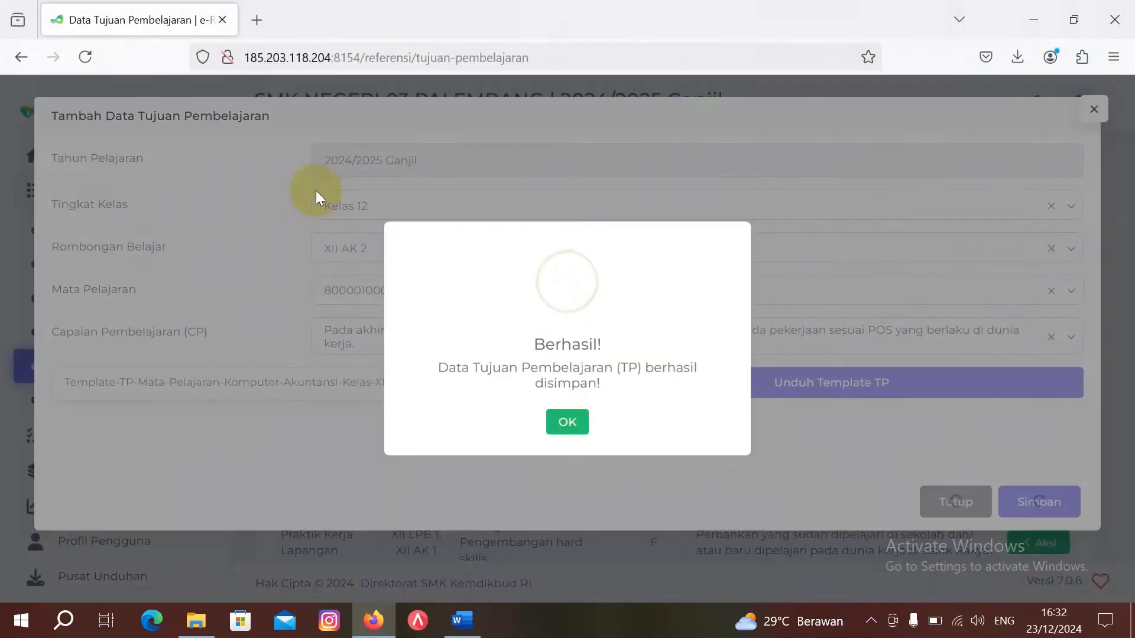
pyautogui.click(567, 430)
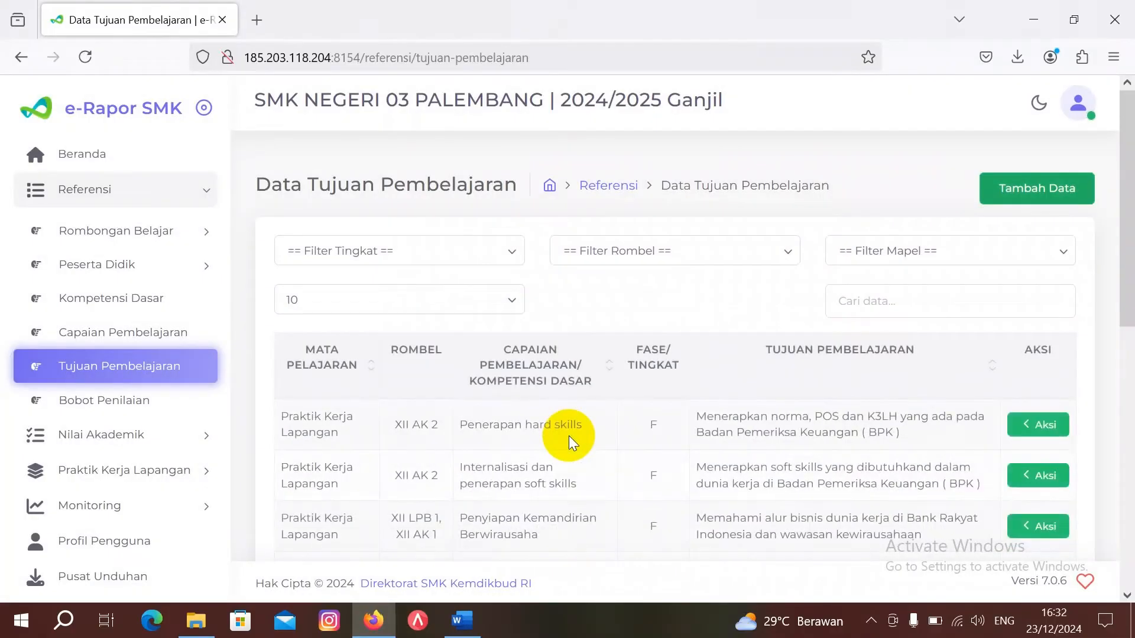
# Step: Start a new objective entry for Kelas 12, XII AK 2, subject 800001000 Komputer Akuntansi
pyautogui.click(1050, 185)
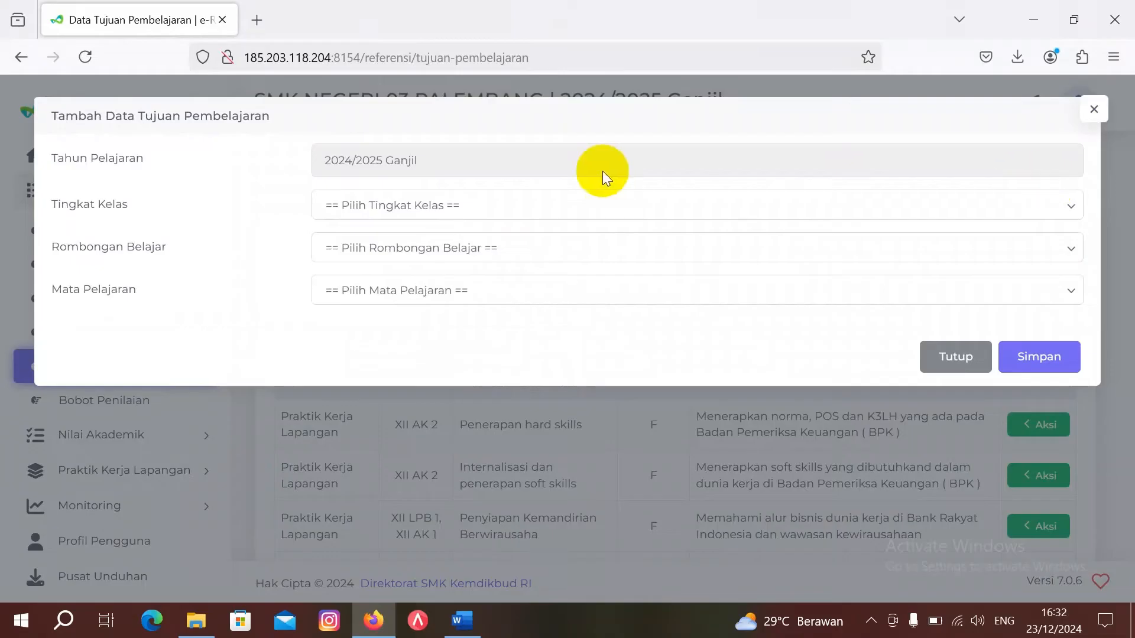
pyautogui.click(429, 210)
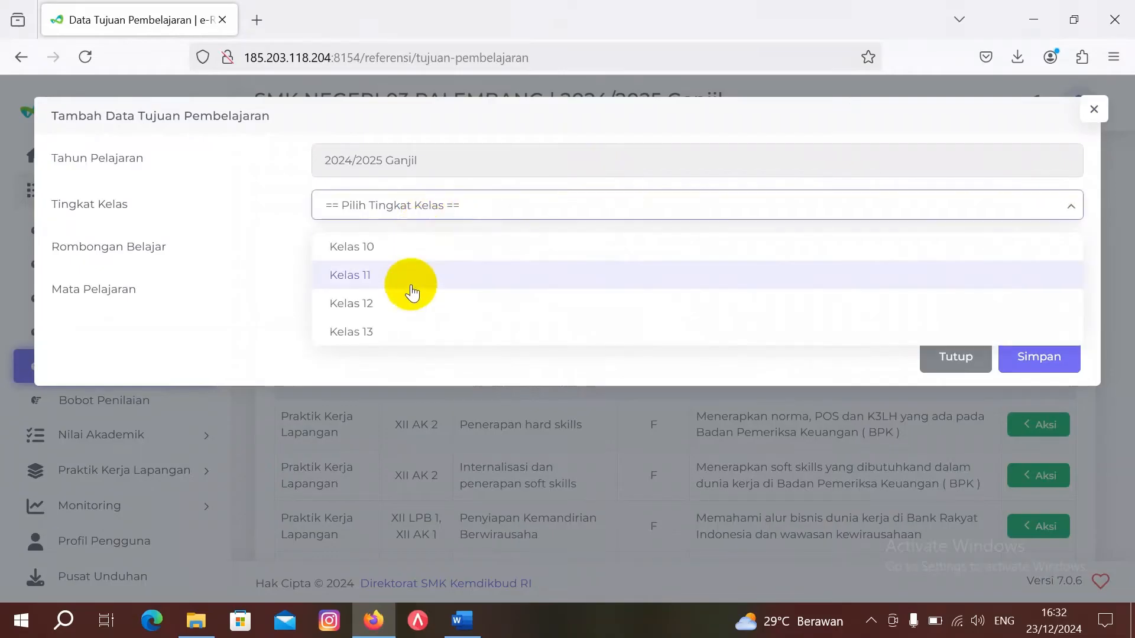
pyautogui.click(412, 308)
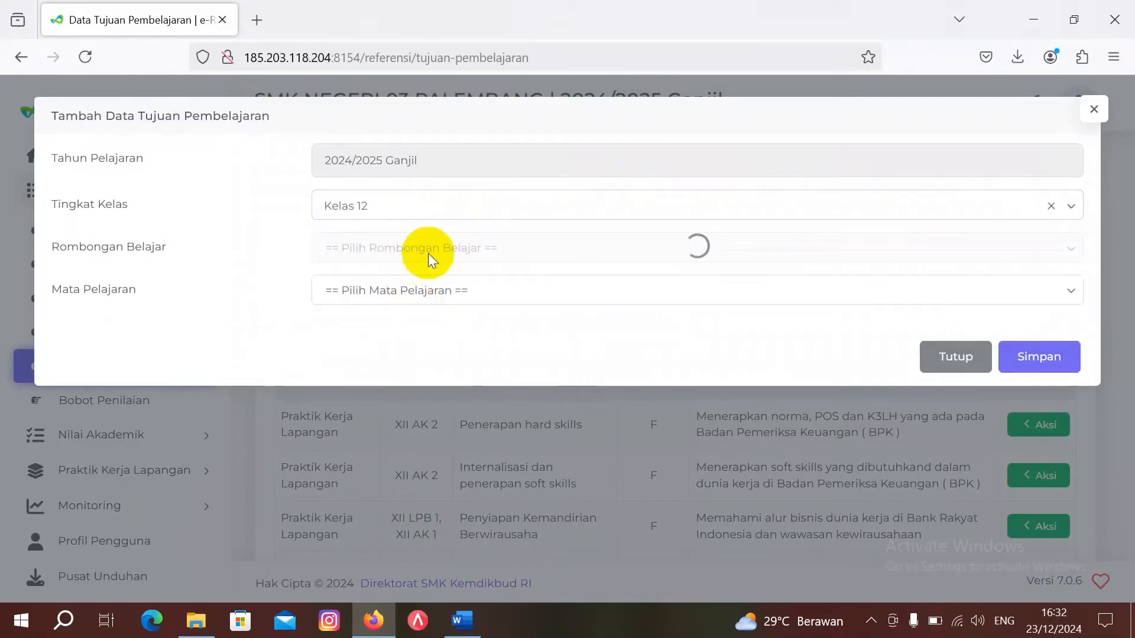
pyautogui.click(433, 248)
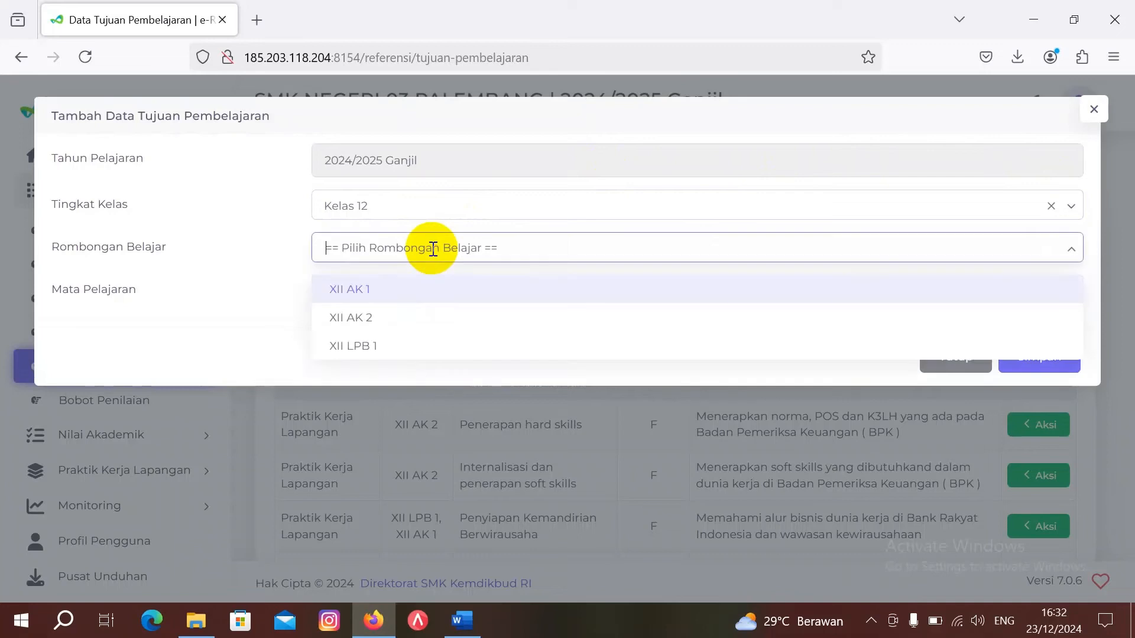
pyautogui.click(424, 318)
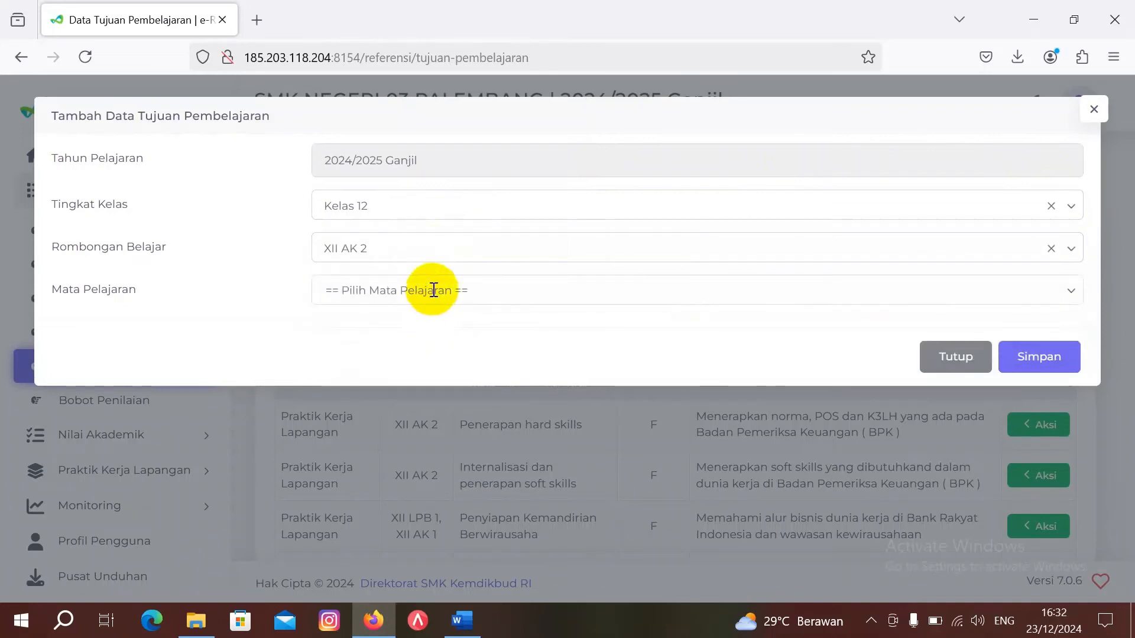
pyautogui.click(434, 290)
pyautogui.click(432, 338)
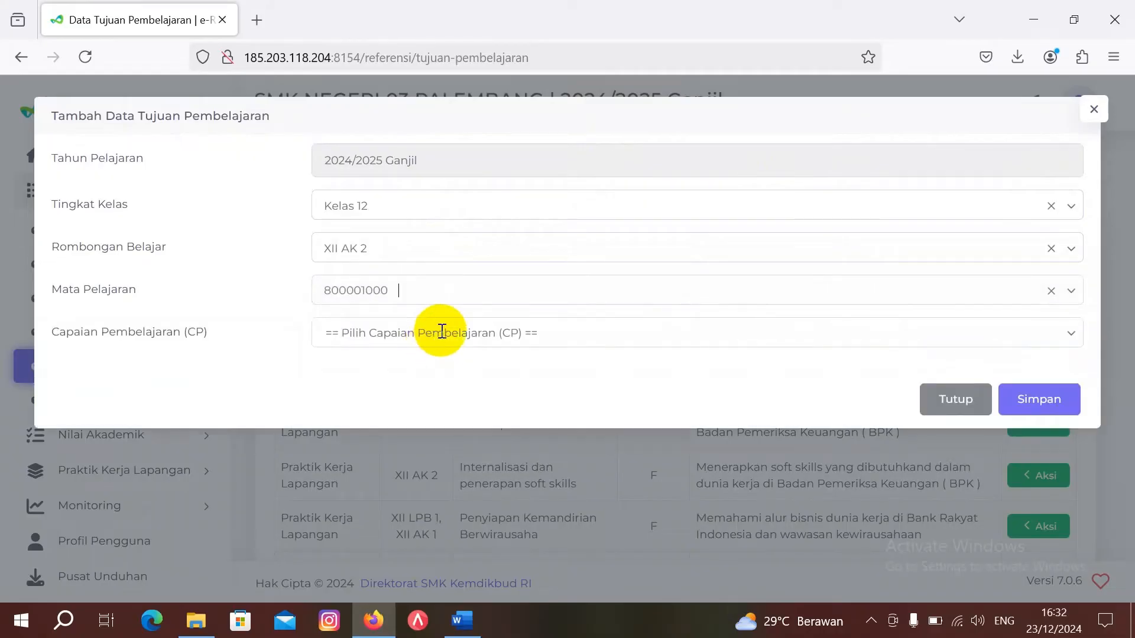
# Step: Choose the new technical-competencies CP, then download and open its TP template
pyautogui.moveTo(461, 618)
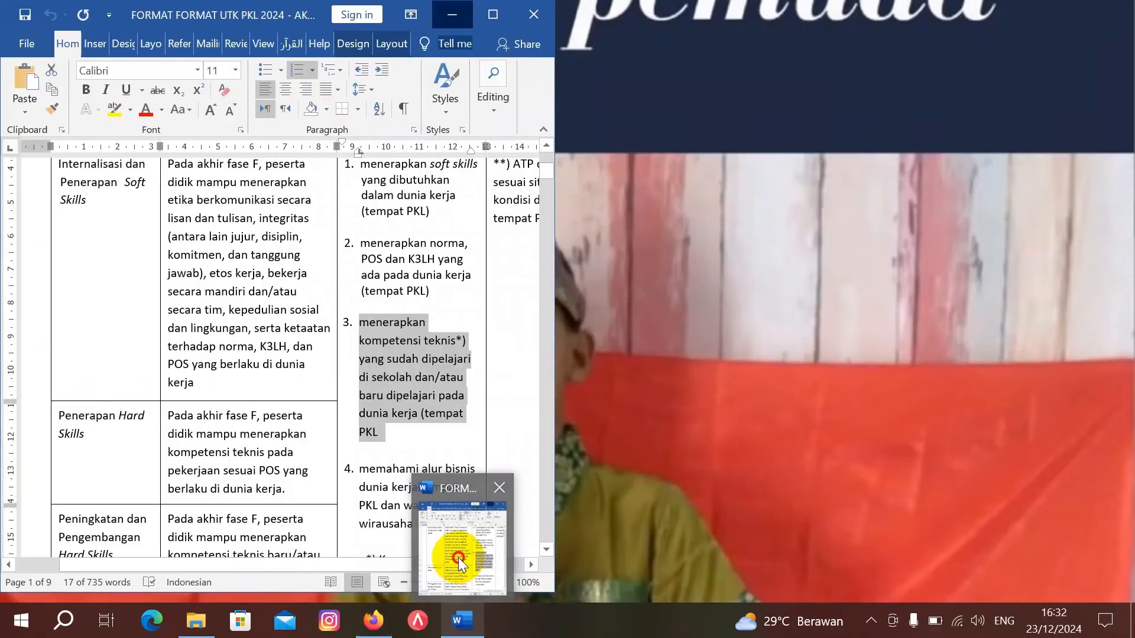
pyautogui.click(459, 558)
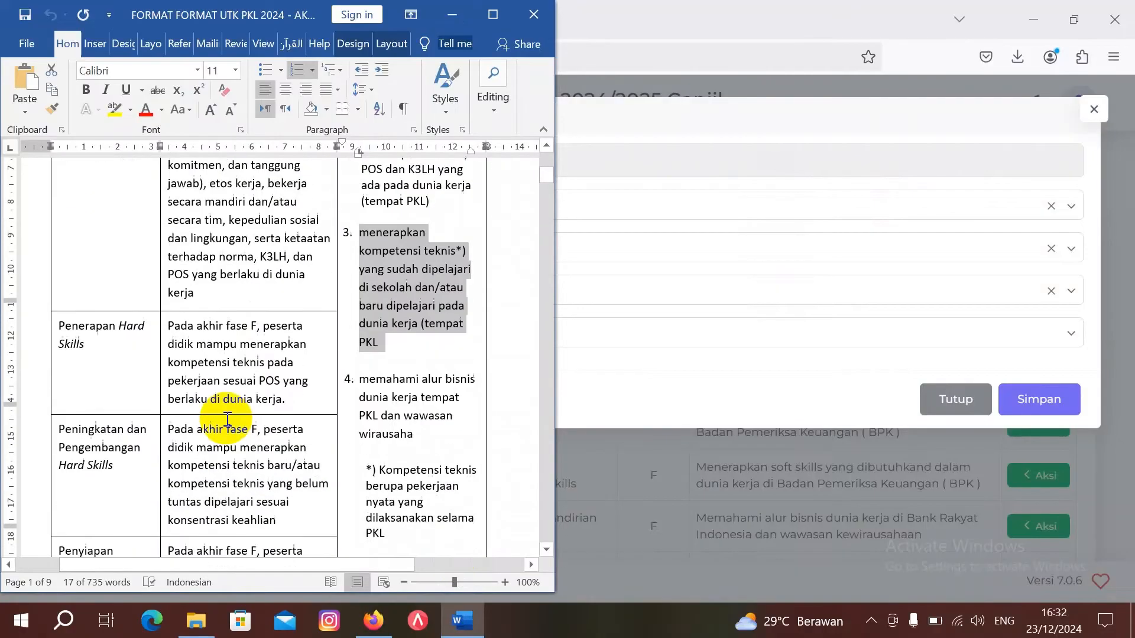
pyautogui.scroll(-1, 228, 420)
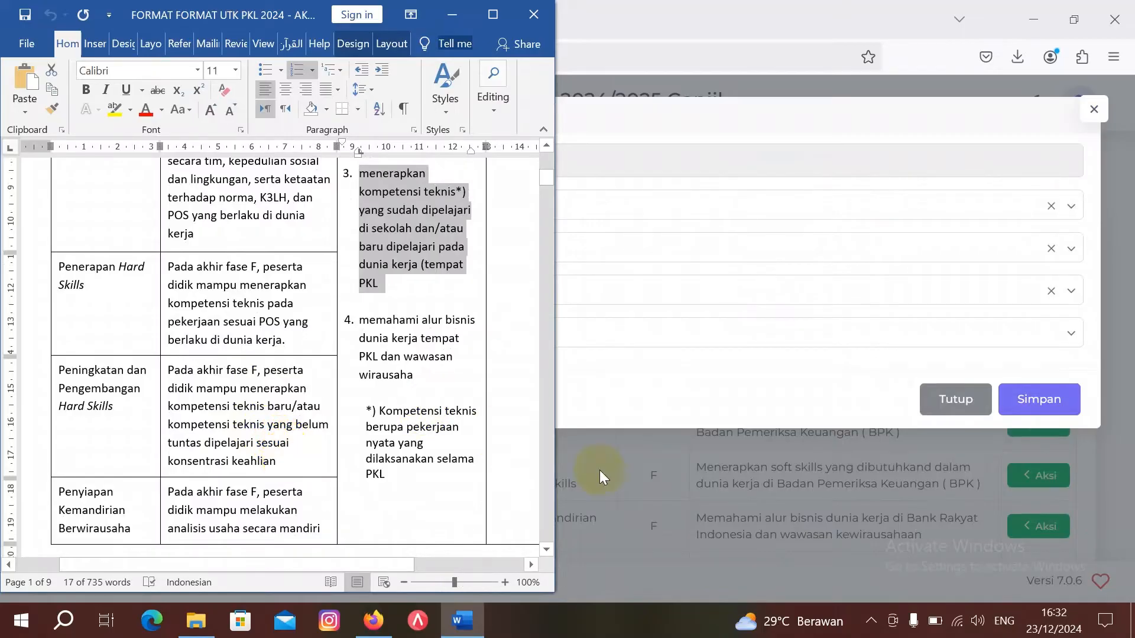
pyautogui.click(626, 375)
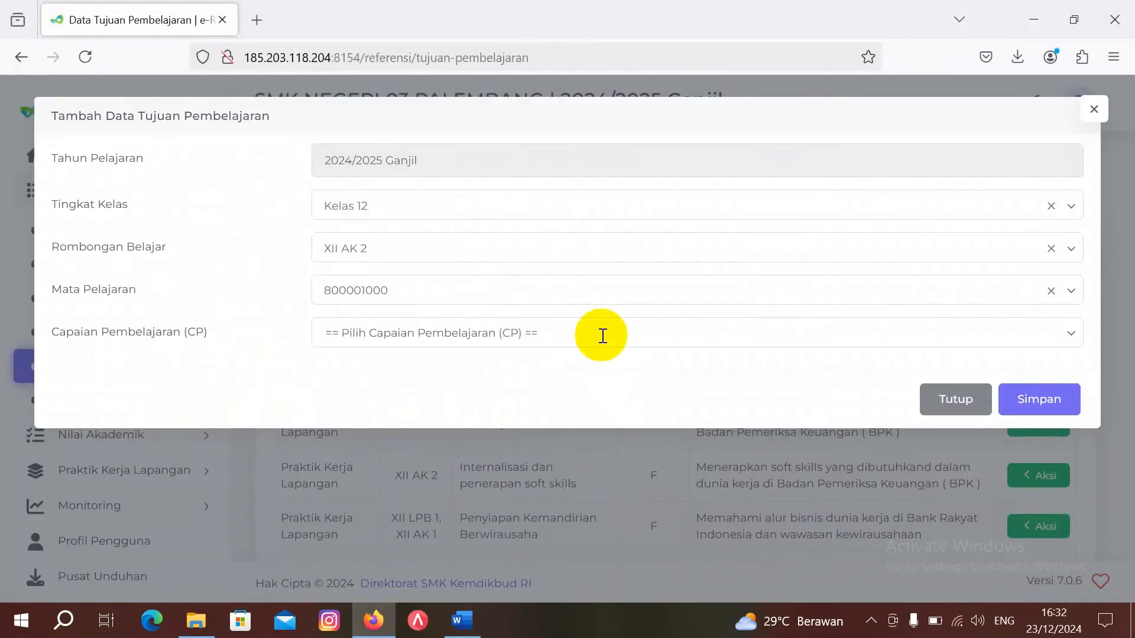
pyautogui.click(600, 332)
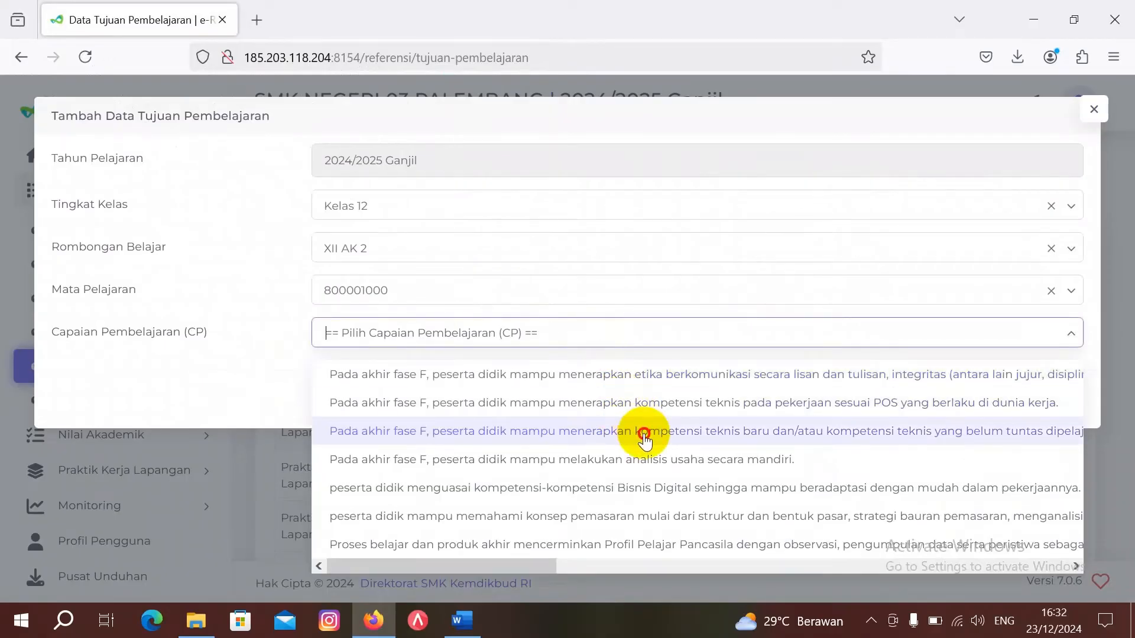
pyautogui.click(644, 437)
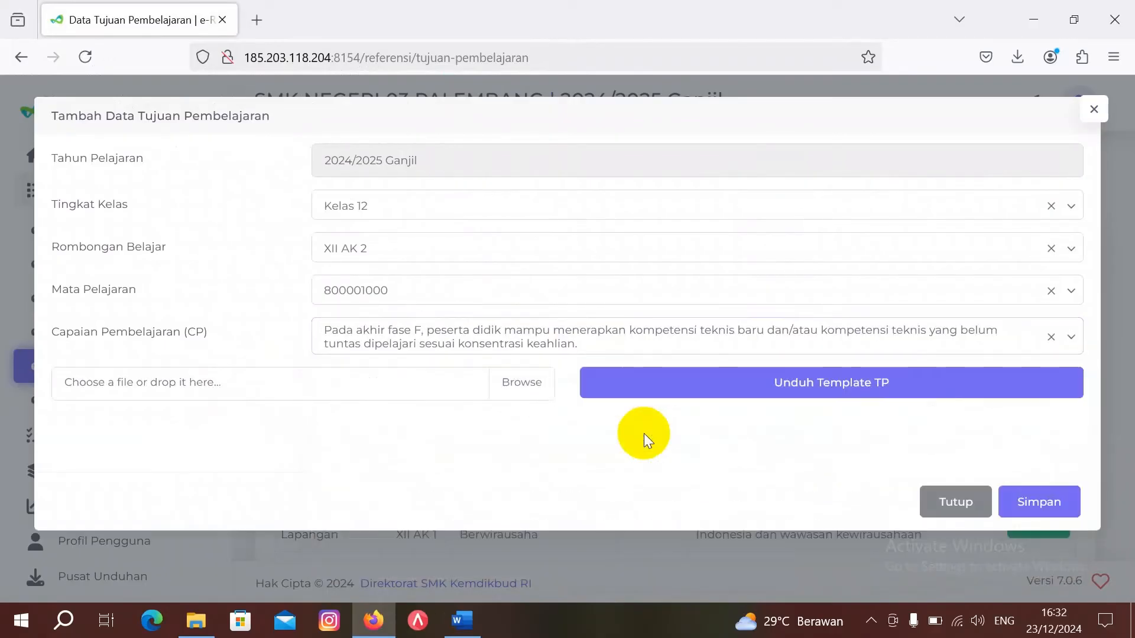
pyautogui.click(748, 383)
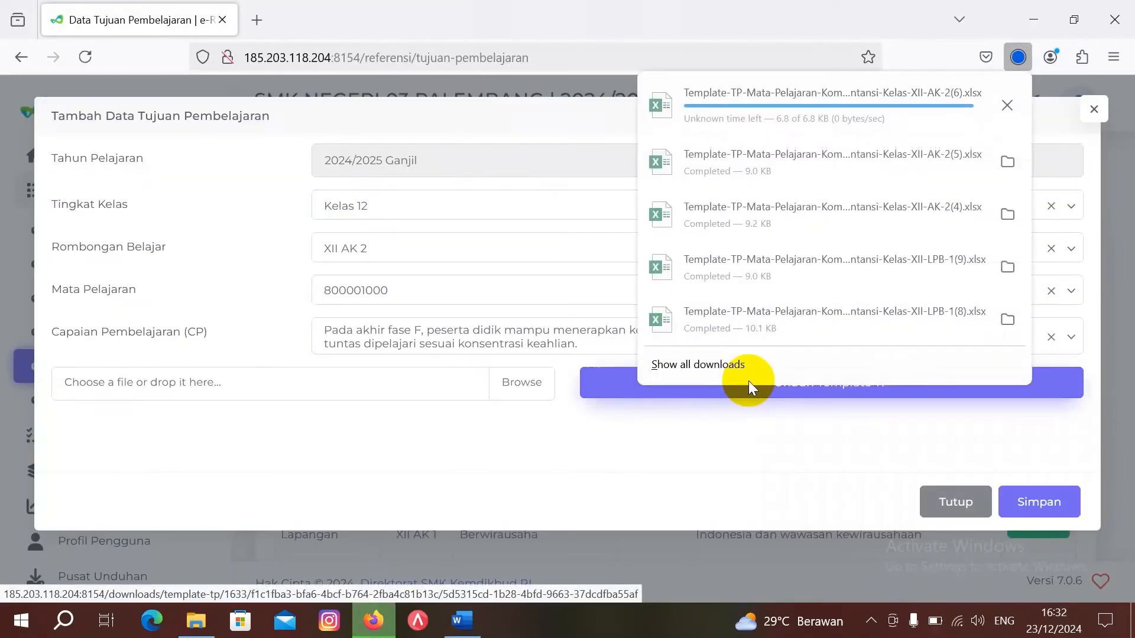
pyautogui.click(767, 103)
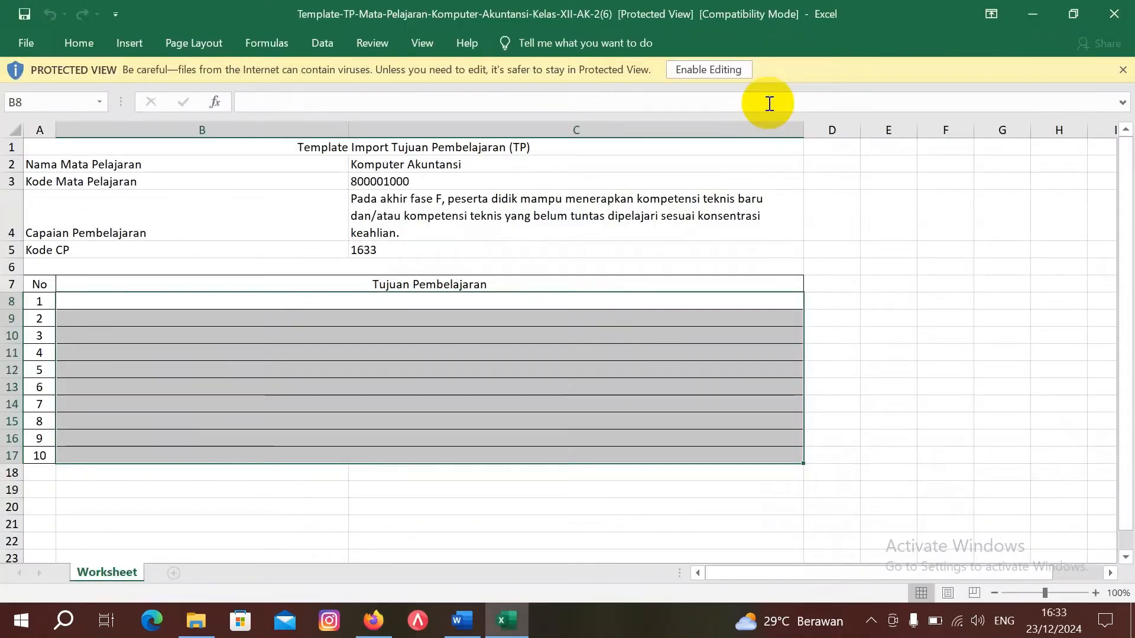
# Step: Enable editing in the template and unmerge B8:C8, turning off text wrapping
pyautogui.click(725, 70)
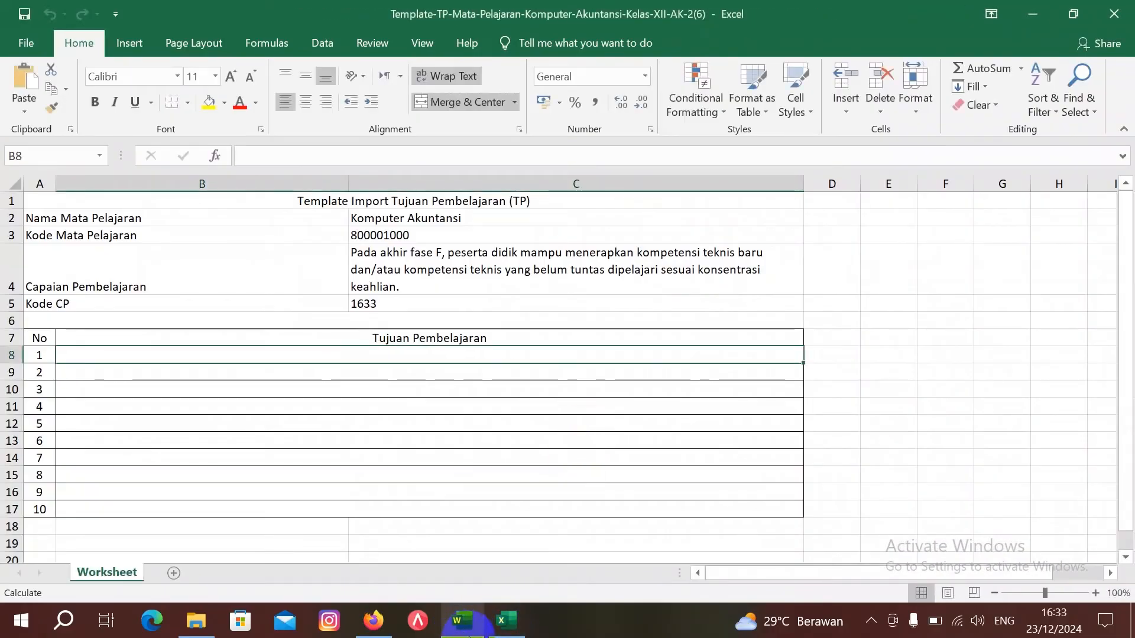
pyautogui.click(464, 631)
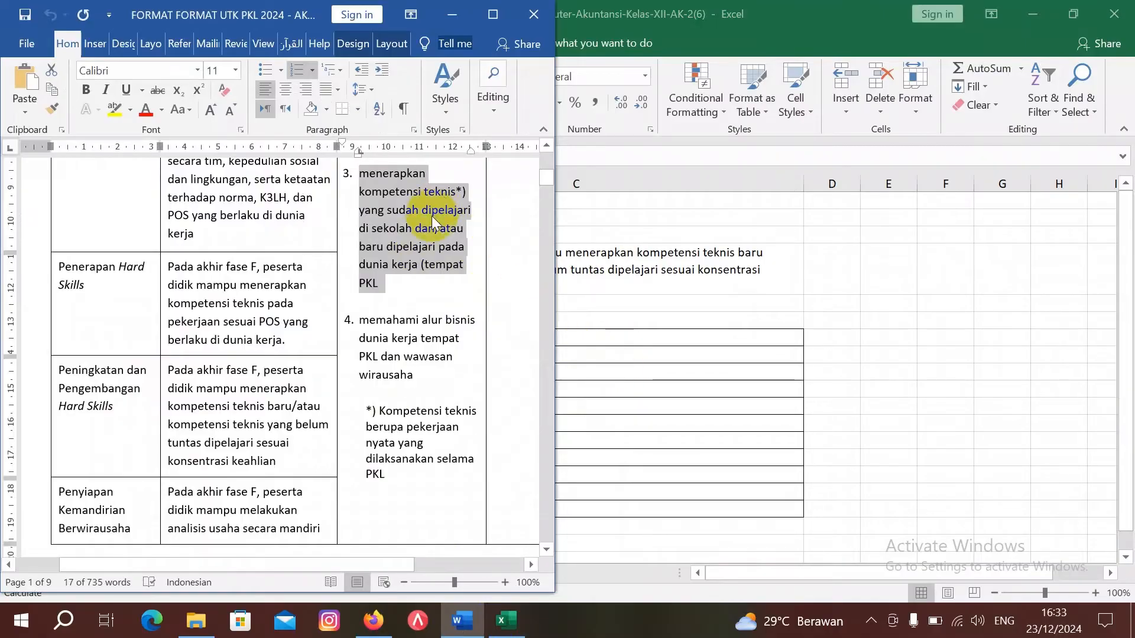
pyautogui.click(608, 352)
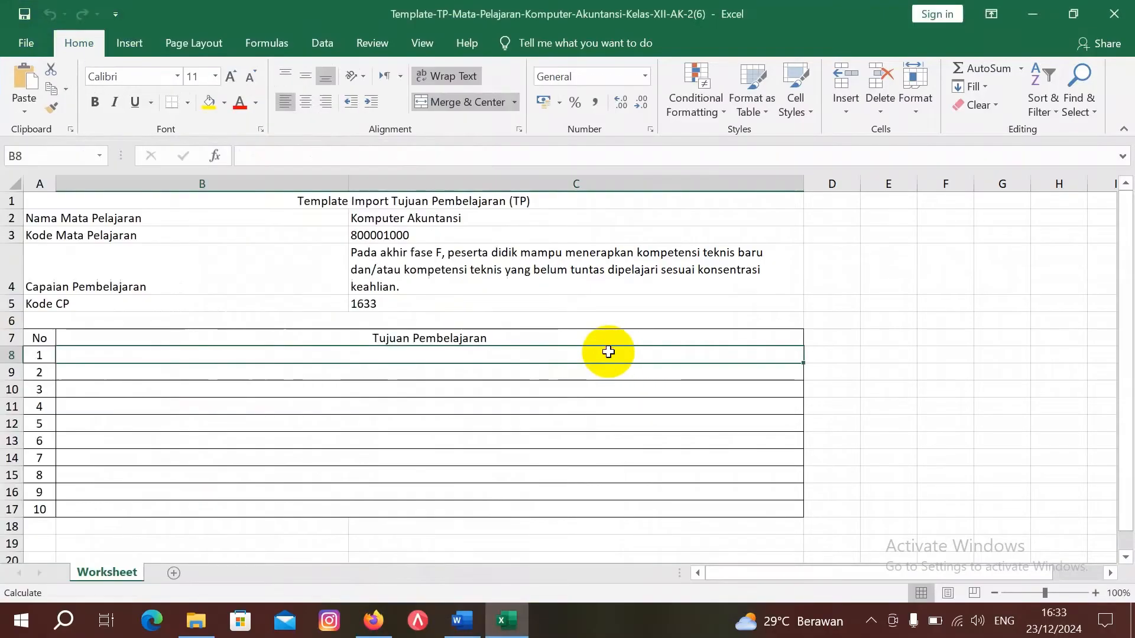
pyautogui.click(469, 101)
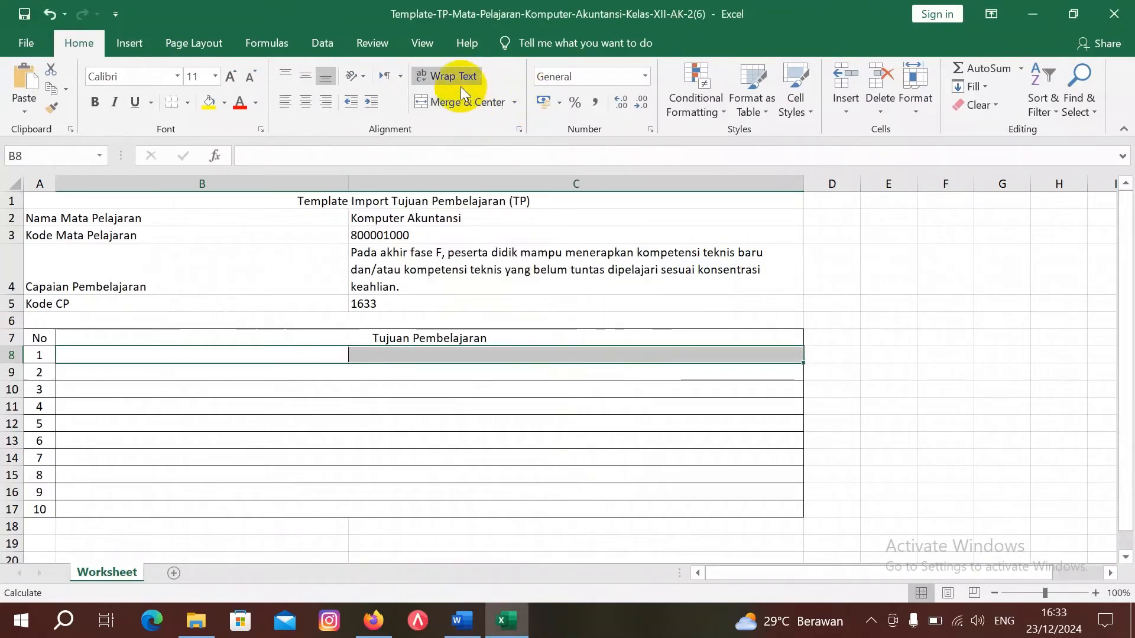
pyautogui.click(456, 73)
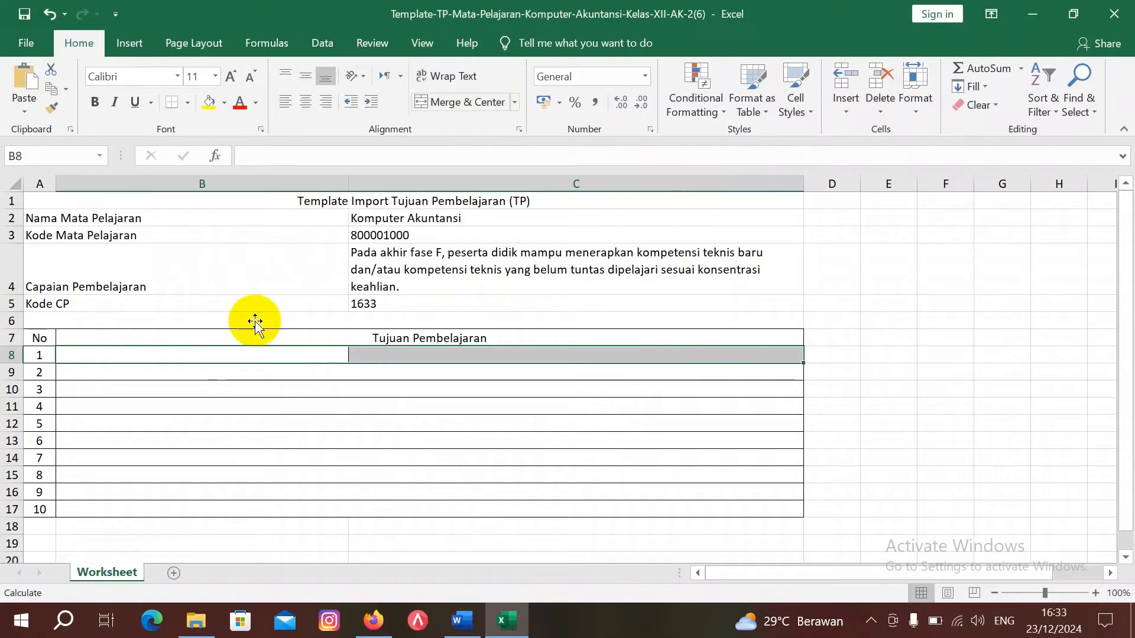
# Step: Paste the objective into B8, dropping the '1.' and capitalising 'Menerapkan'
pyautogui.click(236, 357)
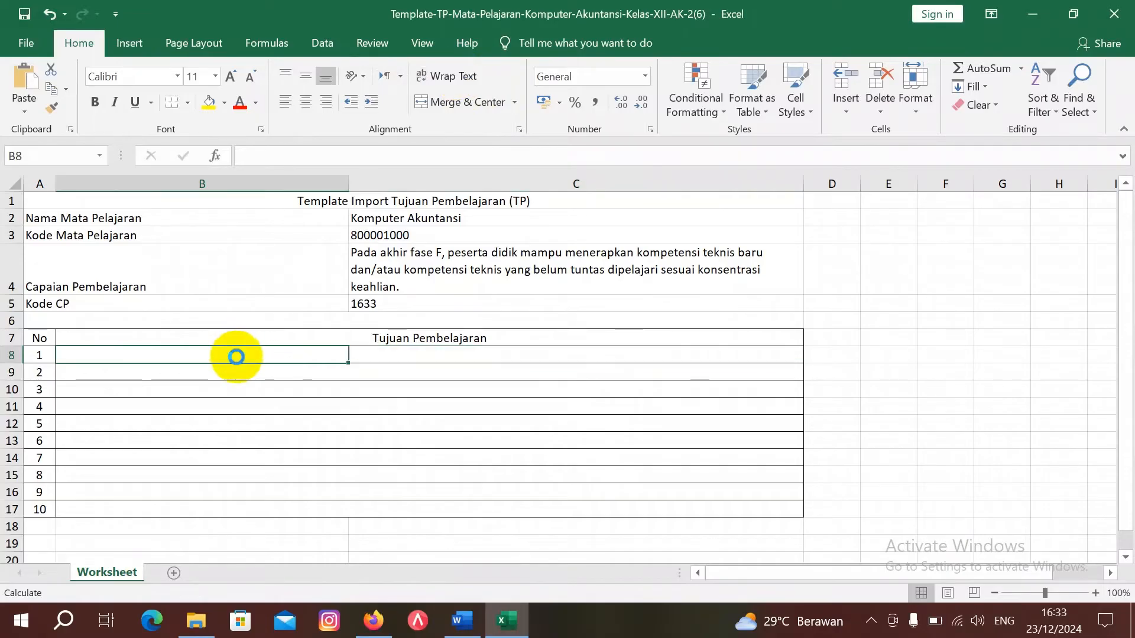
pyautogui.write('1.\tmenerapkan kompetensi teknis*) yang sudah dipelajari di sekolah dan/atau baru dipelajari pada dunia kerja (tempat PKL')
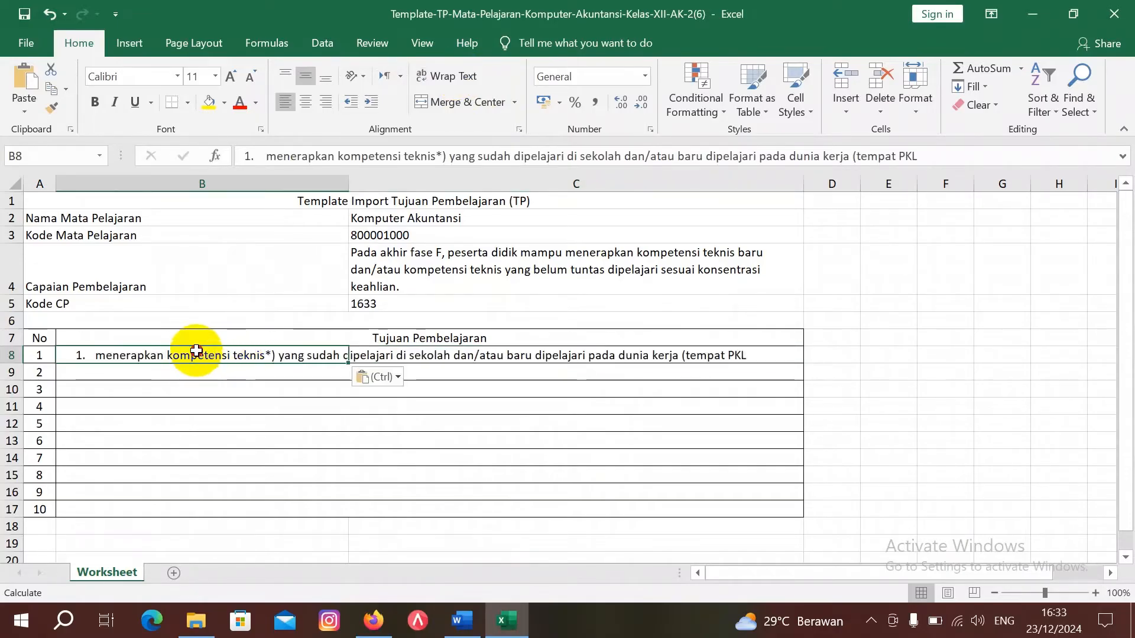
pyautogui.click(263, 150)
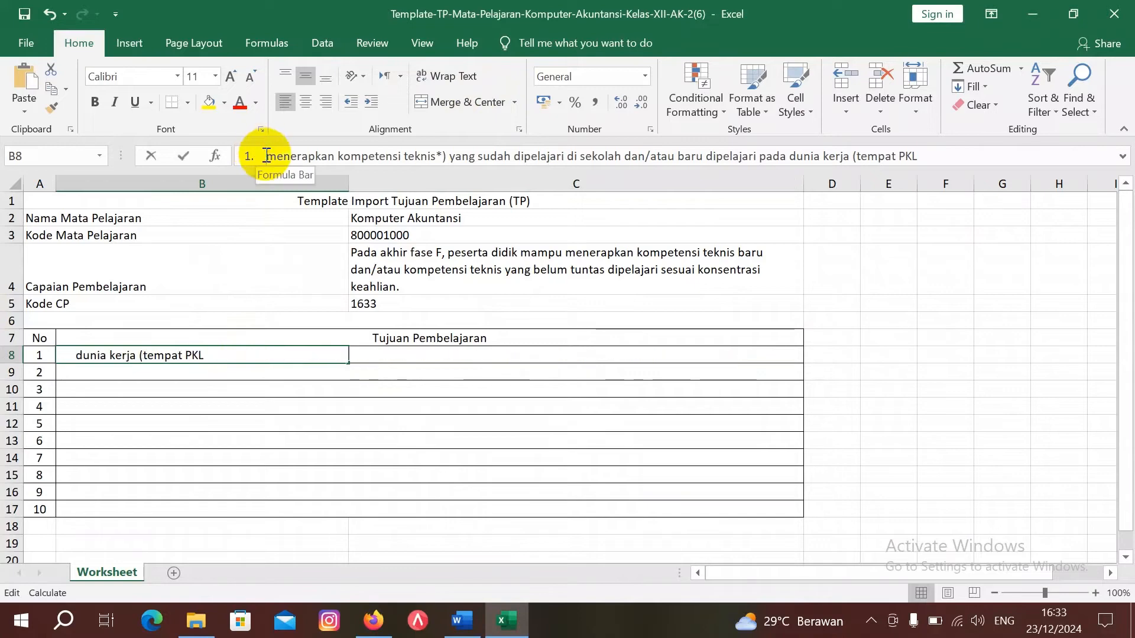
pyautogui.press('BackSpace')
pyautogui.press('BackSpace')
pyautogui.press('BackSpace')
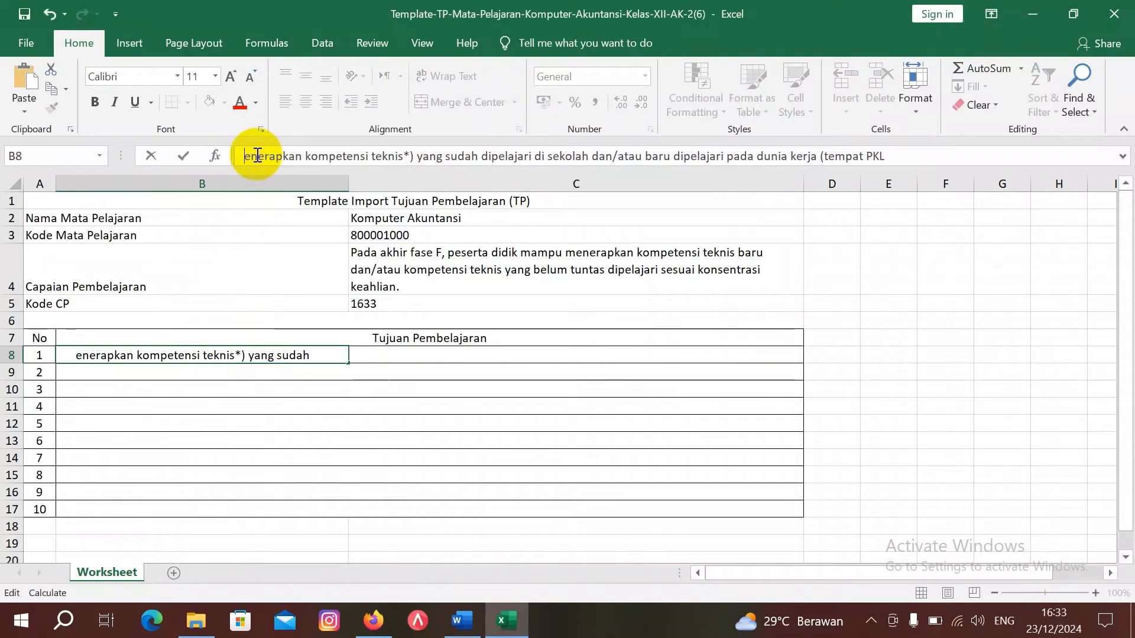
pyautogui.press('Delete')
pyautogui.write('M')
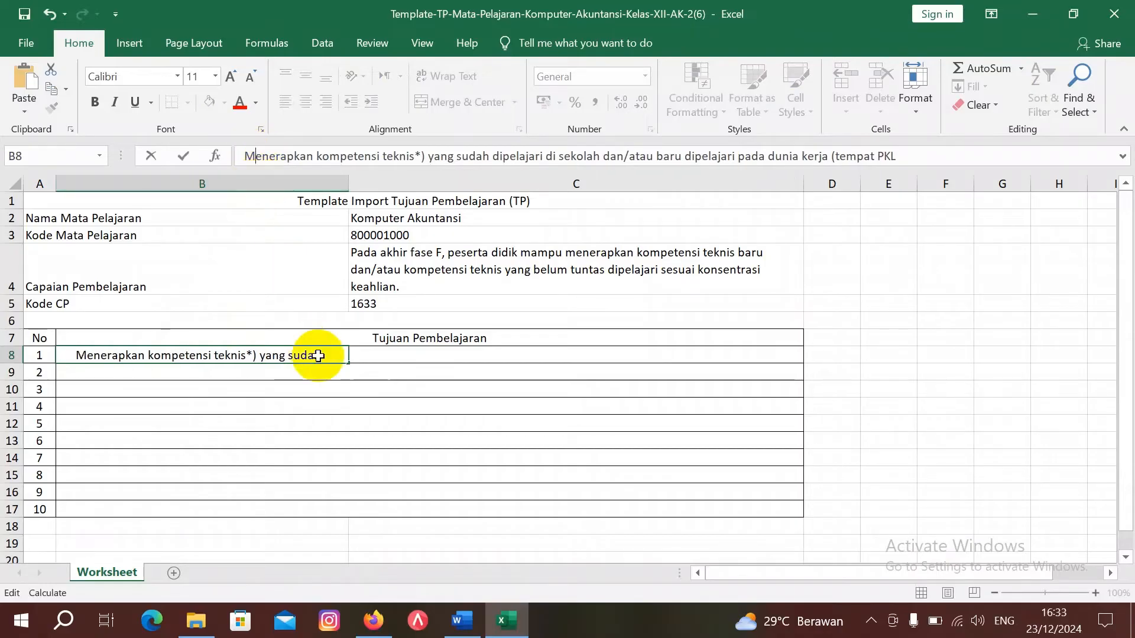
# Step: Left-align B8 and replace the '*)' after 'teknis' with 'di bidang akuntansi pemerintah'
pyautogui.click(361, 375)
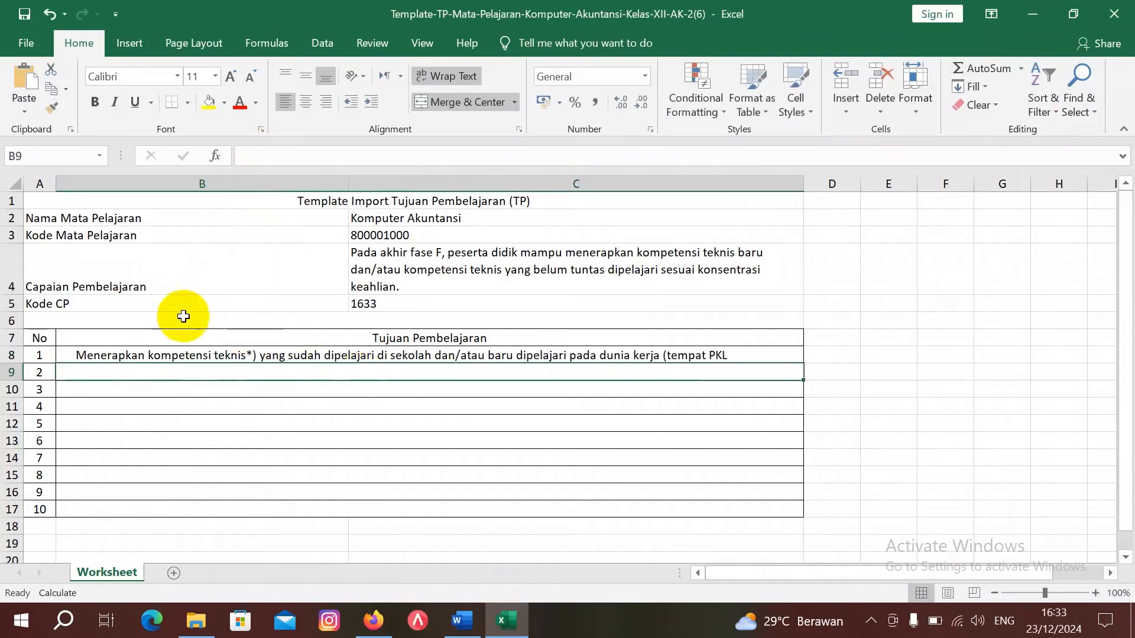
pyautogui.click(182, 354)
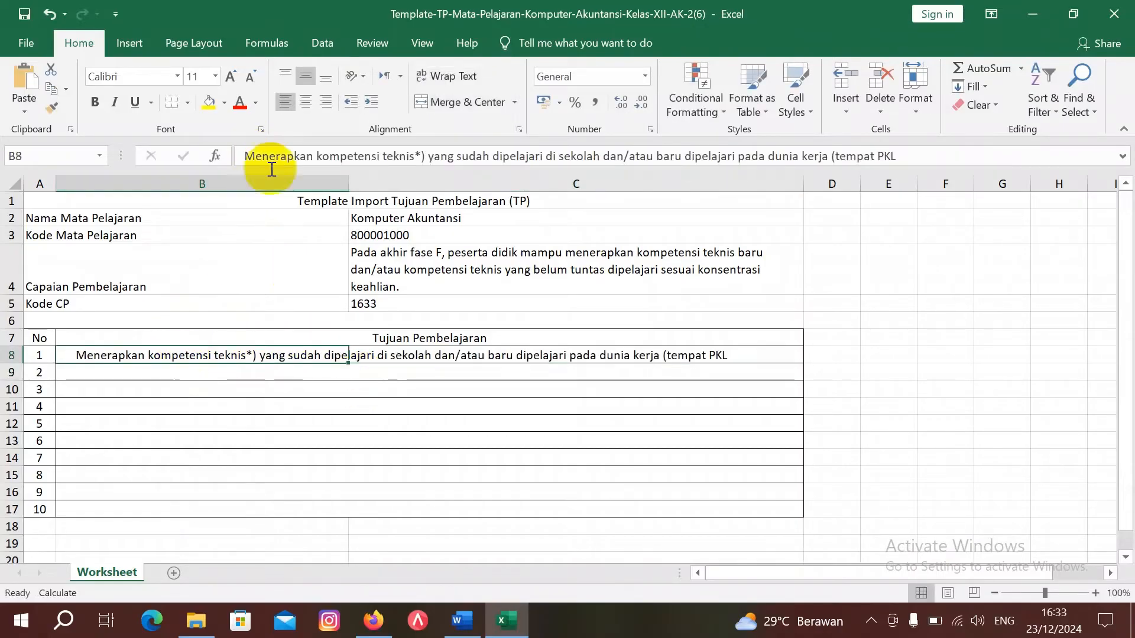
pyautogui.click(285, 103)
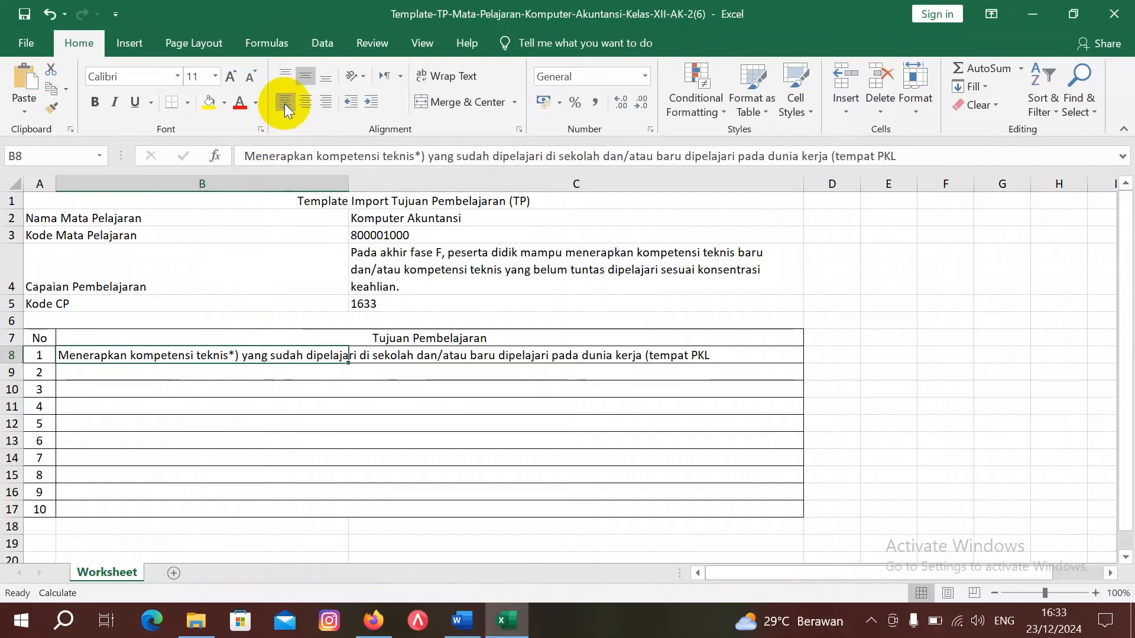
pyautogui.click(426, 156)
pyautogui.press('BackSpace')
pyautogui.press('BackSpace')
pyautogui.write('di ')
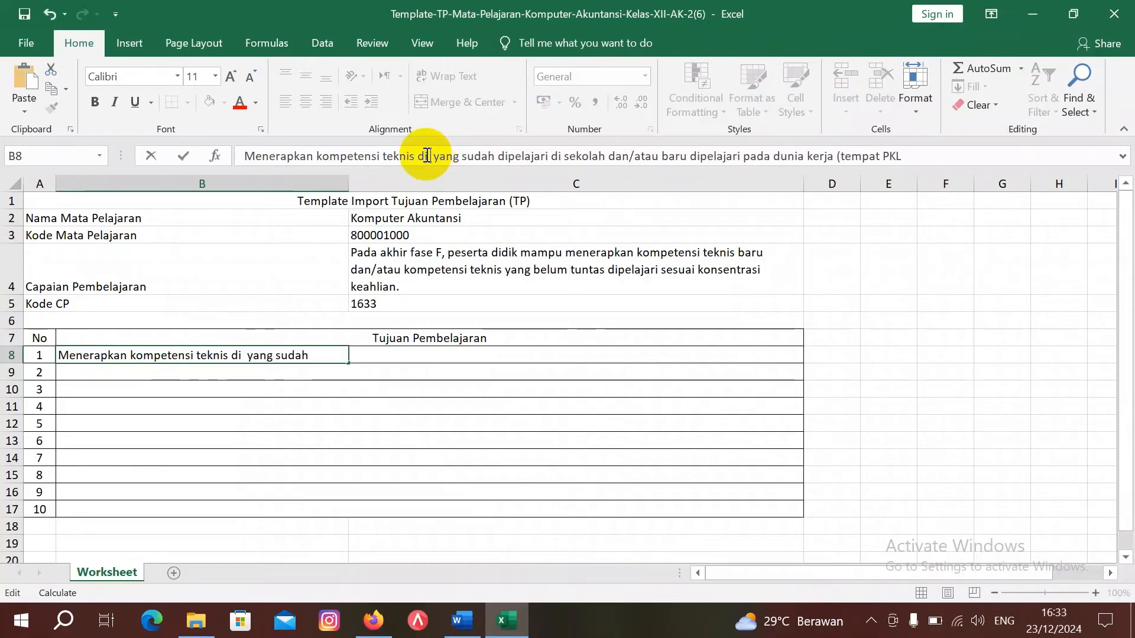
pyautogui.write('bidang')
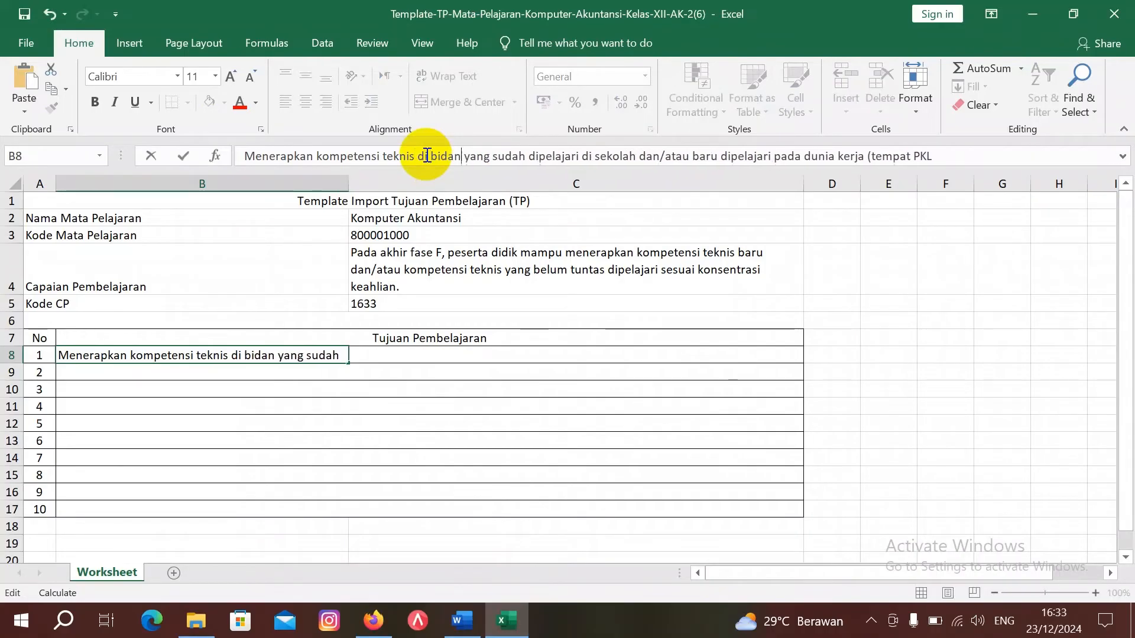
pyautogui.write(' ak')
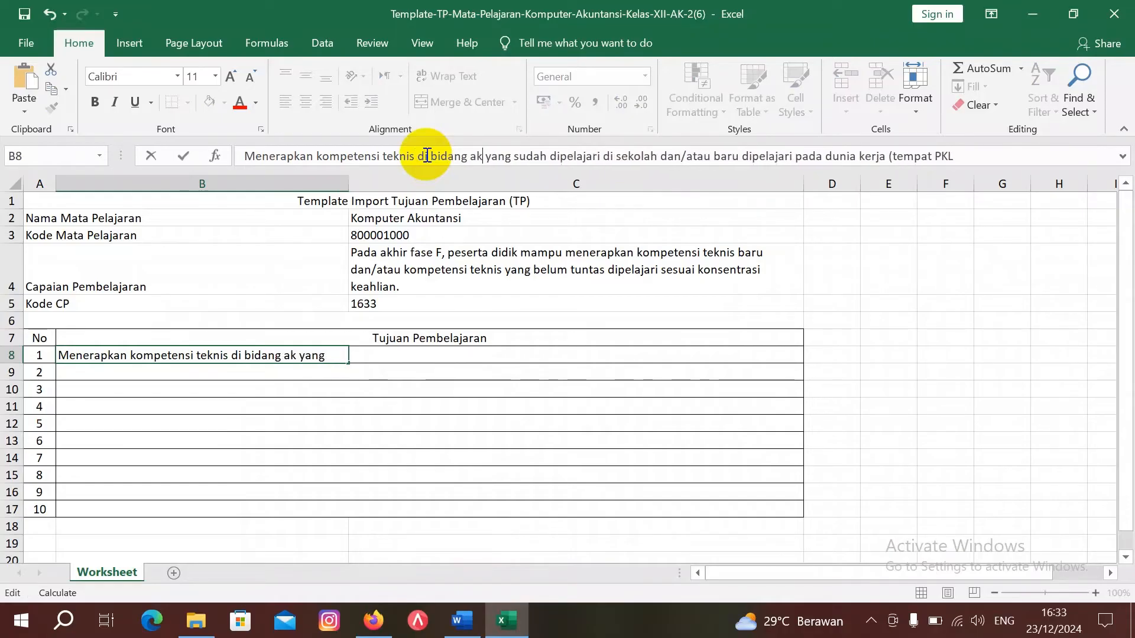
pyautogui.press('BackSpace')
pyautogui.write('kuntansi')
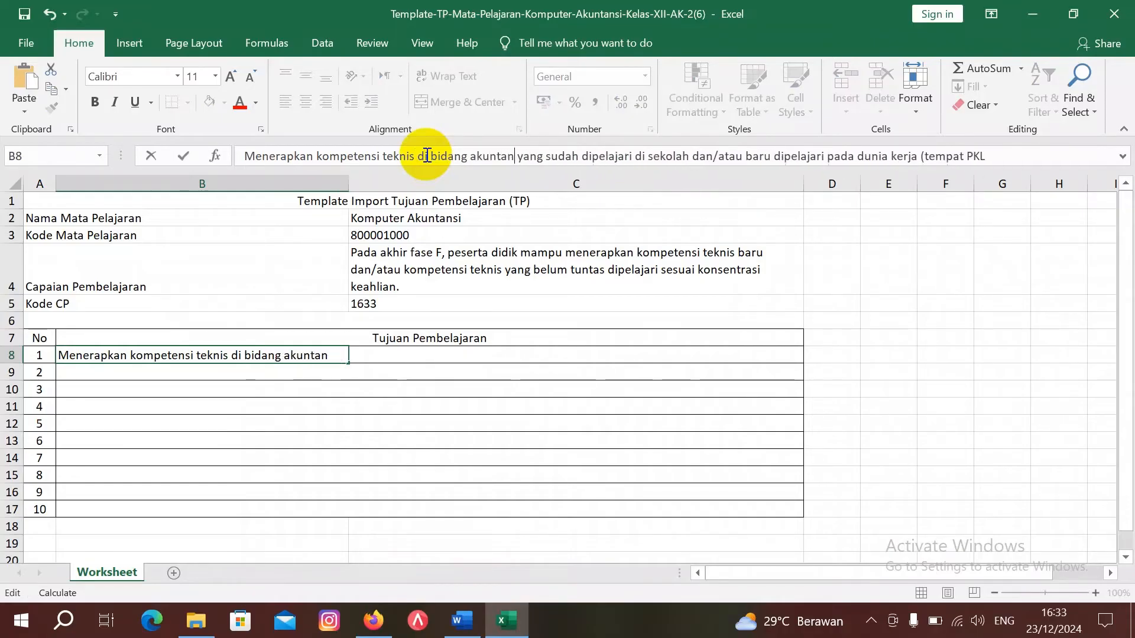
pyautogui.write(' pemer')
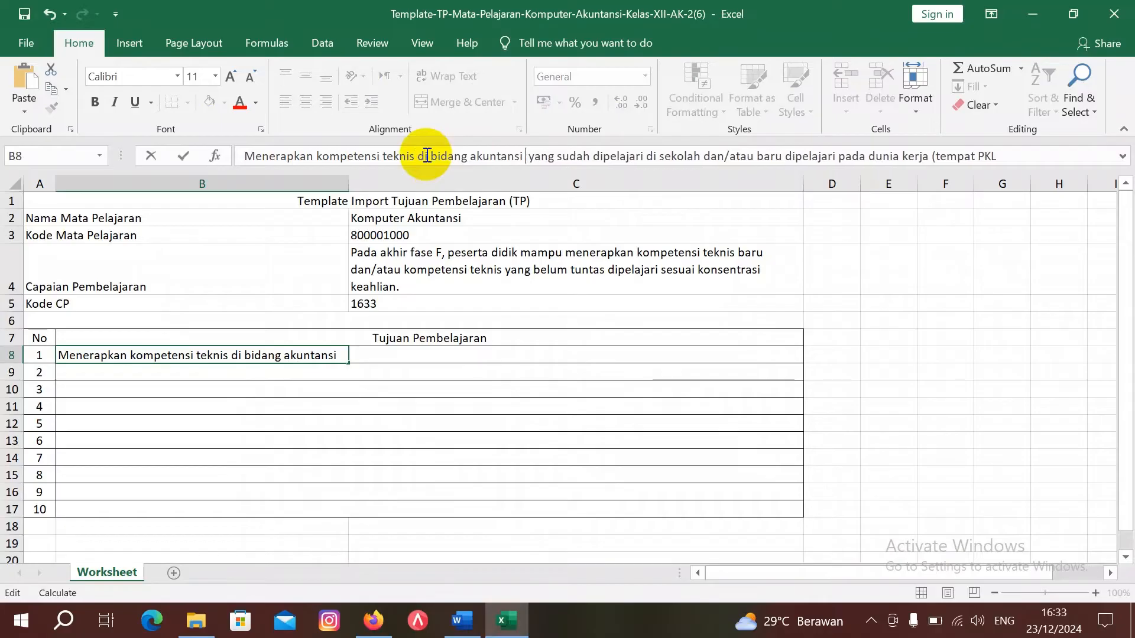
pyautogui.write('intah')
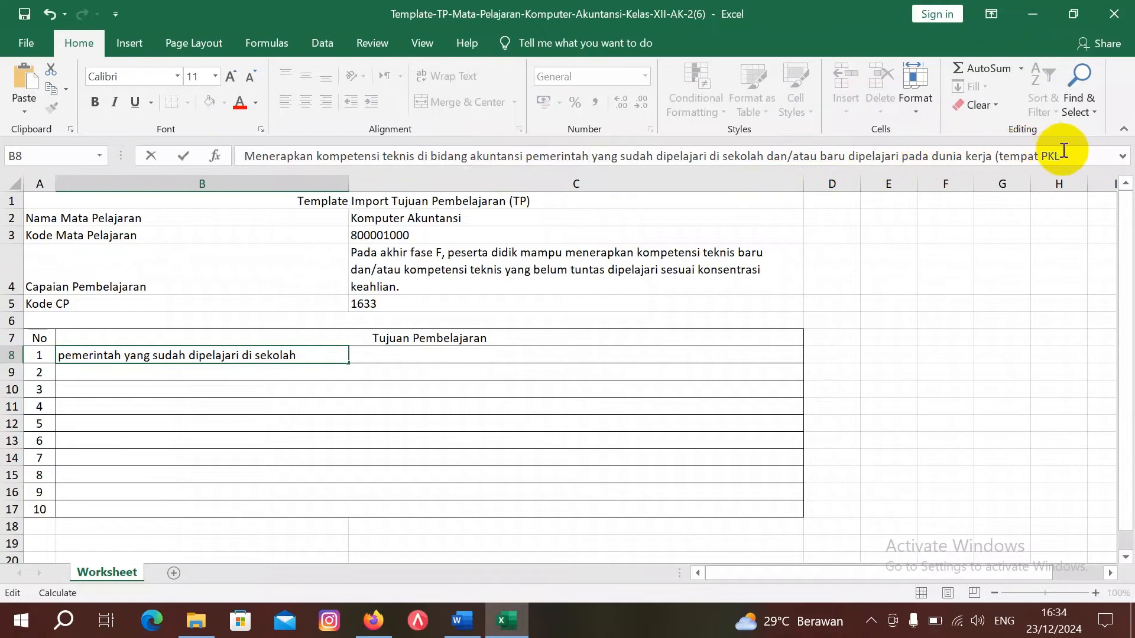
# Step: Replace the trailing '(tempat PKL' with 'pada Badan Pemeriksa Keuangan' and re-merge B8:C8
pyautogui.moveTo(1066, 157); pyautogui.dragTo(996, 156)
pyautogui.write('pada')
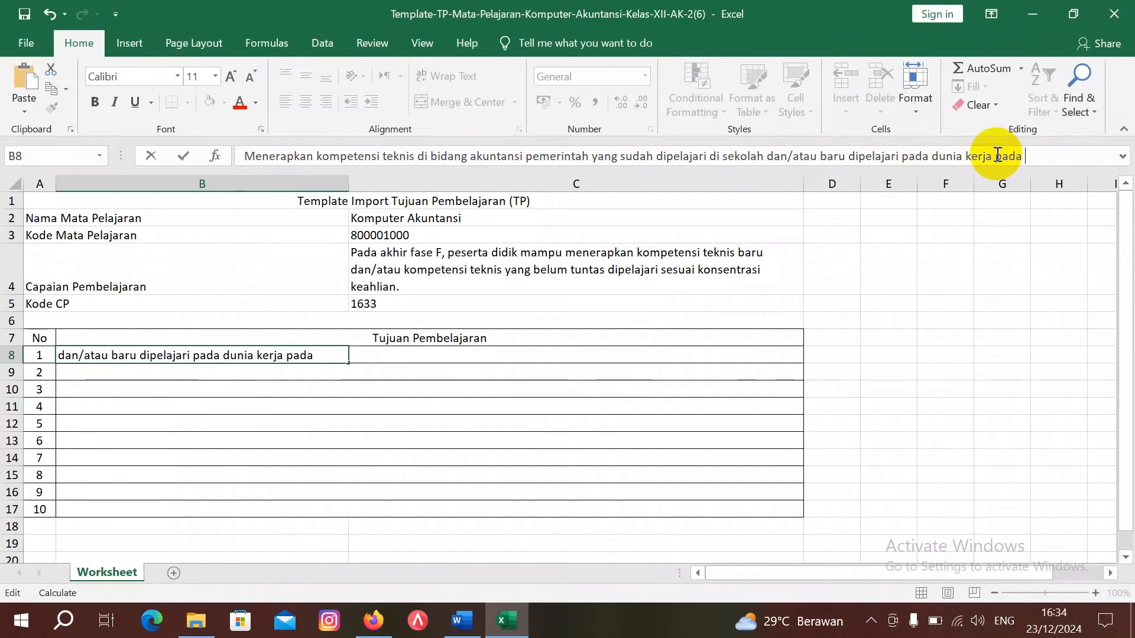
pyautogui.write(' Bd')
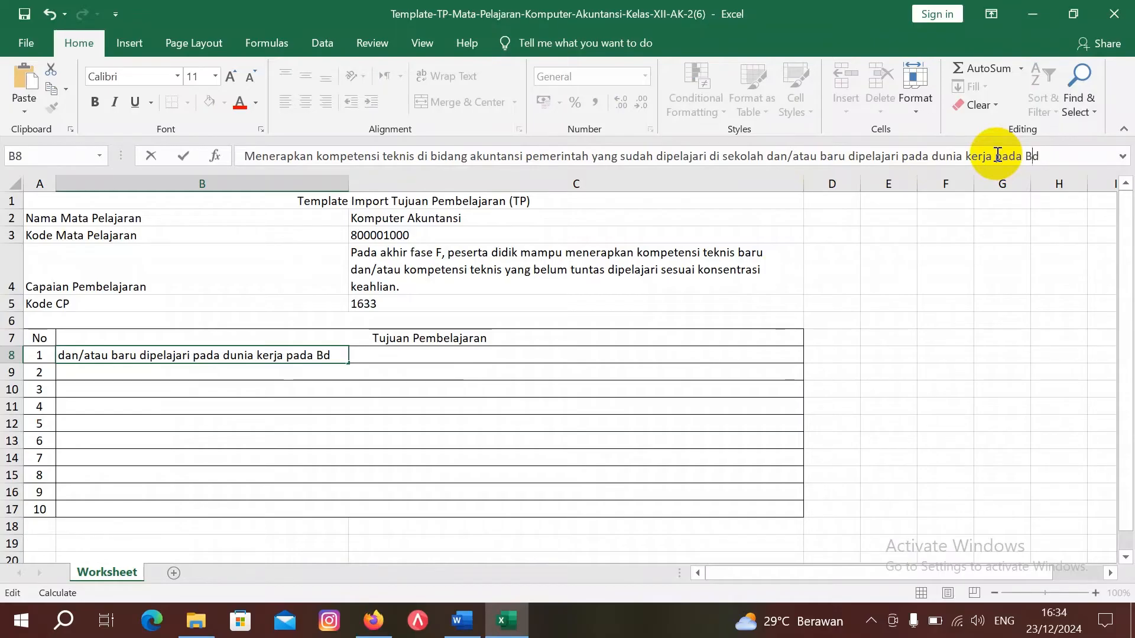
pyautogui.press('BackSpace')
pyautogui.write('adan Pemer')
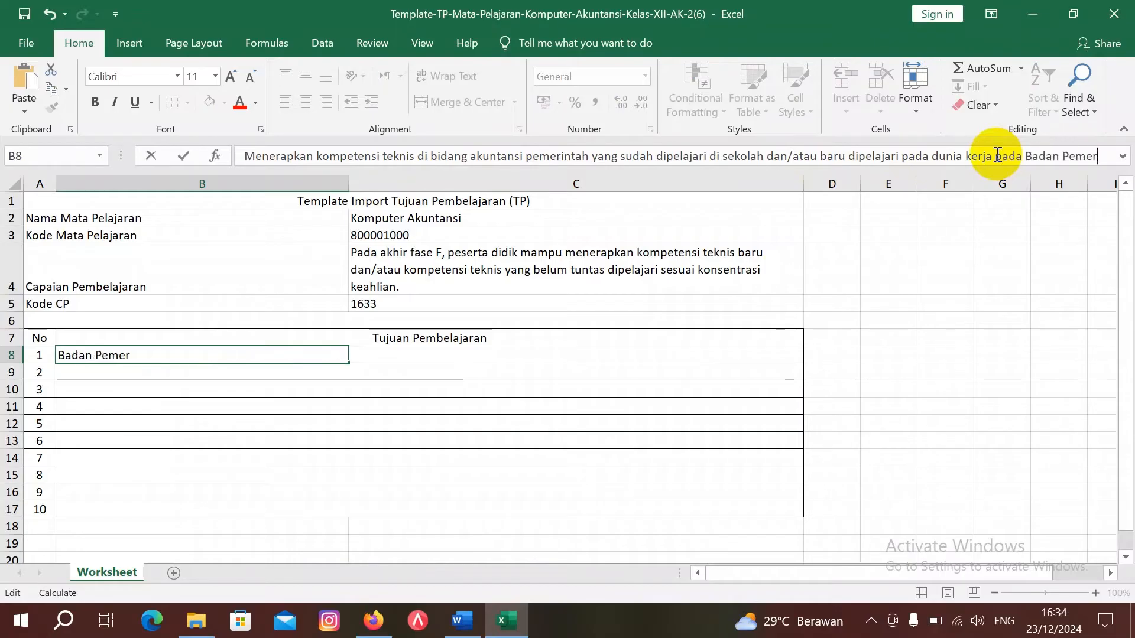
pyautogui.write('iksan Keu\\')
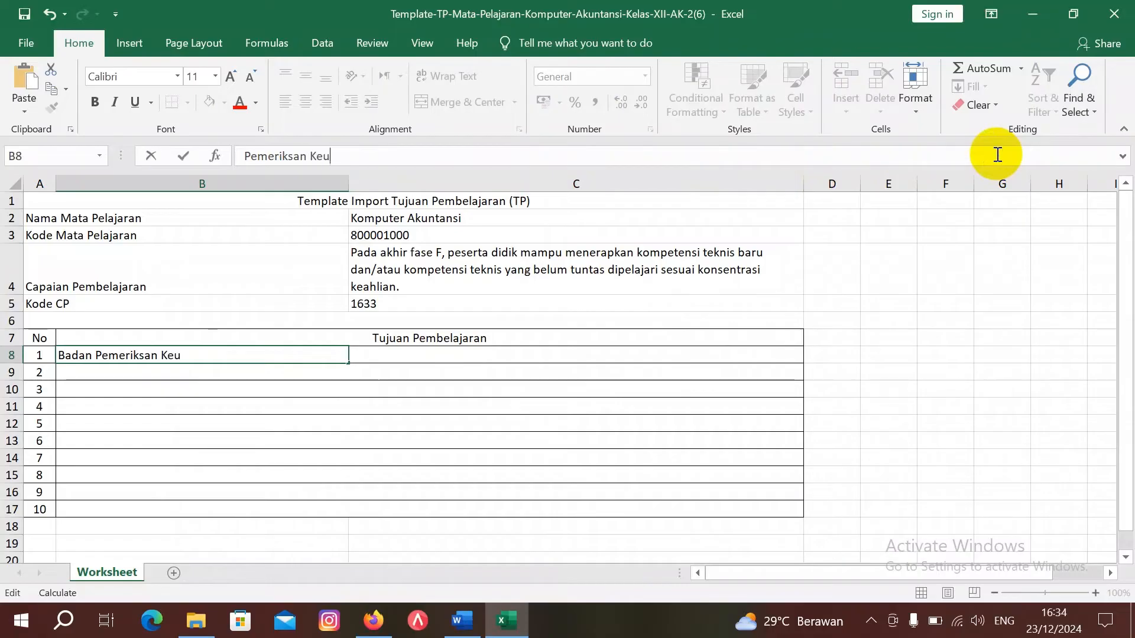
pyautogui.press('BackSpace')
pyautogui.press('BackSpace')
pyautogui.press('BackSpace')
pyautogui.press('BackSpace')
pyautogui.press('BackSpace')
pyautogui.press('BackSpace')
pyautogui.write('Keuangan')
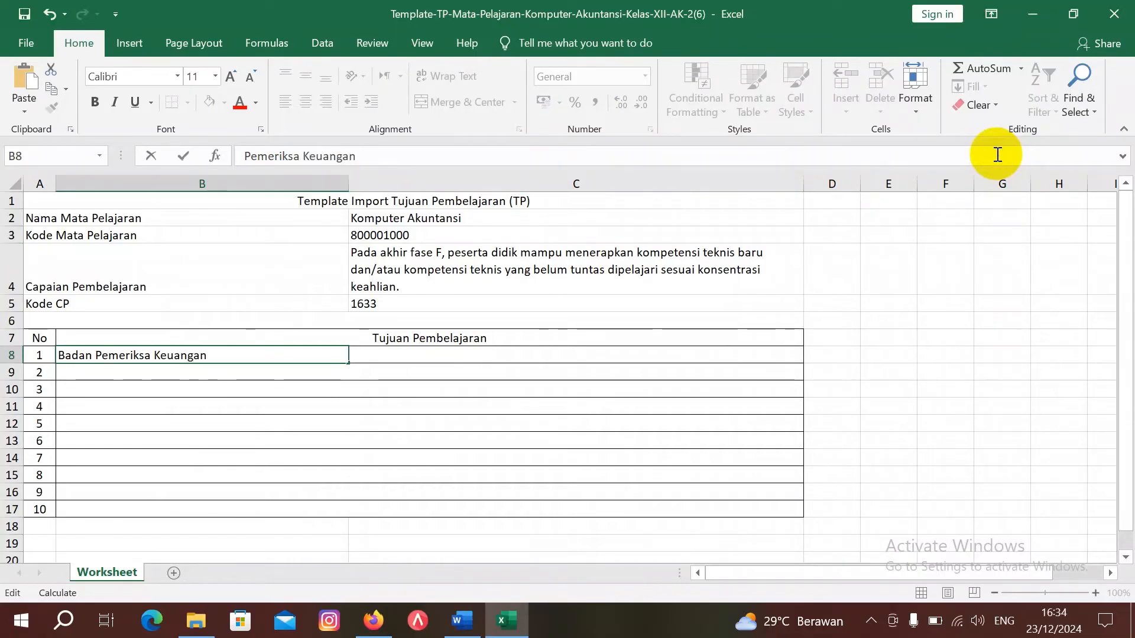
pyautogui.press('Return')
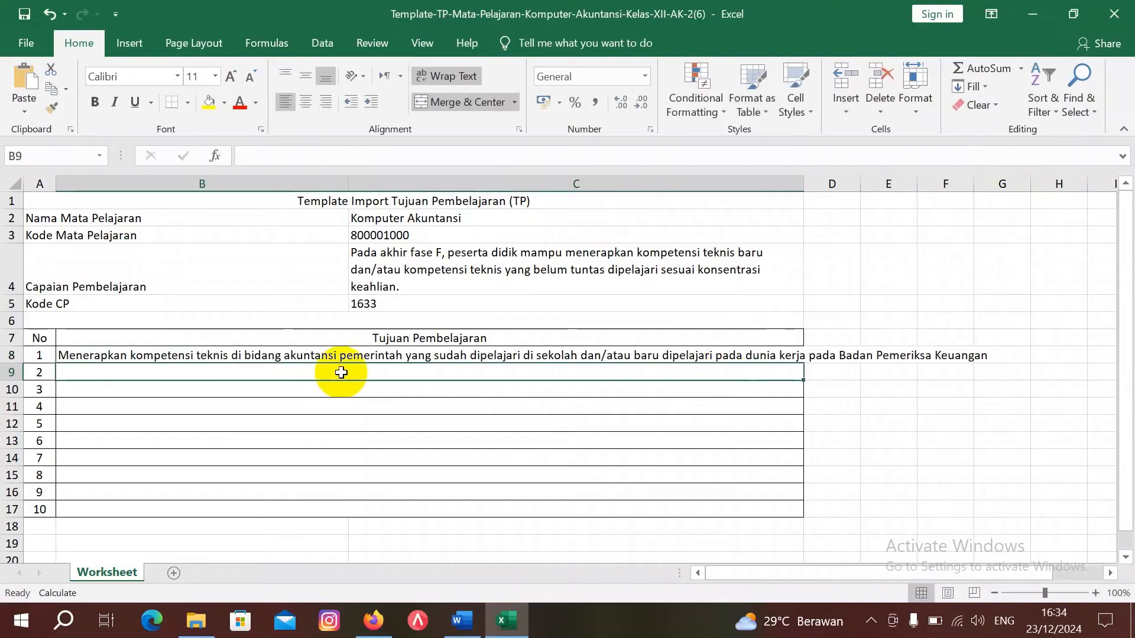
pyautogui.click(178, 356)
pyautogui.hotkey('shift', 'Right')
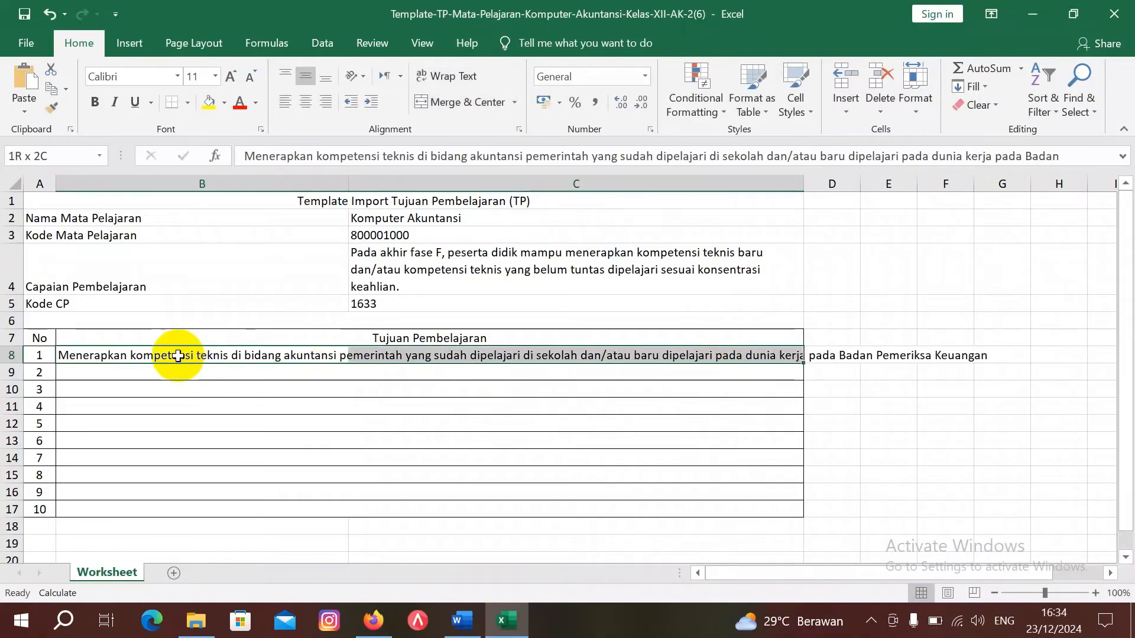
pyautogui.click(455, 102)
pyautogui.click(555, 387)
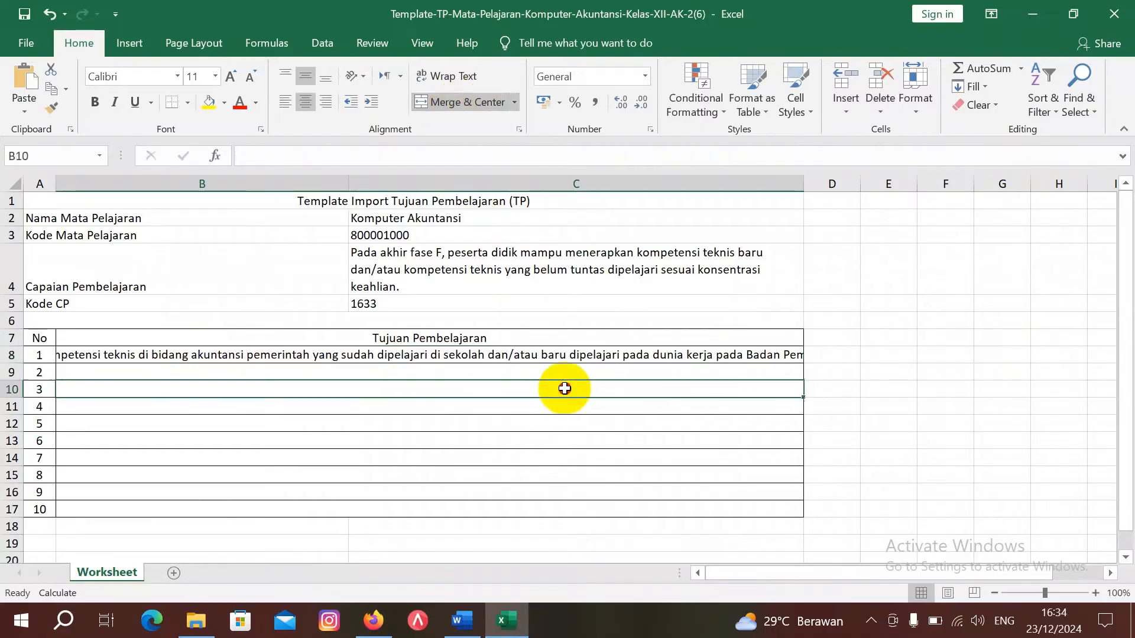
# Step: Save and close the template, upload it in Tambah Data, and confirm the success message
pyautogui.click(1119, 20)
pyautogui.press('Return')
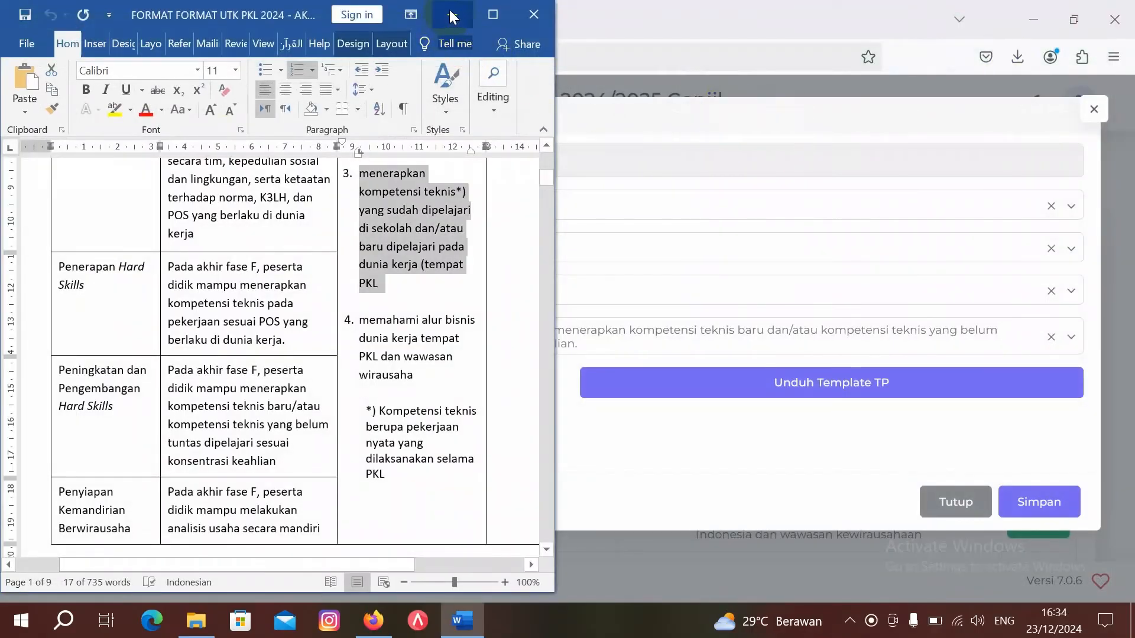
pyautogui.click(452, 16)
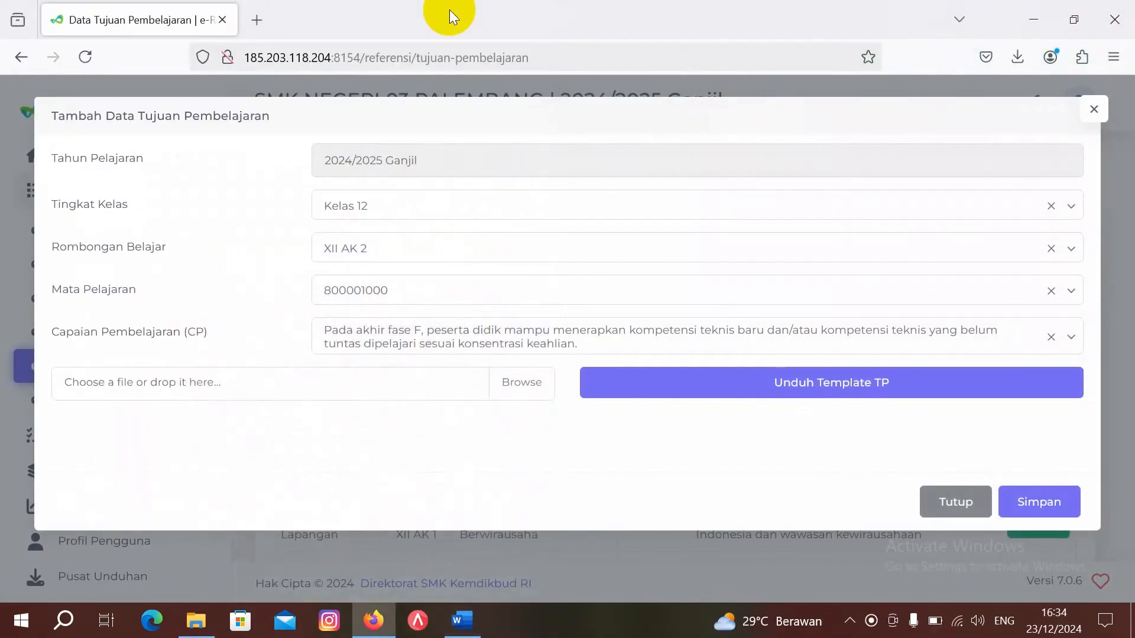
pyautogui.click(520, 382)
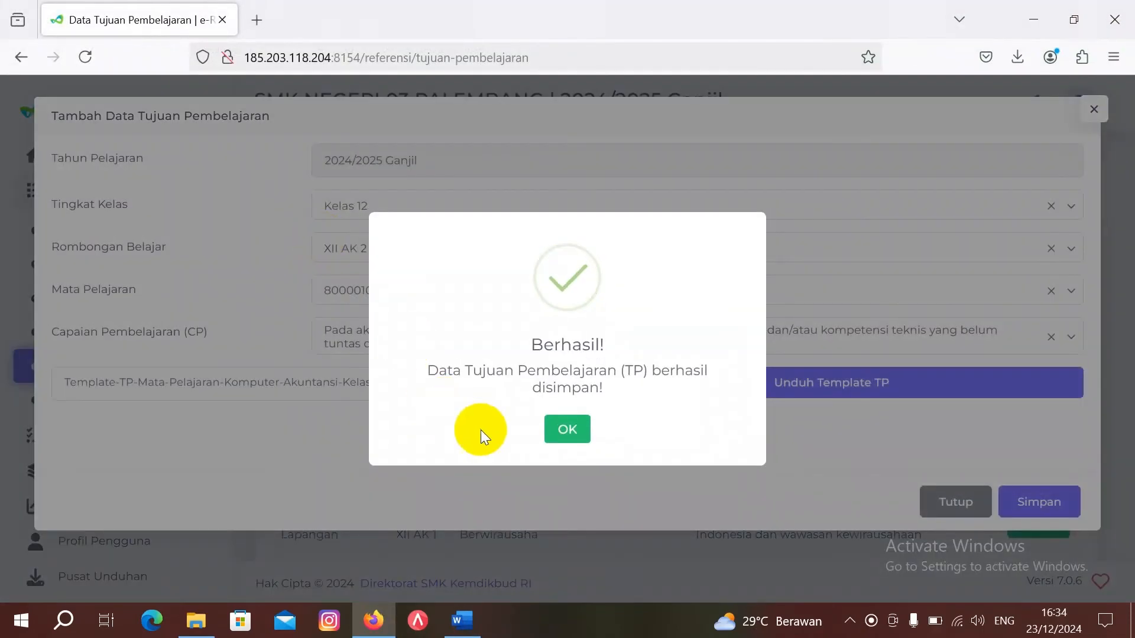
pyautogui.click(564, 429)
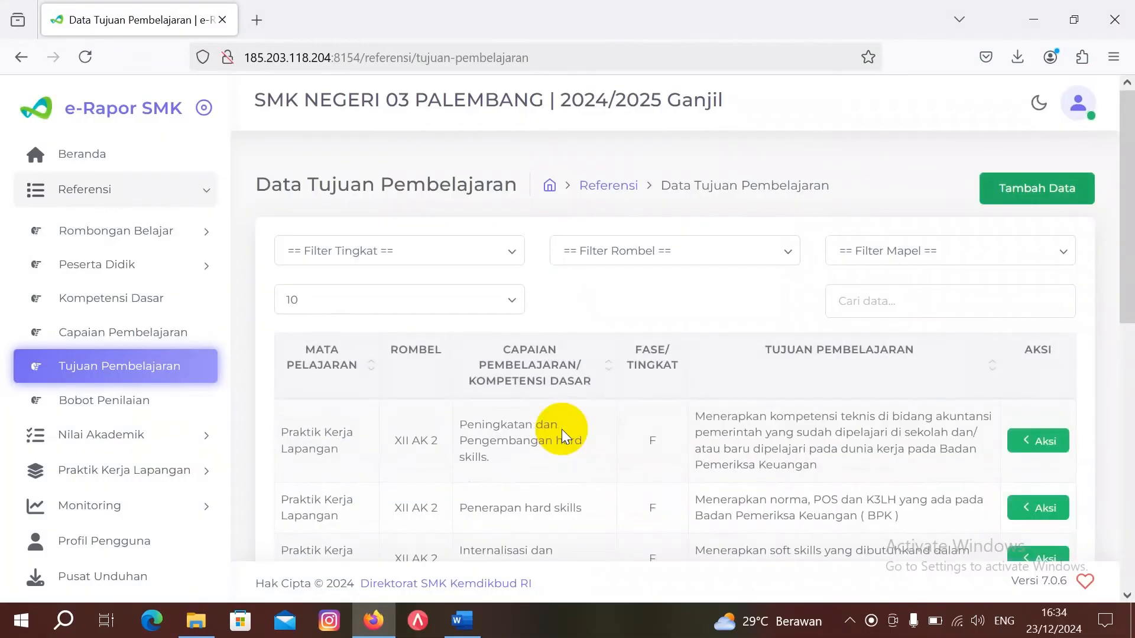
pyautogui.scroll(-1, 561, 461)
pyautogui.scroll(-1, 561, 466)
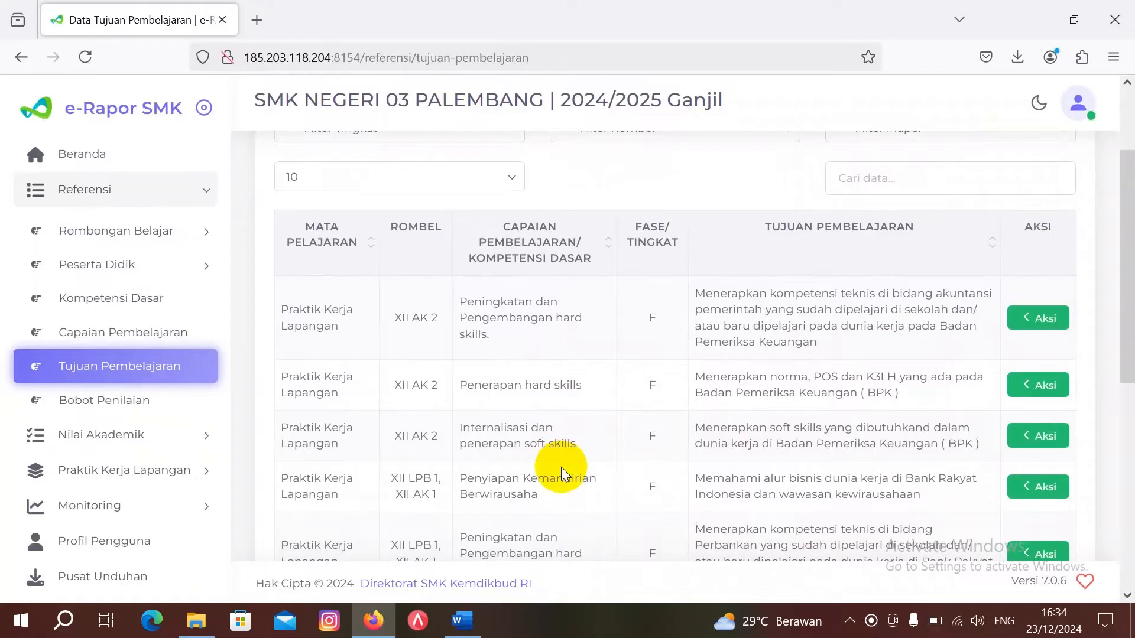
pyautogui.scroll(2, 777, 354)
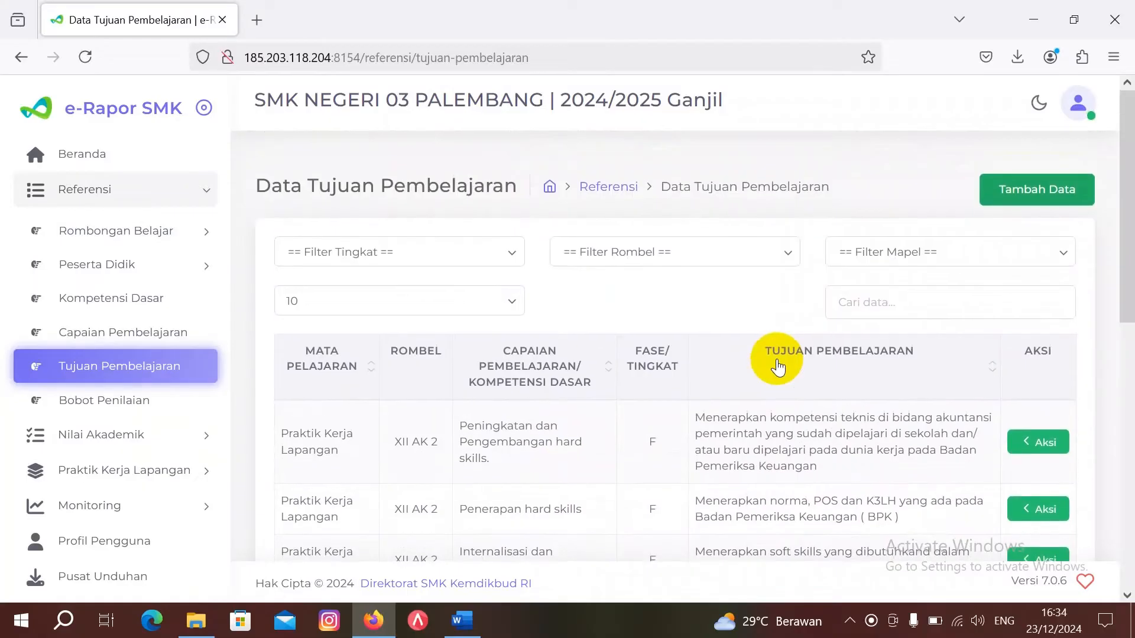
# Step: Start another learning-objective entry after checking the PKL format document in Word
pyautogui.click(1049, 190)
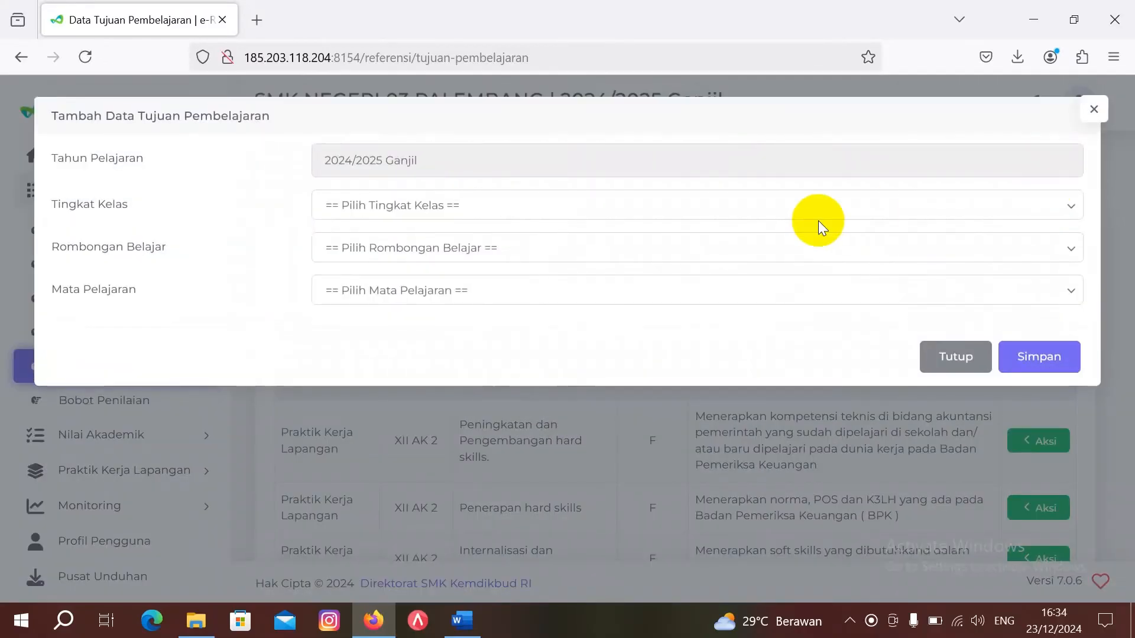
pyautogui.moveTo(470, 631)
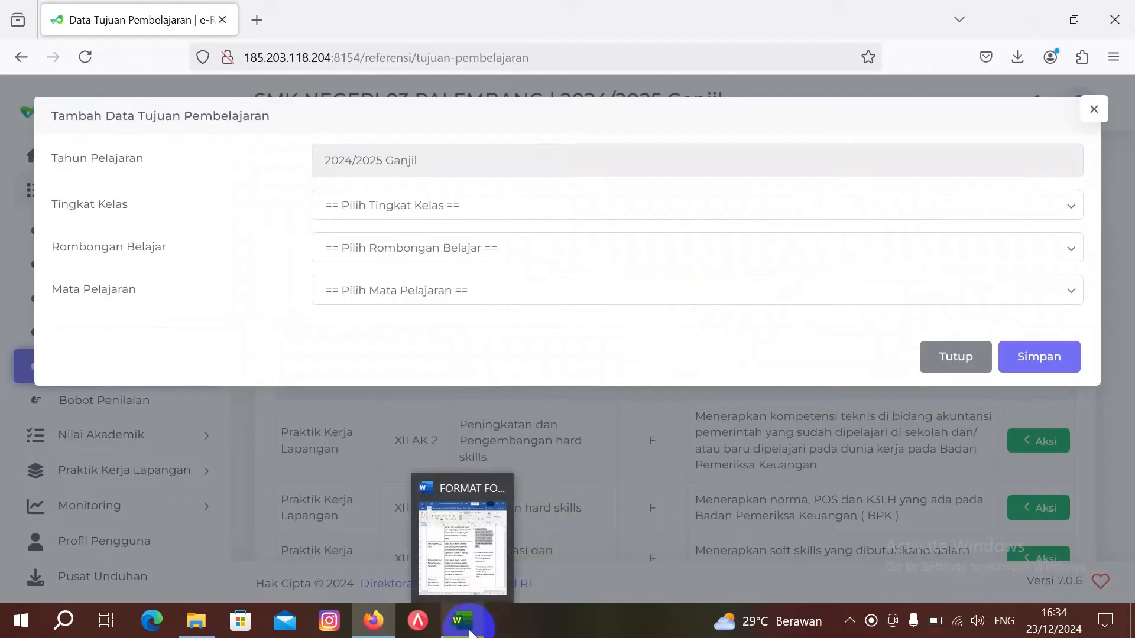
pyautogui.click(459, 584)
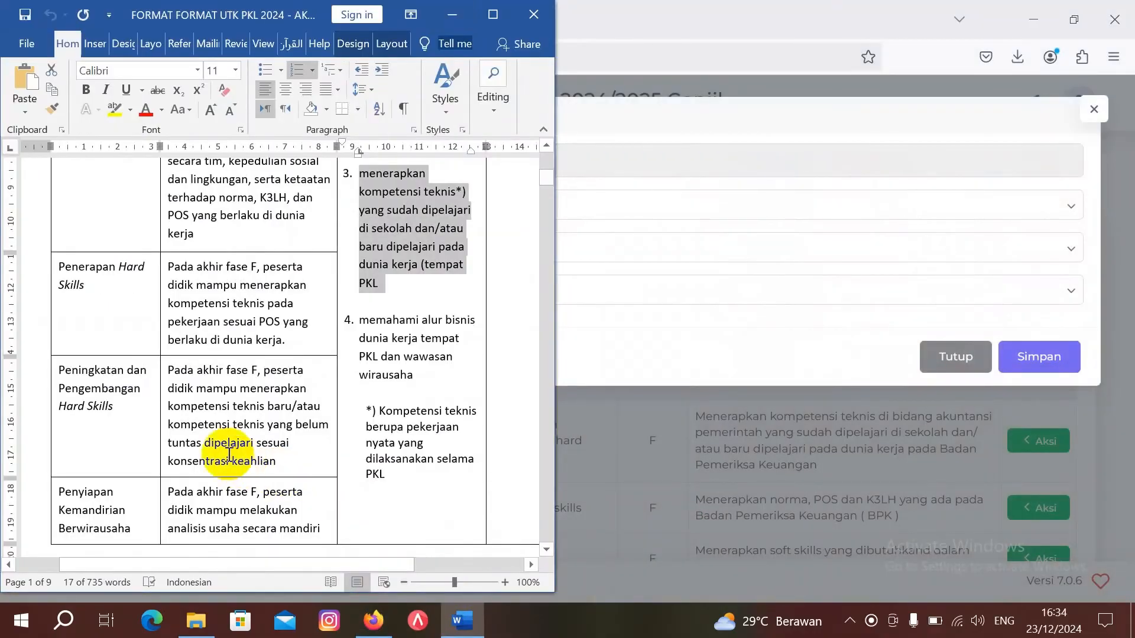
pyautogui.scroll(-1, 228, 455)
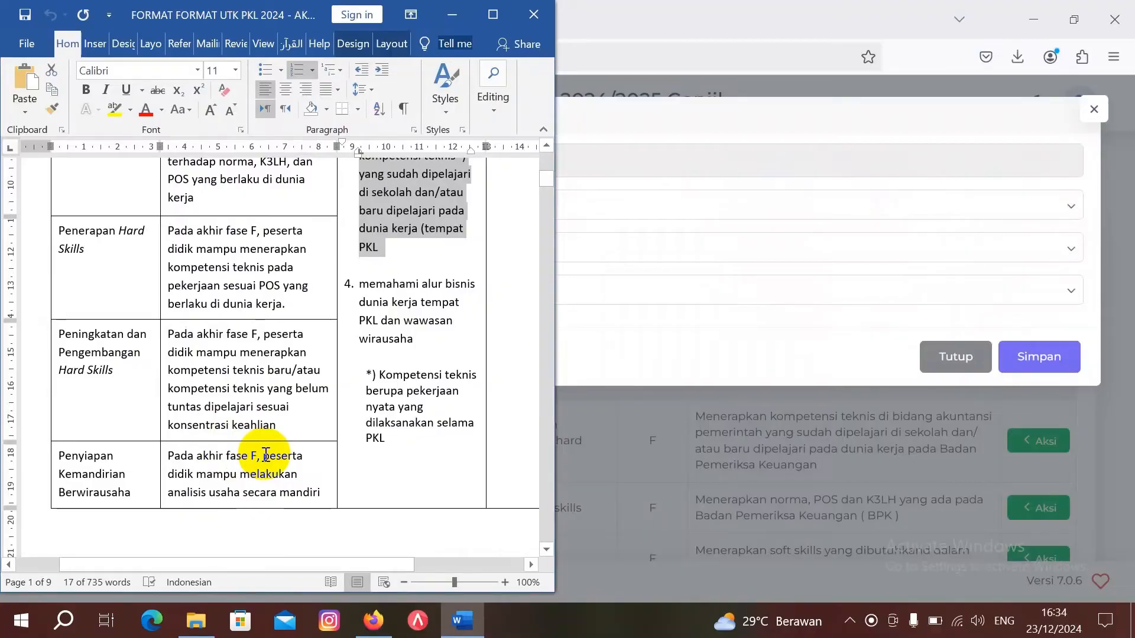
pyautogui.click(629, 359)
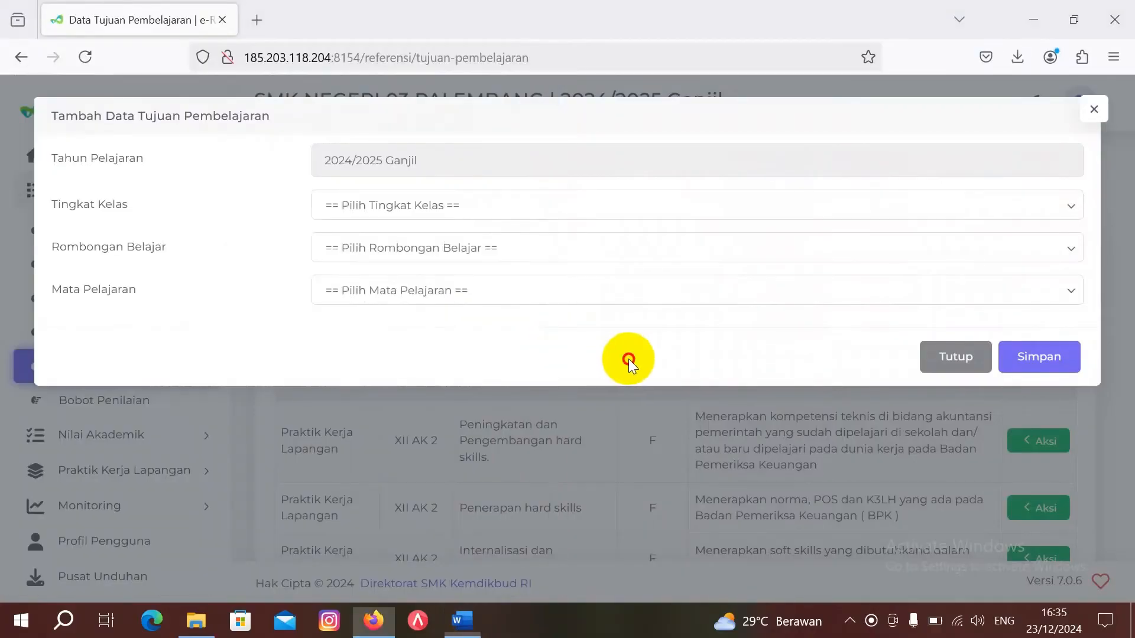
# Step: Choose Kelas 12, XII AK 2, Komputer Akuntansi and the business-analysis CP, then download the TP template
pyautogui.click(581, 209)
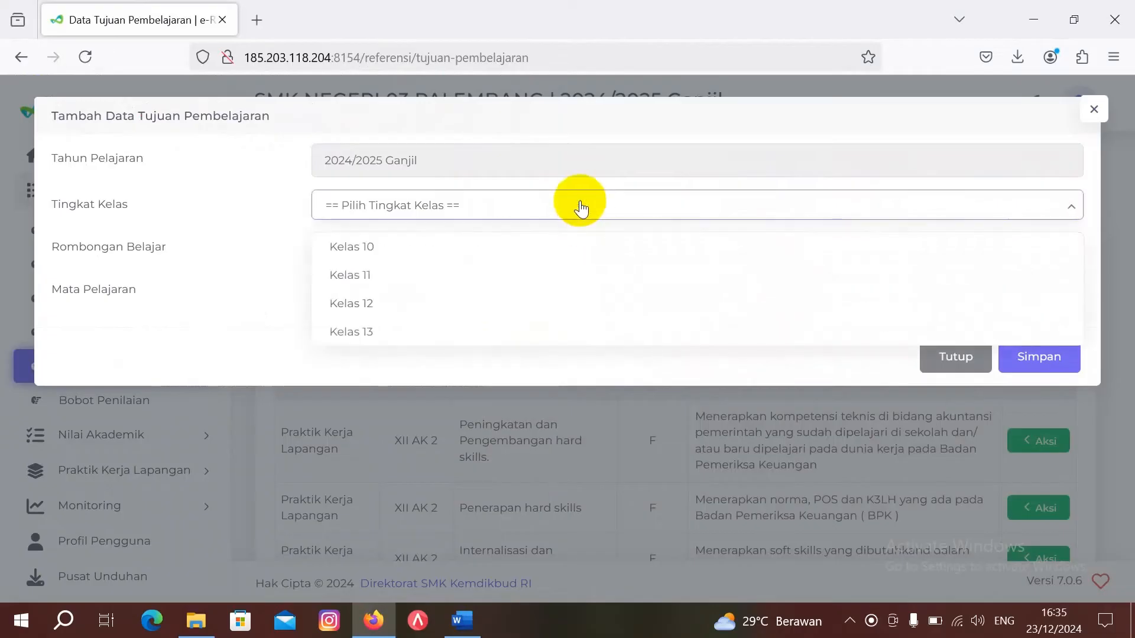
pyautogui.click(573, 308)
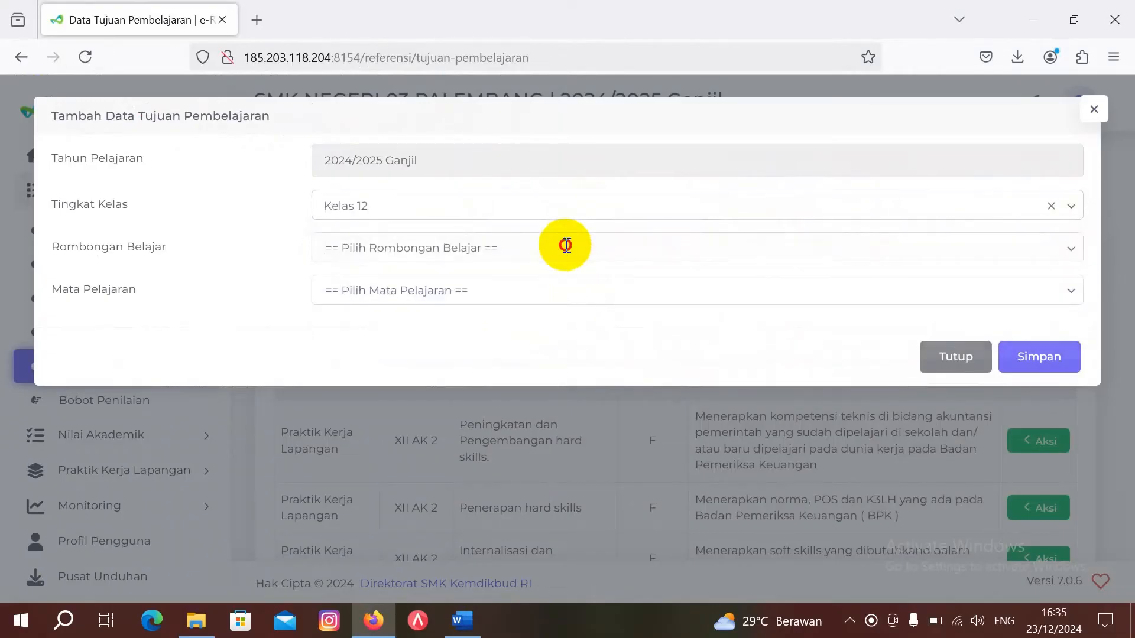
pyautogui.click(565, 245)
pyautogui.click(563, 315)
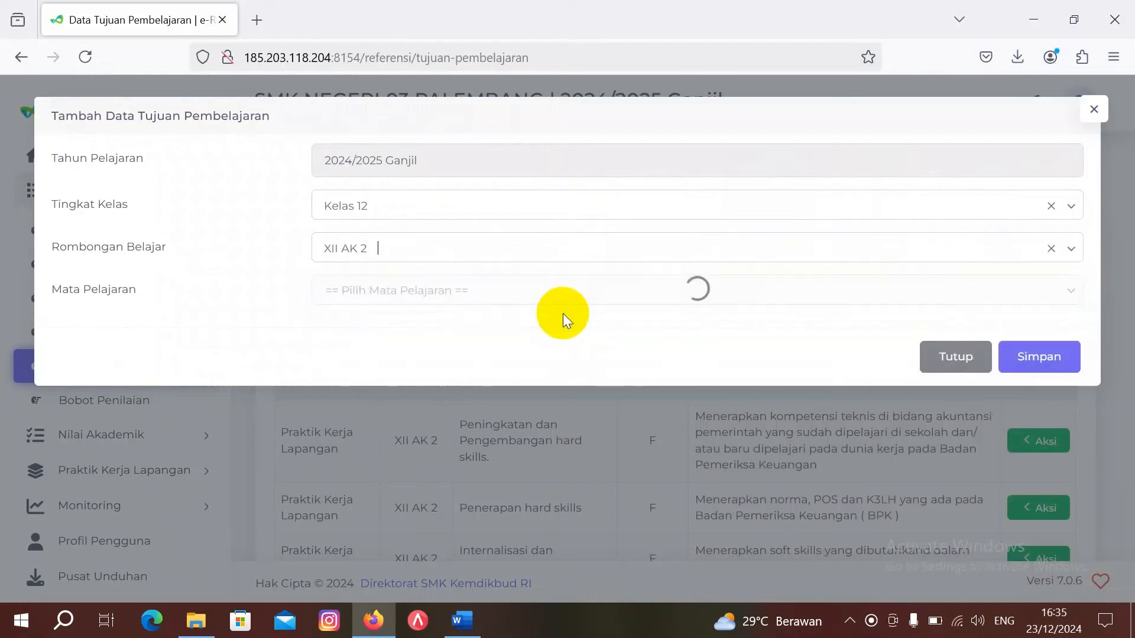
pyautogui.click(568, 287)
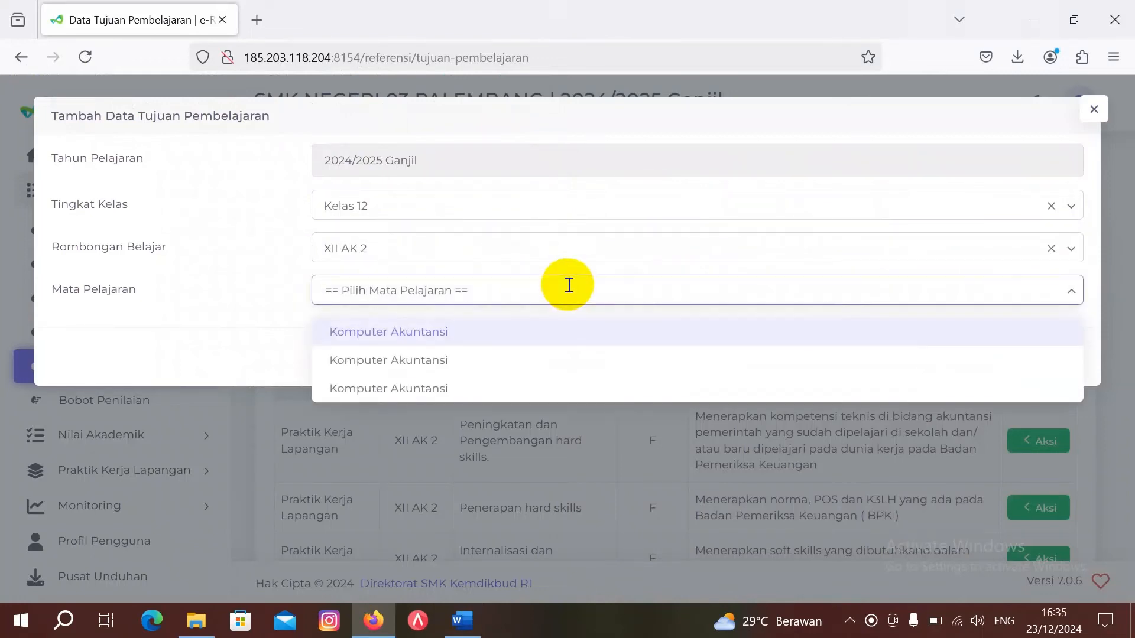
pyautogui.click(566, 331)
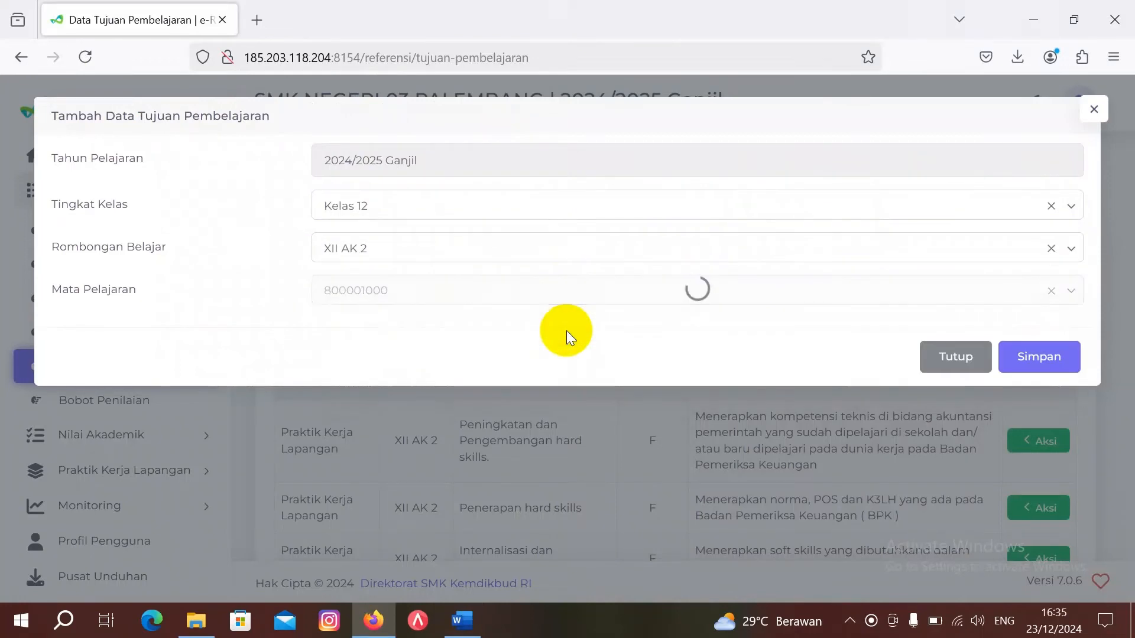
pyautogui.click(567, 331)
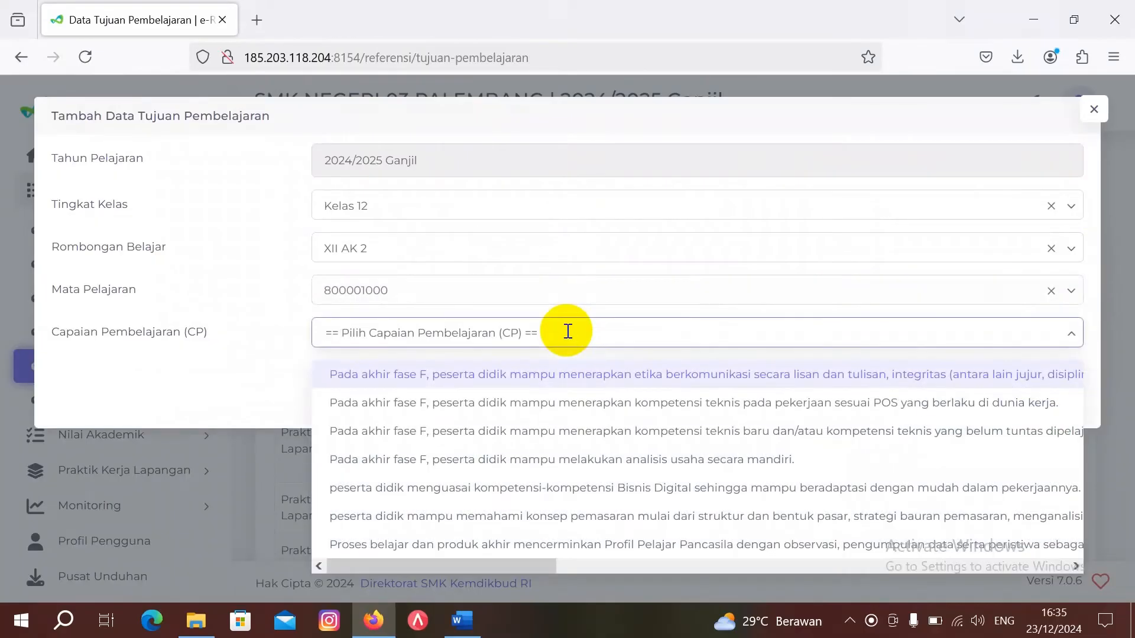
pyautogui.click(599, 460)
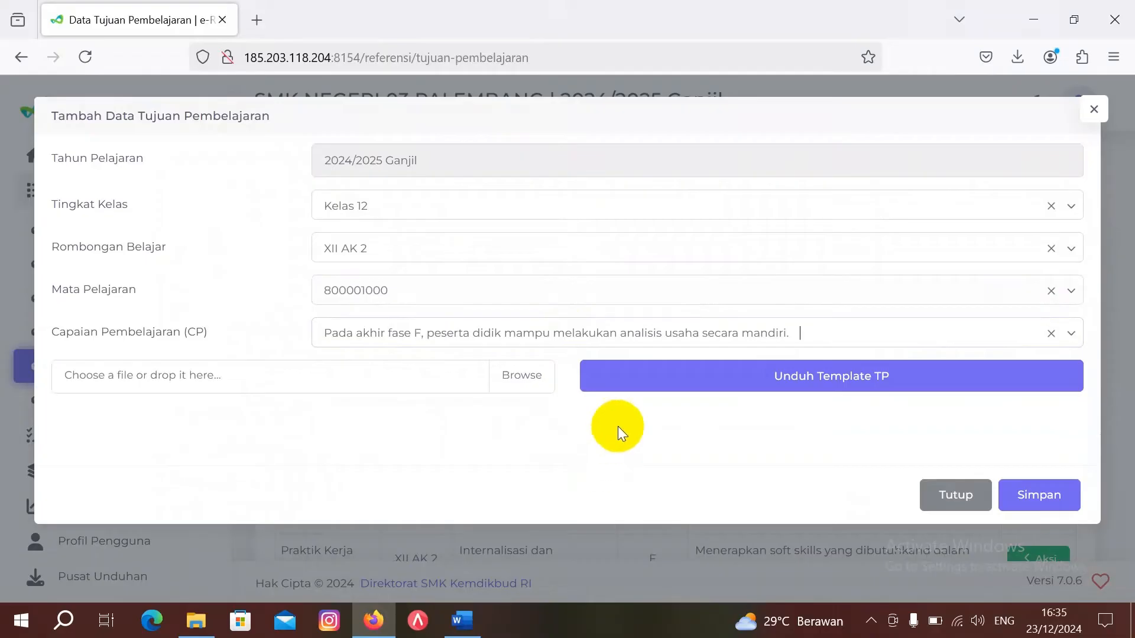
pyautogui.click(657, 376)
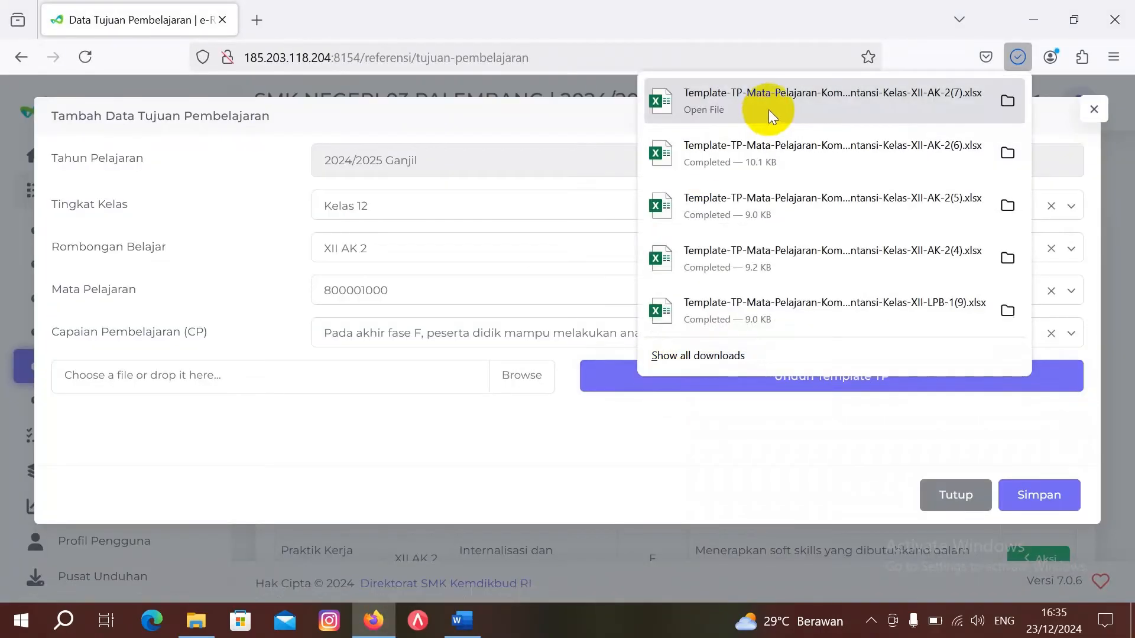
# Step: Open the downloaded XII AK 2 (7) template with editing enabled and select B8
pyautogui.click(768, 105)
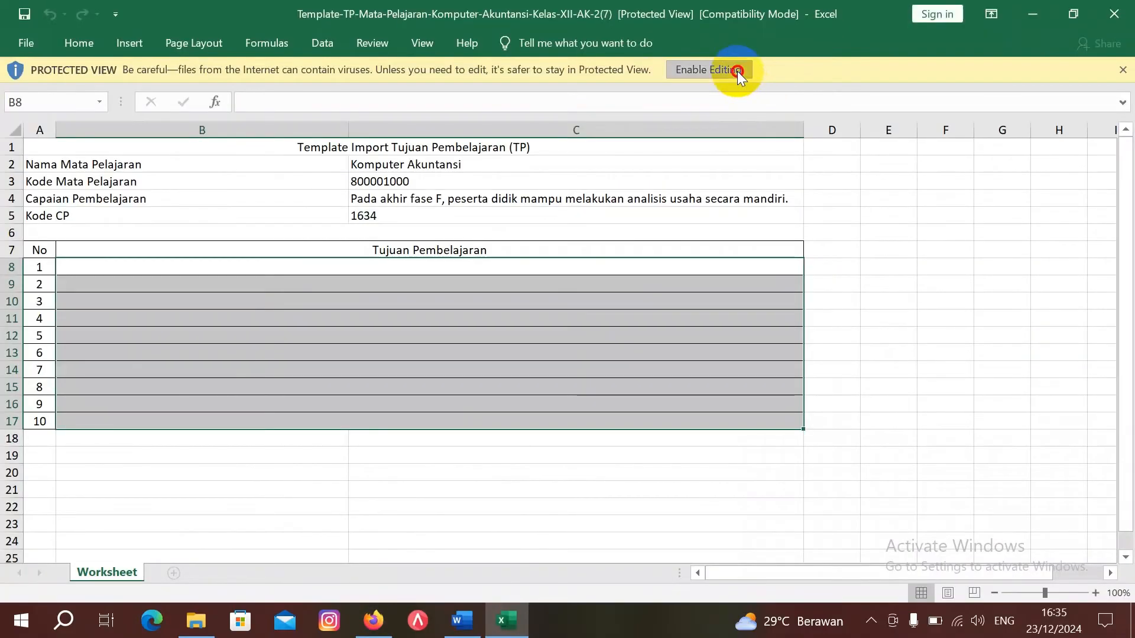
pyautogui.click(737, 70)
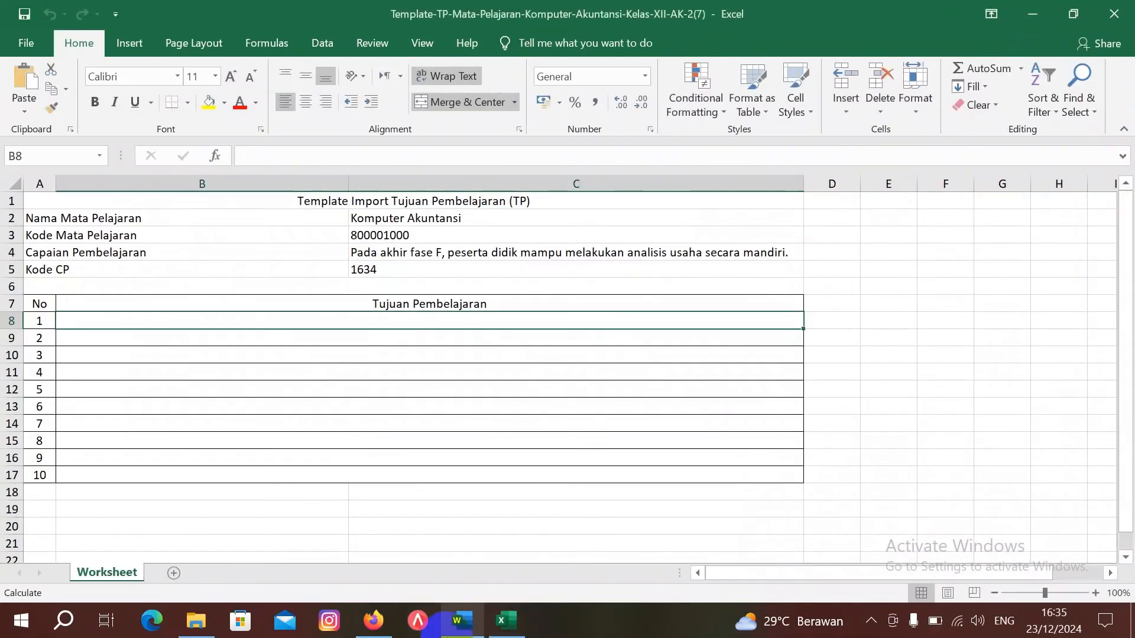
pyautogui.moveTo(469, 624)
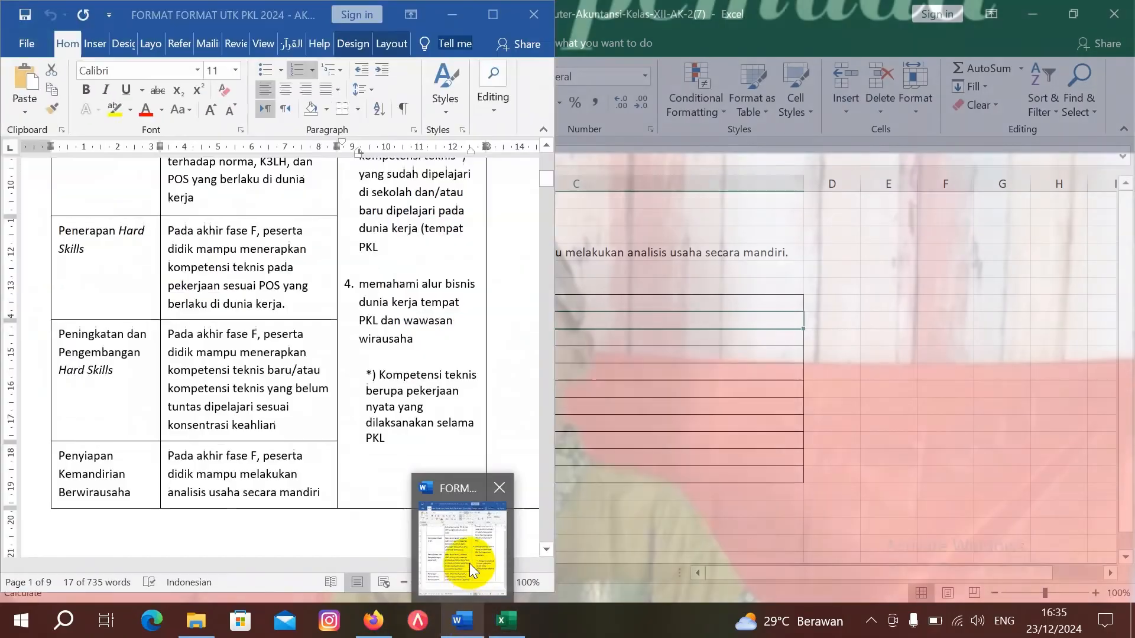
pyautogui.click(469, 563)
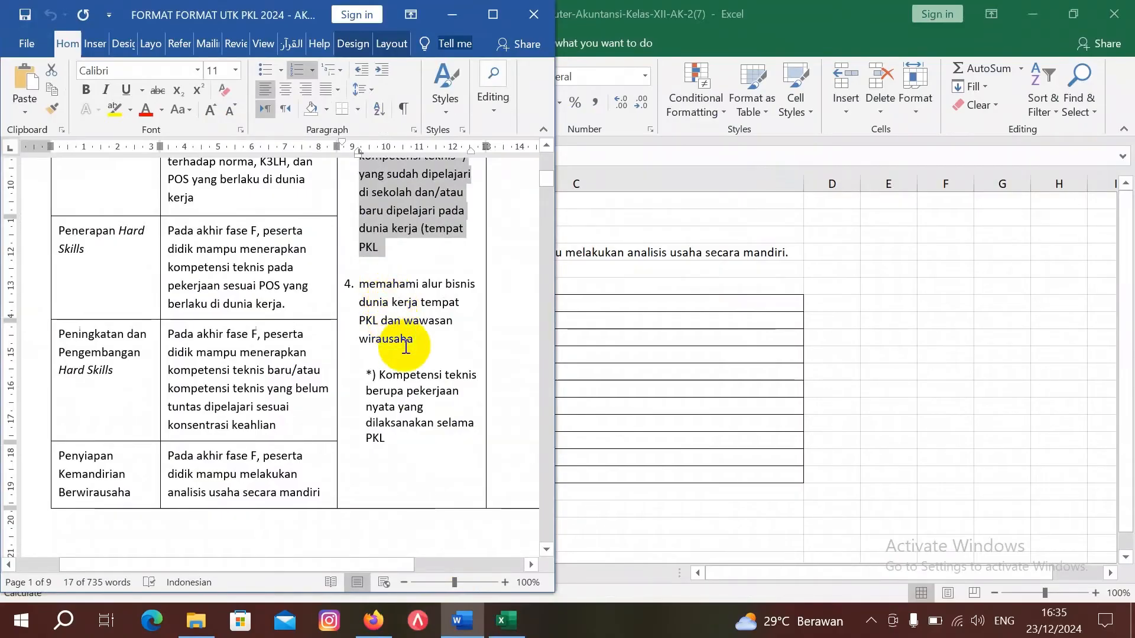
pyautogui.click(611, 319)
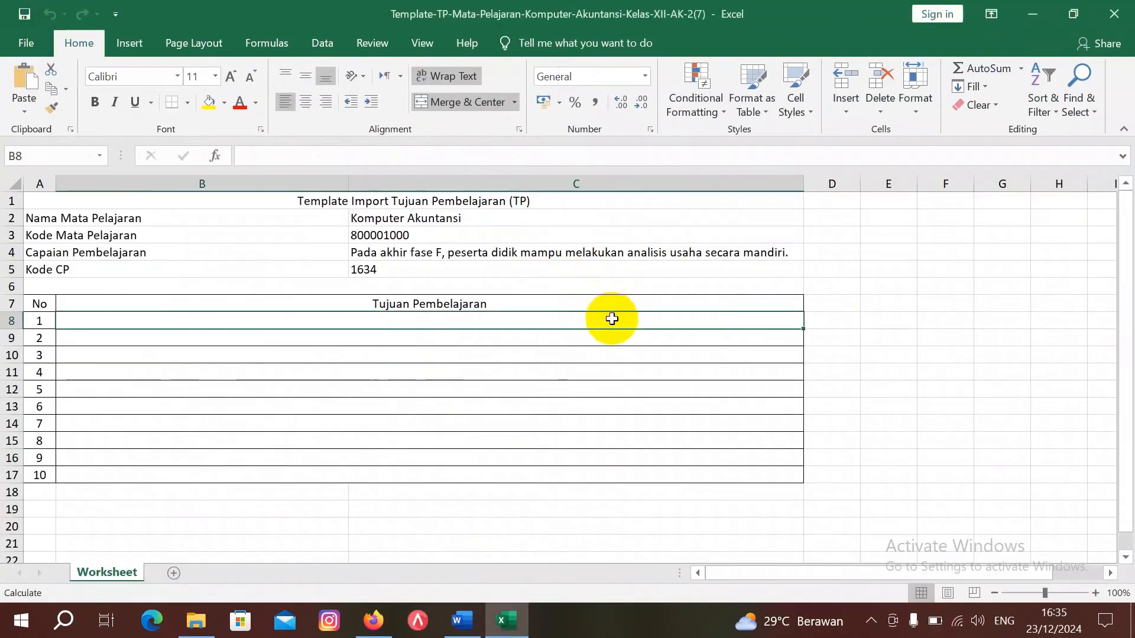
# Step: Enter 'Memahami alur bisnis Badan Pemeriksa Keuangan dan wawasan kewirausahaan' in B8 and save
pyautogui.write('Memah')
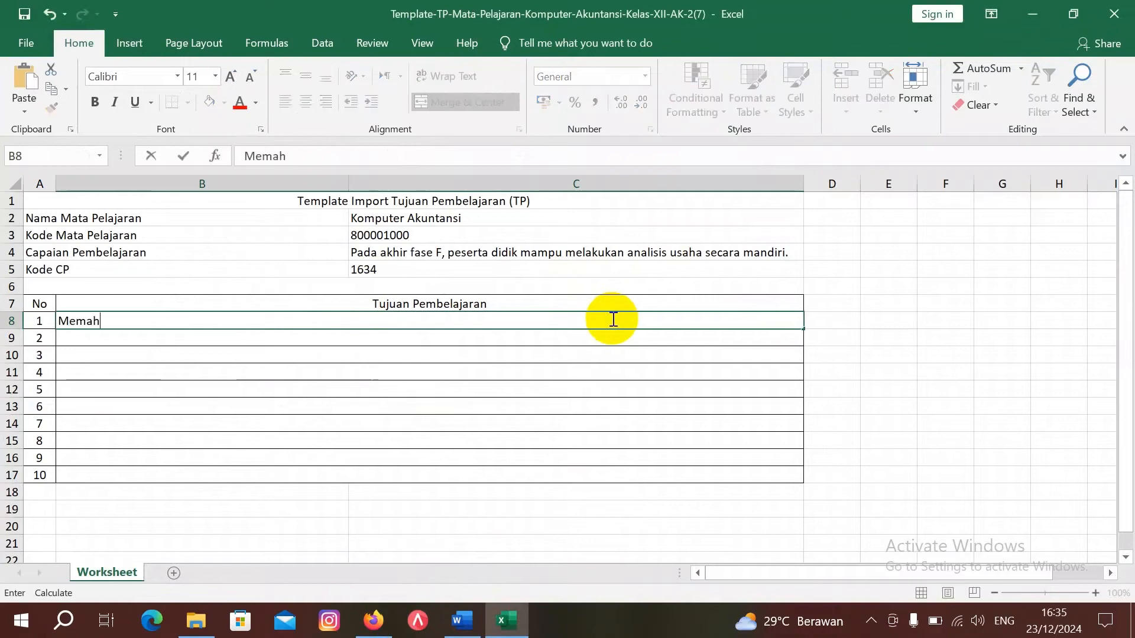
pyautogui.write('ami alur c')
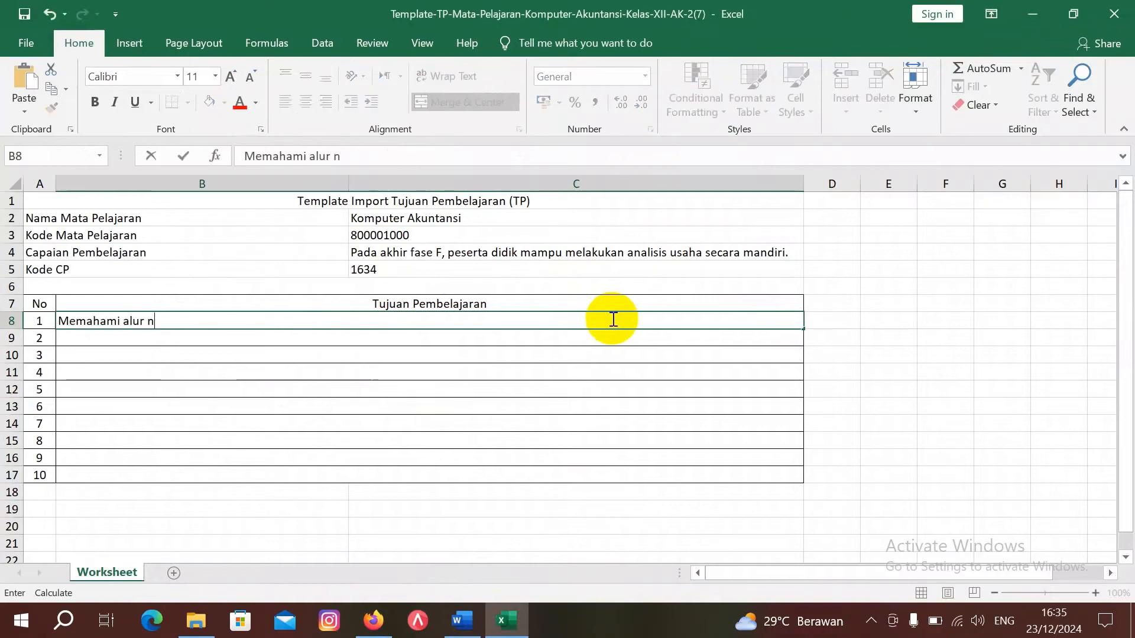
pyautogui.press('BackSpace')
pyautogui.write('bisnis Badan P')
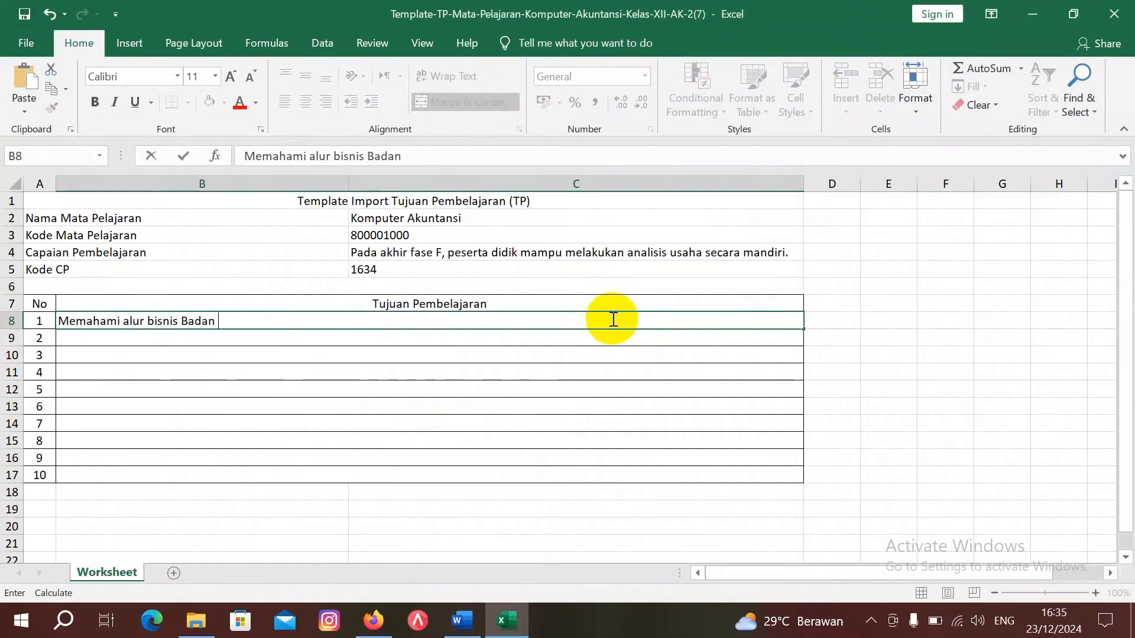
pyautogui.write('emeriksa')
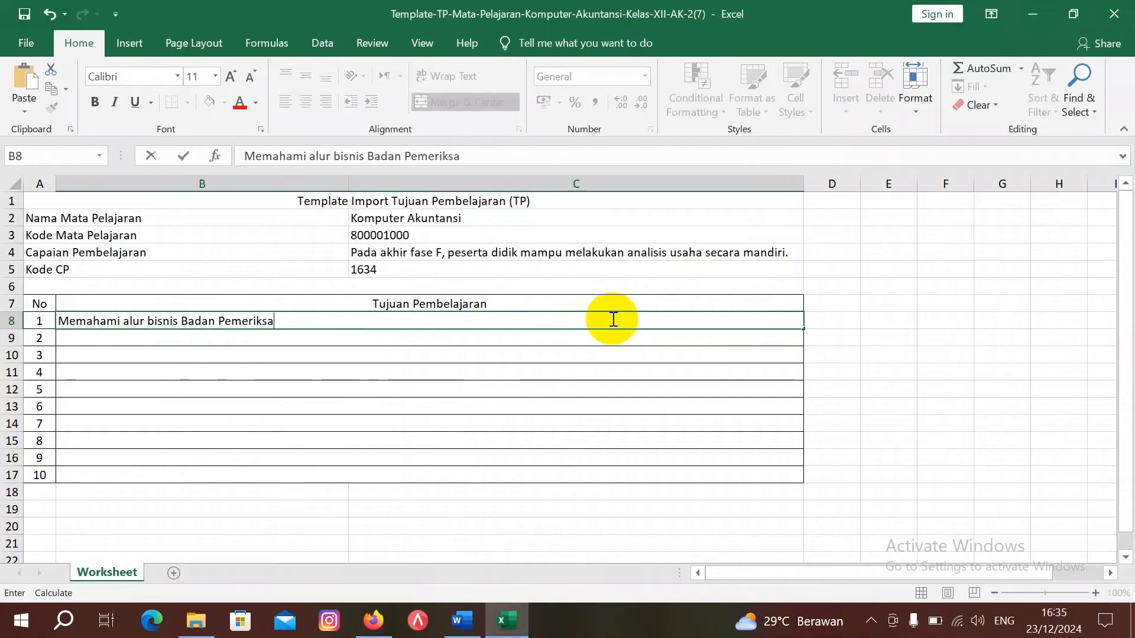
pyautogui.write(' Keuangan')
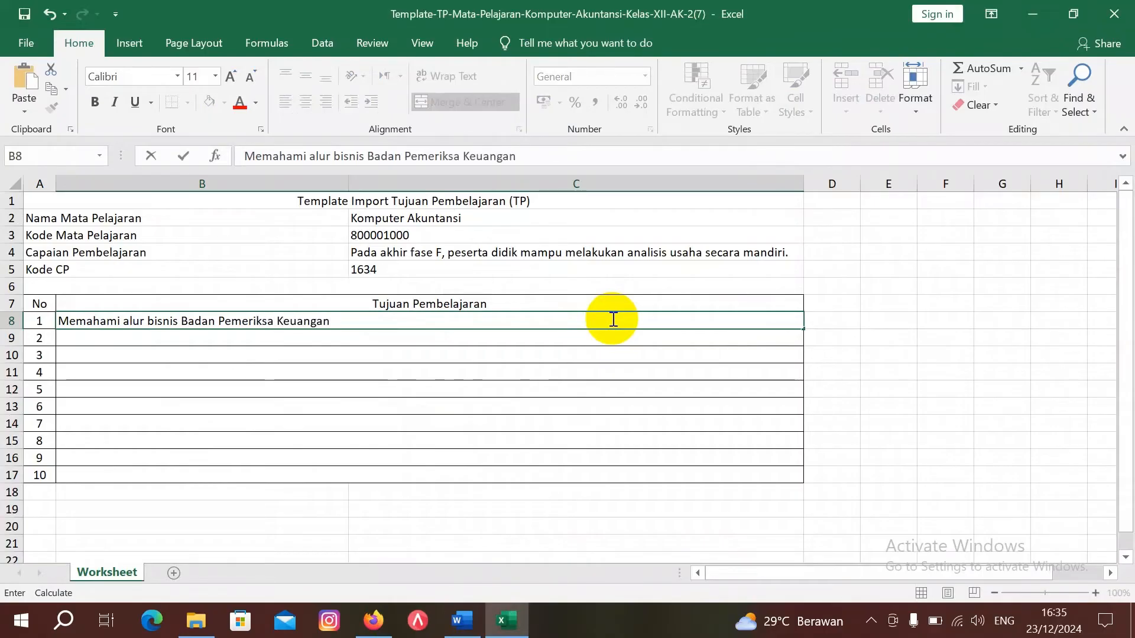
pyautogui.write(' dan wawasan ')
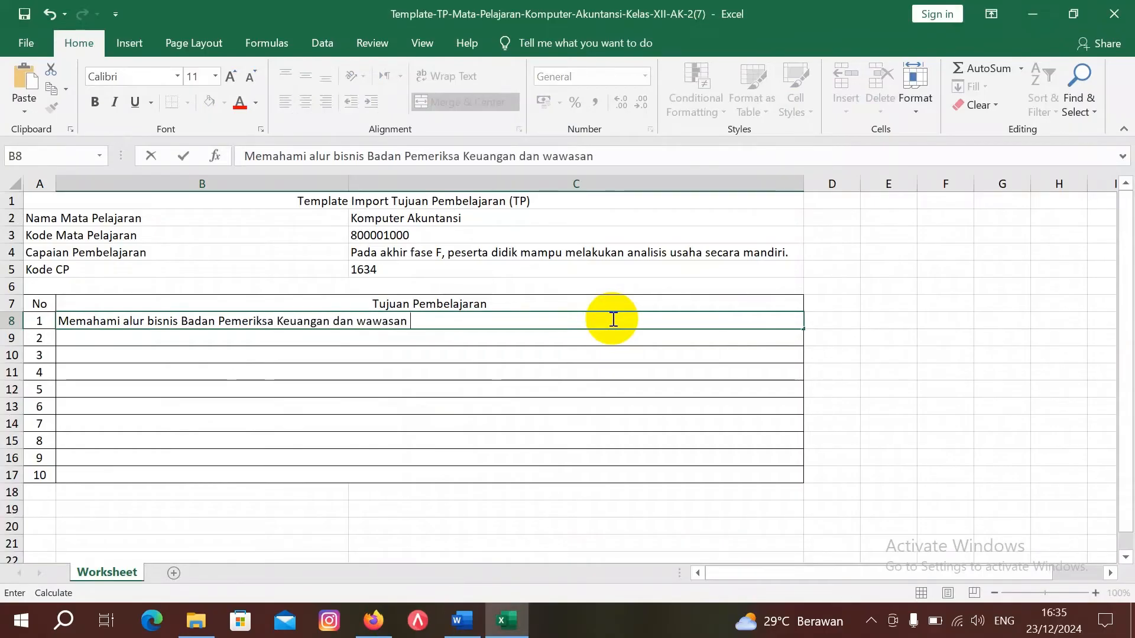
pyautogui.write('kewirausaha')
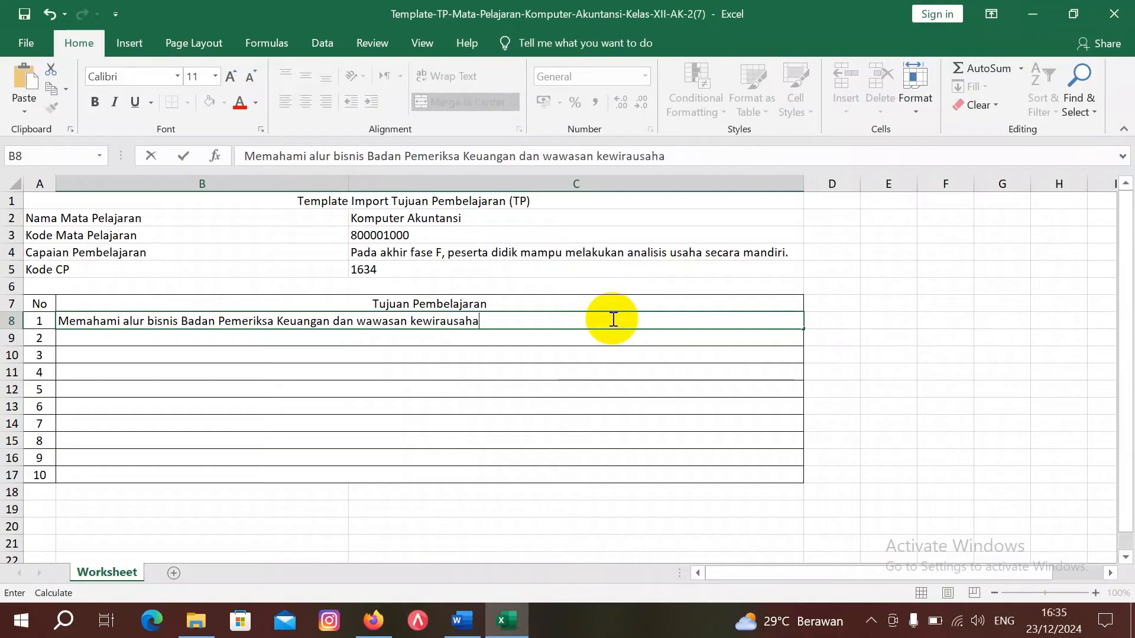
pyautogui.write('an')
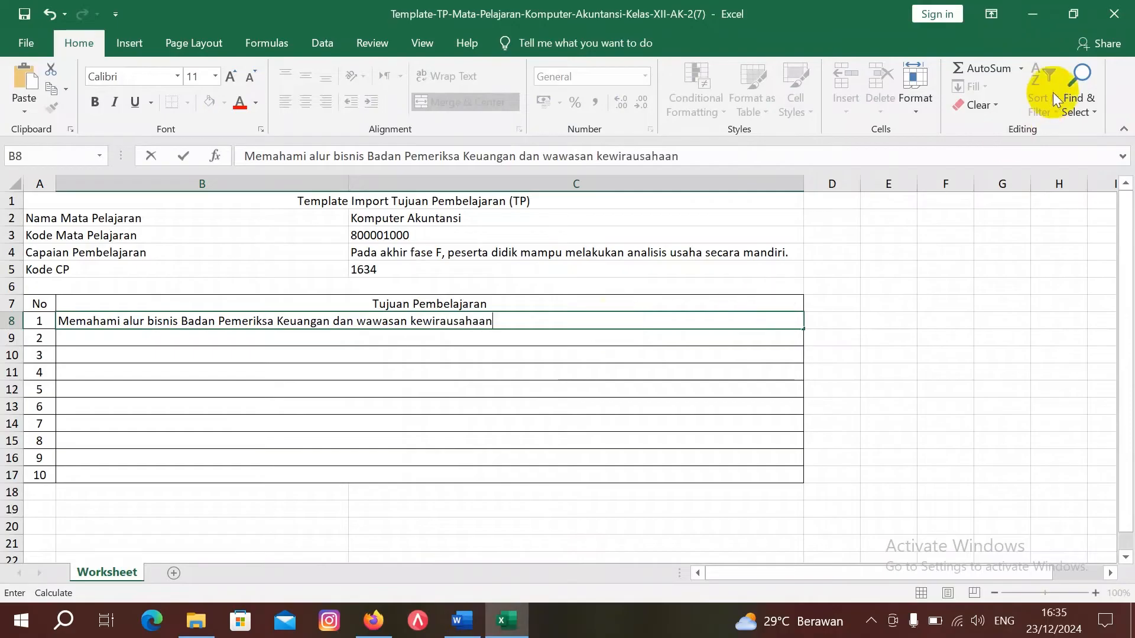
pyautogui.click(1115, 15)
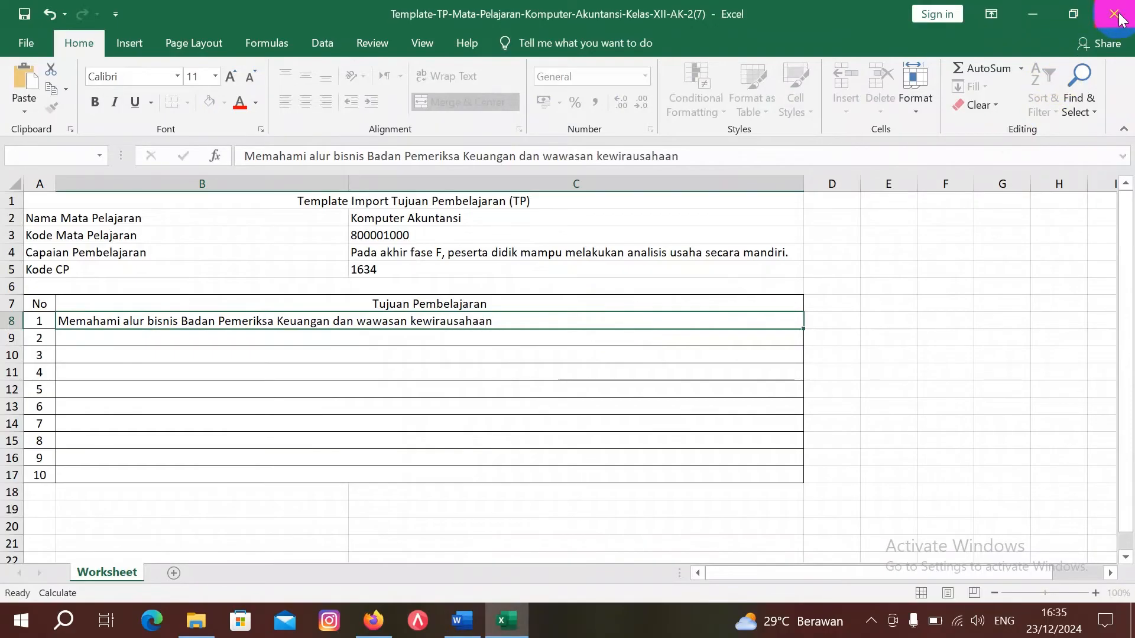
pyautogui.press('Return')
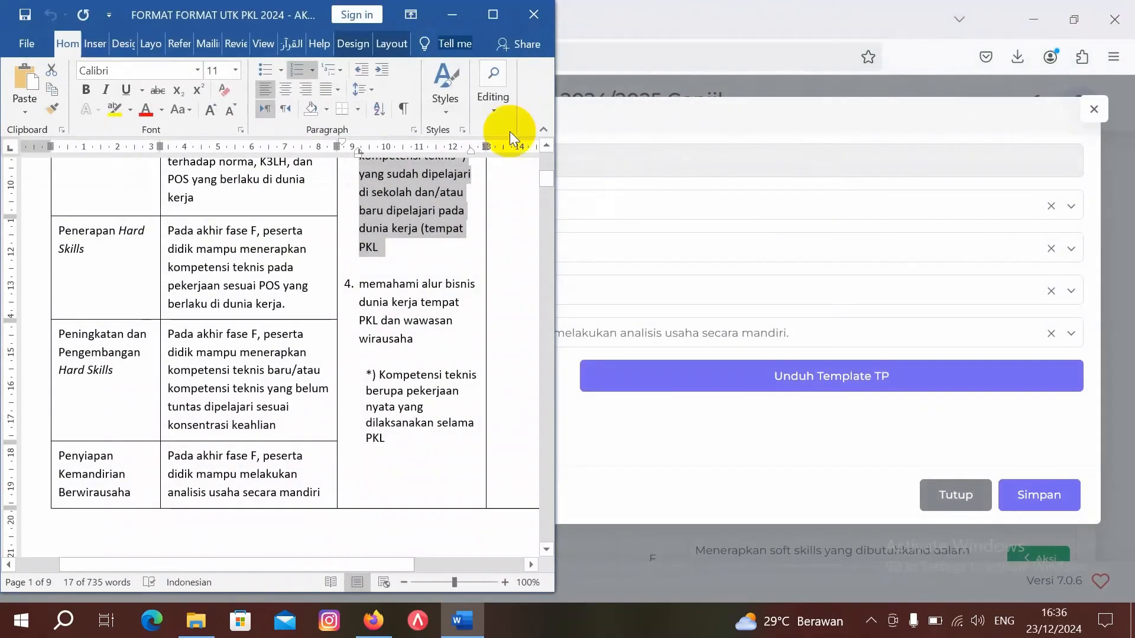
# Step: Upload the filled XII AK 2 (7) template file and dismiss the success message
pyautogui.click(451, 14)
pyautogui.click(534, 378)
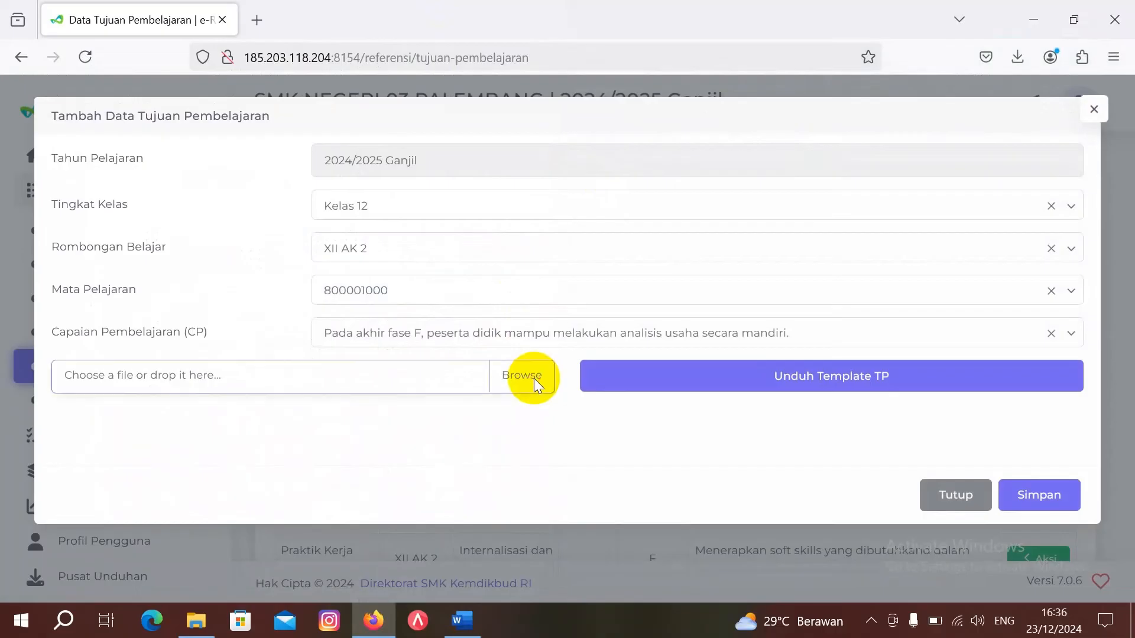
pyautogui.doubleClick(327, 219)
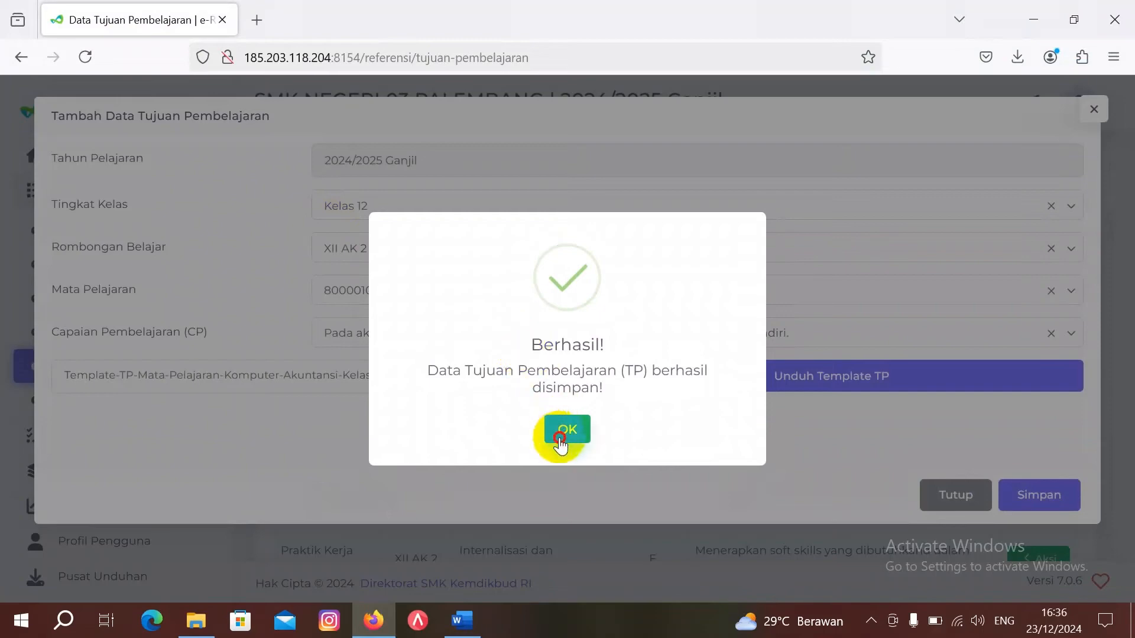
pyautogui.click(559, 440)
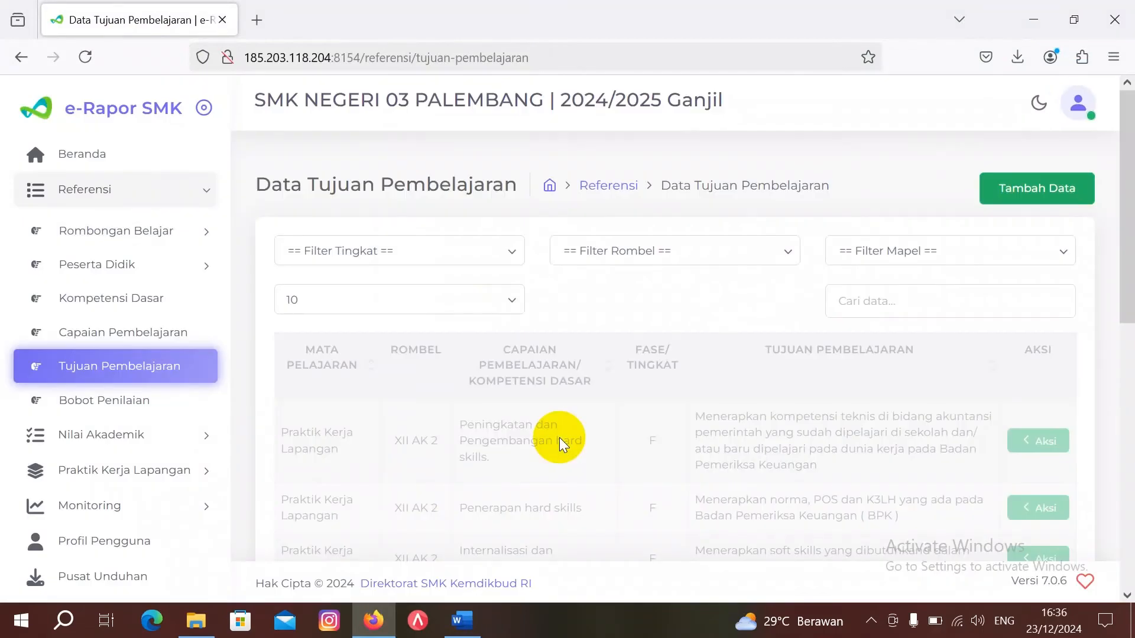
# Step: Scroll the table to confirm XII AK 2's four objectives, then go to PKL Perencanaan
pyautogui.scroll(-5, 608, 453)
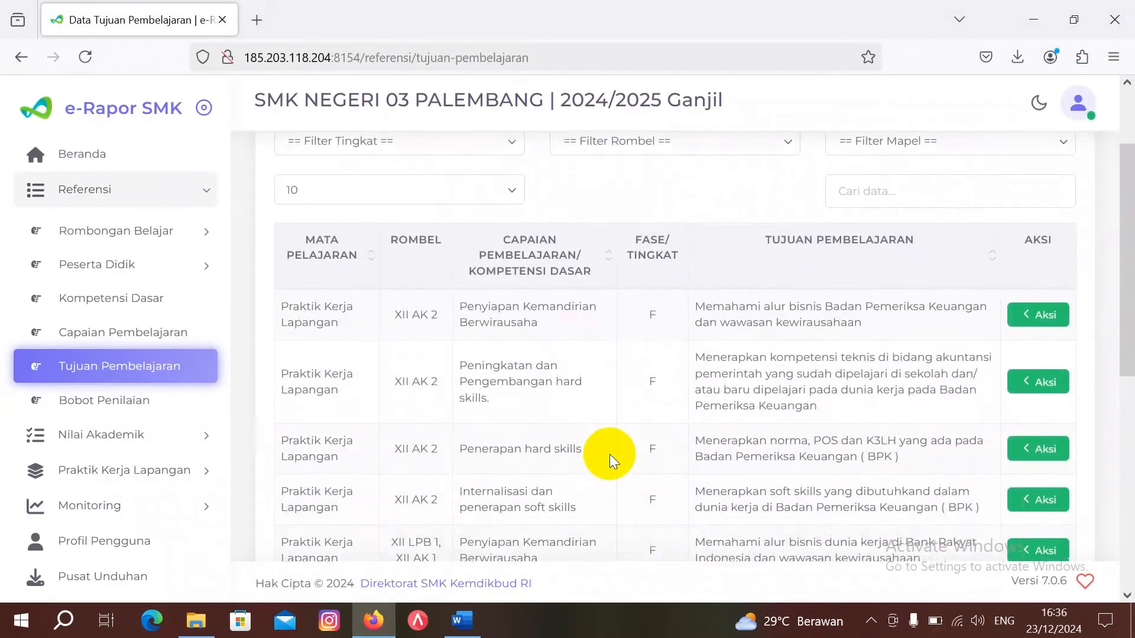
pyautogui.scroll(-2, 608, 454)
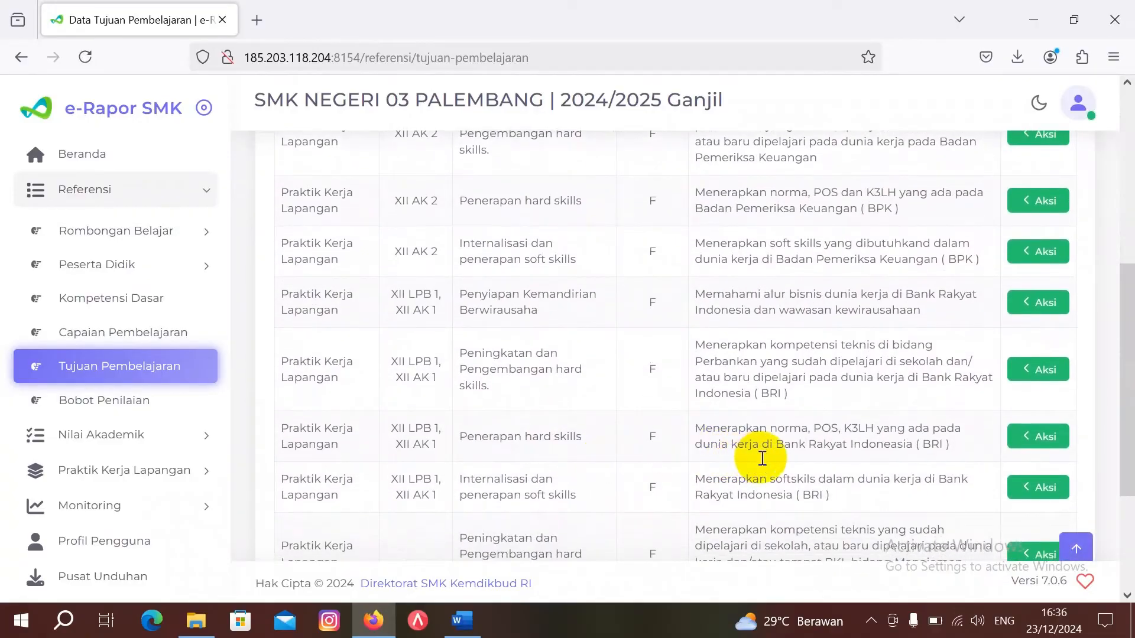
pyautogui.scroll(4, 776, 302)
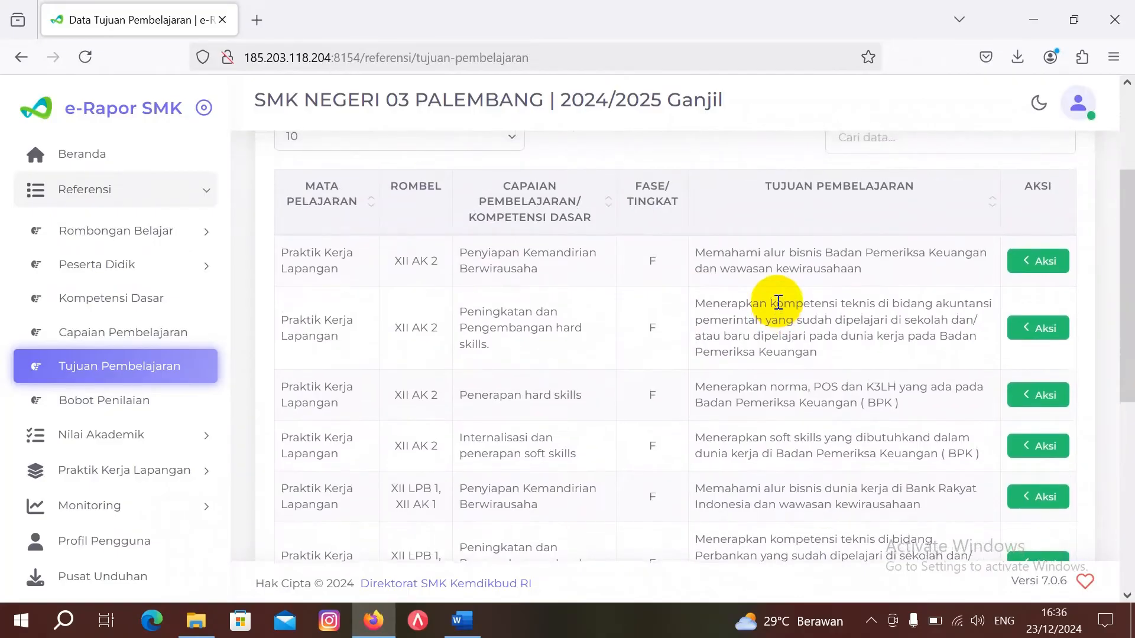
pyautogui.scroll(1, 777, 302)
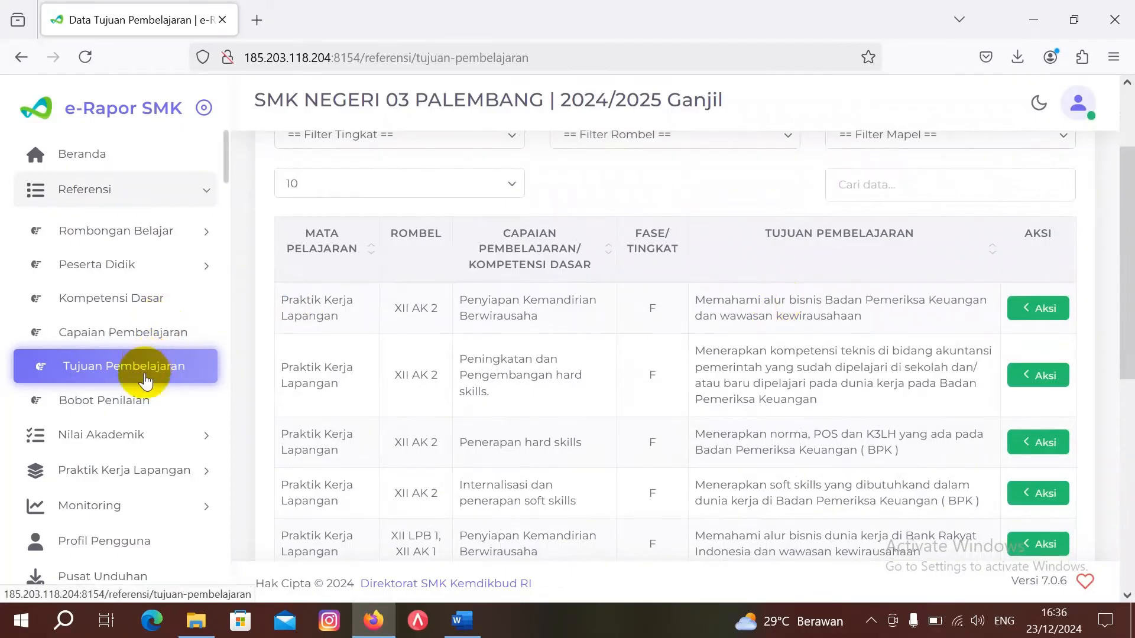
pyautogui.click(108, 472)
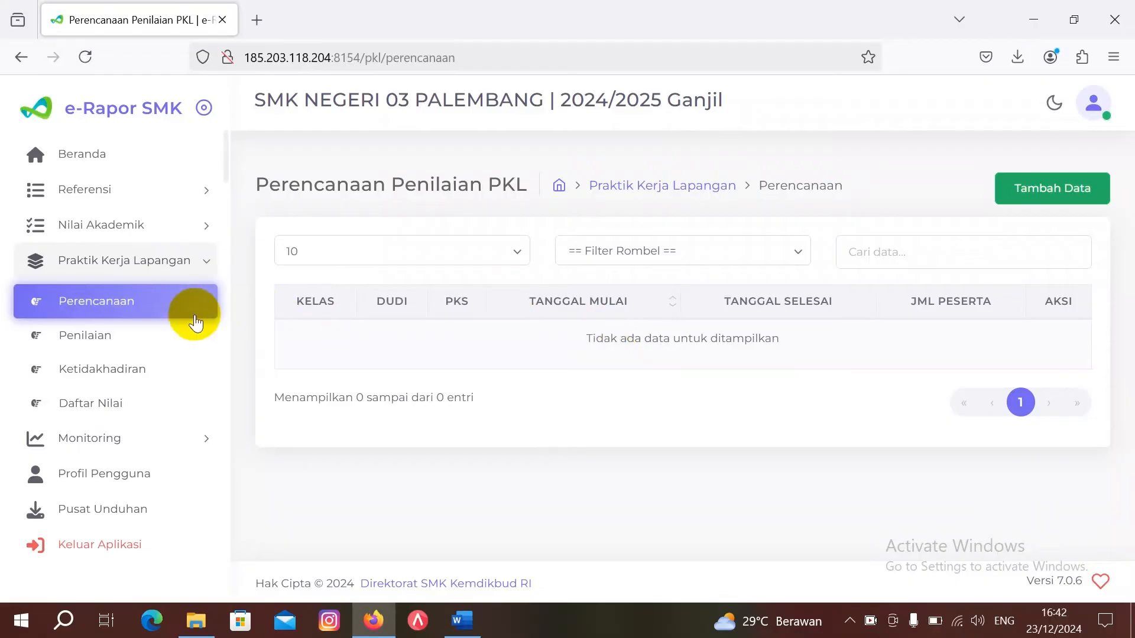
# Step: Collapse and re-expand the PKL sidebar menu, then open Tambah Data for a new plan
pyautogui.click(155, 267)
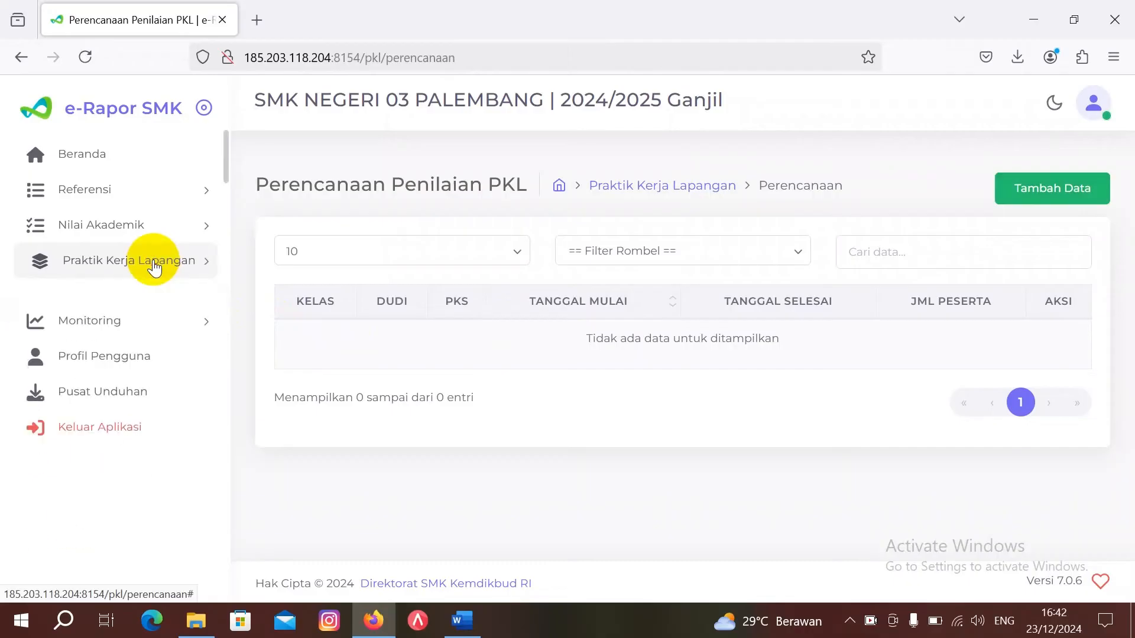
pyautogui.click(154, 267)
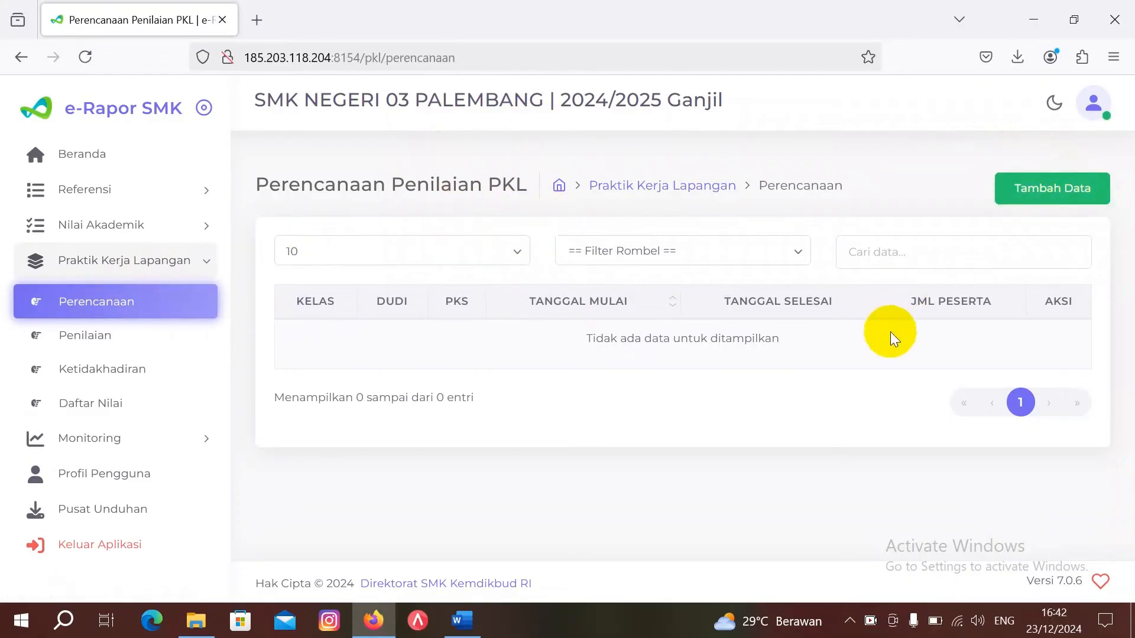
pyautogui.click(1054, 195)
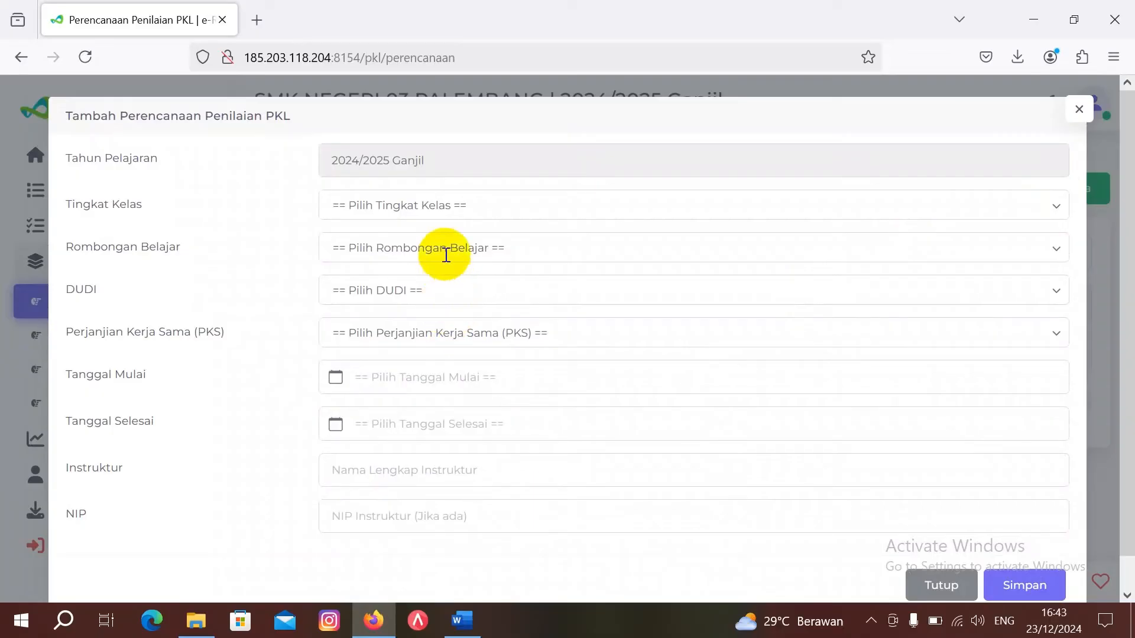
# Step: Choose Kelas 12, XII LPB 1, DUDI BANK BRI and PKS PRAKTEK KERJA LAPANGAN
pyautogui.click(446, 214)
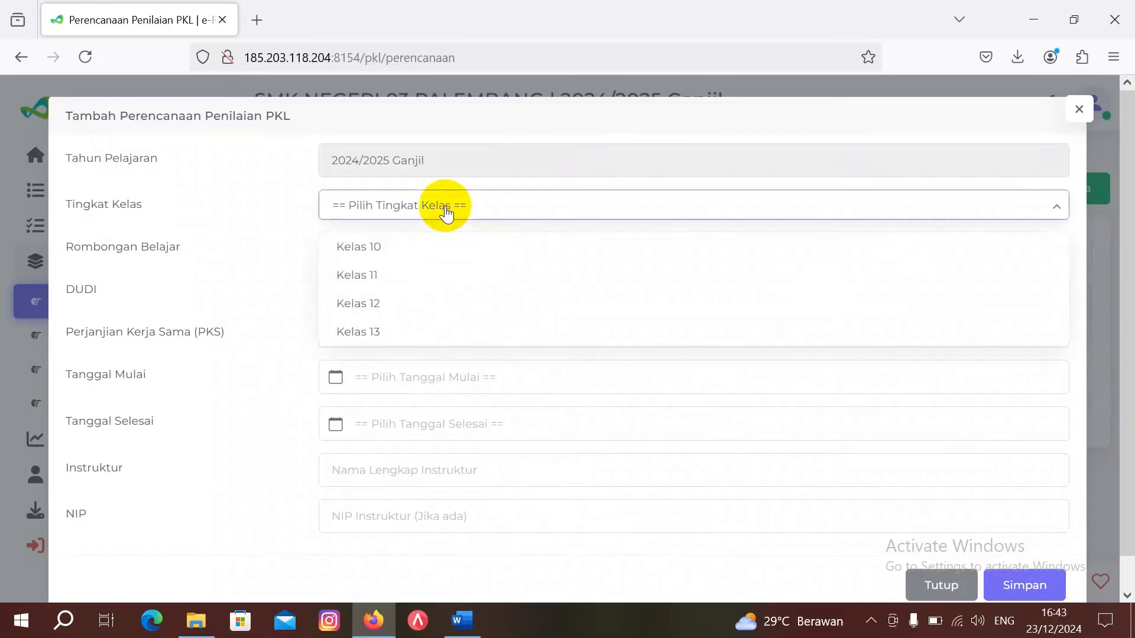
pyautogui.click(431, 302)
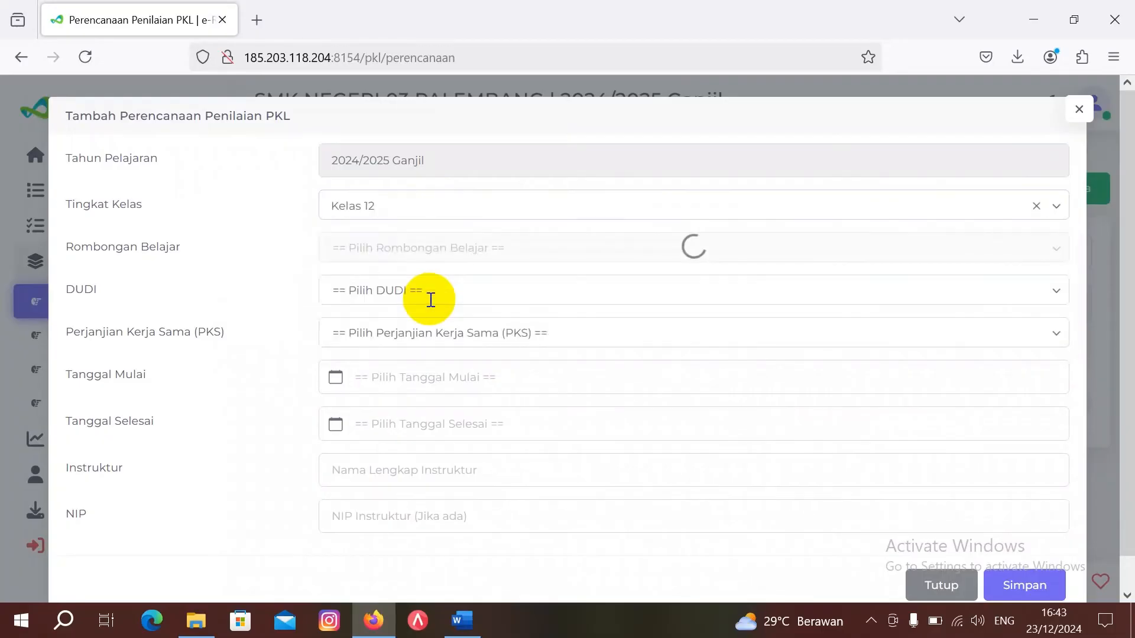
pyautogui.click(443, 246)
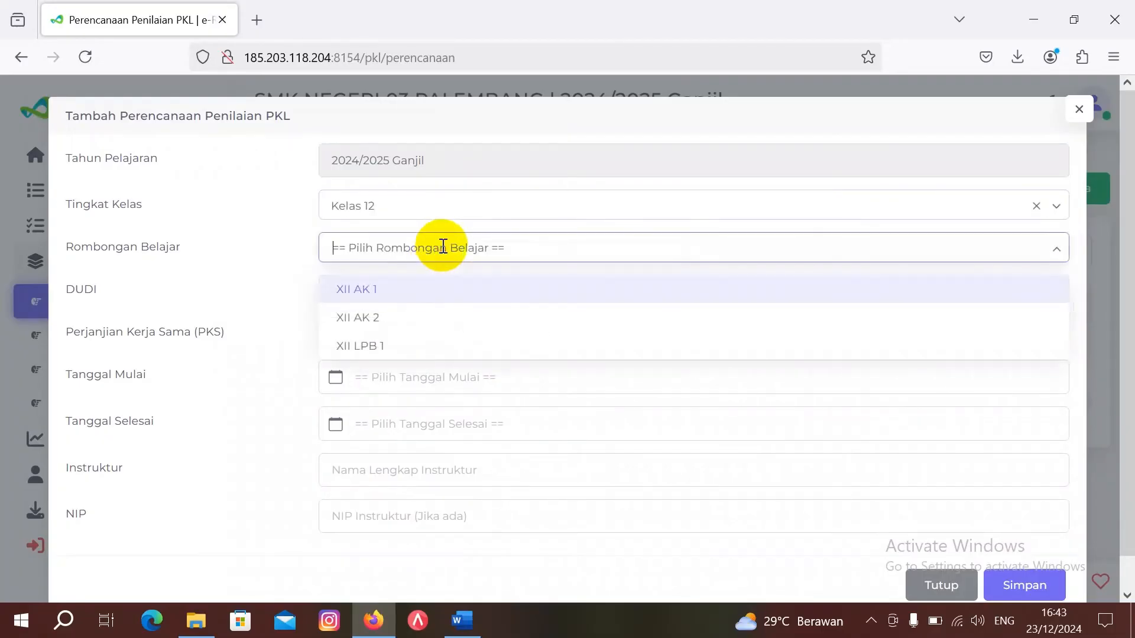
pyautogui.click(441, 345)
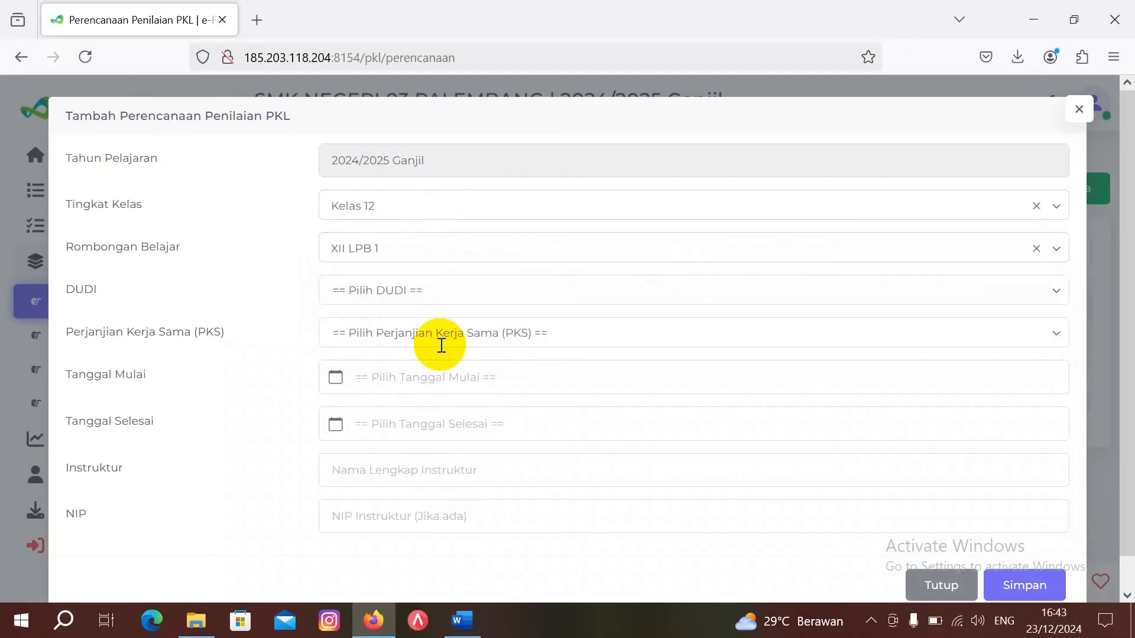
pyautogui.click(437, 290)
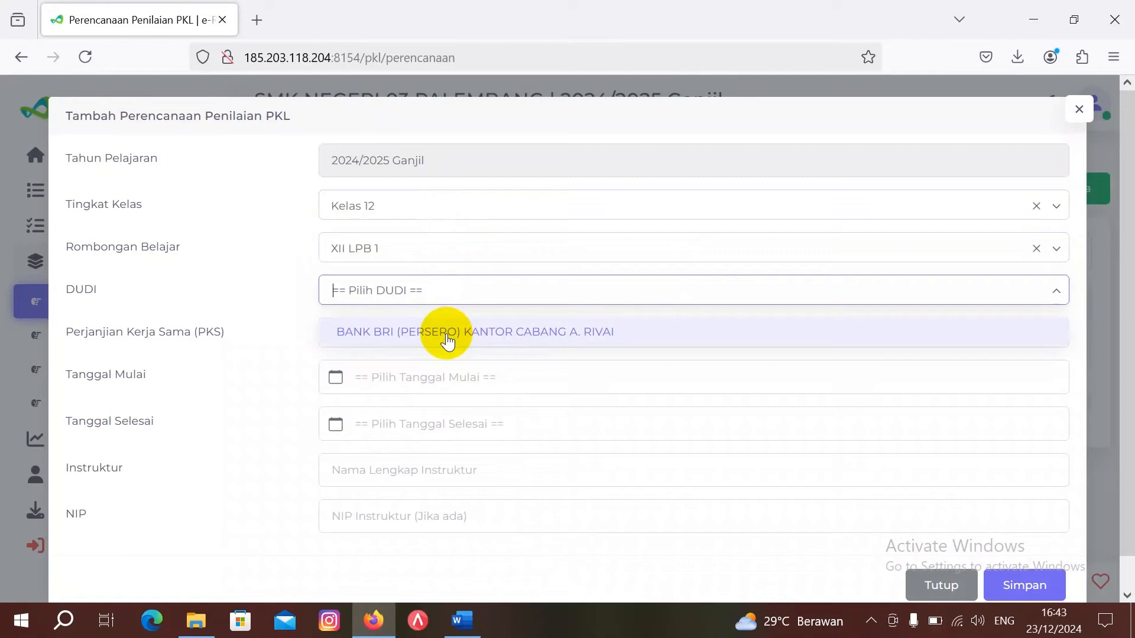
pyautogui.click(446, 335)
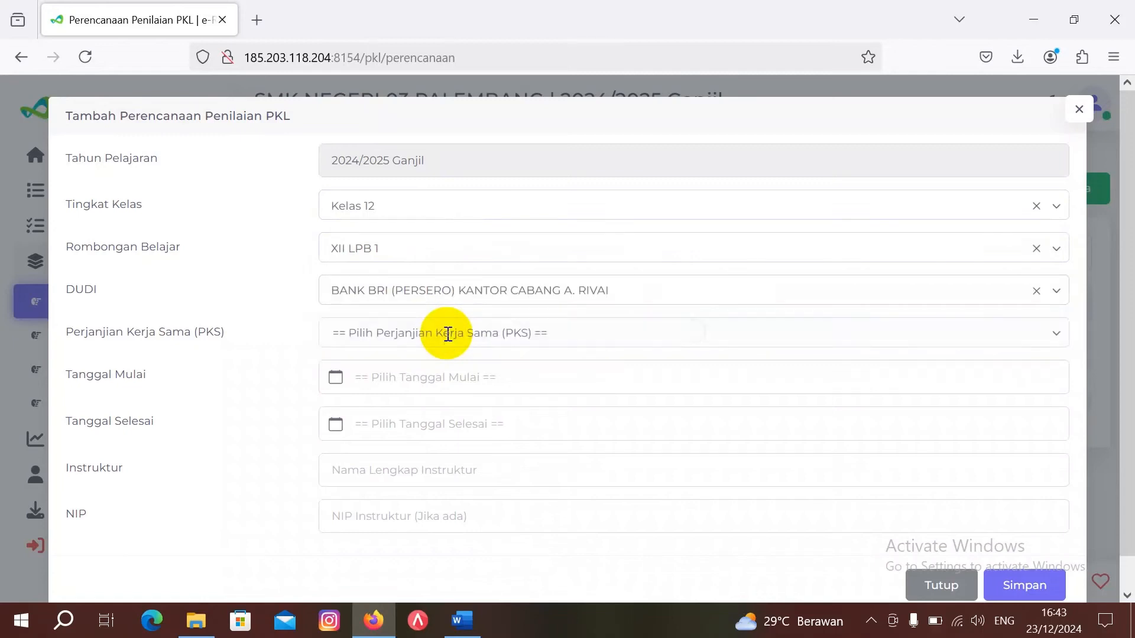
pyautogui.click(447, 335)
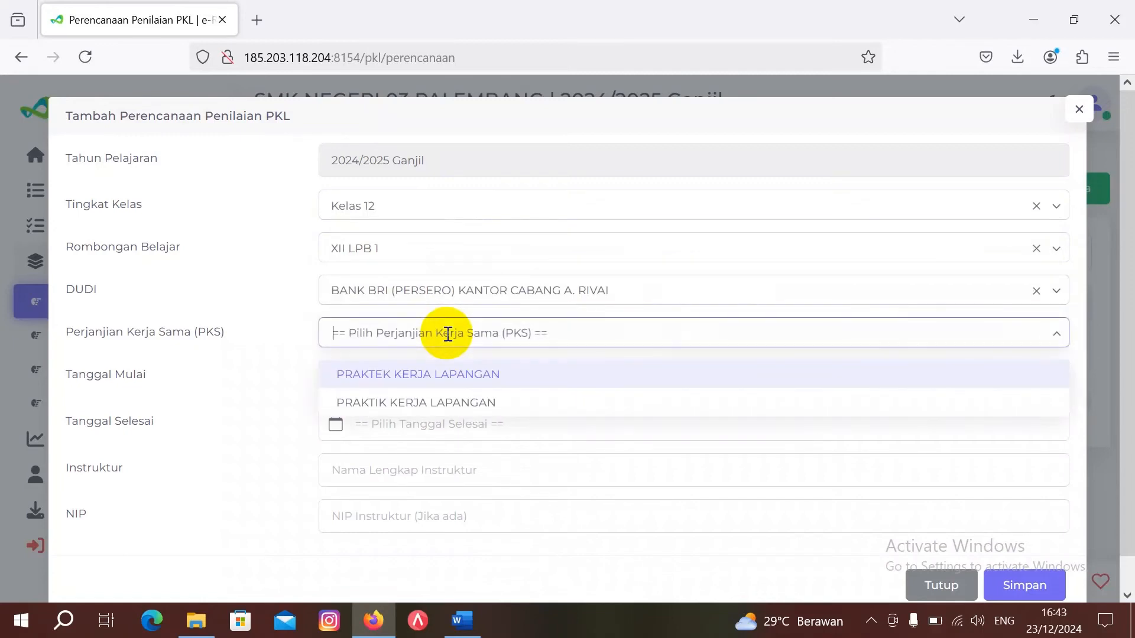
pyautogui.click(455, 383)
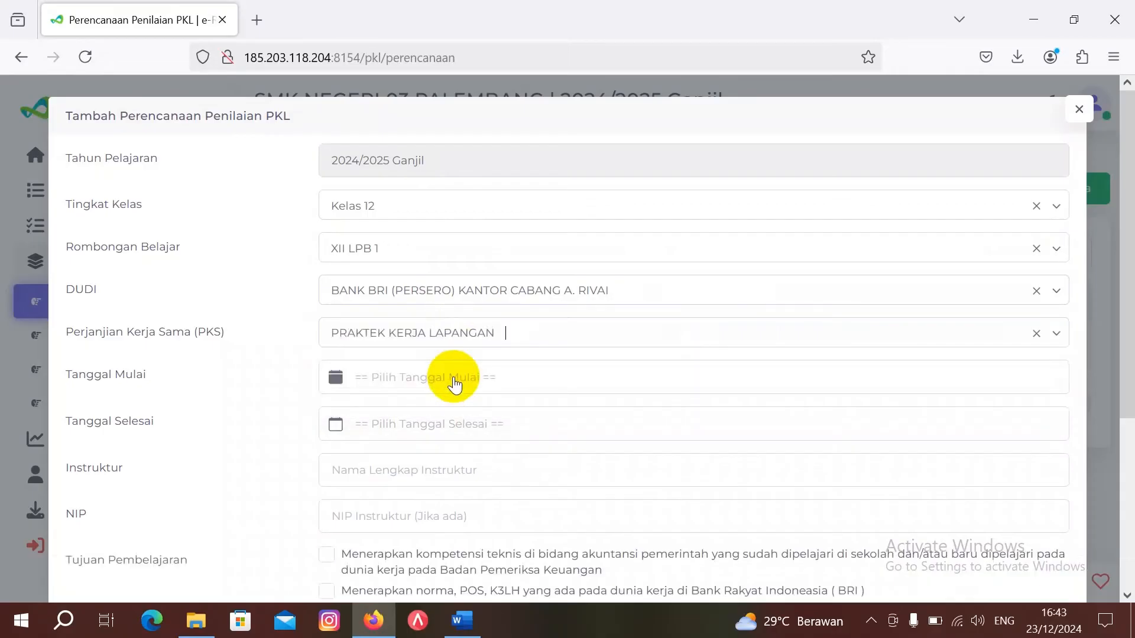
# Step: Set Tanggal Mulai to 15 Juli 2024 and Tanggal Selesai to 31 Desember 2024
pyautogui.click(455, 383)
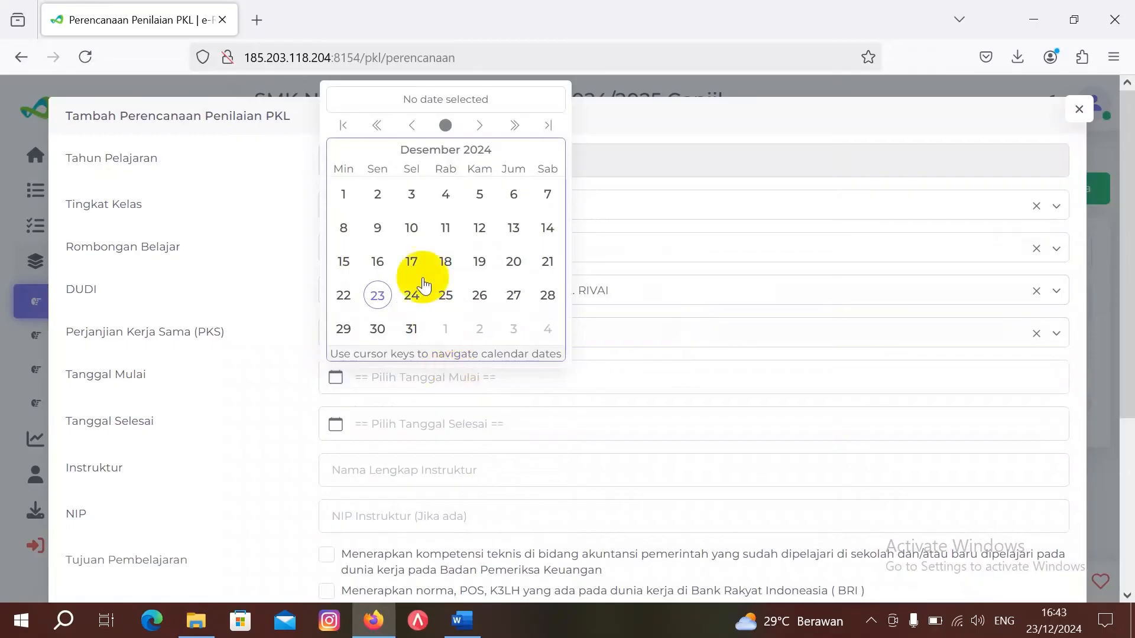
pyautogui.click(411, 125)
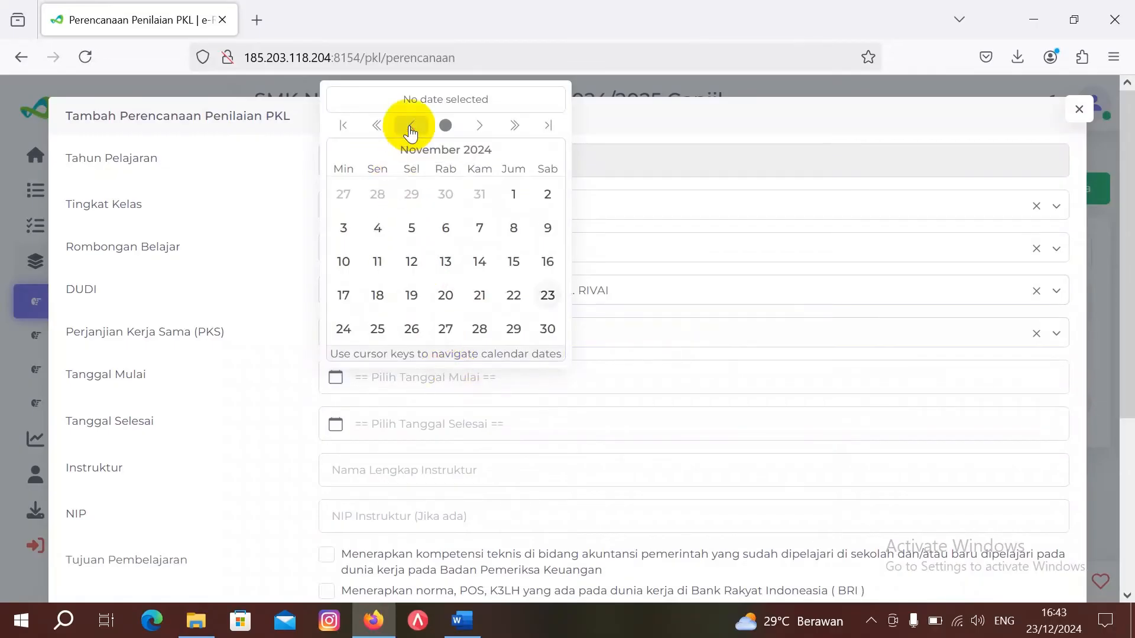
pyautogui.click(411, 126)
pyautogui.click(411, 125)
pyautogui.click(410, 125)
pyautogui.click(411, 126)
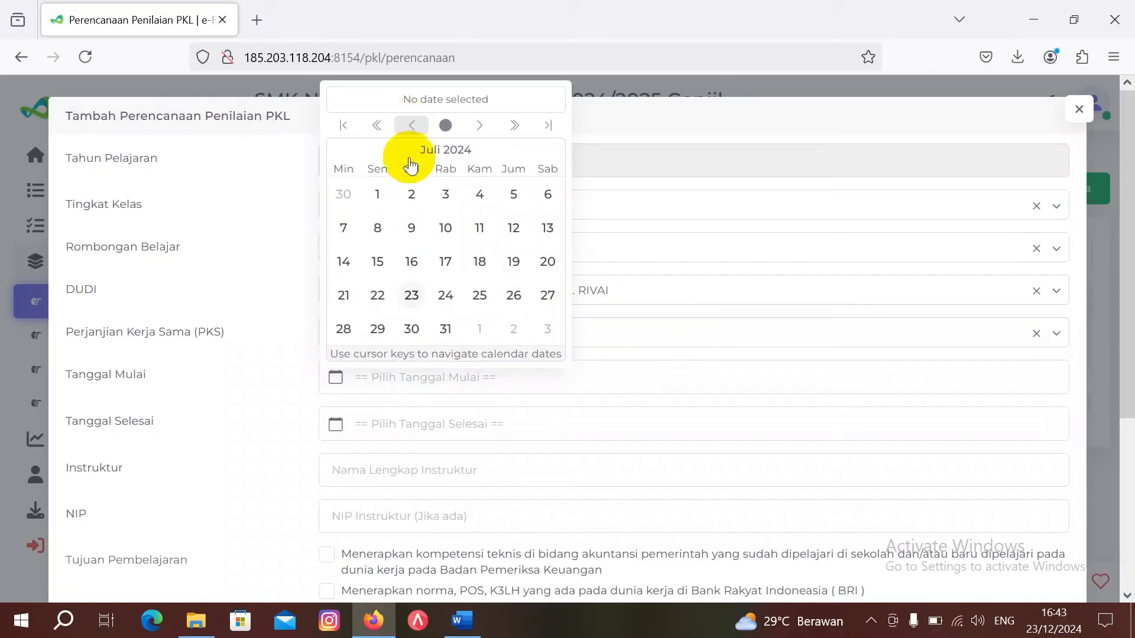
pyautogui.click(377, 261)
pyautogui.click(414, 423)
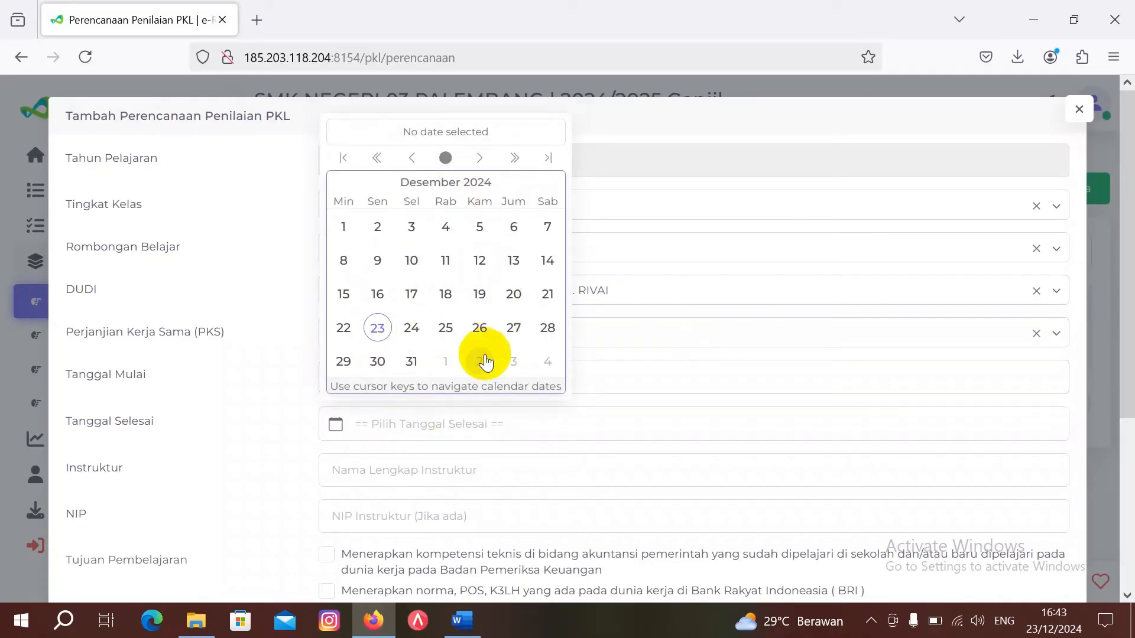
pyautogui.click(413, 362)
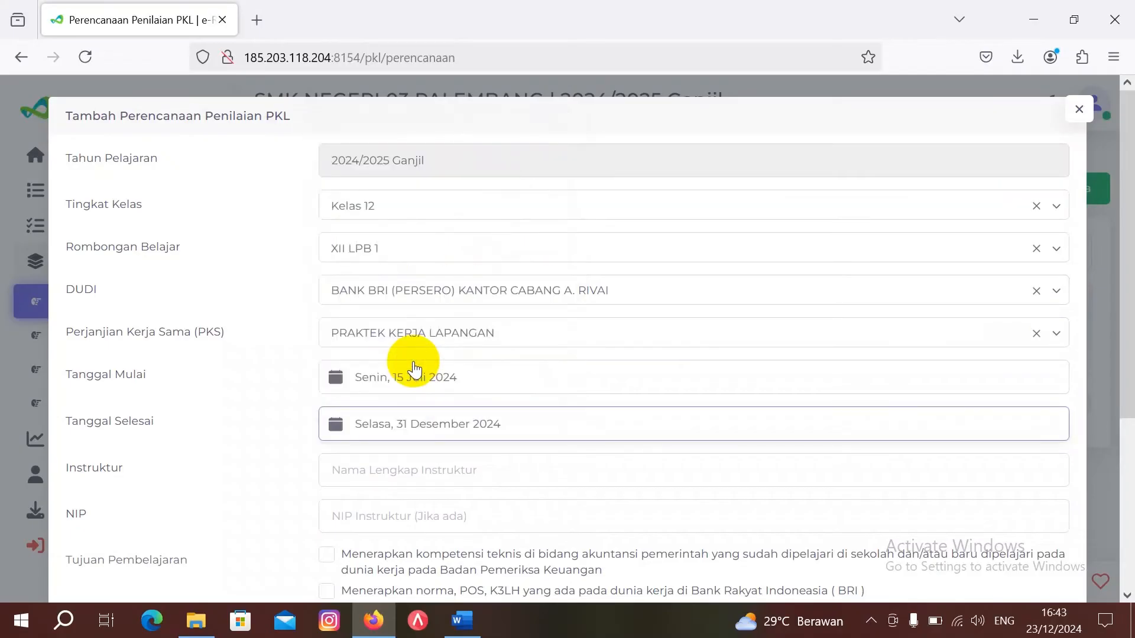
pyautogui.click(422, 471)
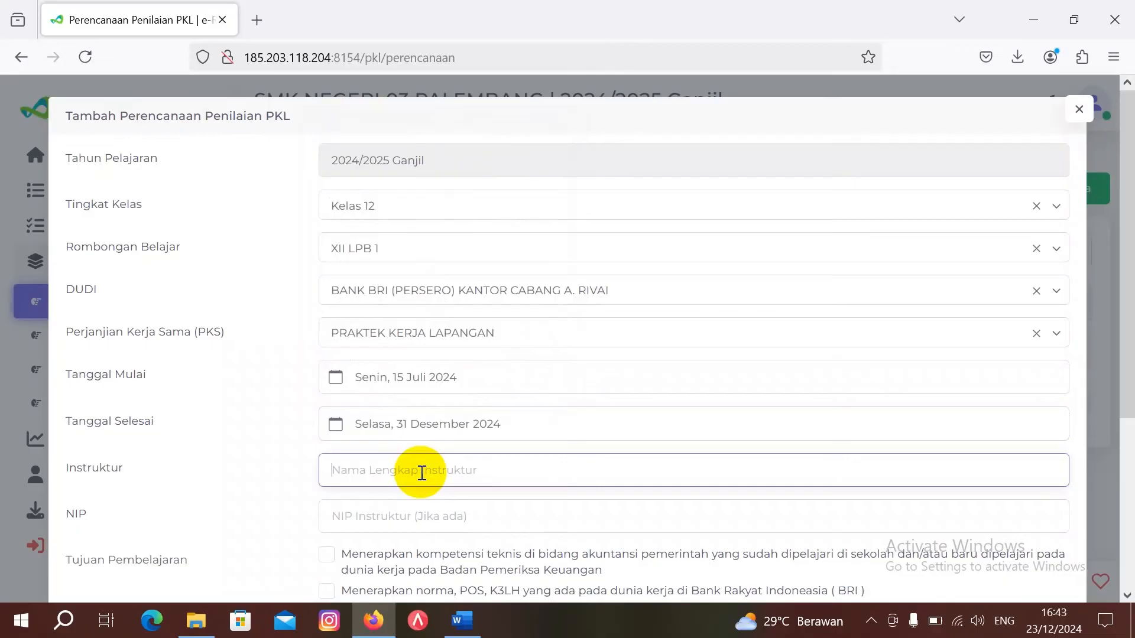
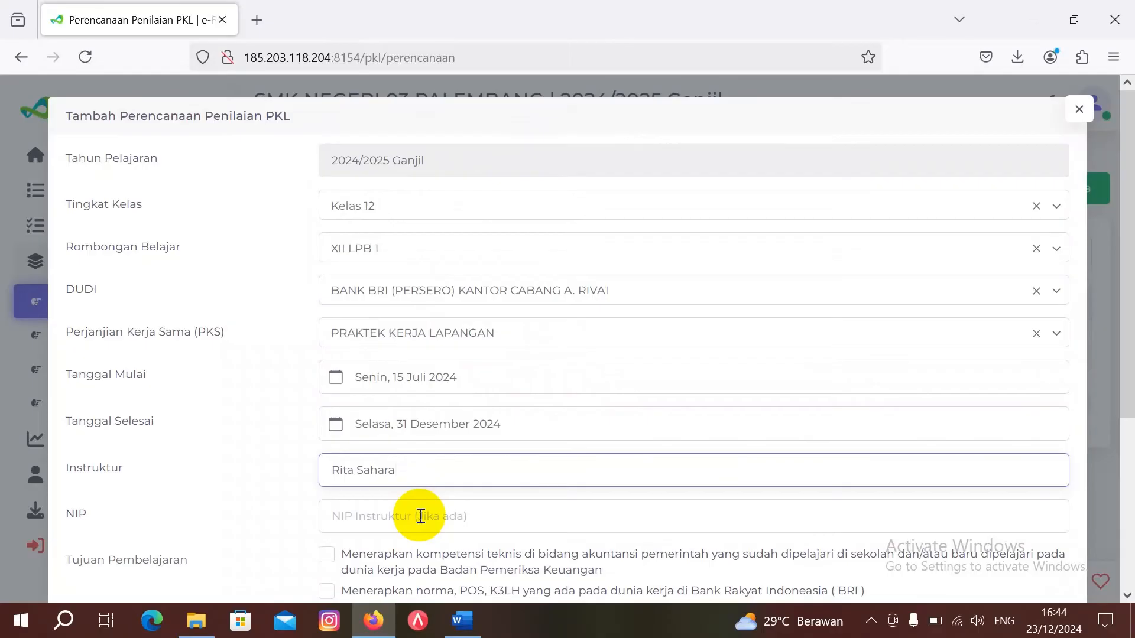
# Step: Enter the instructor's name, then tick the BRI norms/POS/K3LH and softskills learning objectives
pyautogui.scroll(-2, 420, 515)
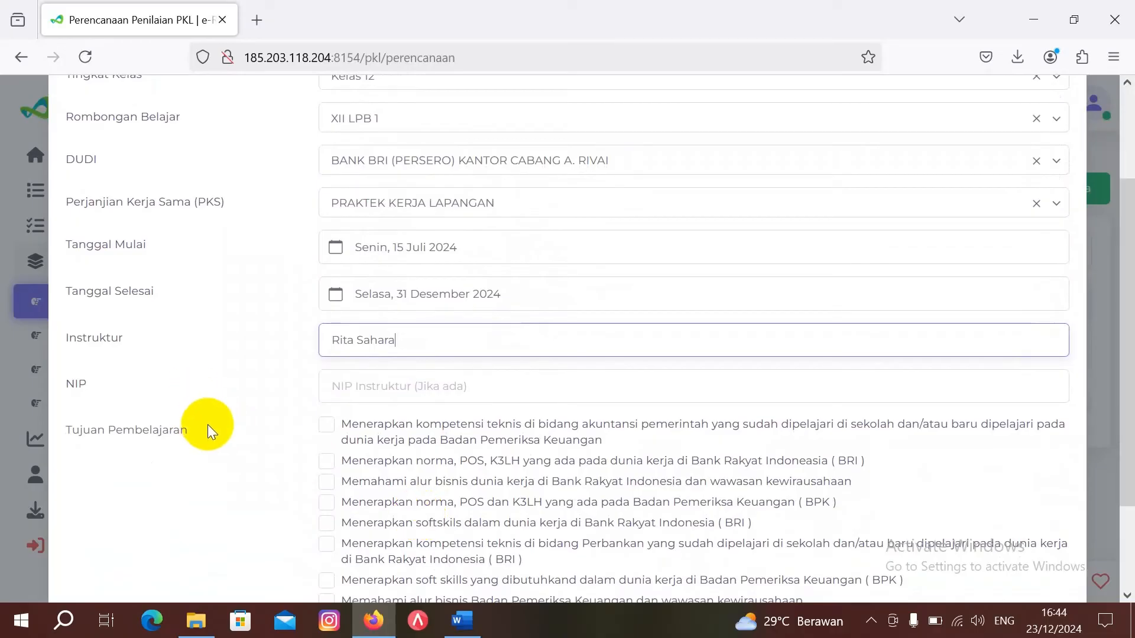
pyautogui.click(327, 461)
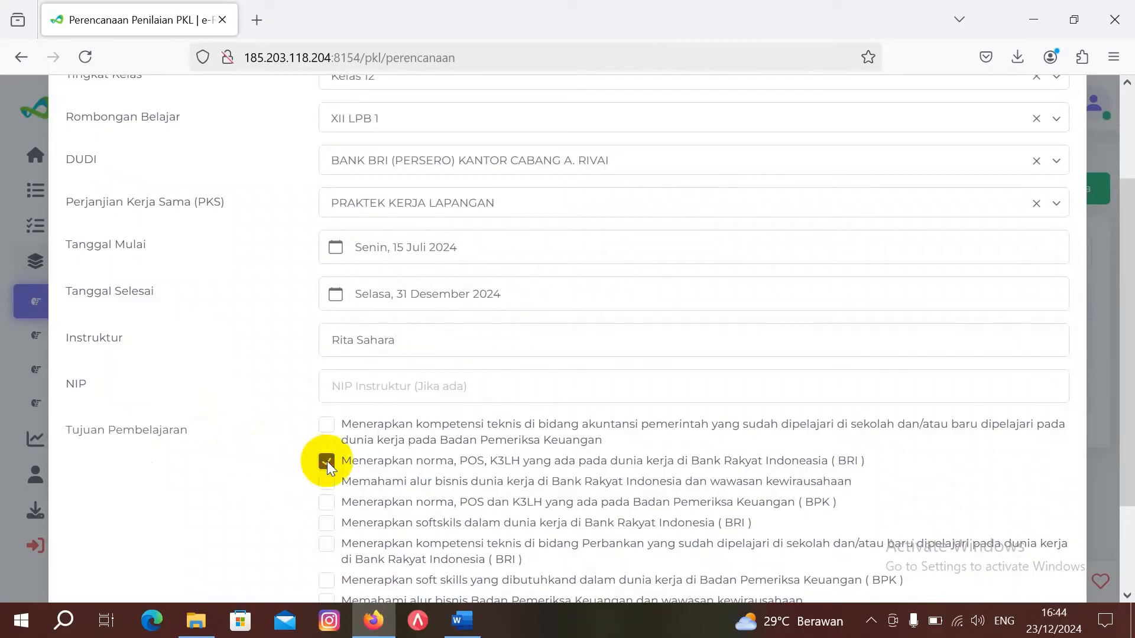
pyautogui.click(327, 522)
# Step: Save the XII LPB 1 PKL plan and dismiss the confirmation
pyautogui.scroll(-2, 396, 498)
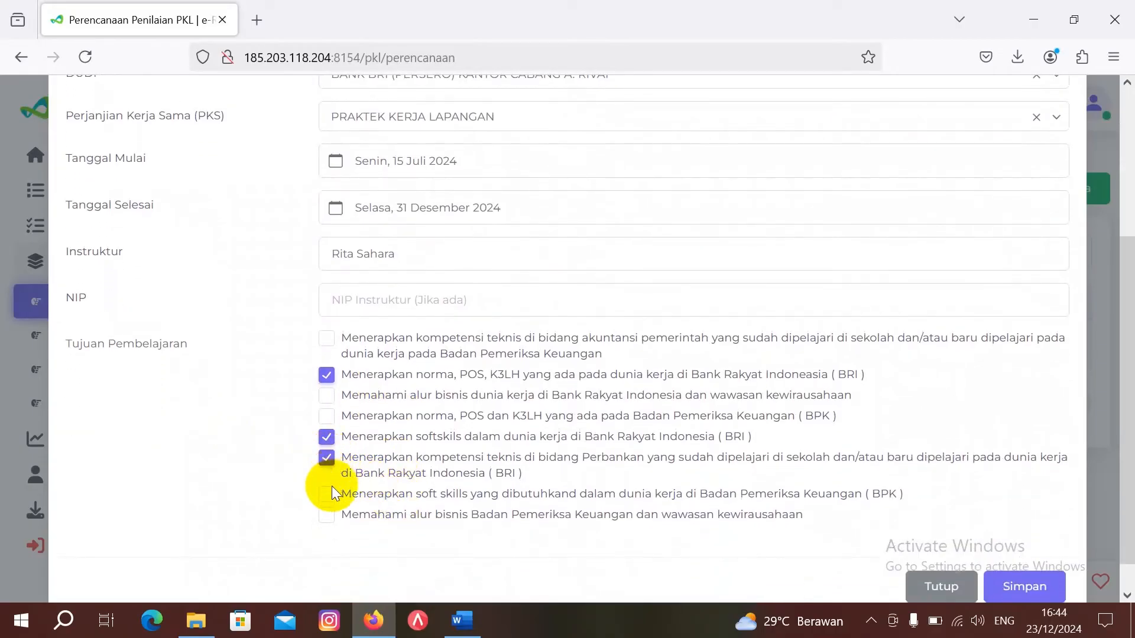
pyautogui.scroll(-1, 437, 506)
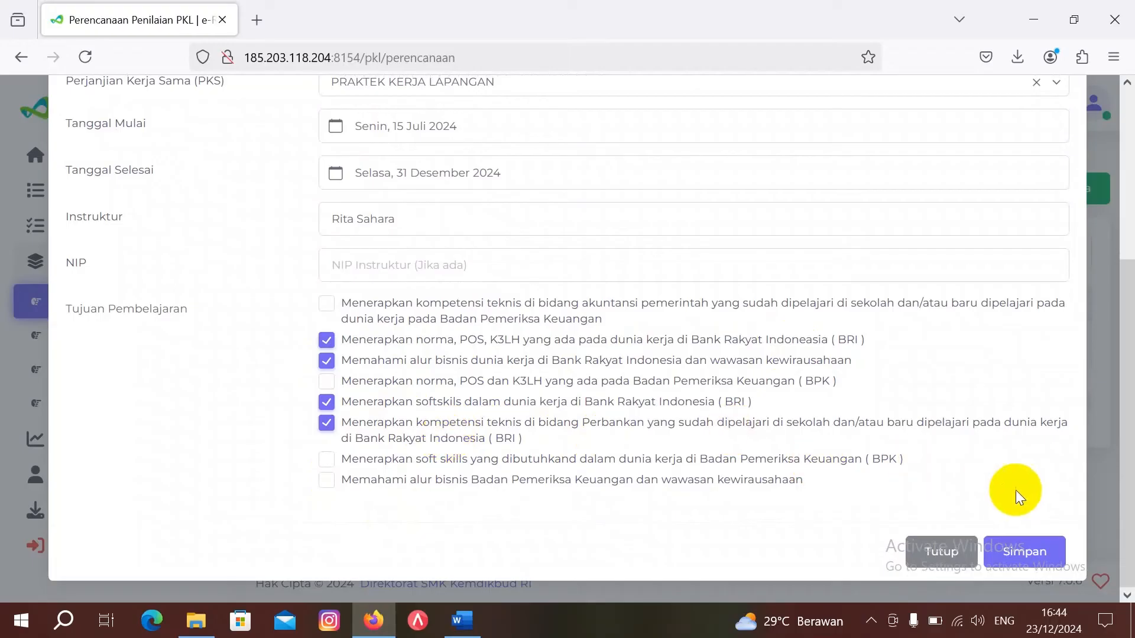
pyautogui.click(1022, 554)
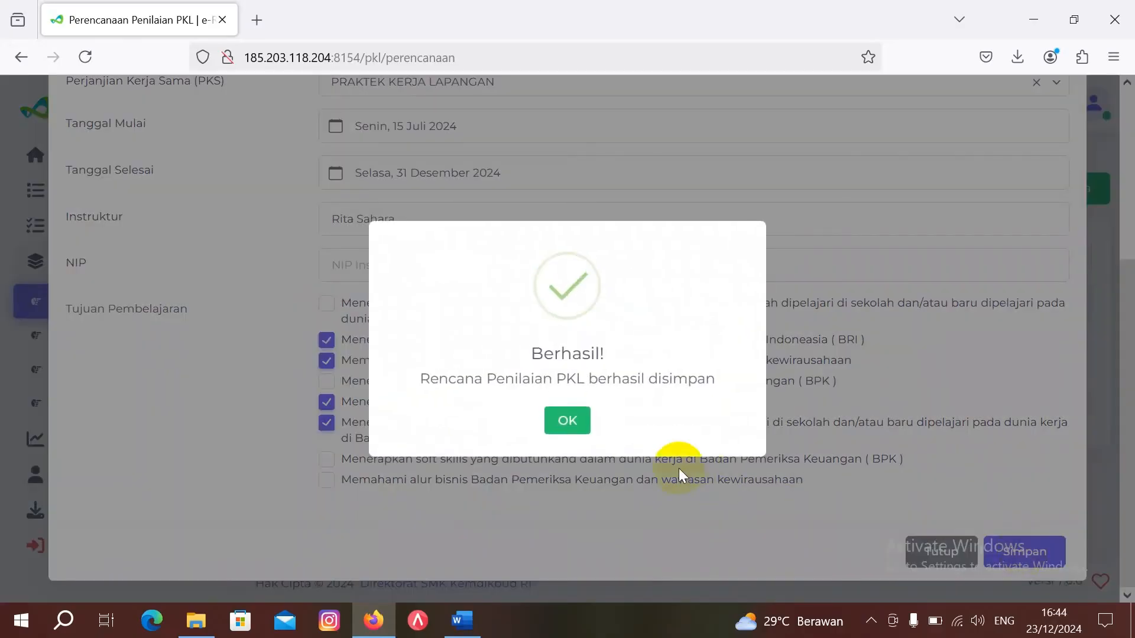
pyautogui.click(565, 421)
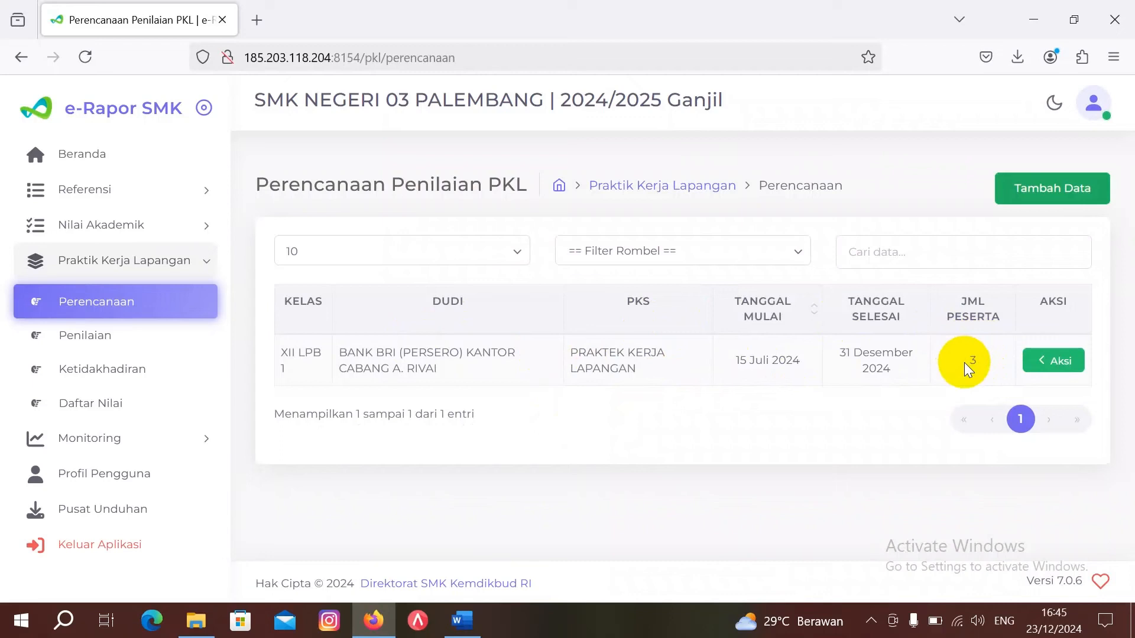
# Step: Review the saved XII LPB 1 plan's details (four BRI objectives, three students), then close them
pyautogui.click(1050, 367)
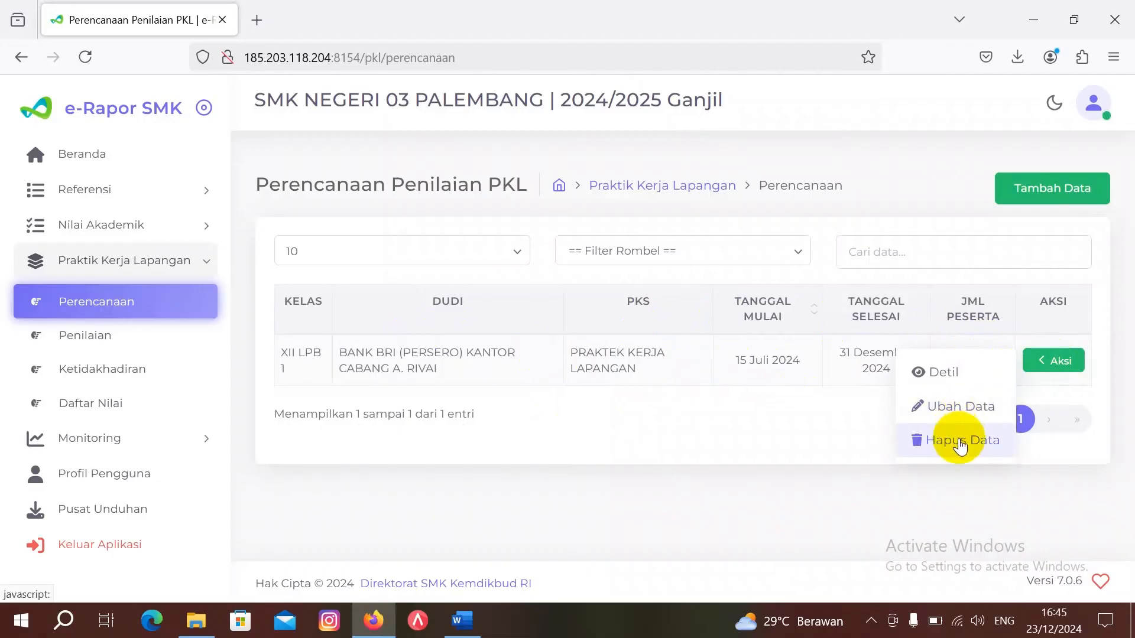
pyautogui.click(951, 377)
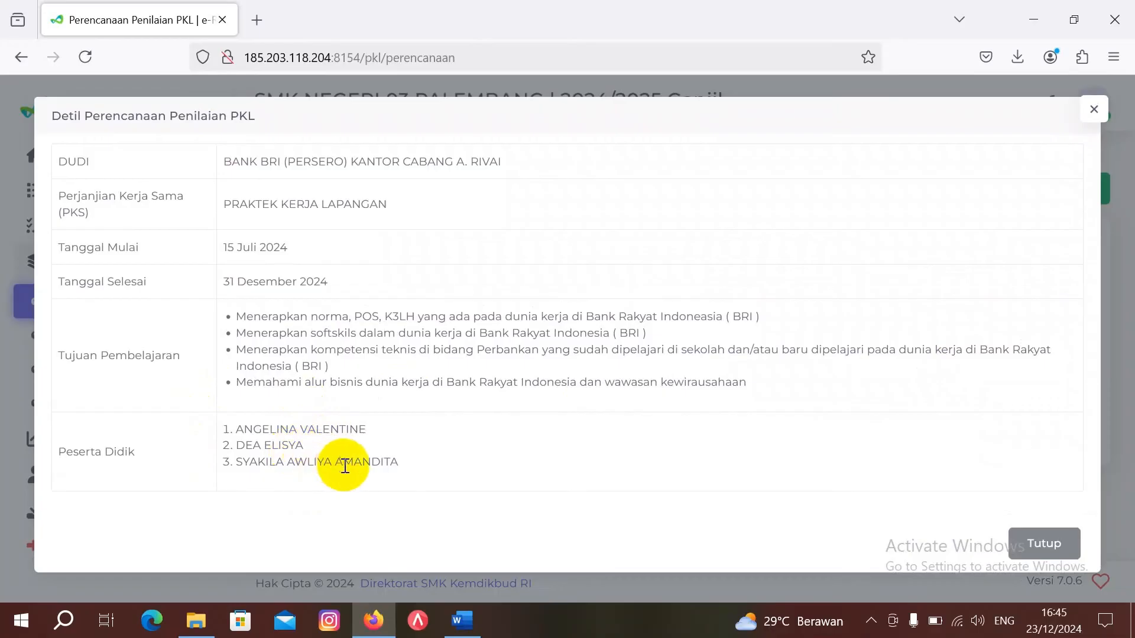
pyautogui.click(1049, 541)
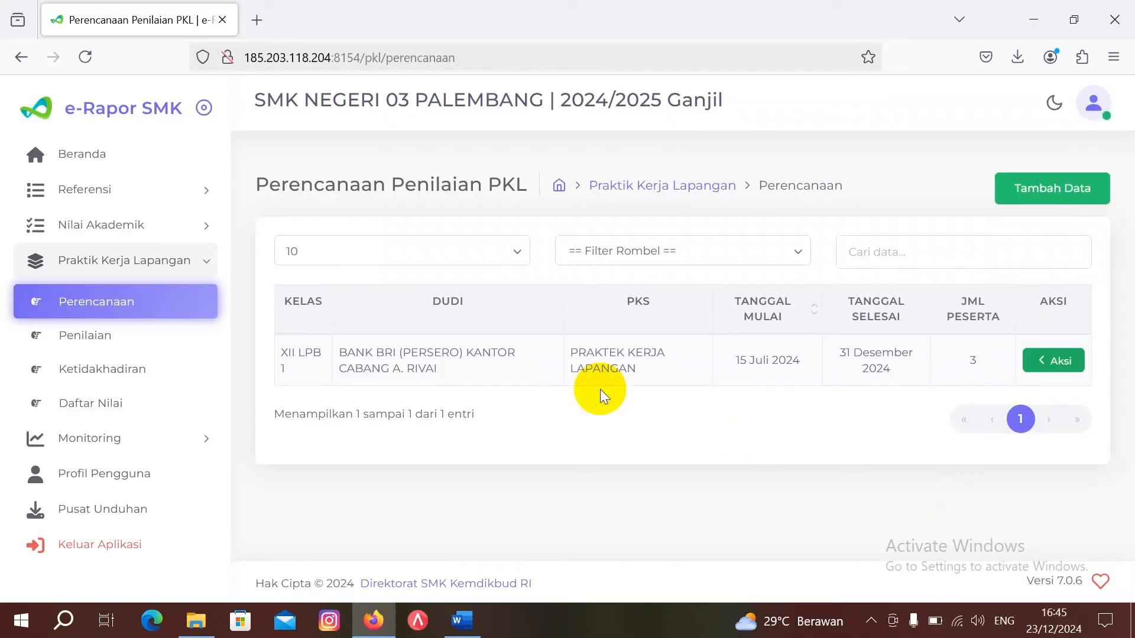
# Step: Add a new PKL plan for Kelas 12 XII AK 1 at BANK BRI under PRAKTEK KERJA LAPANGAN
pyautogui.click(1075, 192)
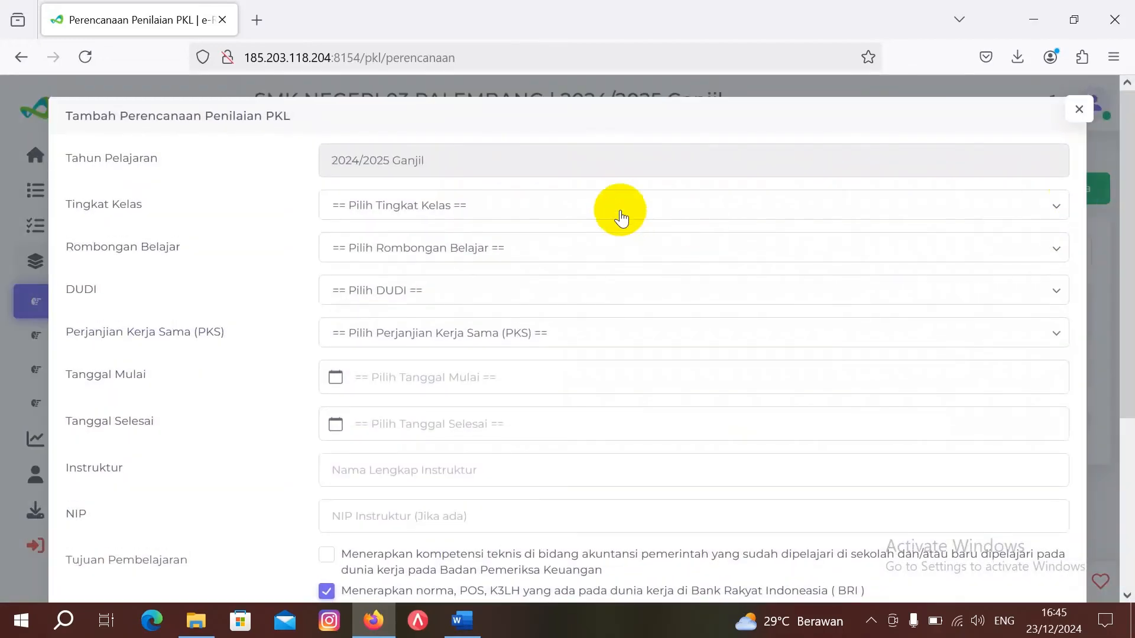
pyautogui.click(445, 205)
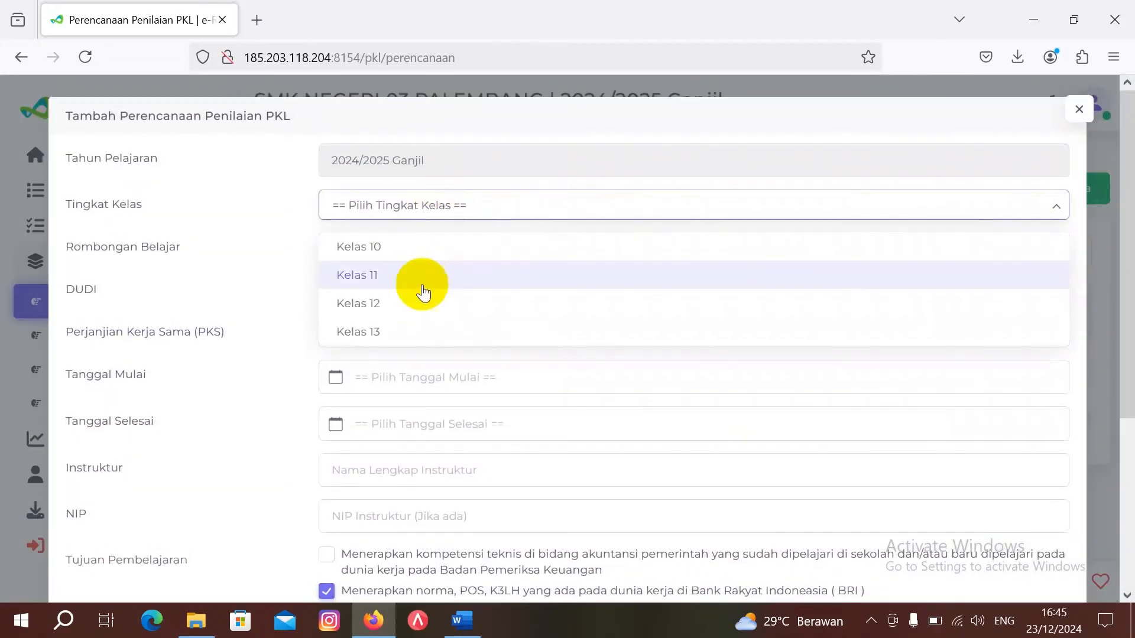
pyautogui.click(420, 303)
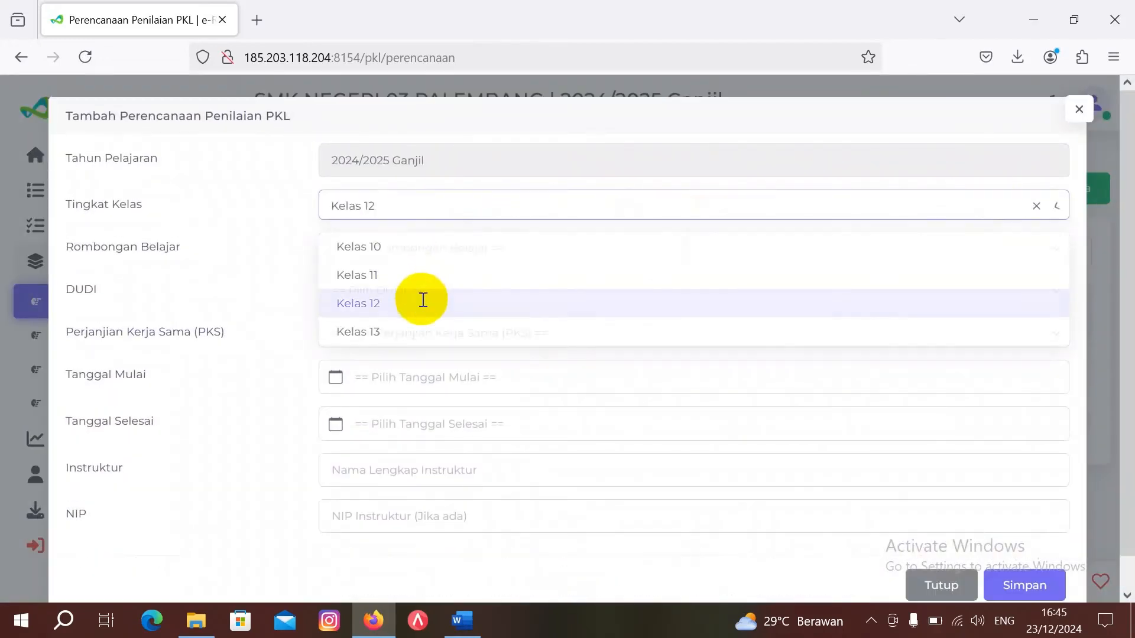
pyautogui.click(457, 247)
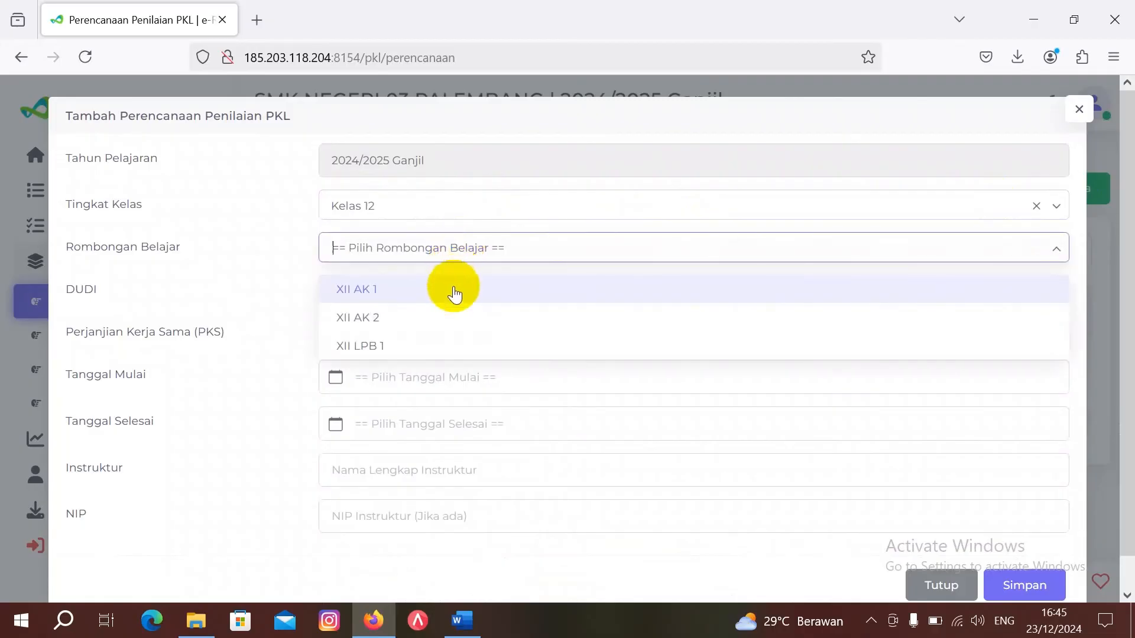
pyautogui.click(454, 290)
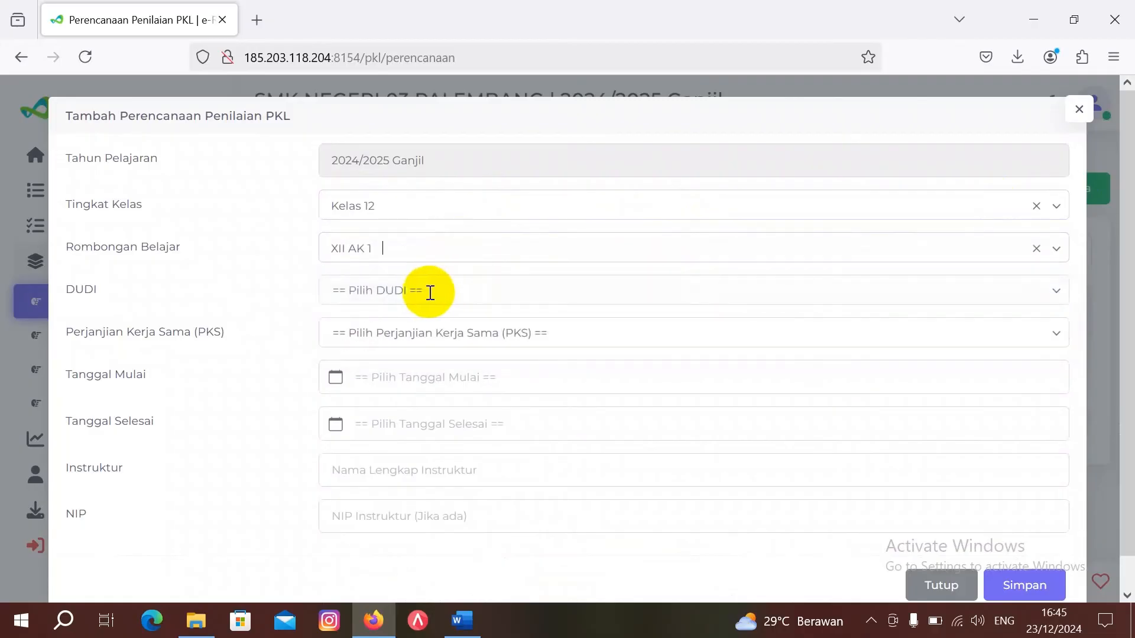
pyautogui.click(427, 292)
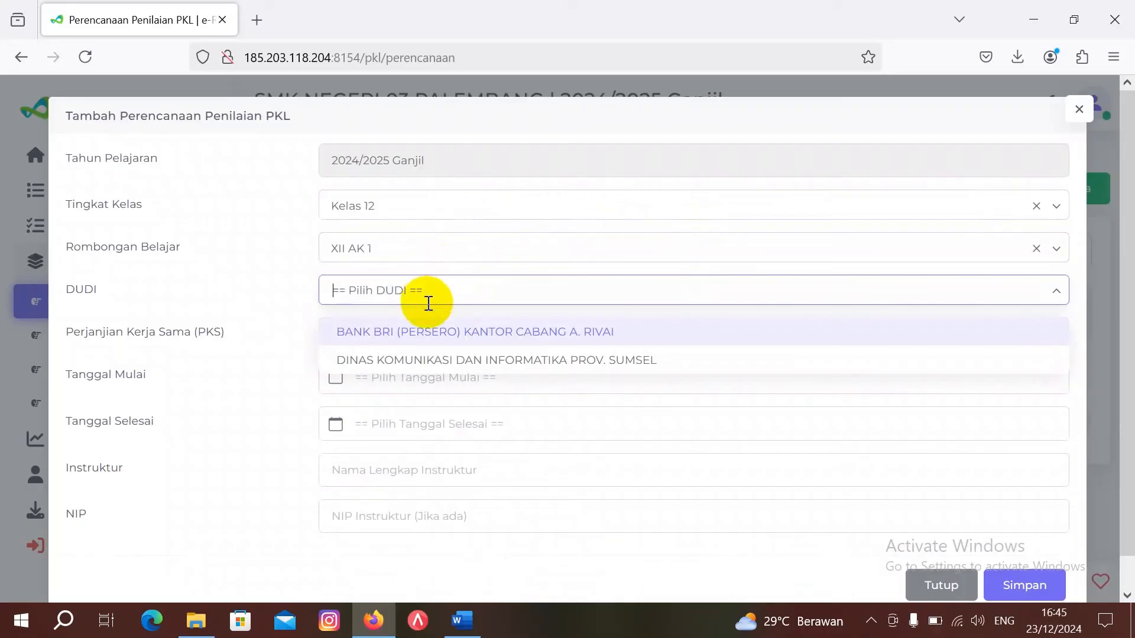
pyautogui.click(438, 336)
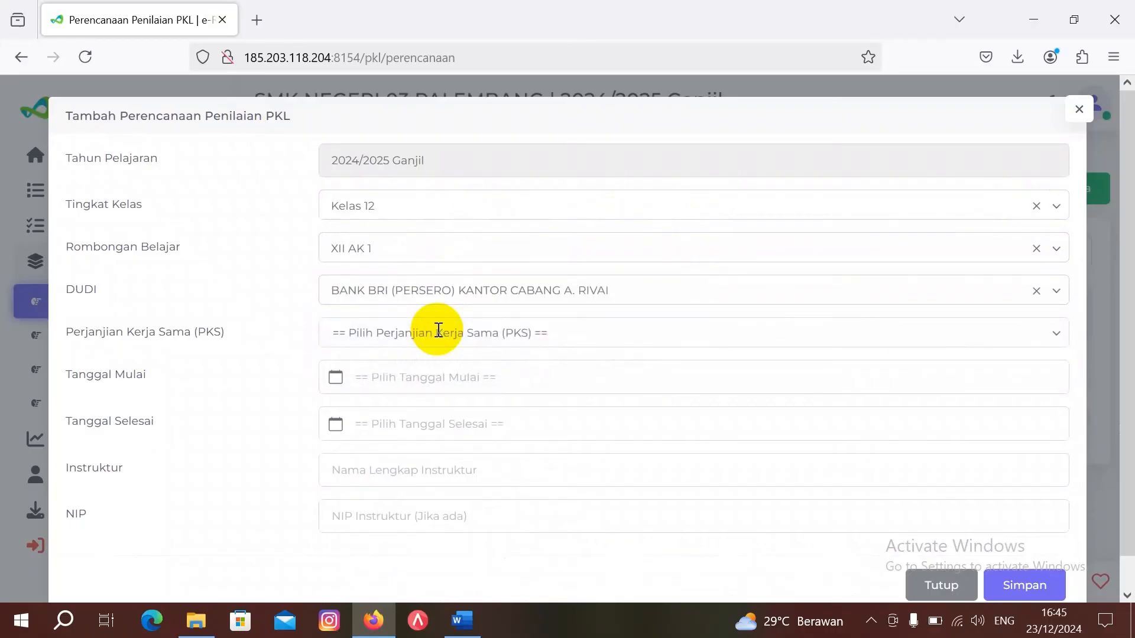
pyautogui.click(438, 331)
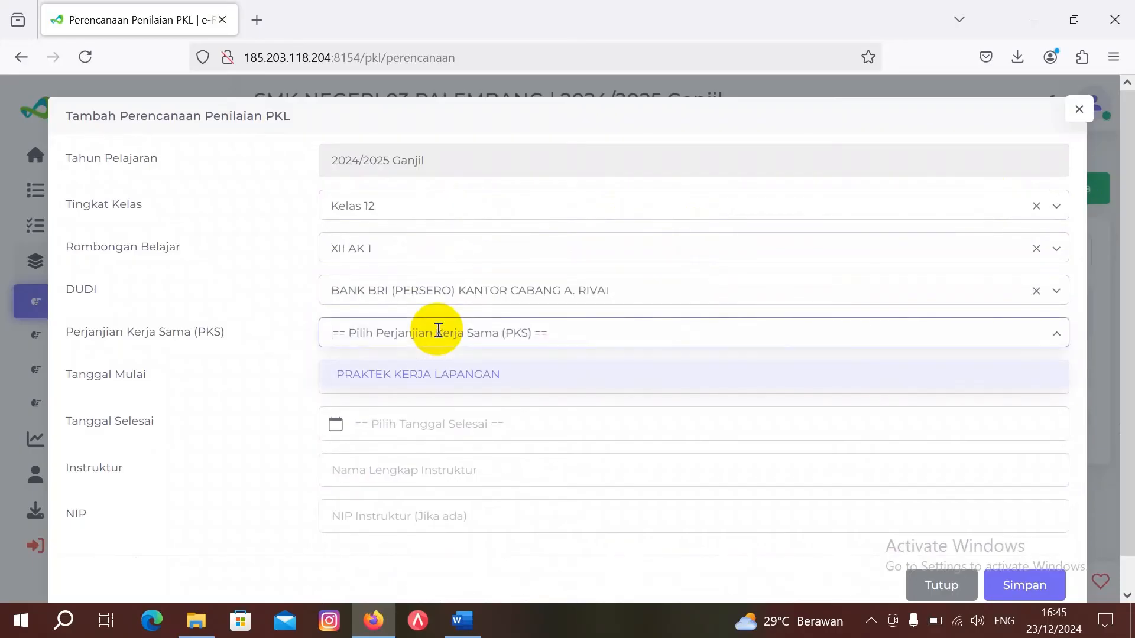
pyautogui.click(444, 378)
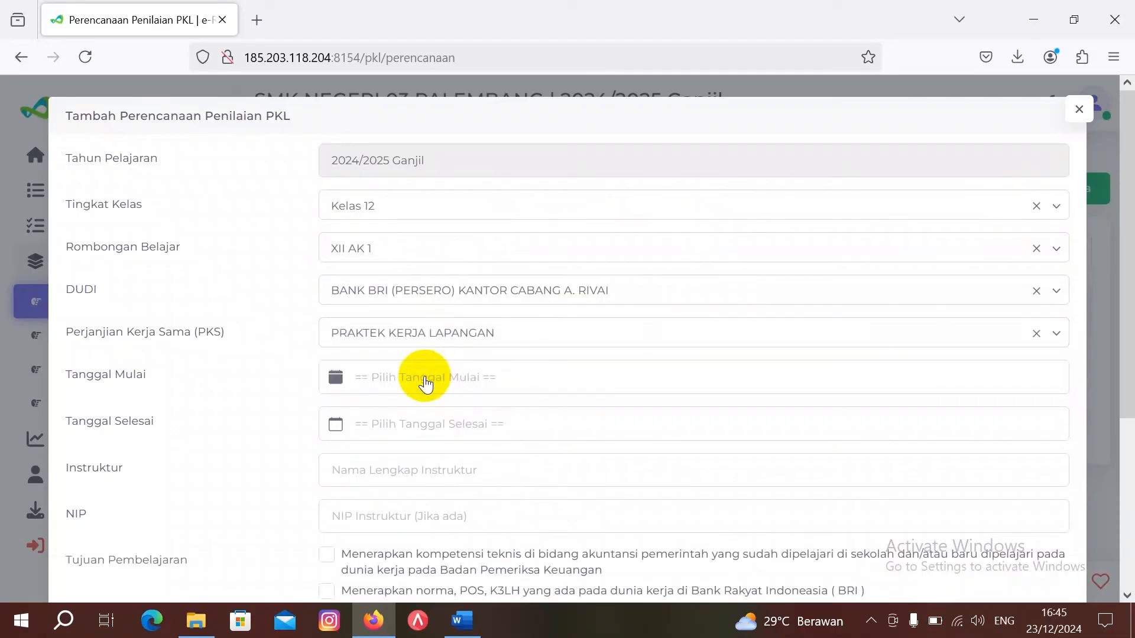
# Step: Set the start date to 15 Juli 2024 and the end date to 31 Desember 2024
pyautogui.click(426, 383)
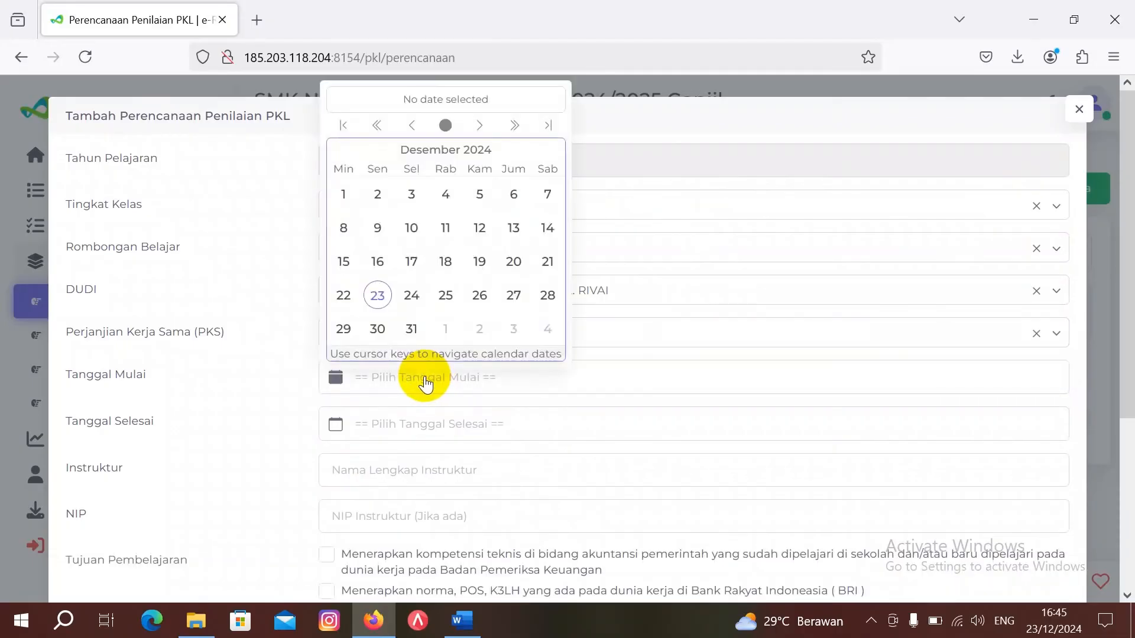
pyautogui.click(408, 126)
pyautogui.click(409, 125)
pyautogui.click(410, 126)
pyautogui.click(412, 127)
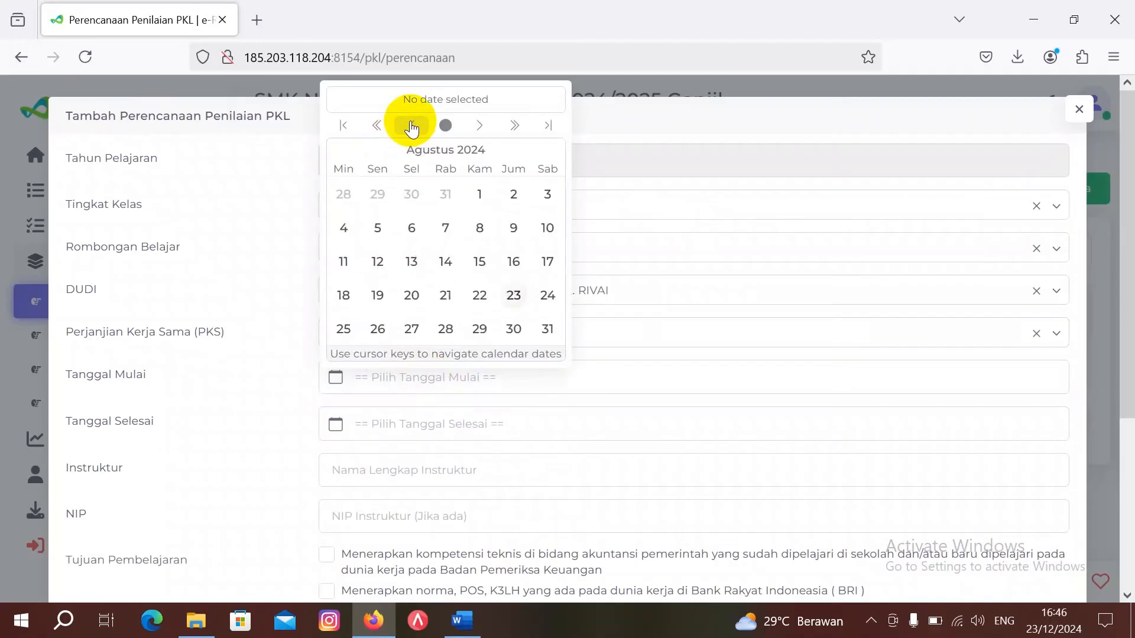
pyautogui.click(412, 126)
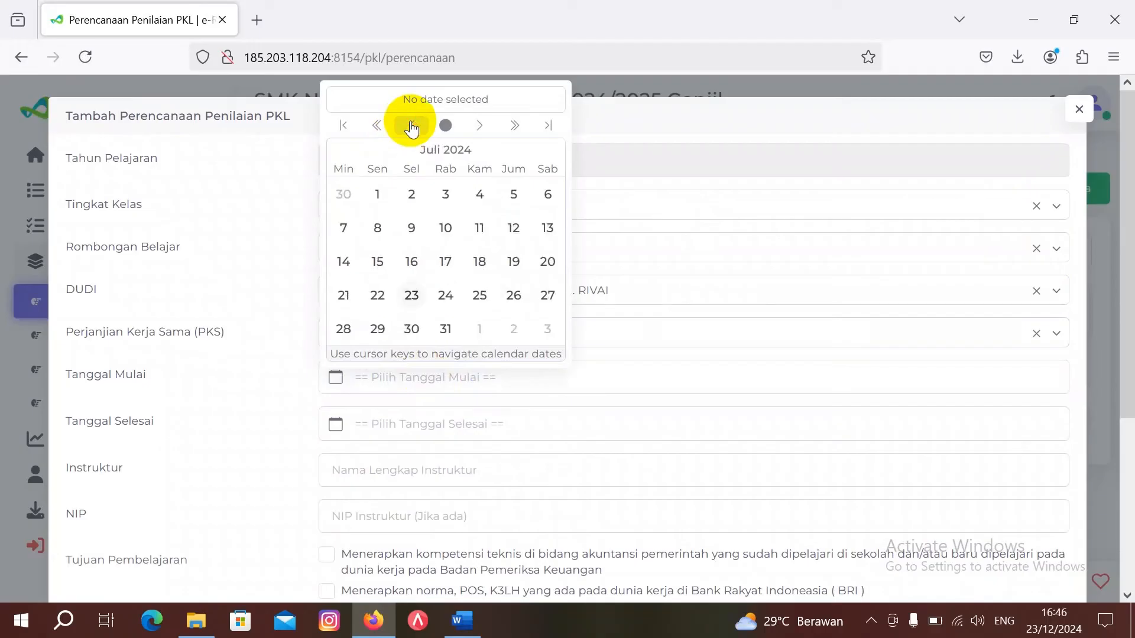
pyautogui.click(378, 262)
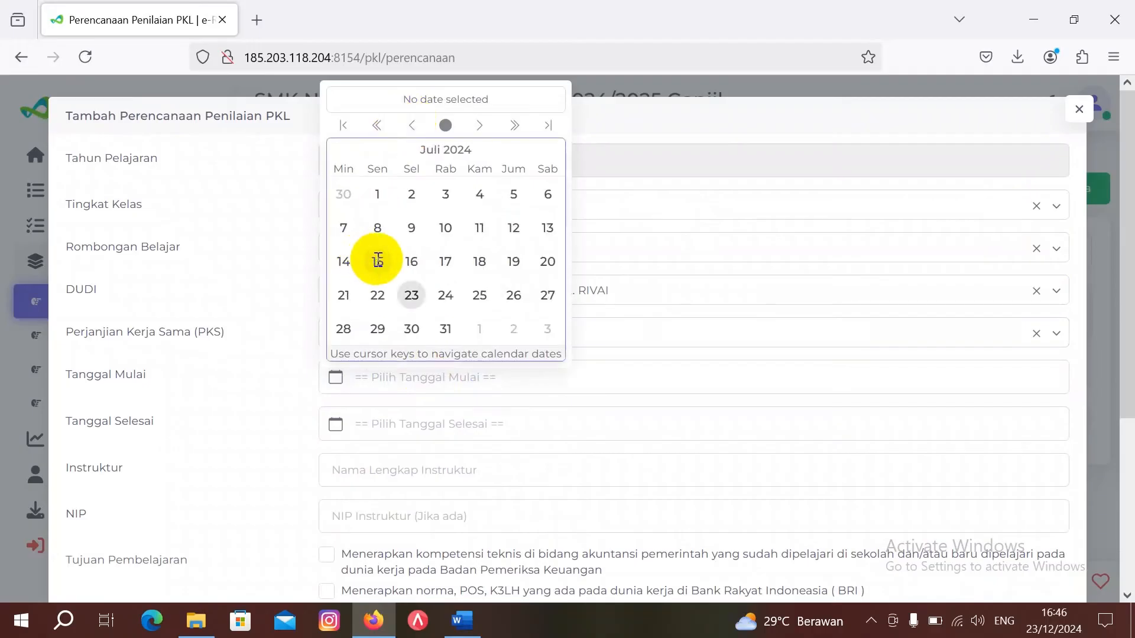
pyautogui.click(398, 425)
pyautogui.click(414, 360)
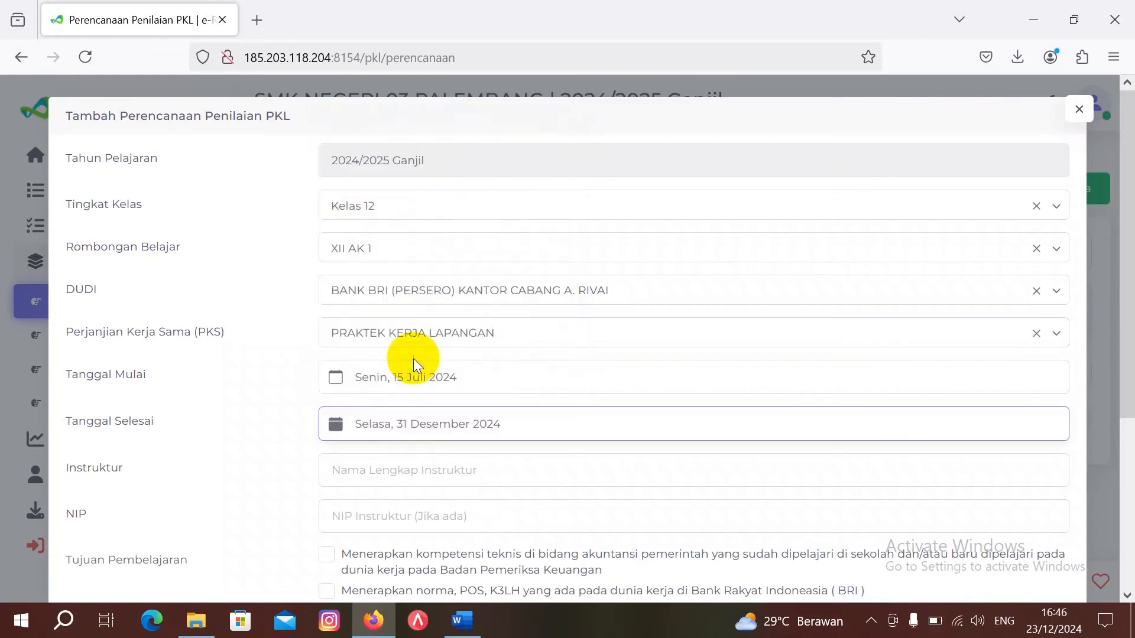
# Step: Enter the instructor's name in the Instruktur field, correcting a typo
pyautogui.click(424, 471)
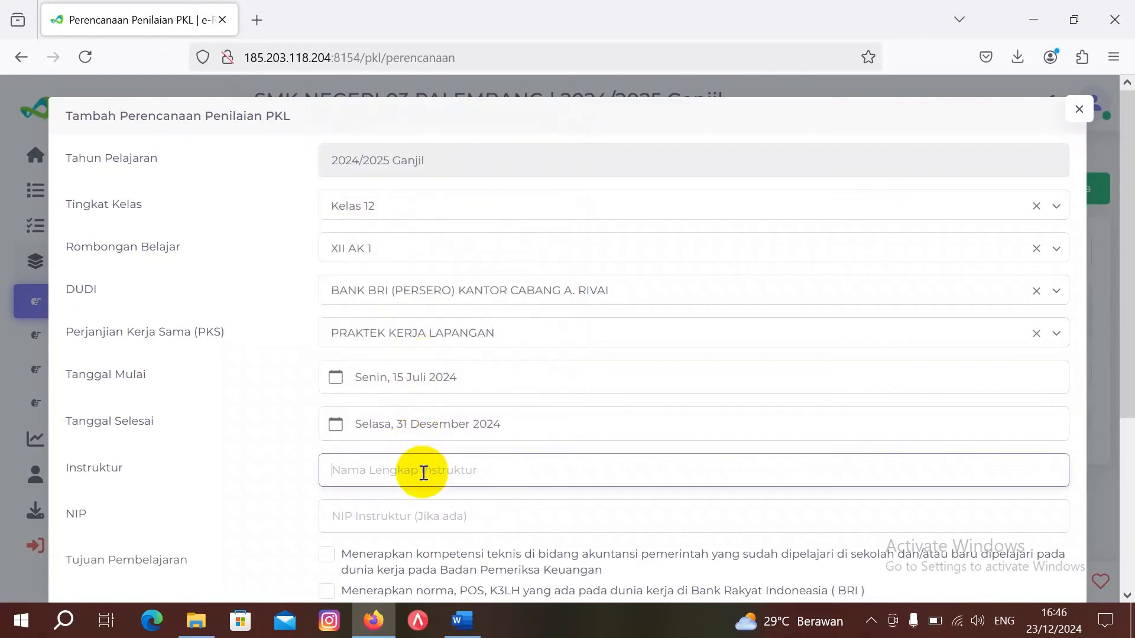
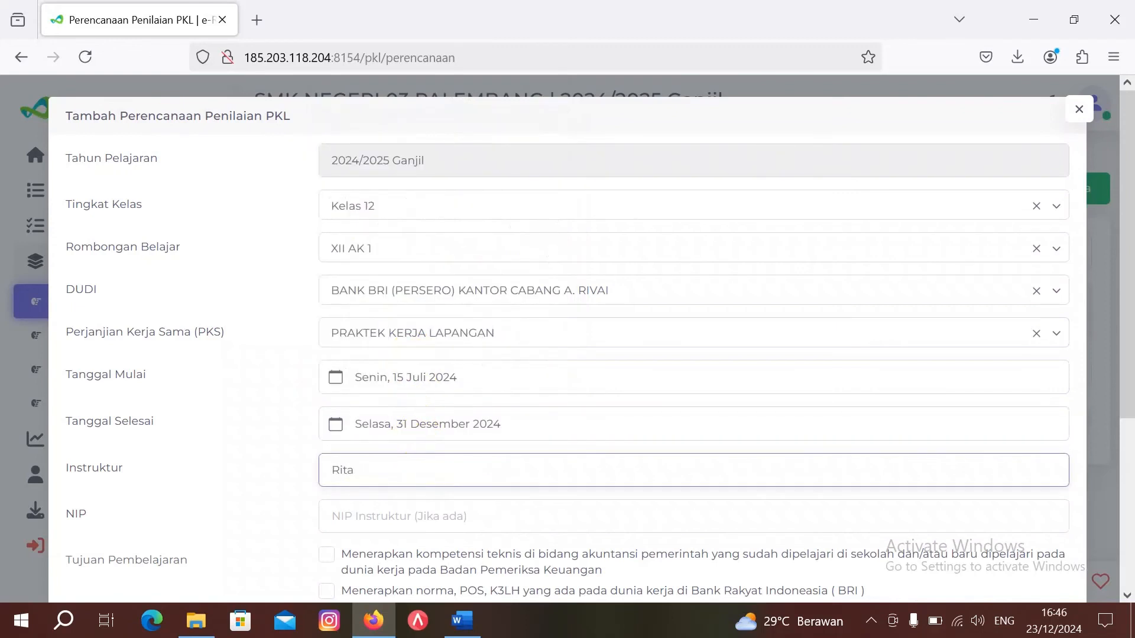
# Step: Tick the BRI norms/POS/K3LH and banking competence objectives, then save the XII AK 1 plan
pyautogui.scroll(-3, 460, 504)
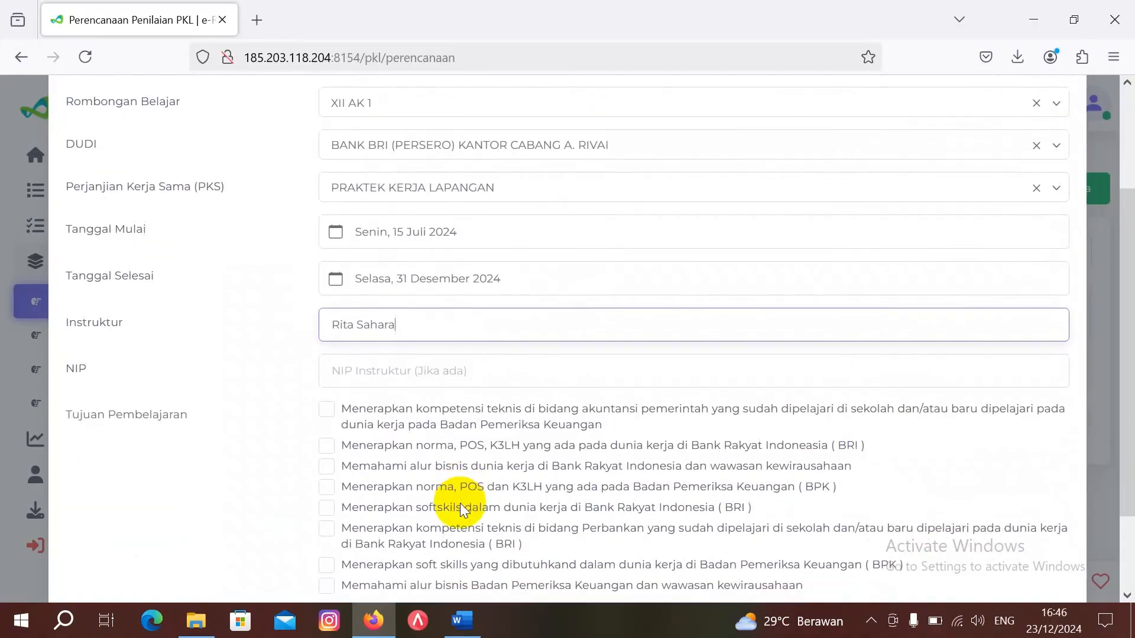
pyautogui.click(327, 447)
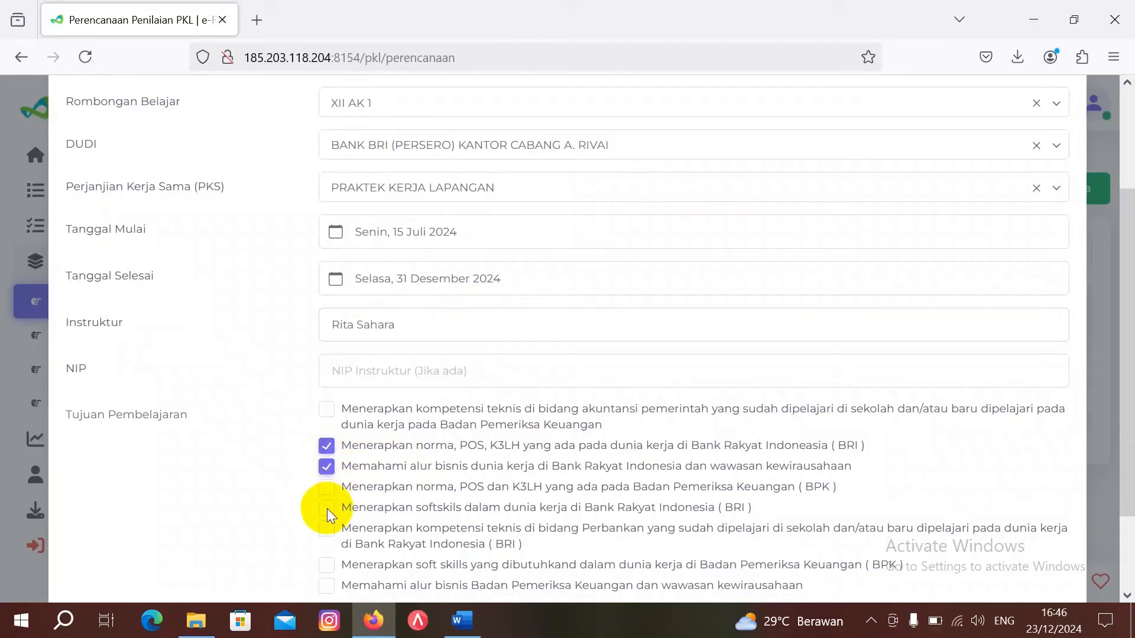
pyautogui.click(325, 535)
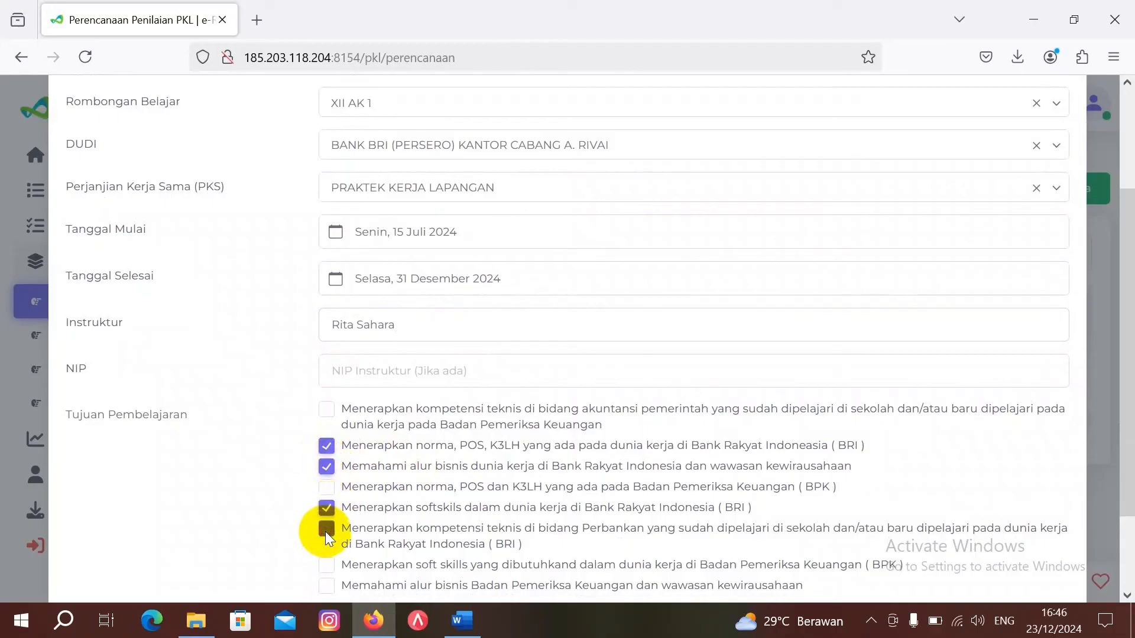
pyautogui.scroll(-2, 514, 520)
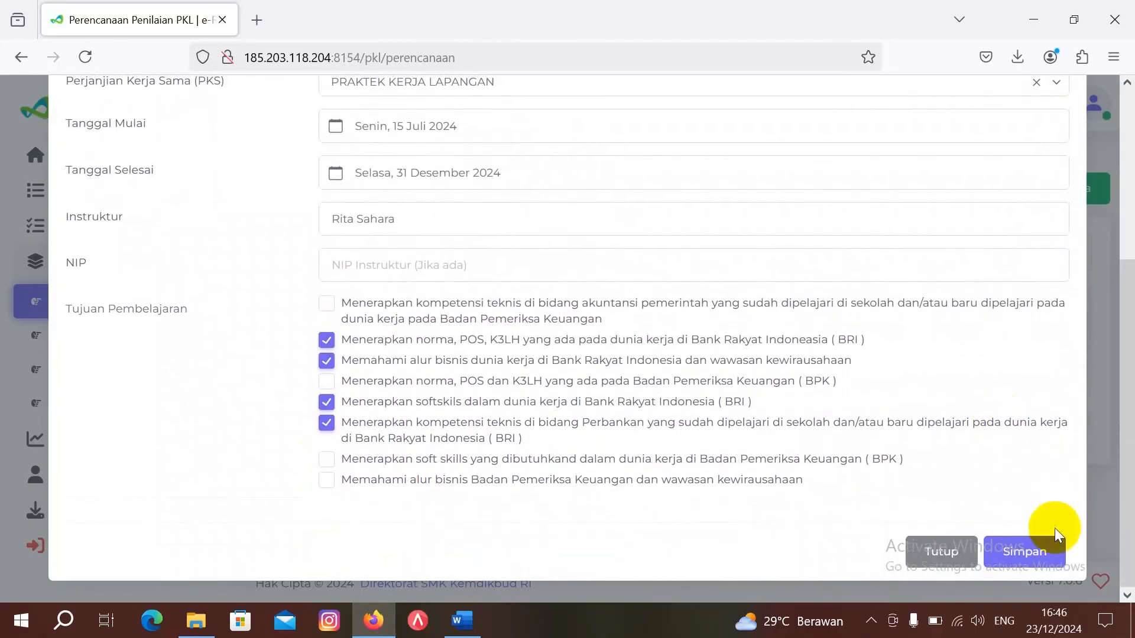
pyautogui.click(1044, 559)
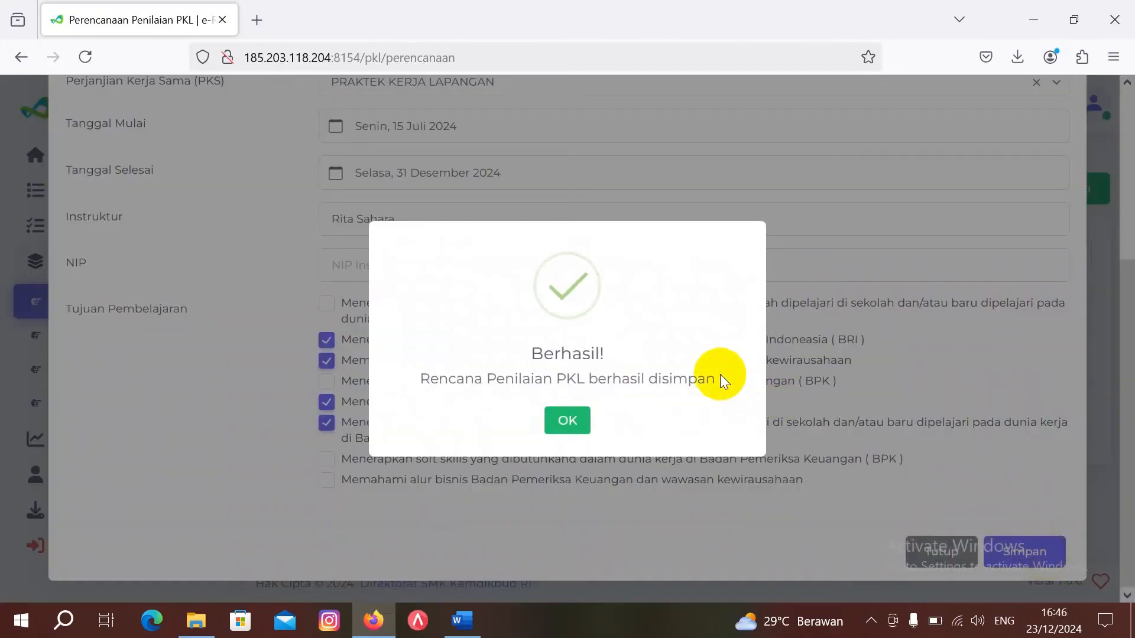
pyautogui.click(571, 422)
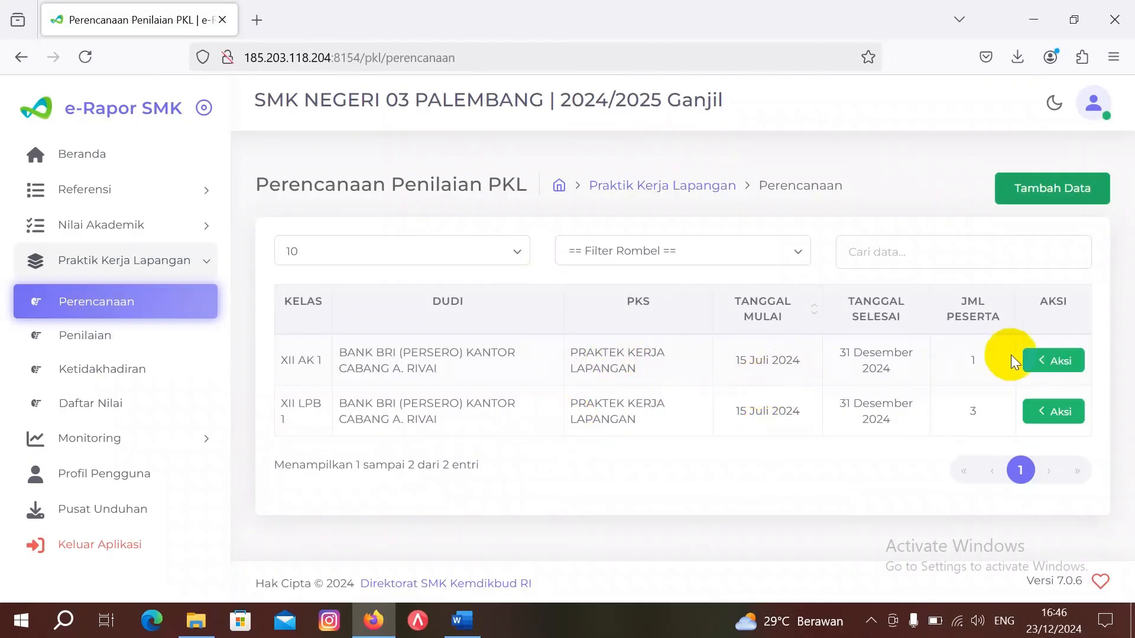
pyautogui.click(1058, 364)
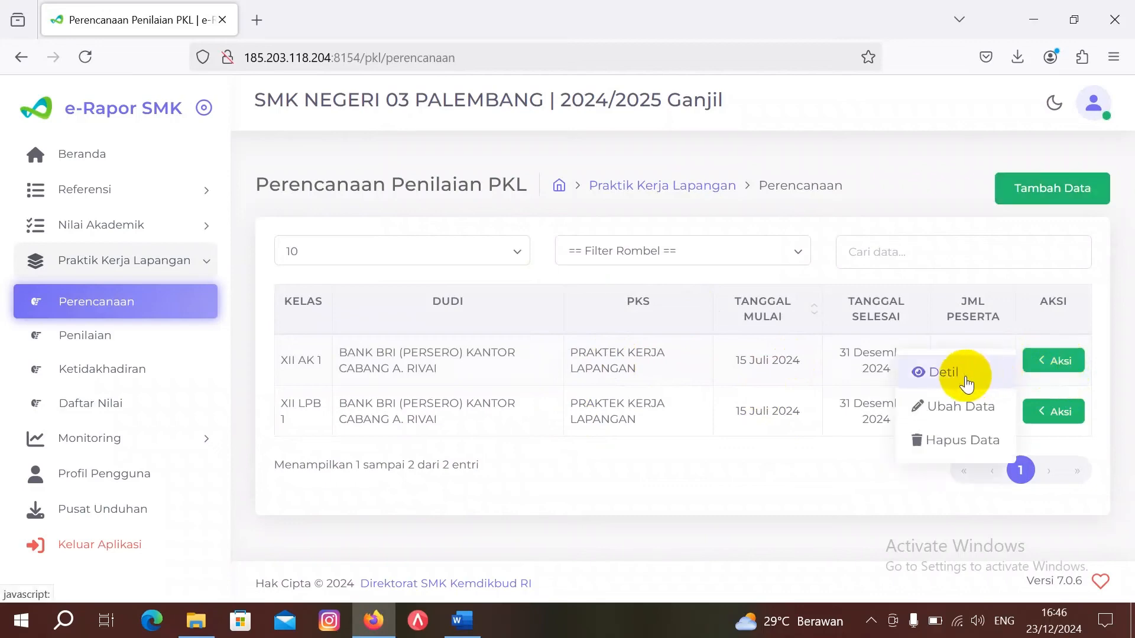
pyautogui.click(966, 378)
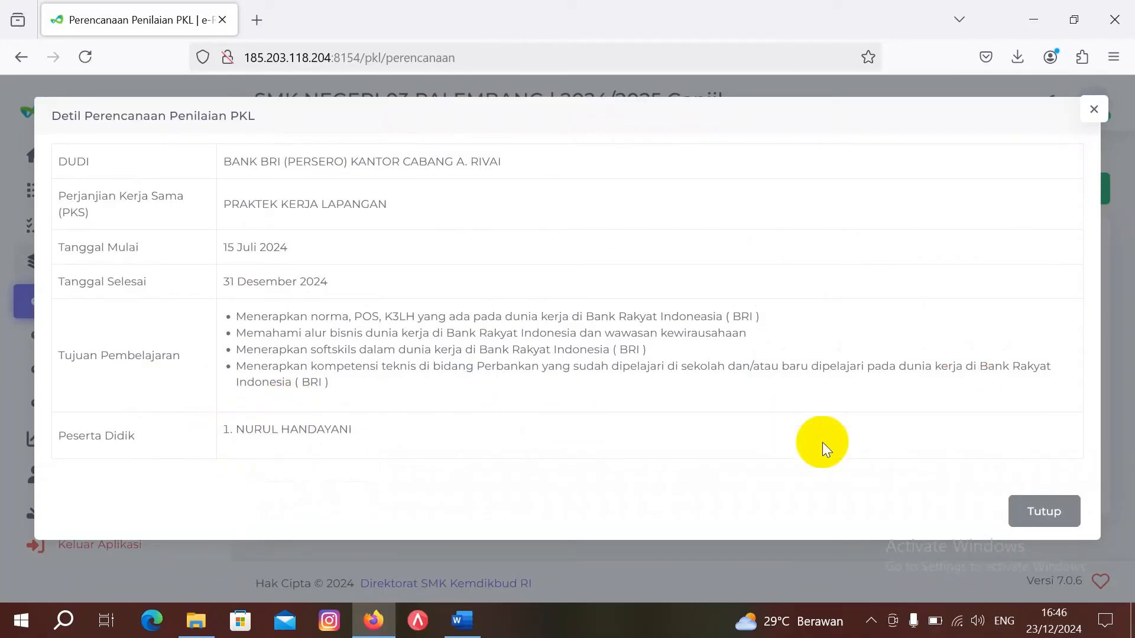
pyautogui.click(1064, 514)
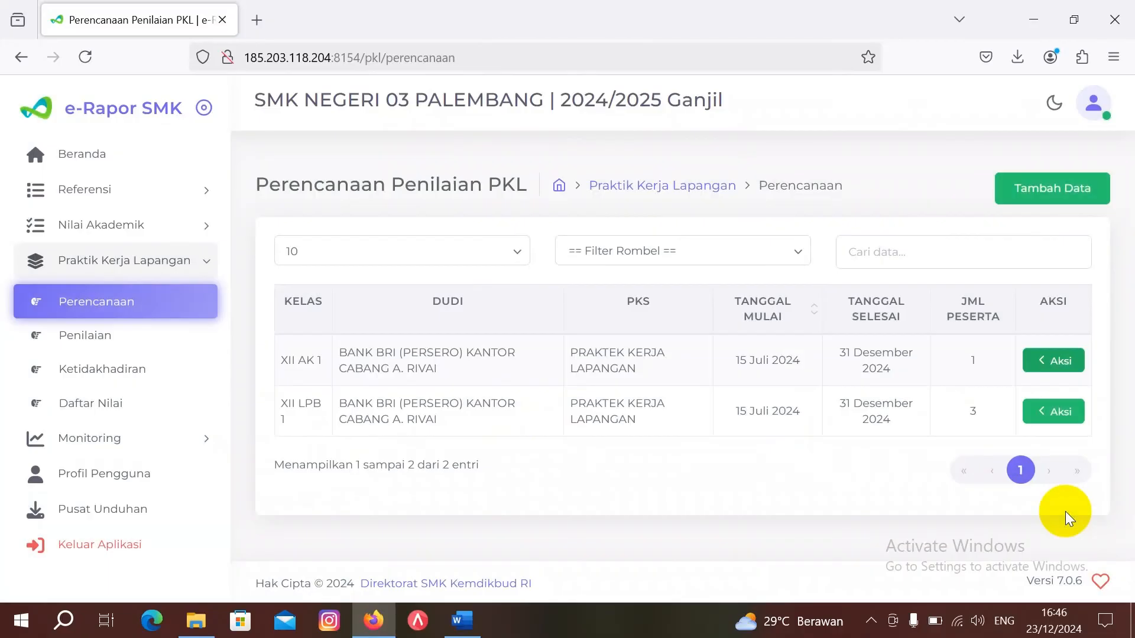
# Step: Add a PKL plan with Kelas 12, XII AK 2, BPK Perwakilan Prov.Sumsel and PRAKTEK KERJA LAPANGAN
pyautogui.click(1055, 197)
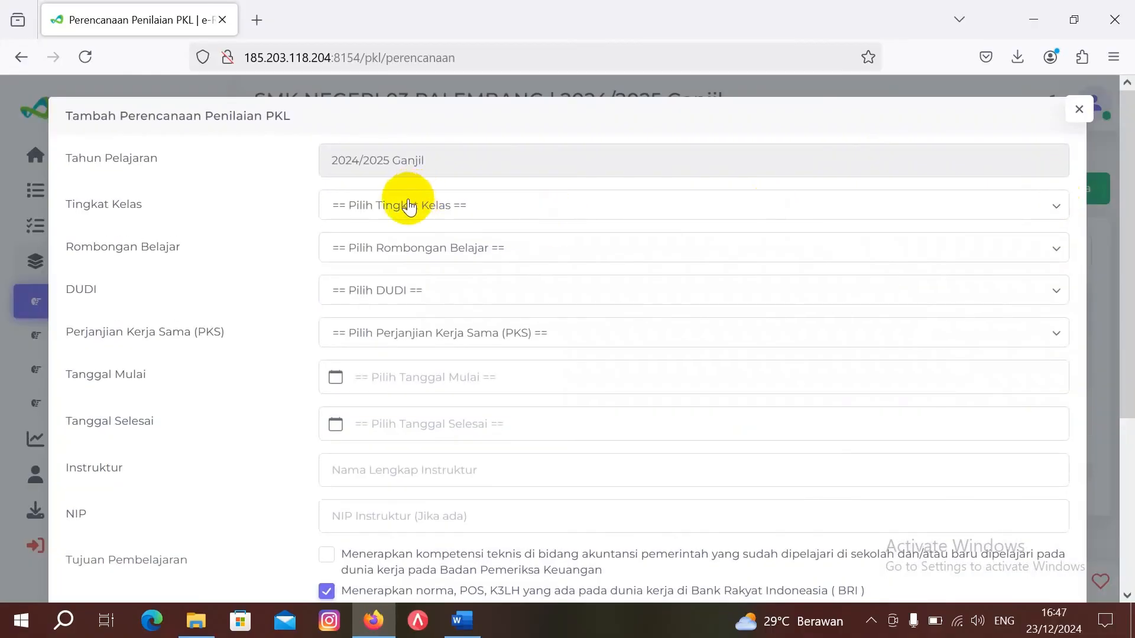
pyautogui.click(417, 205)
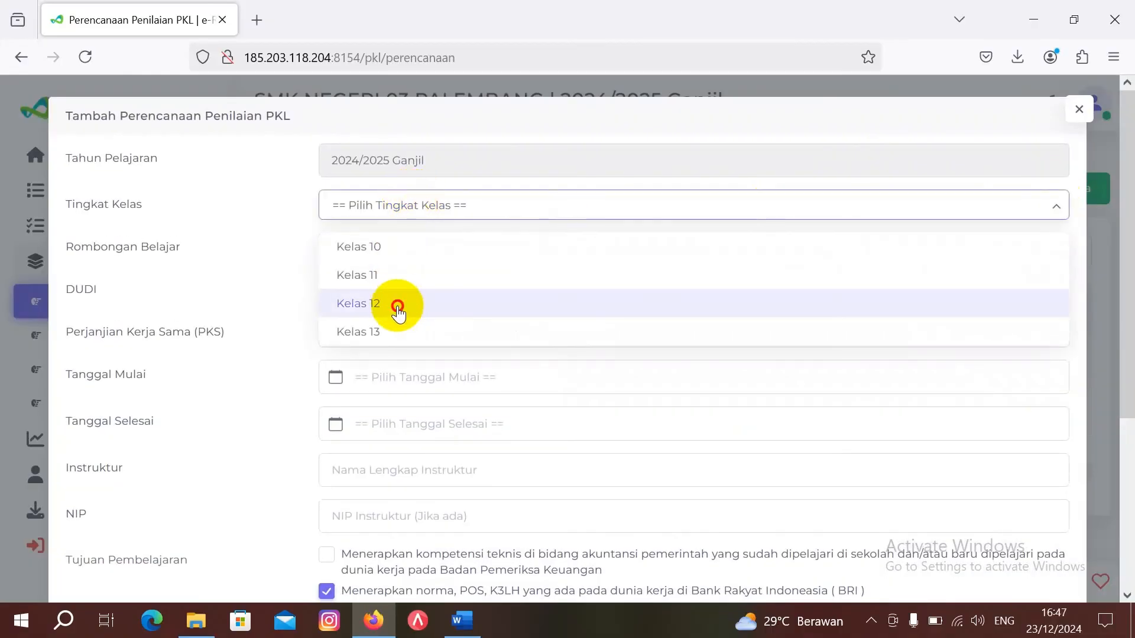
pyautogui.click(397, 306)
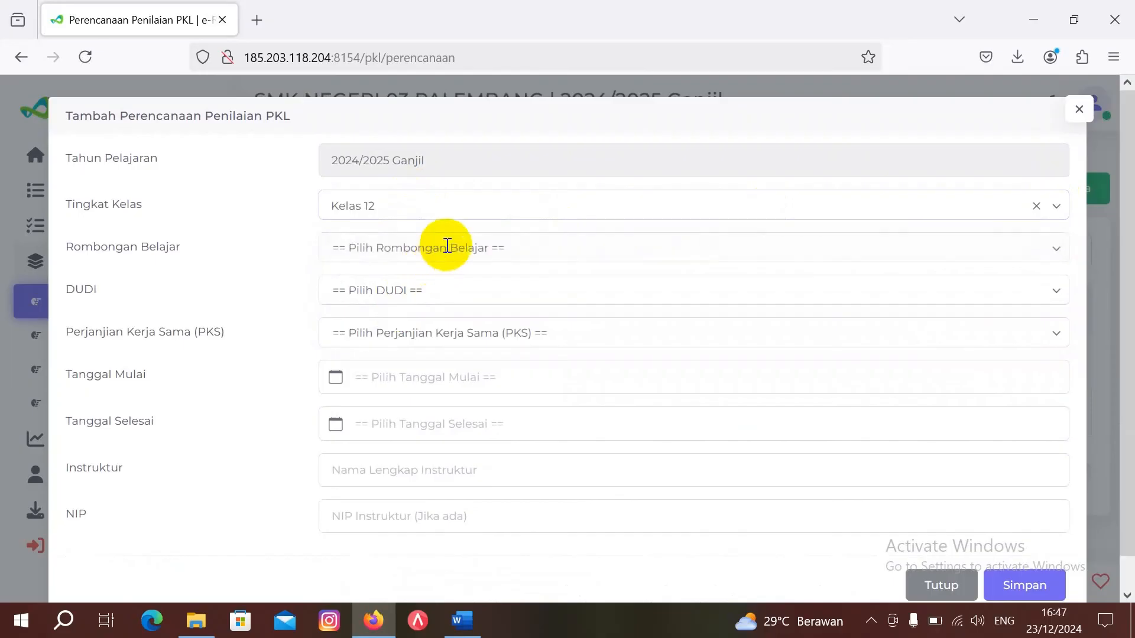
pyautogui.click(444, 245)
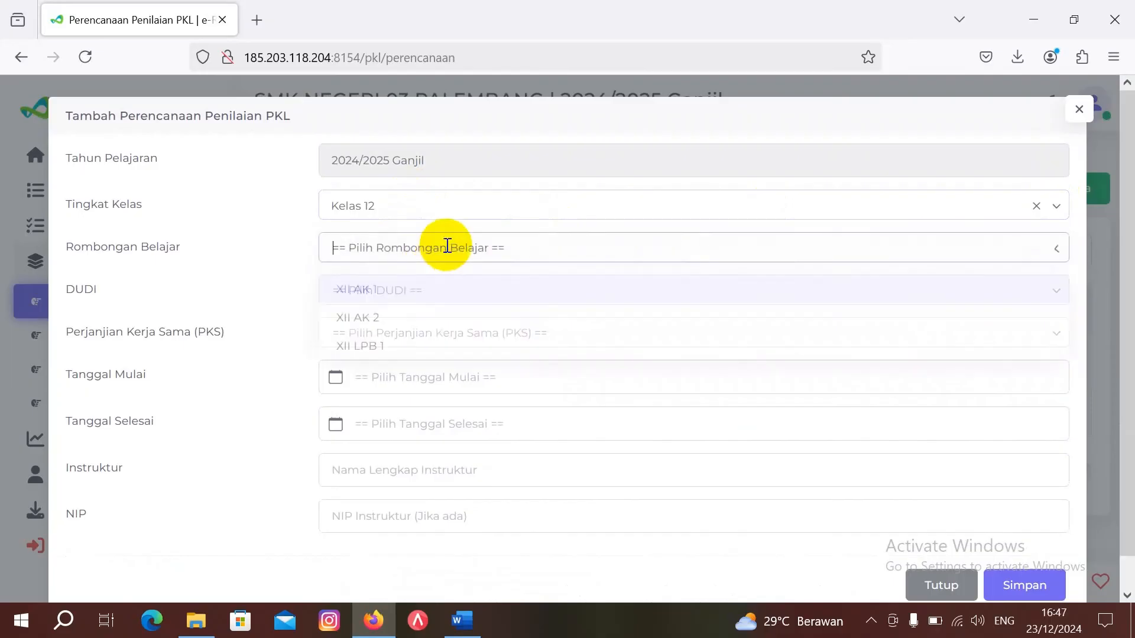
pyautogui.click(437, 323)
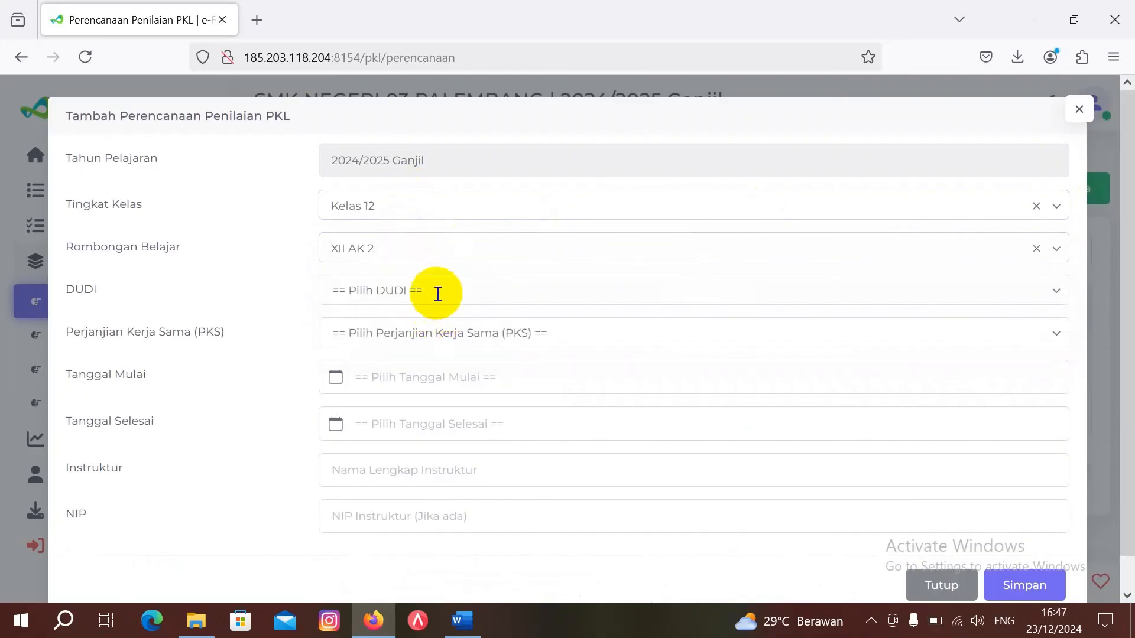
pyautogui.click(437, 301)
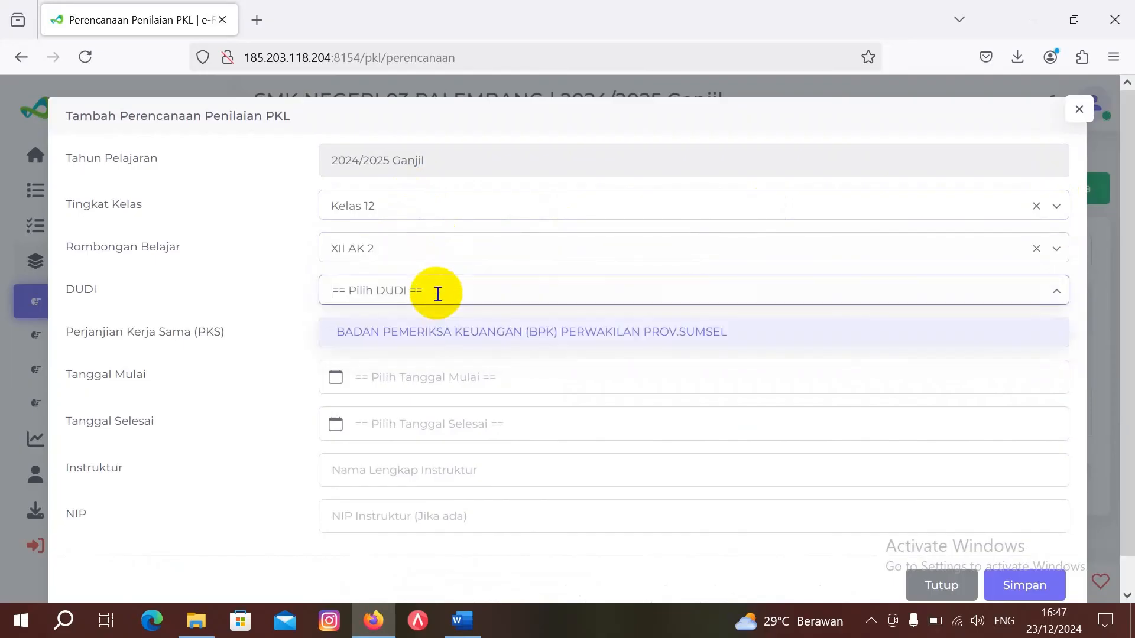
pyautogui.click(445, 332)
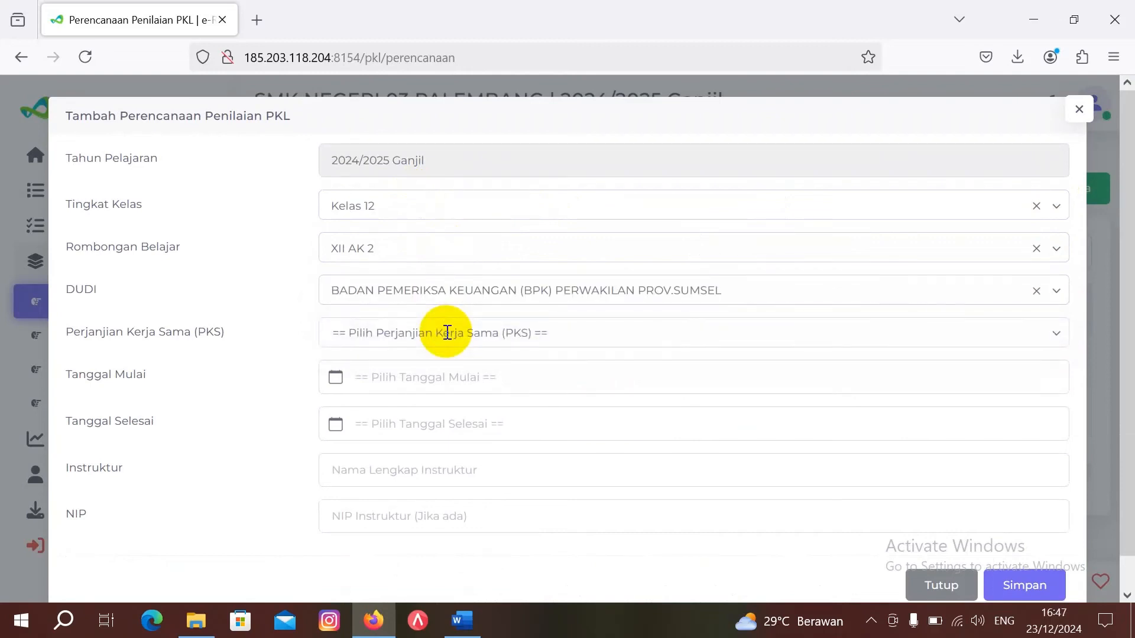
pyautogui.click(447, 333)
pyautogui.click(452, 375)
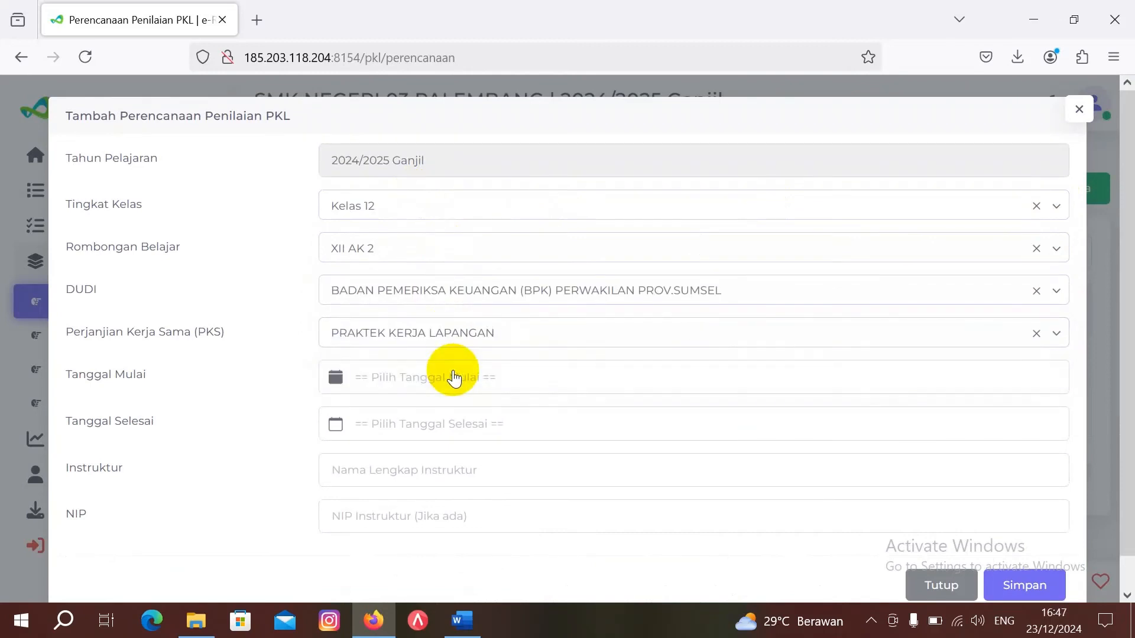
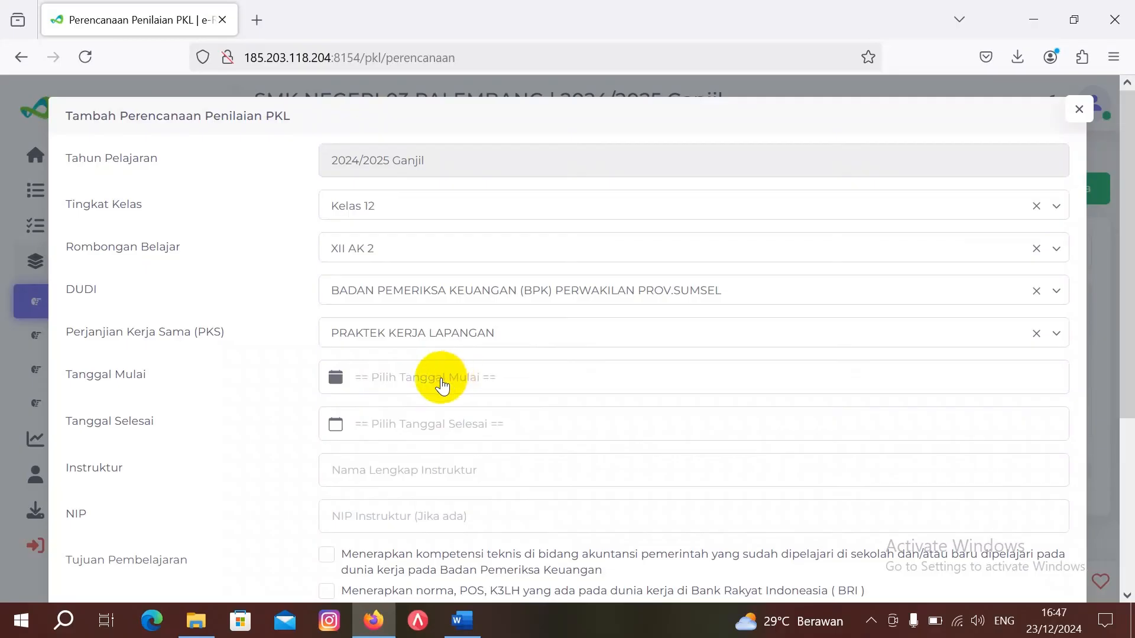
# Step: Set the plan's start date to 15 Juli 2024 and end date to 31 Desember 2024
pyautogui.click(454, 379)
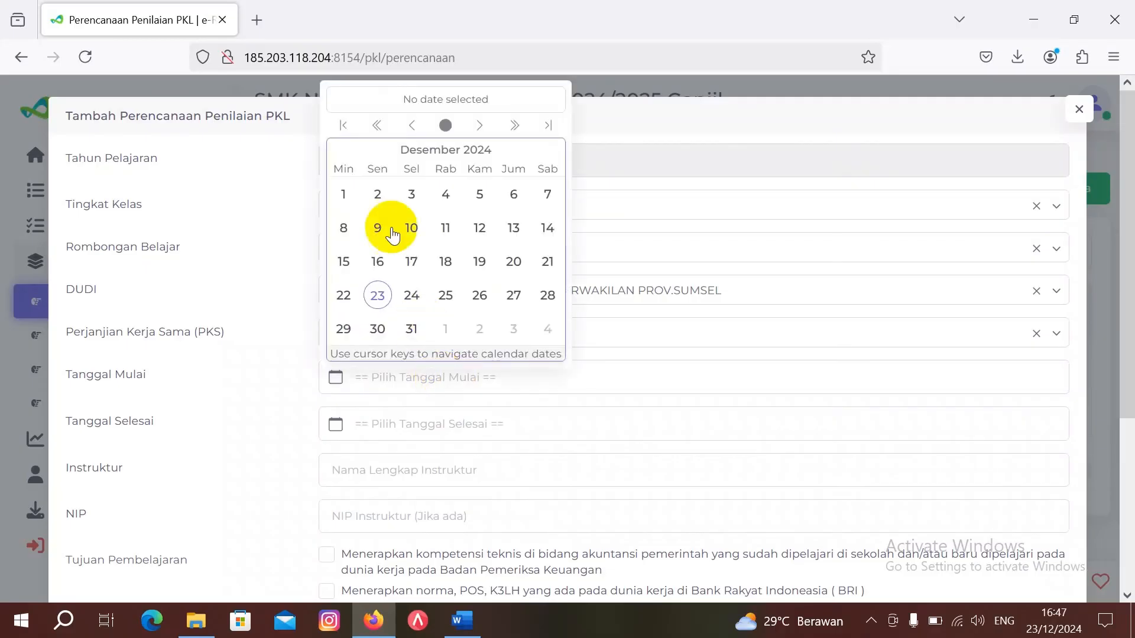
pyautogui.click(412, 125)
pyautogui.click(412, 125)
pyautogui.click(412, 126)
pyautogui.click(412, 125)
pyautogui.click(412, 126)
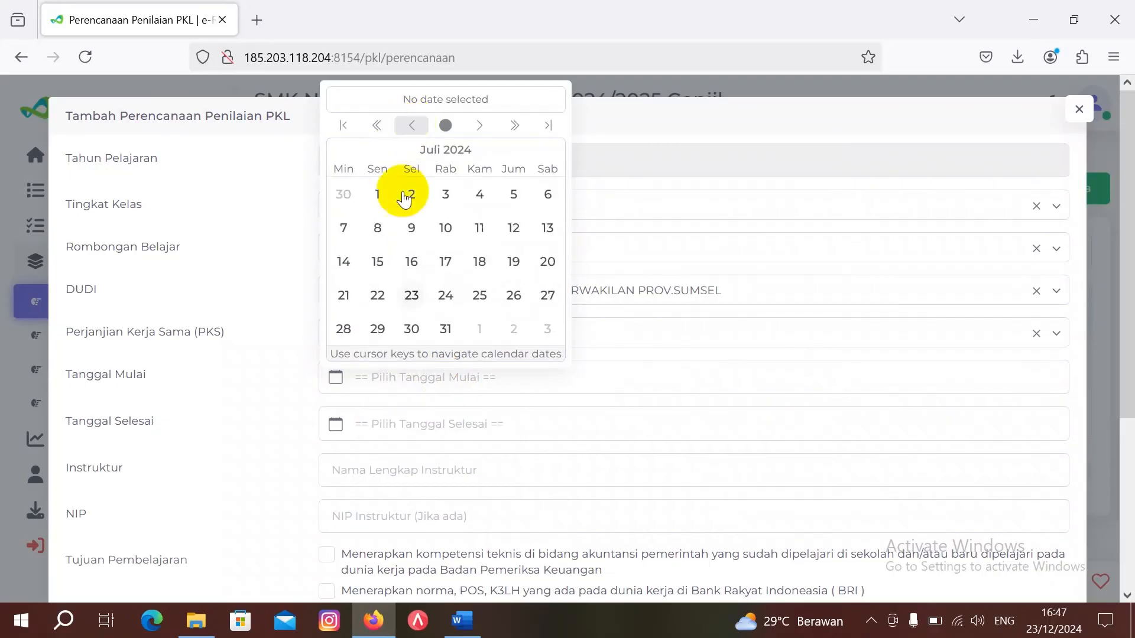
pyautogui.click(378, 262)
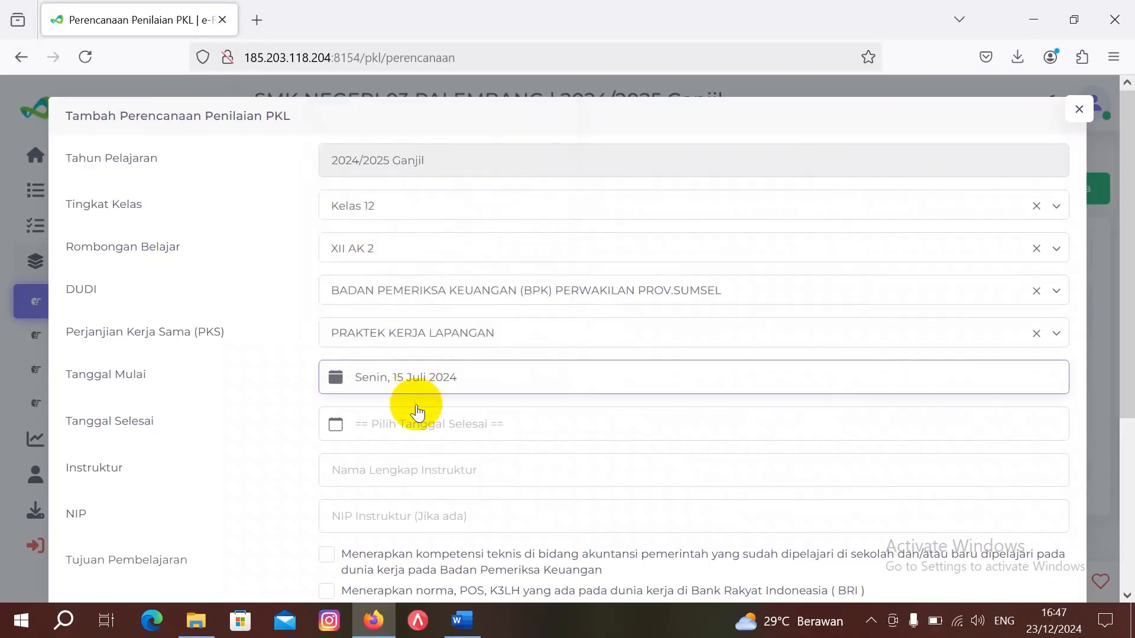
pyautogui.click(424, 437)
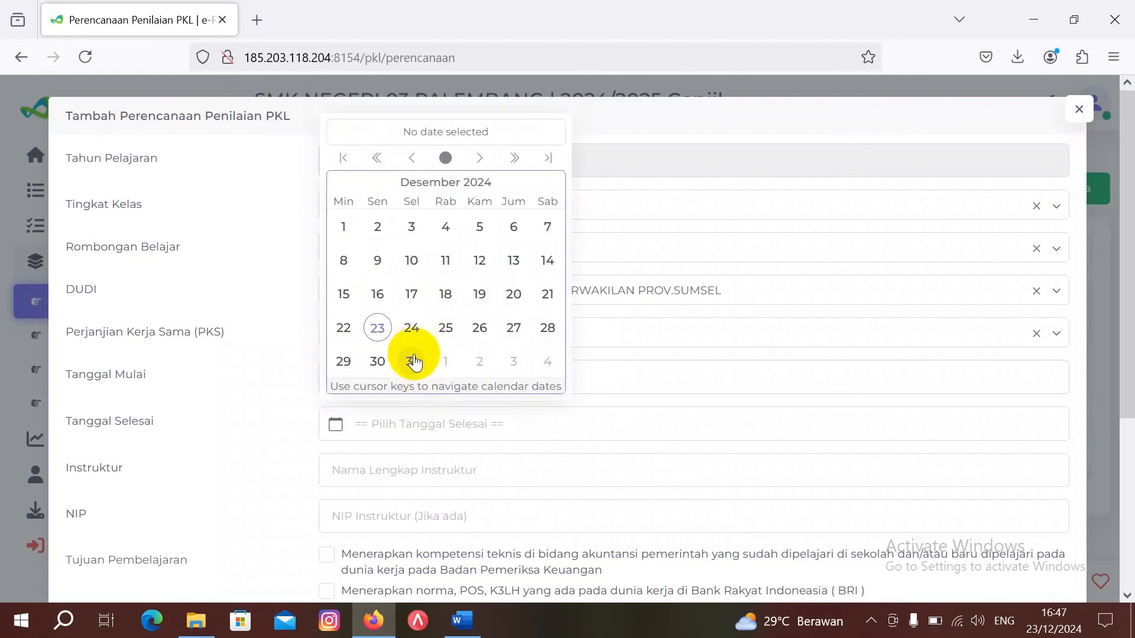
pyautogui.click(413, 357)
# Step: Enter the instructor's full name and NIP in the Instruktur fields
pyautogui.click(426, 470)
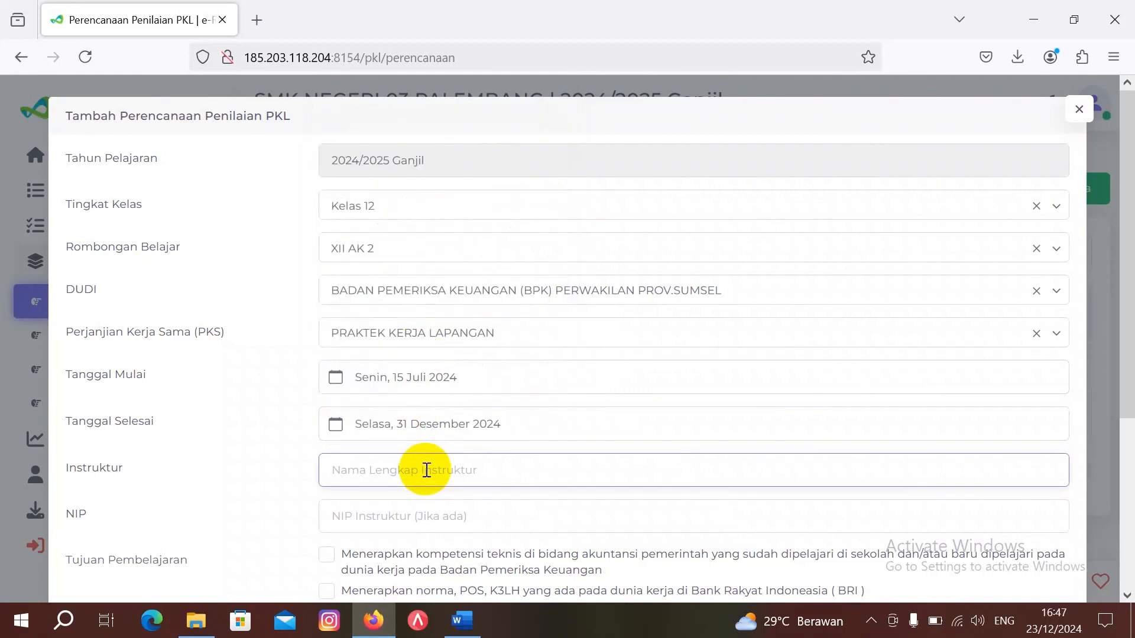
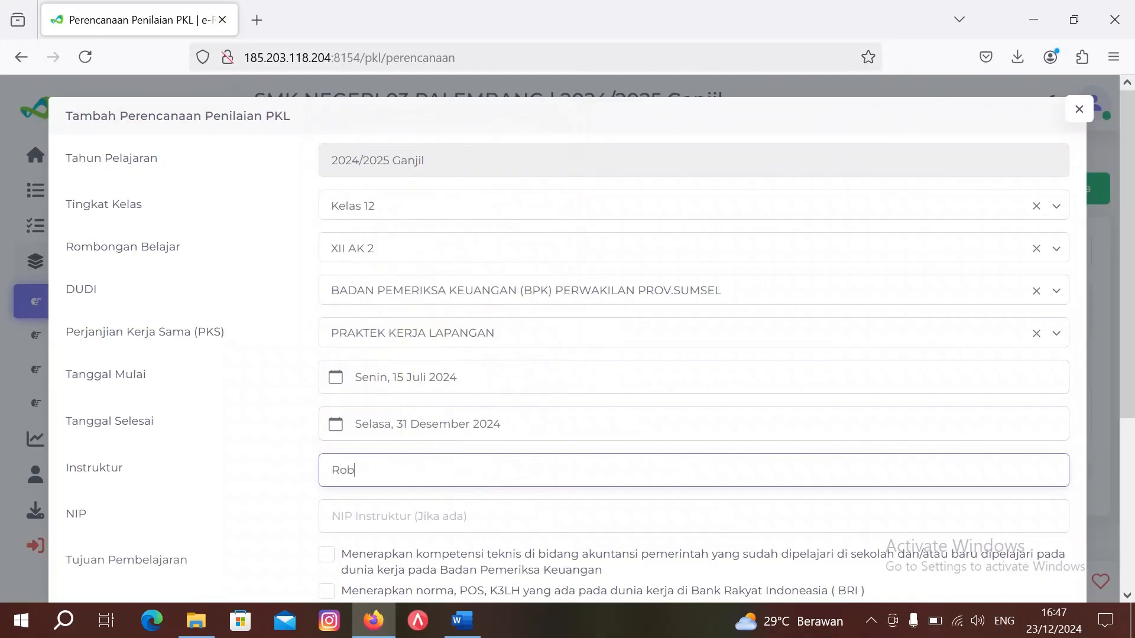
pyautogui.click(417, 513)
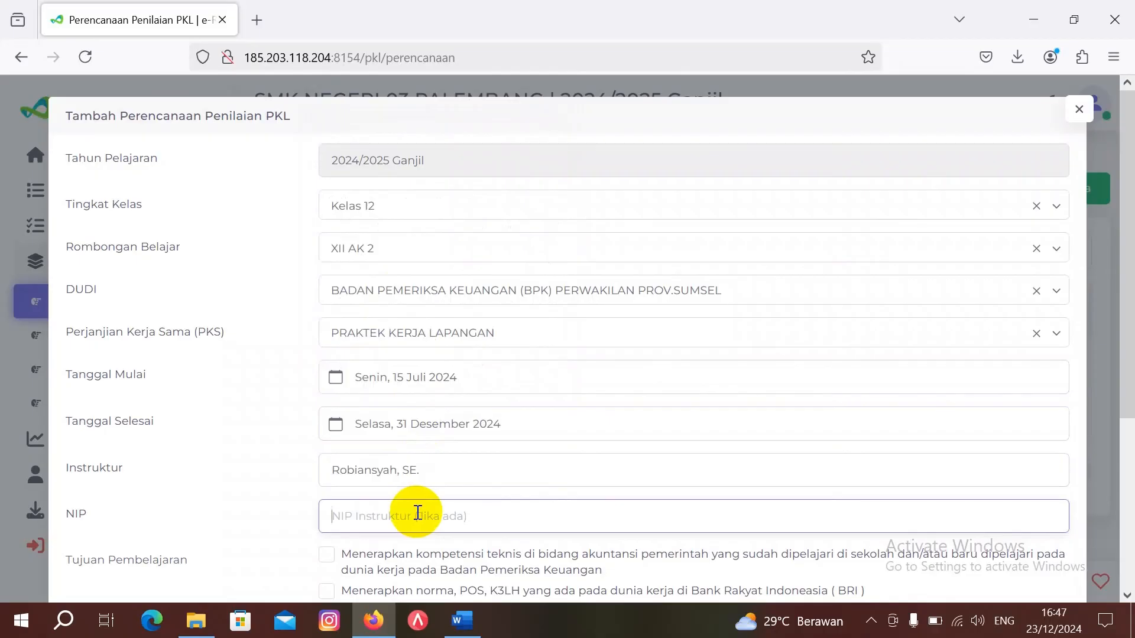
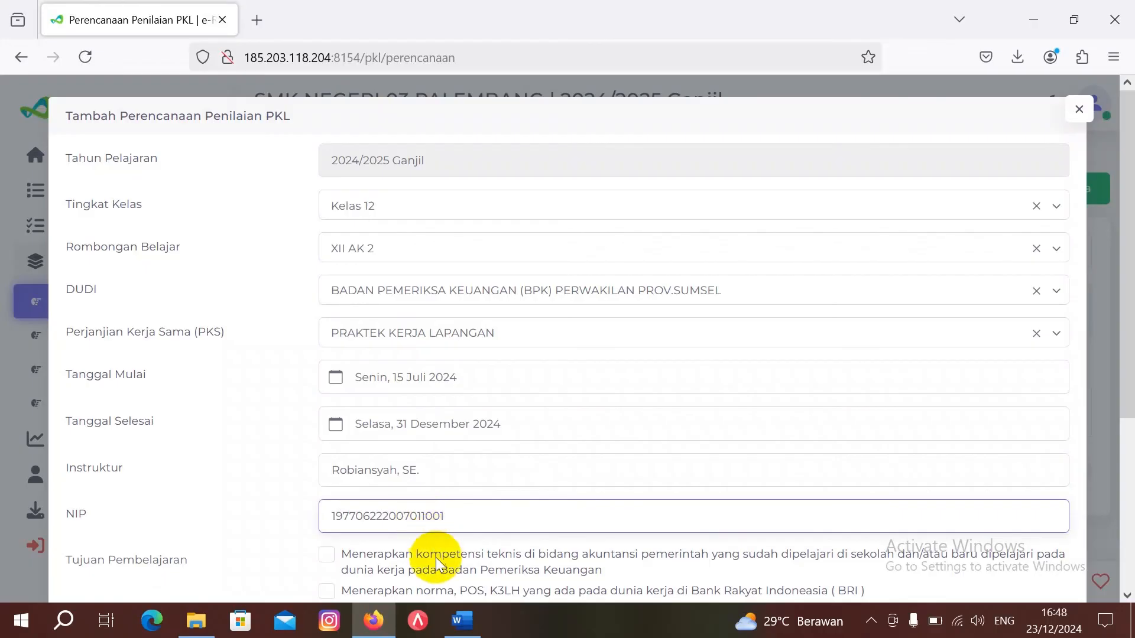
# Step: Tick the BPK accounting competency and soft skills objectives, then save the XII AK 2 plan
pyautogui.scroll(-2, 435, 559)
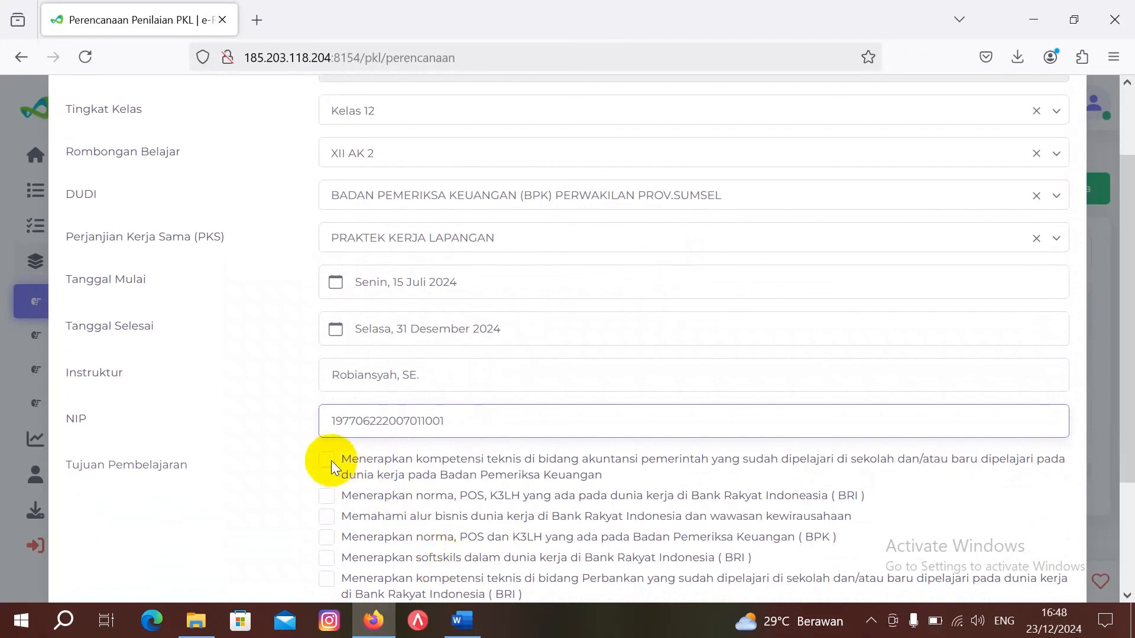
pyautogui.click(326, 460)
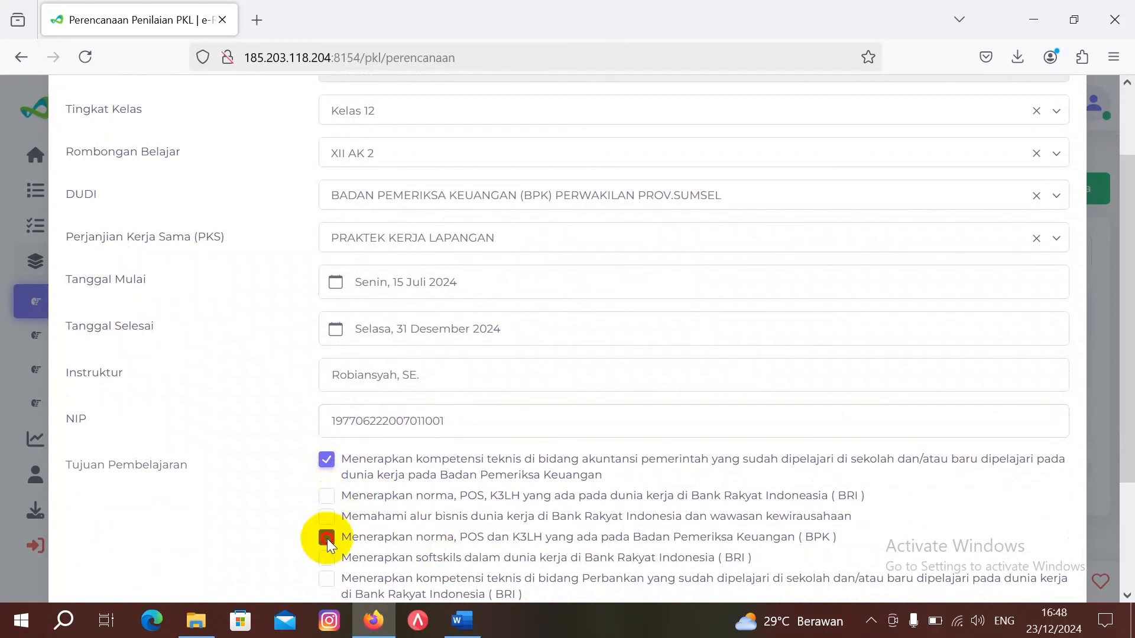
pyautogui.scroll(-3, 423, 523)
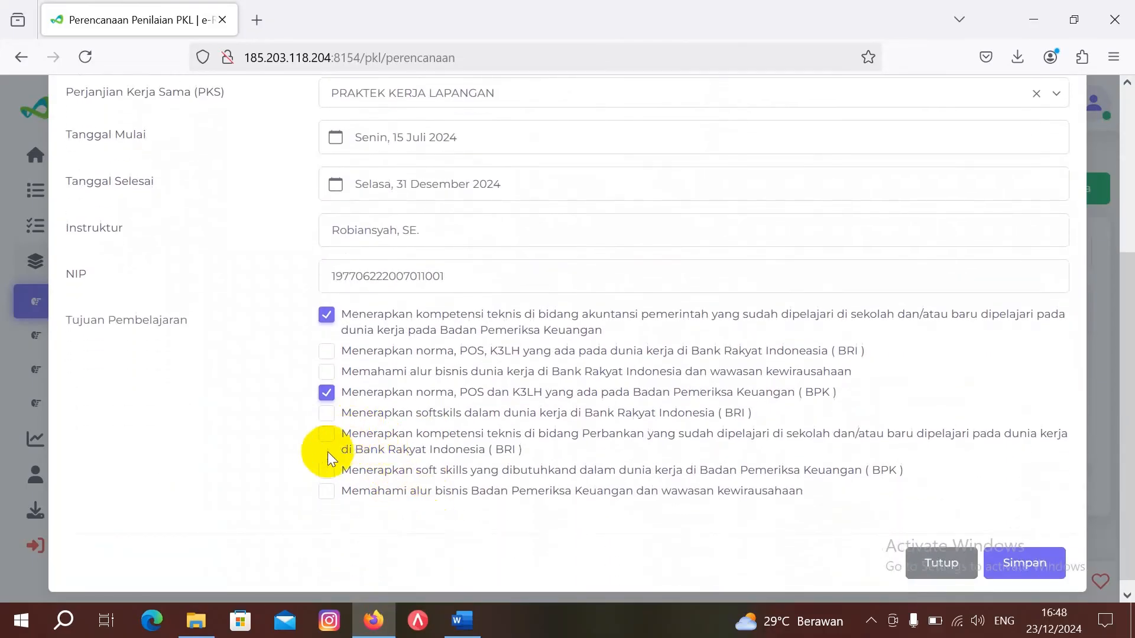
pyautogui.click(327, 471)
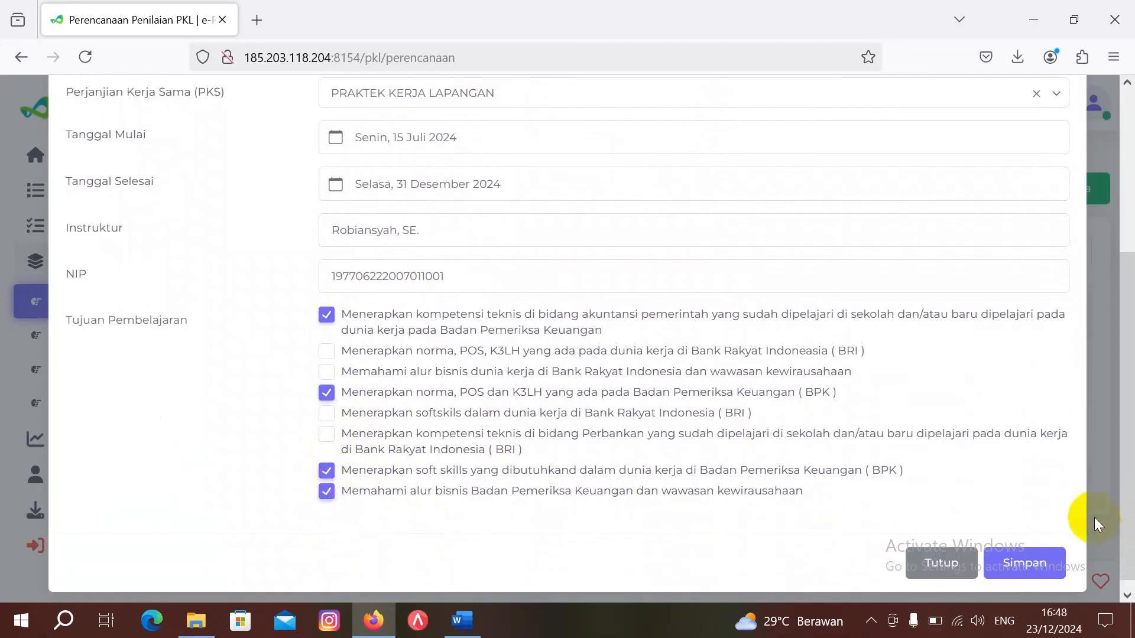
pyautogui.click(1038, 560)
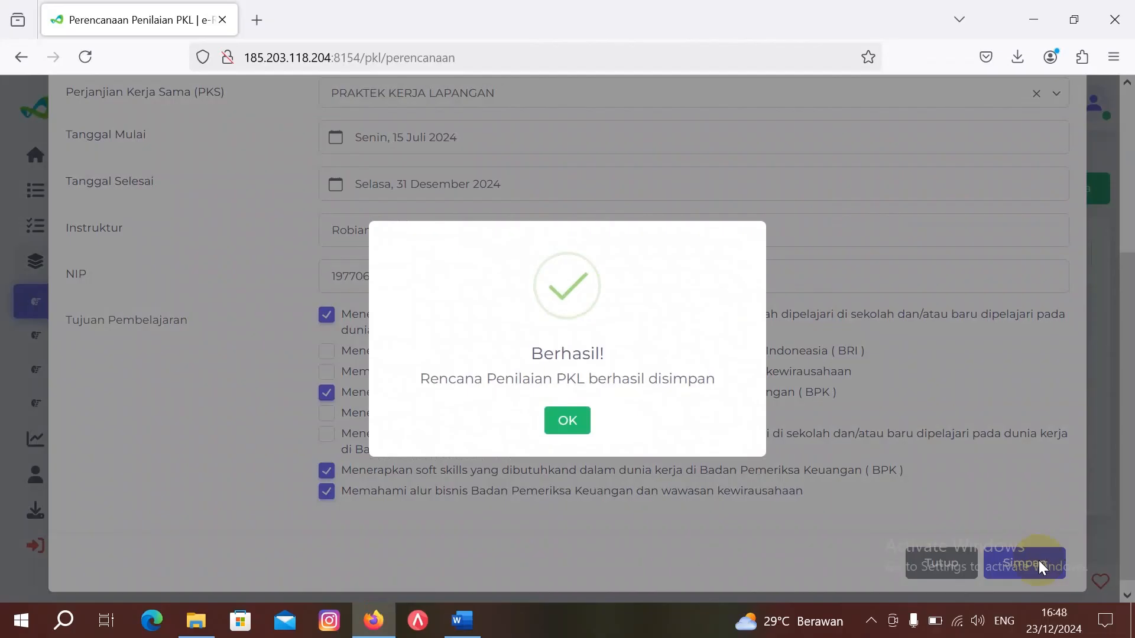
pyautogui.click(569, 421)
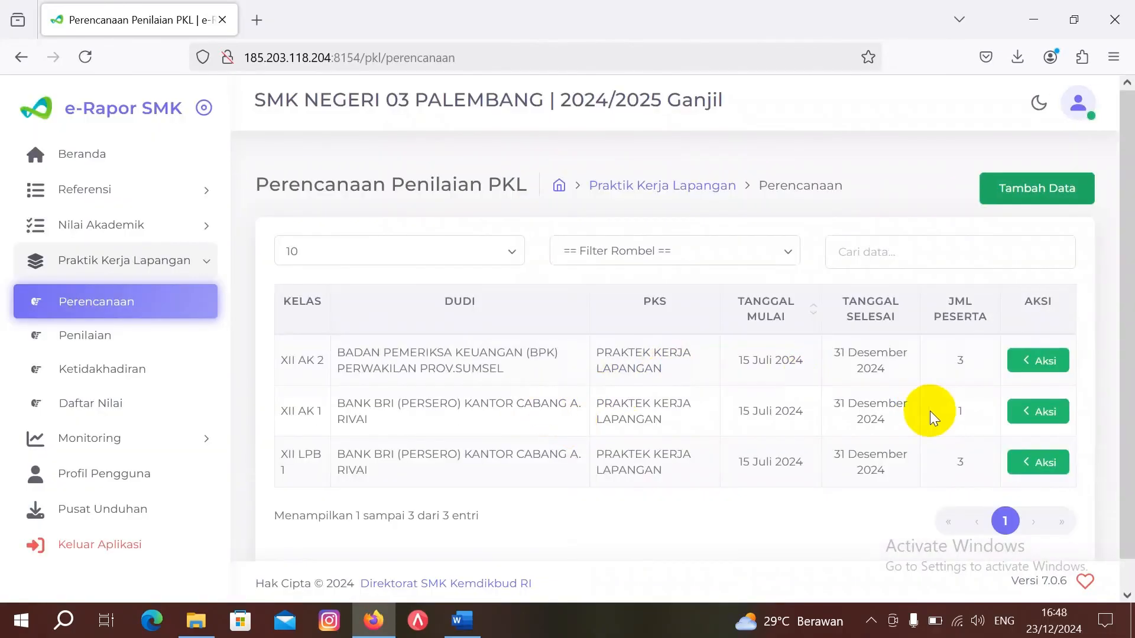
pyautogui.click(1038, 364)
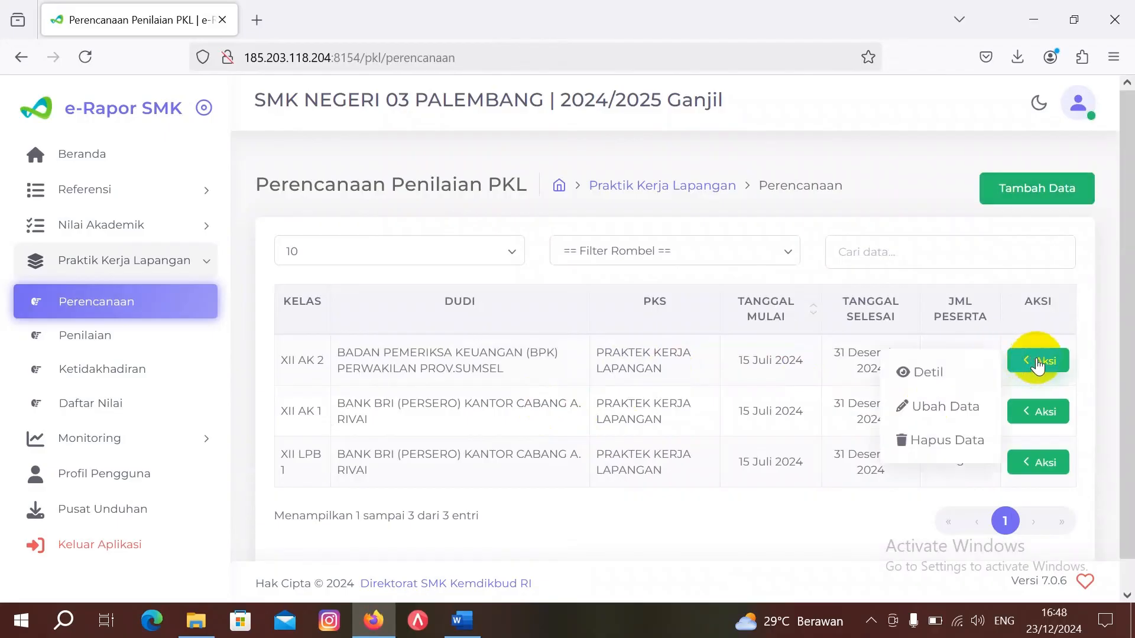
pyautogui.click(956, 370)
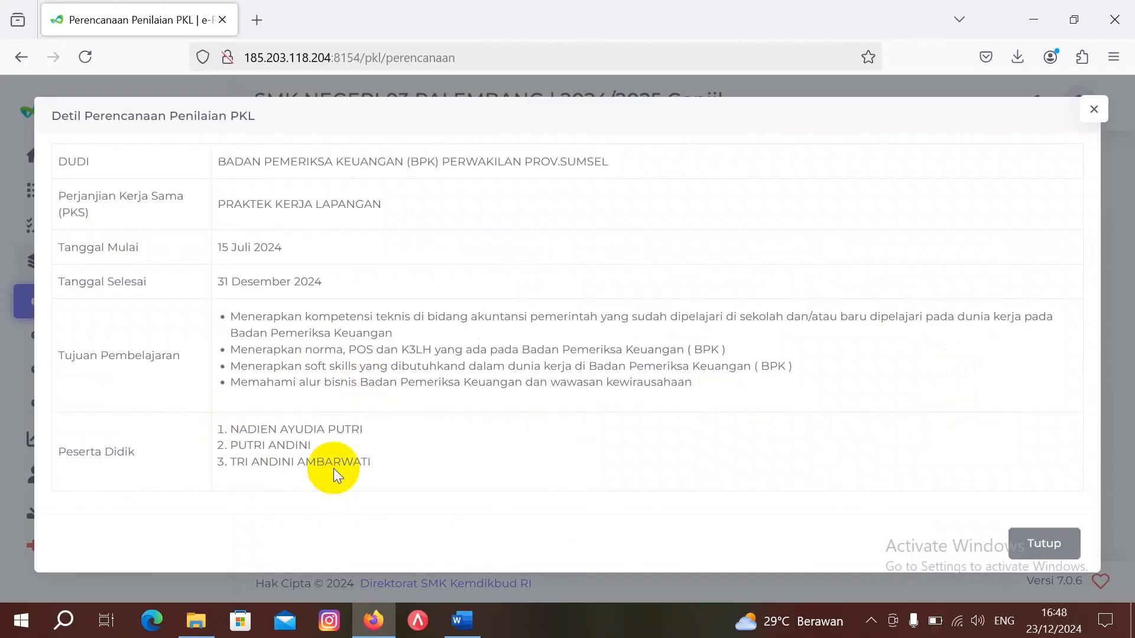
pyautogui.click(1044, 542)
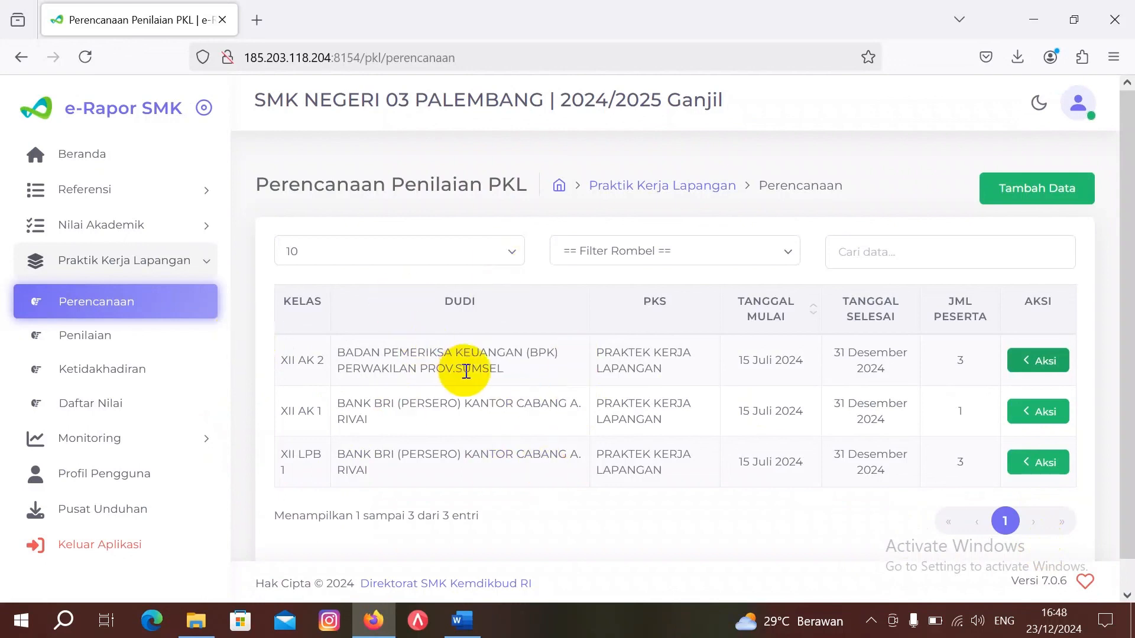
pyautogui.click(99, 338)
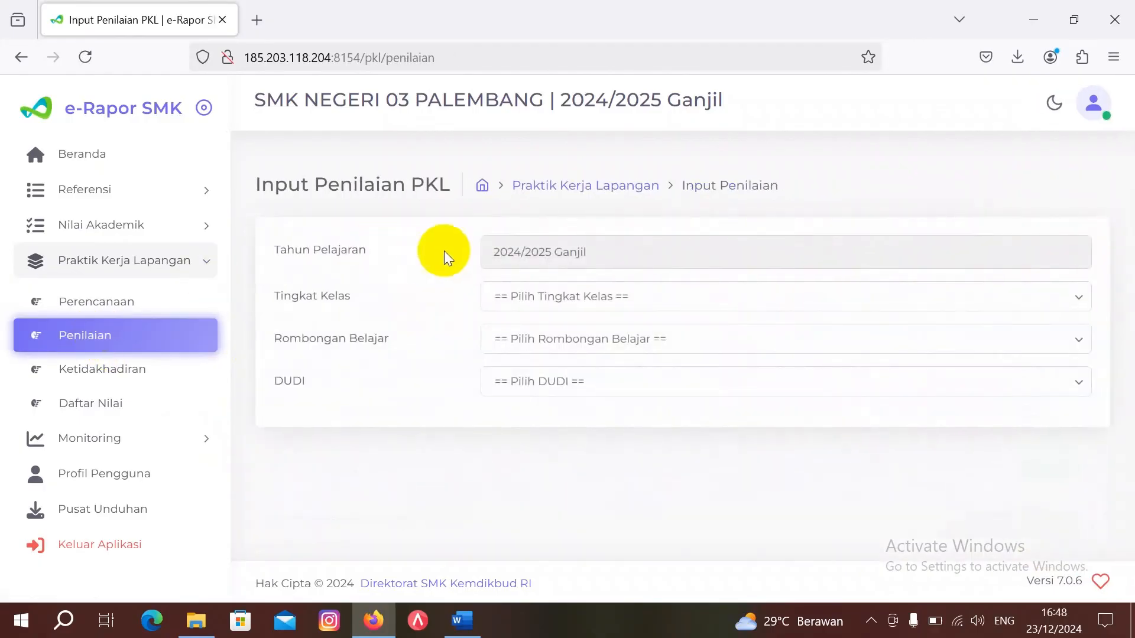
pyautogui.click(559, 300)
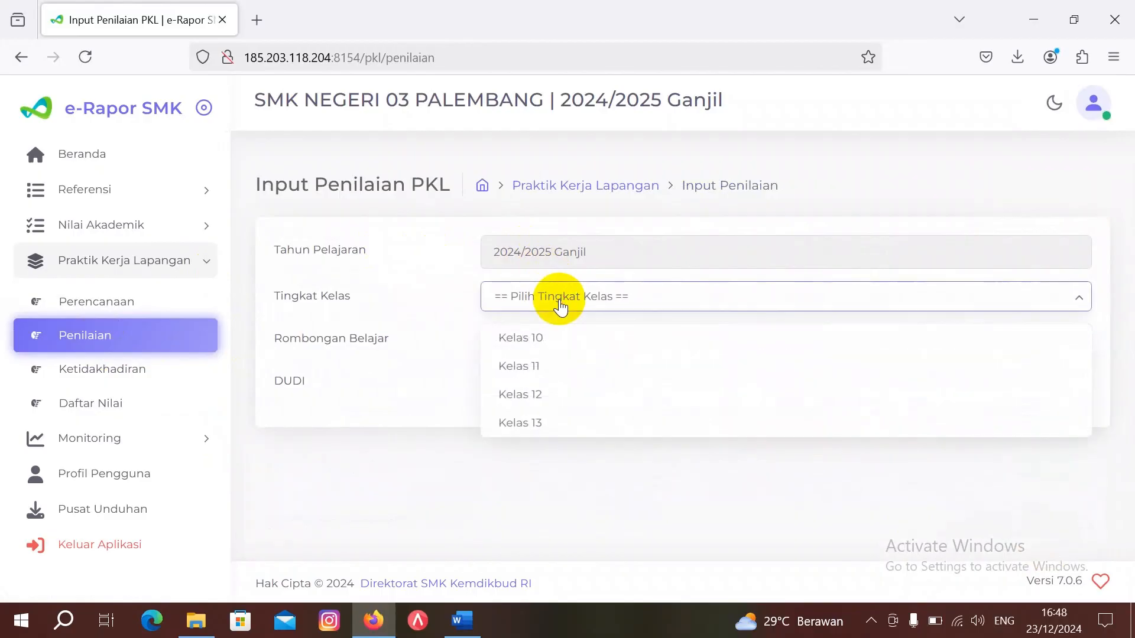
pyautogui.click(549, 393)
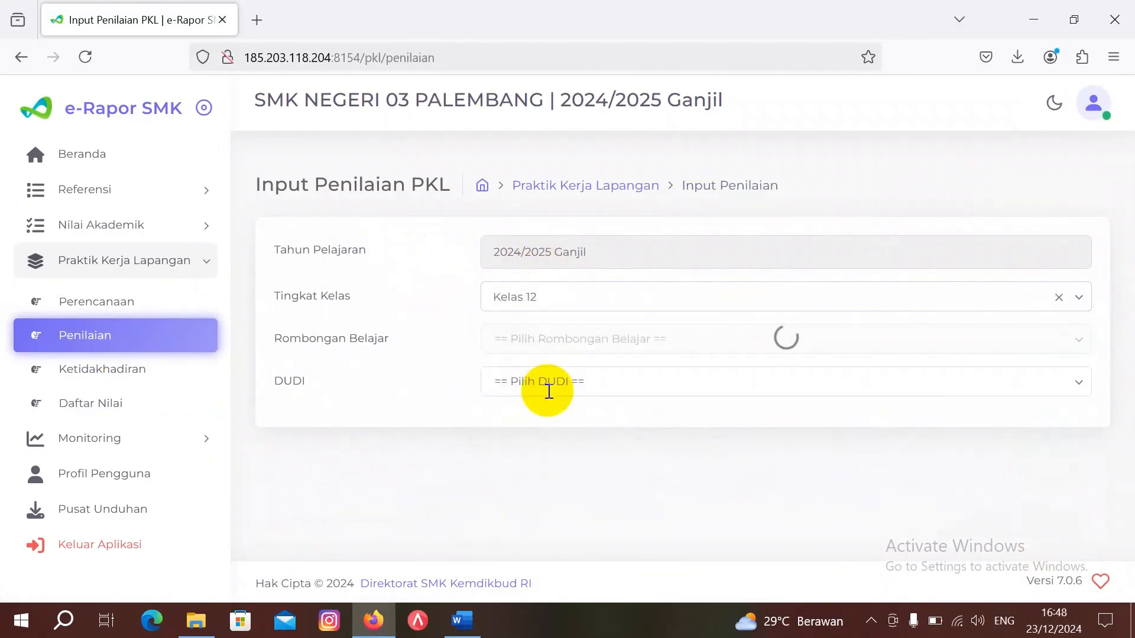
pyautogui.click(545, 336)
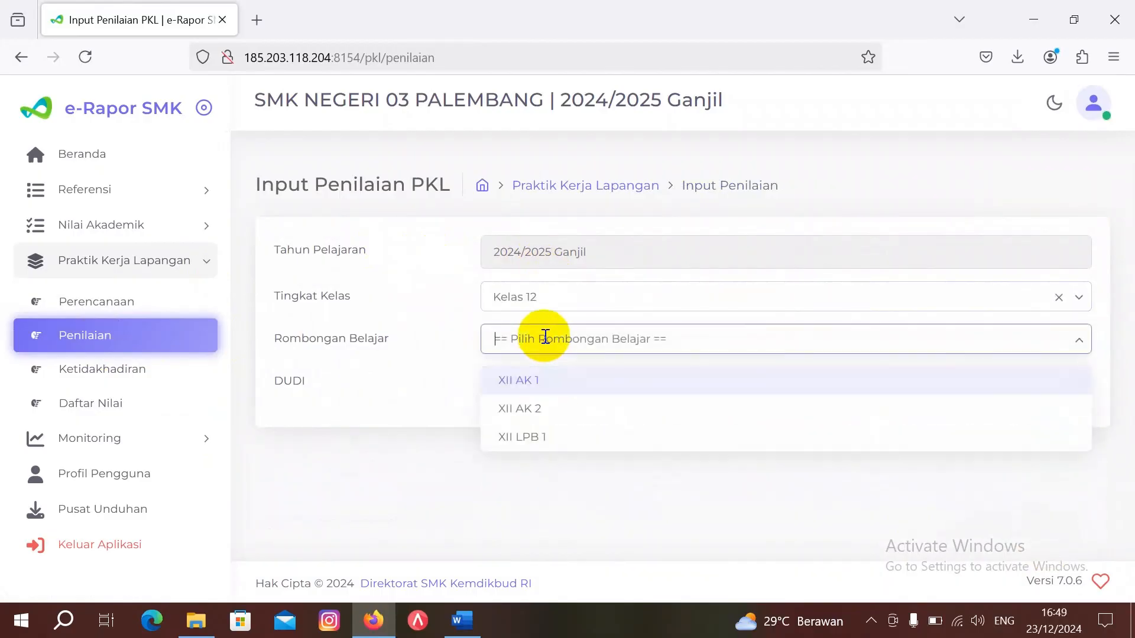
pyautogui.click(553, 438)
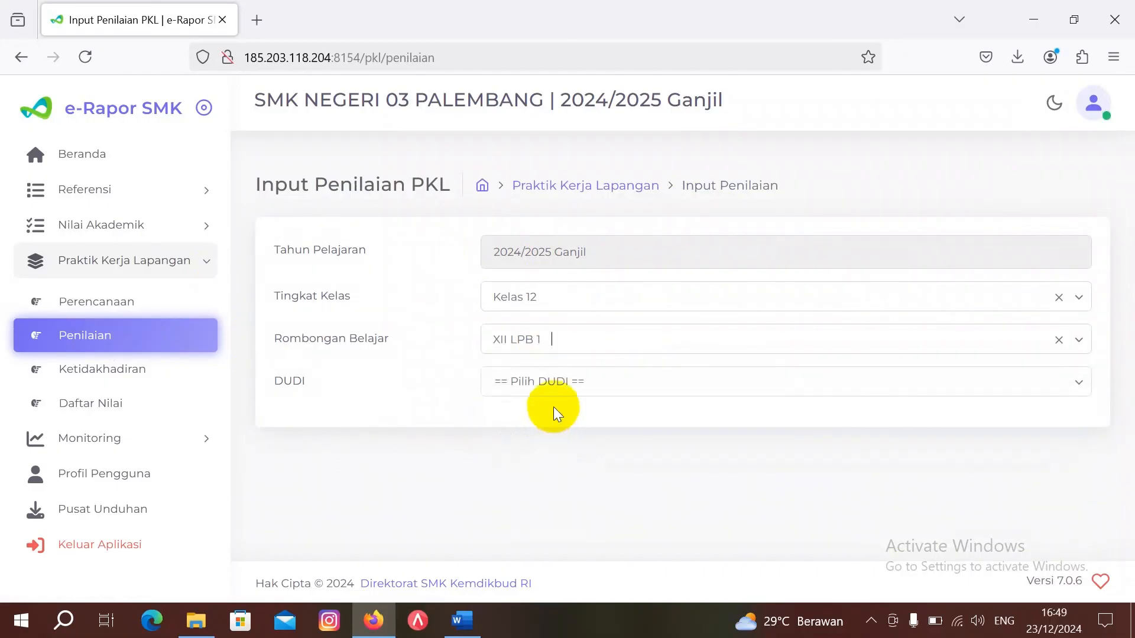
pyautogui.click(551, 379)
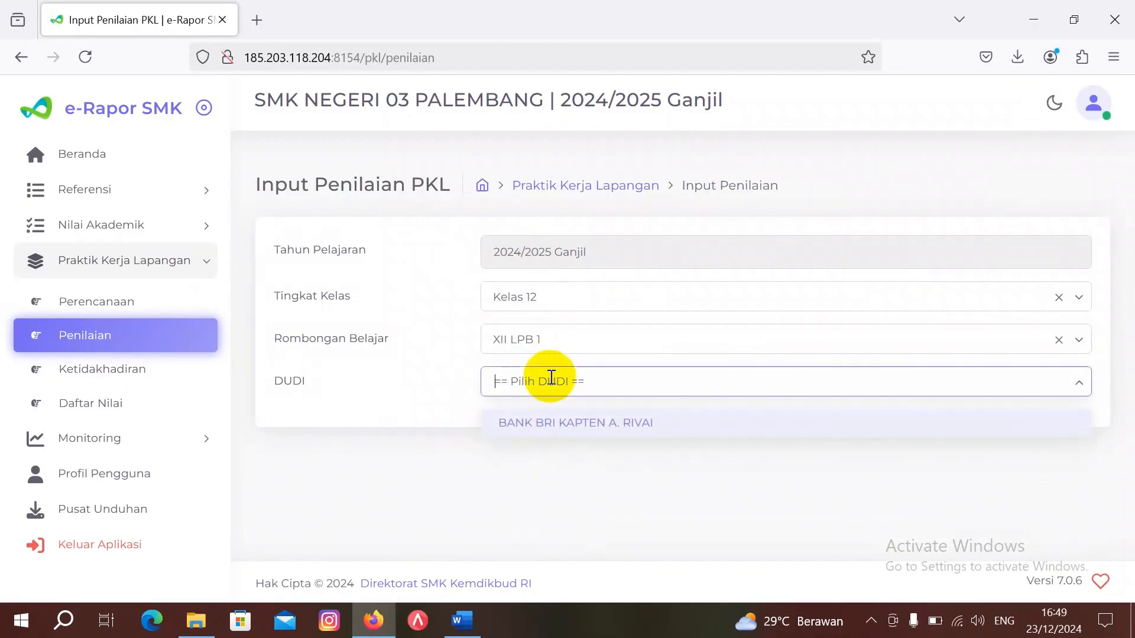
pyautogui.click(562, 420)
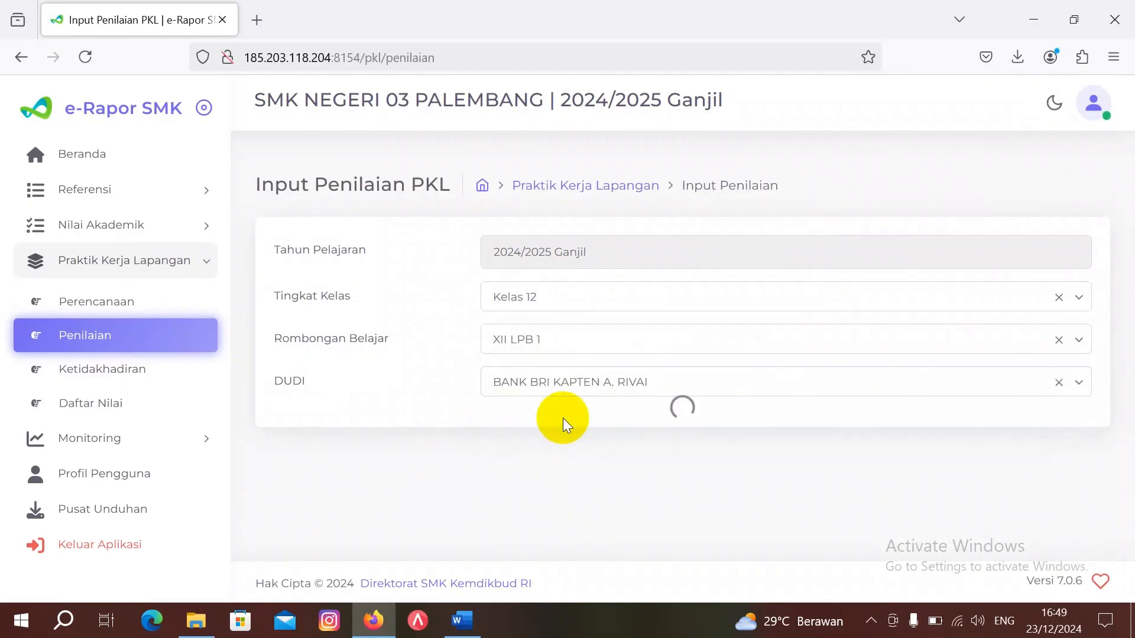
pyautogui.scroll(-6, 557, 455)
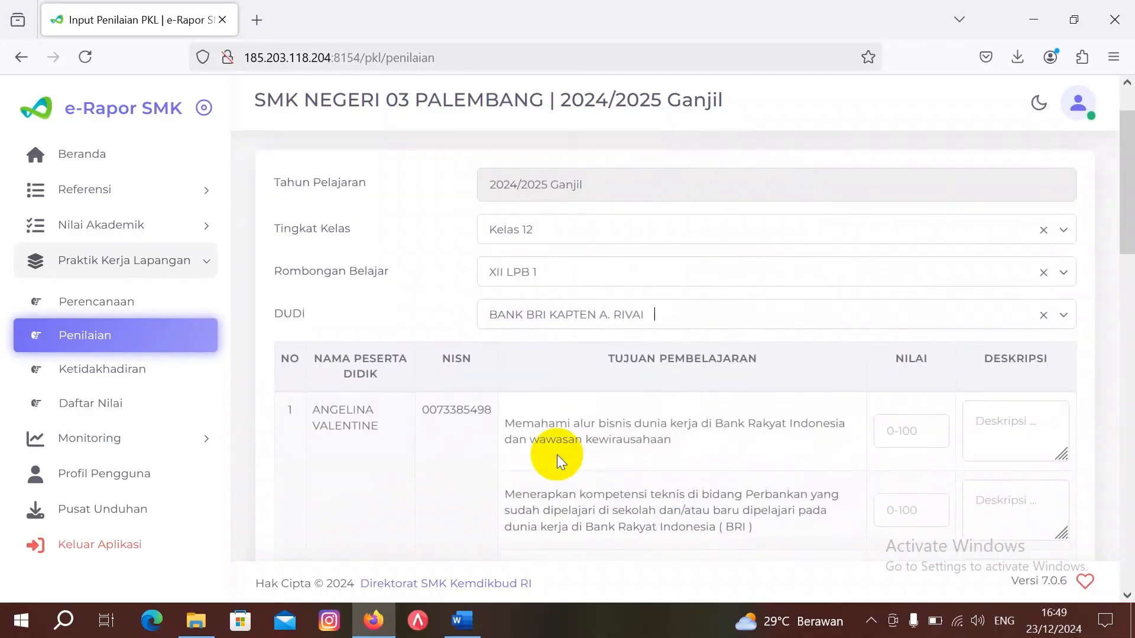
pyautogui.scroll(-1, 557, 455)
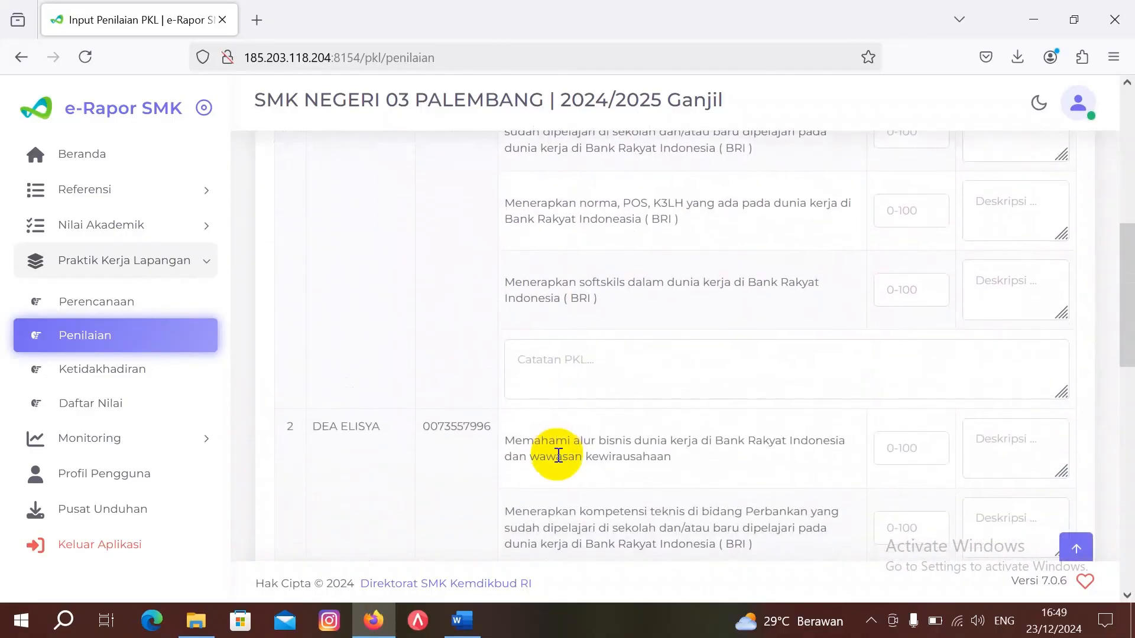
pyautogui.scroll(2, 557, 455)
pyautogui.scroll(-4, 557, 455)
pyautogui.scroll(-10, 557, 455)
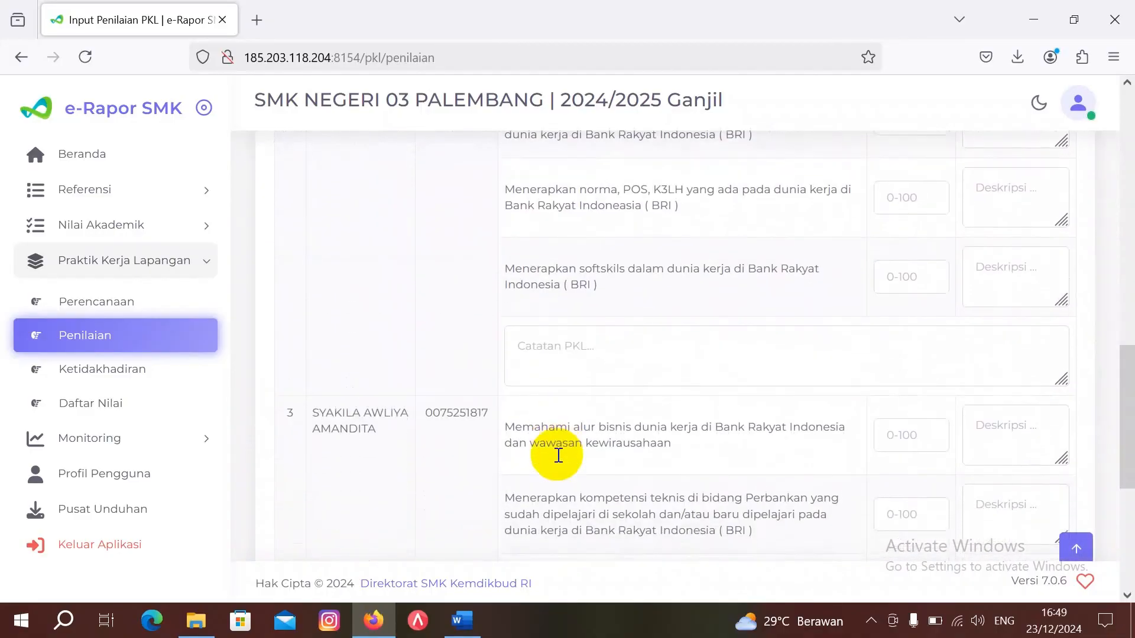
pyautogui.scroll(15, 557, 455)
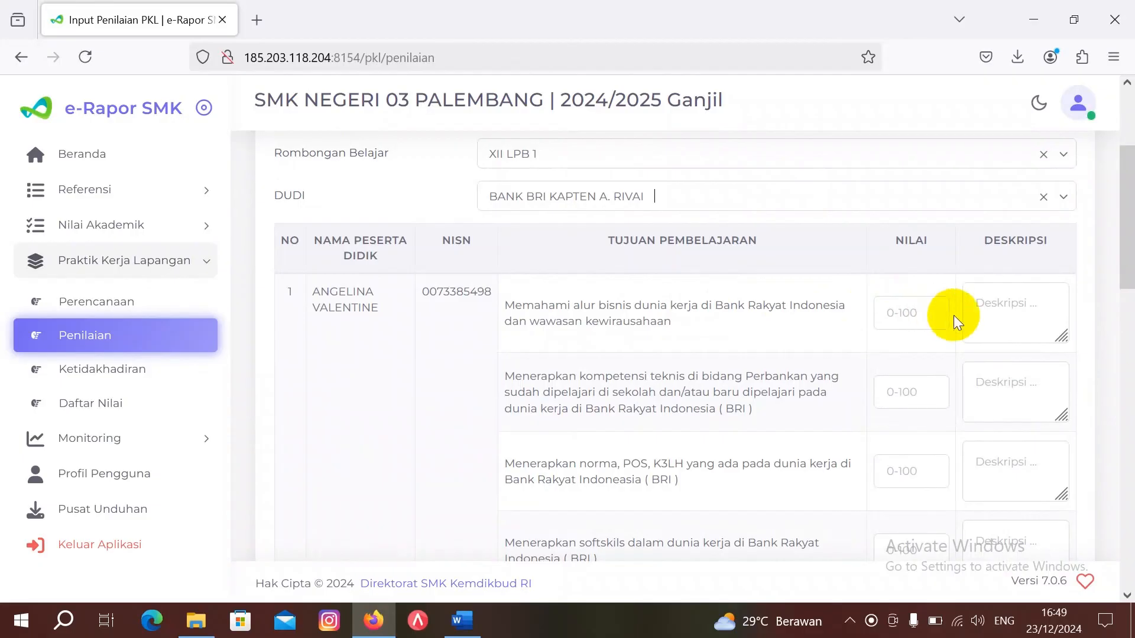
pyautogui.scroll(-2, 1004, 315)
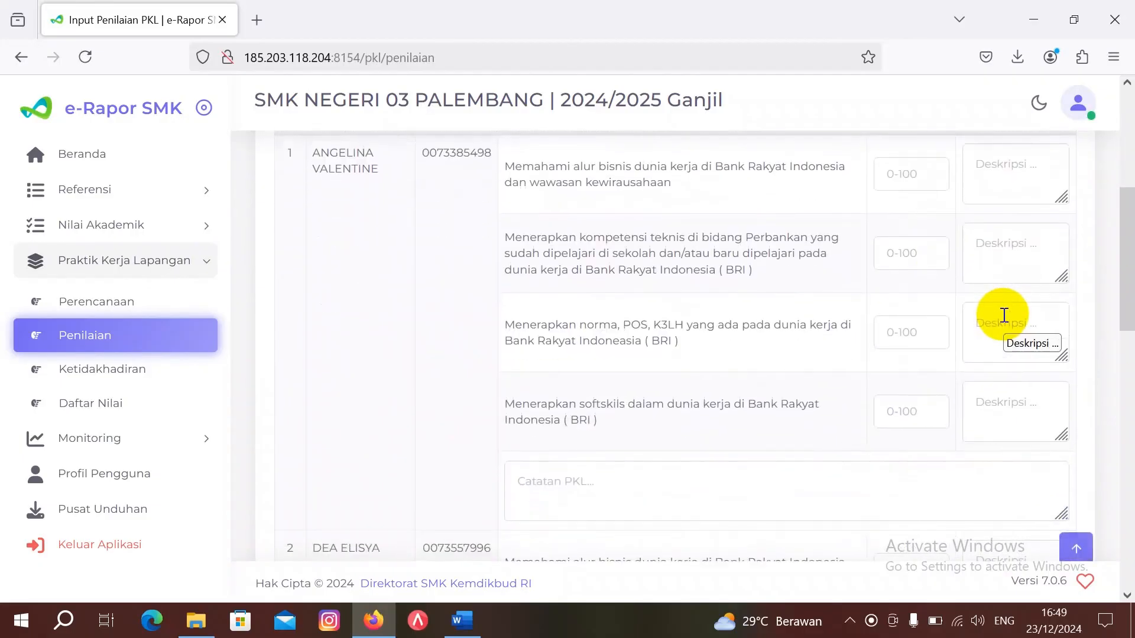
pyautogui.scroll(4, 417, 317)
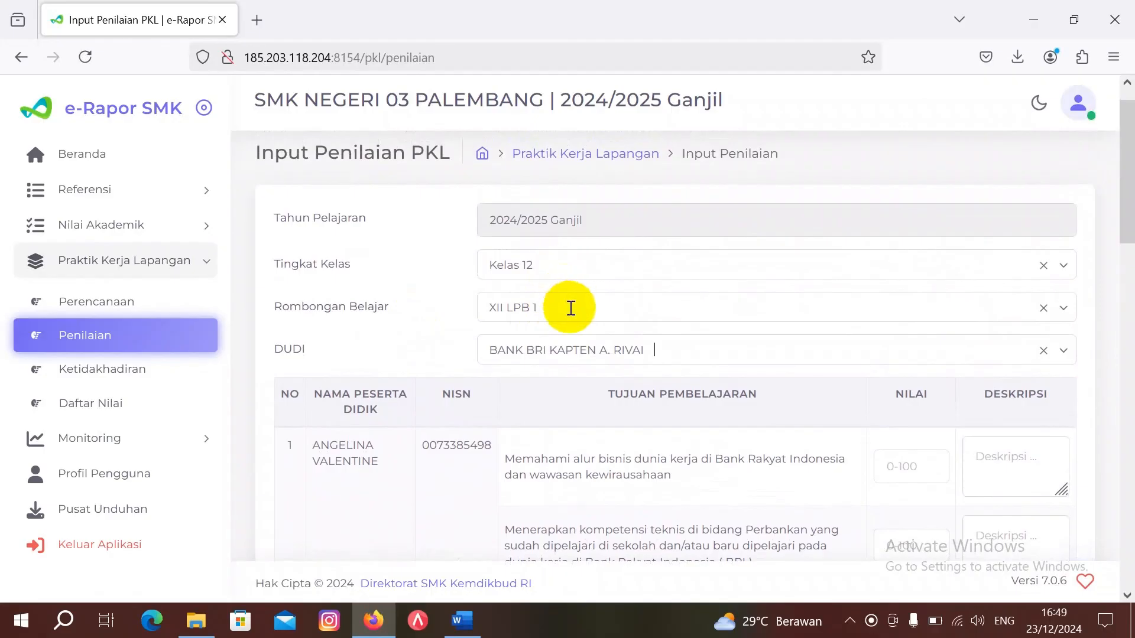
# Step: Load the PKL grade table for XII AK 1 at BANK BRI KAPTEN A. RIVAI and review it
pyautogui.click(570, 307)
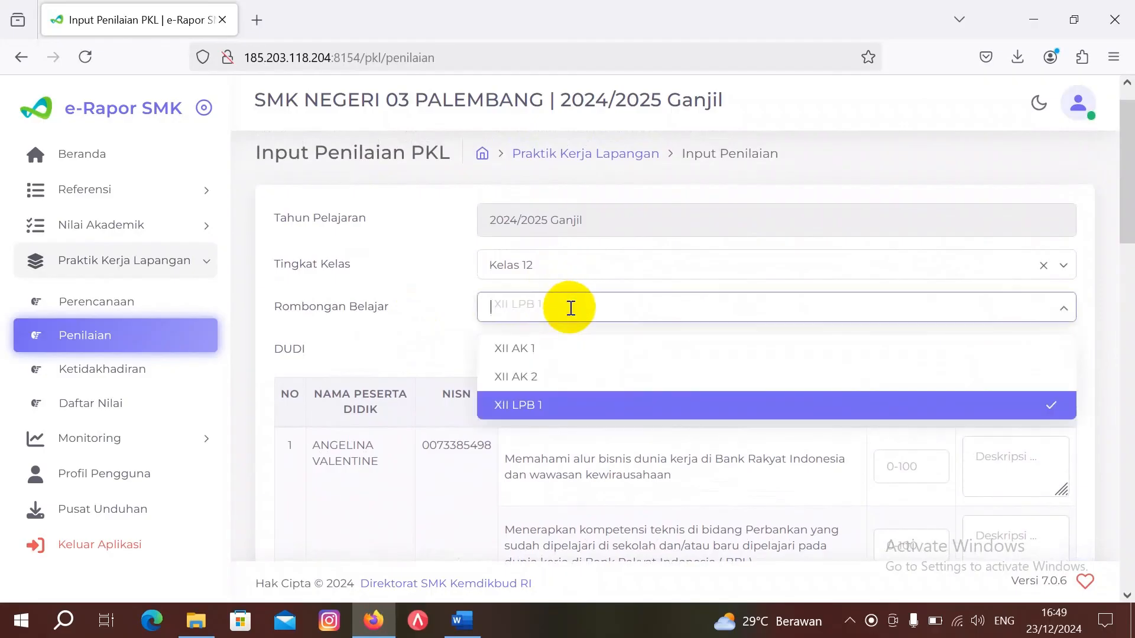
pyautogui.click(566, 357)
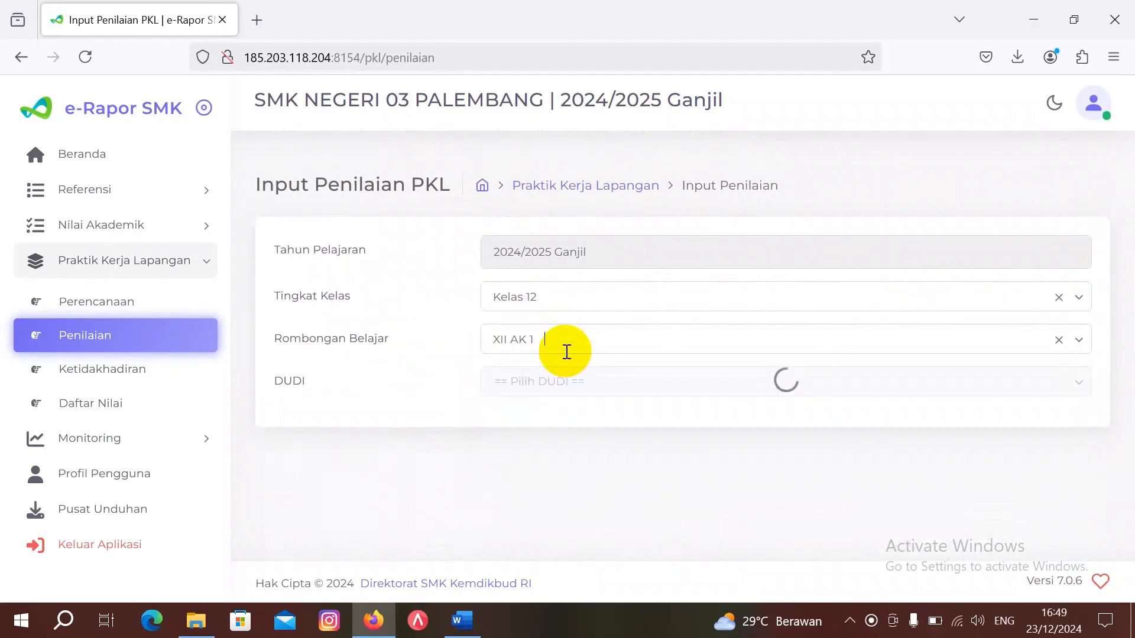
pyautogui.click(568, 378)
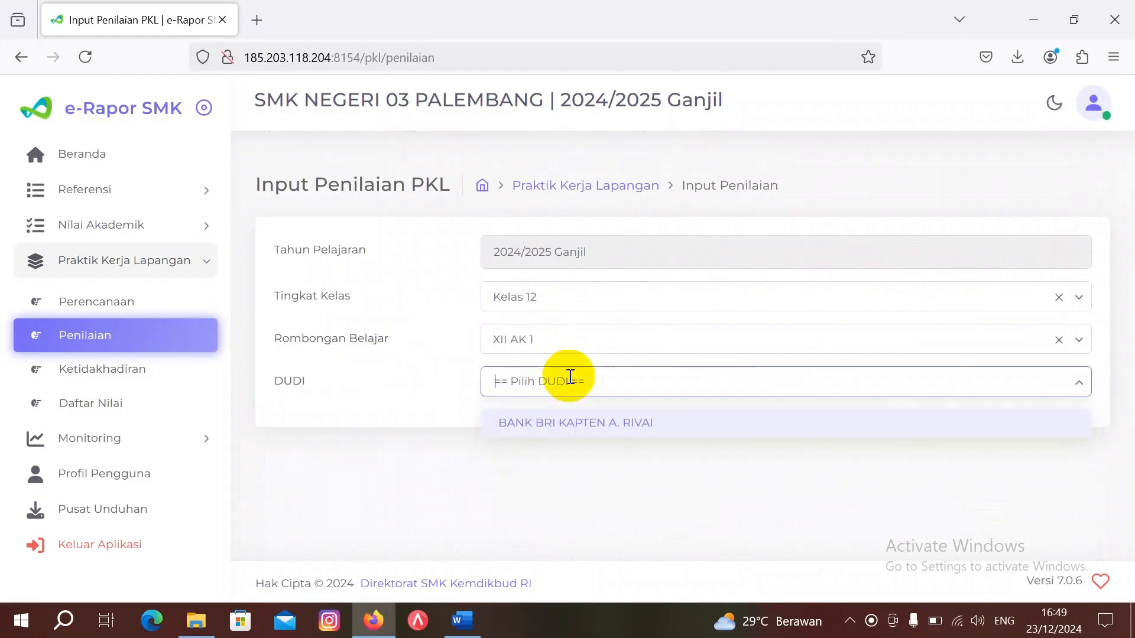
pyautogui.click(576, 426)
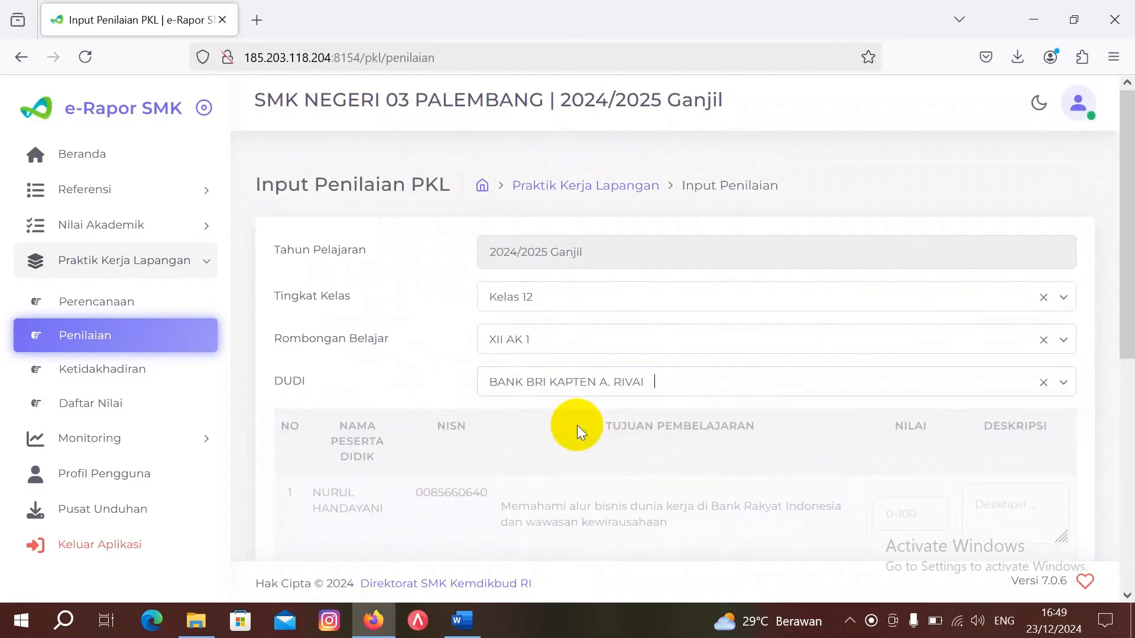
pyautogui.scroll(-3, 576, 447)
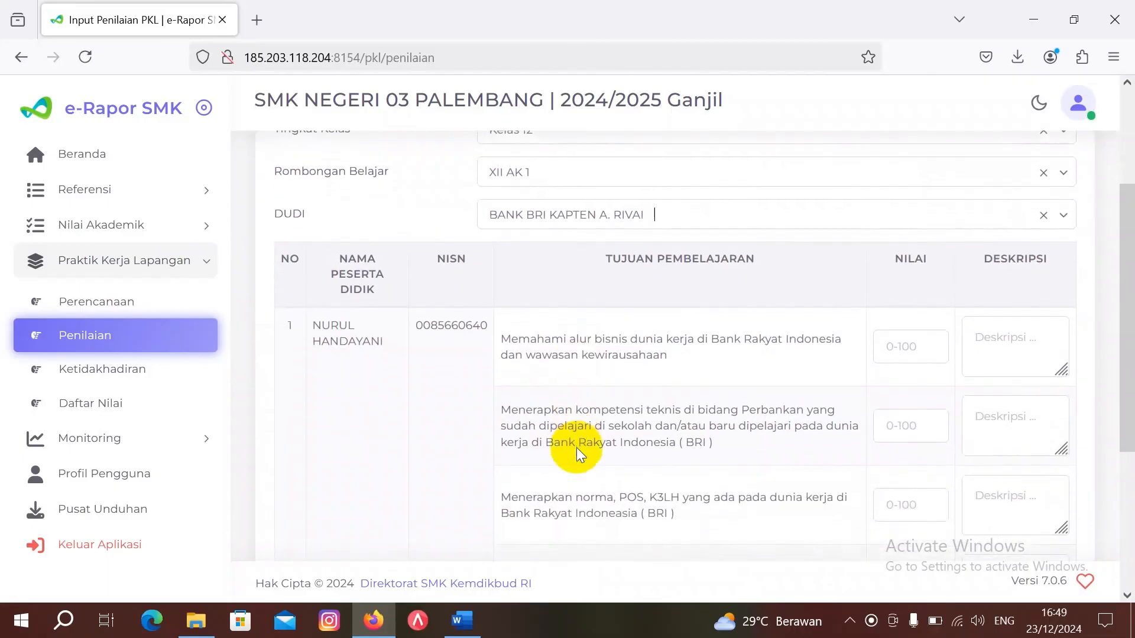
pyautogui.scroll(-2, 577, 448)
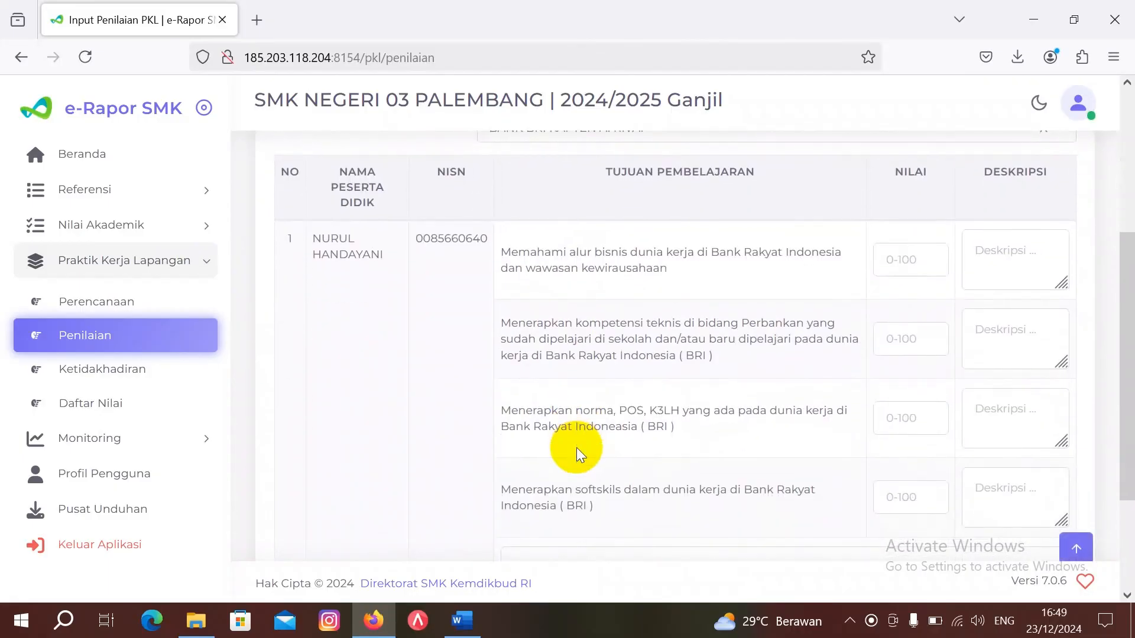
pyautogui.scroll(5, 576, 448)
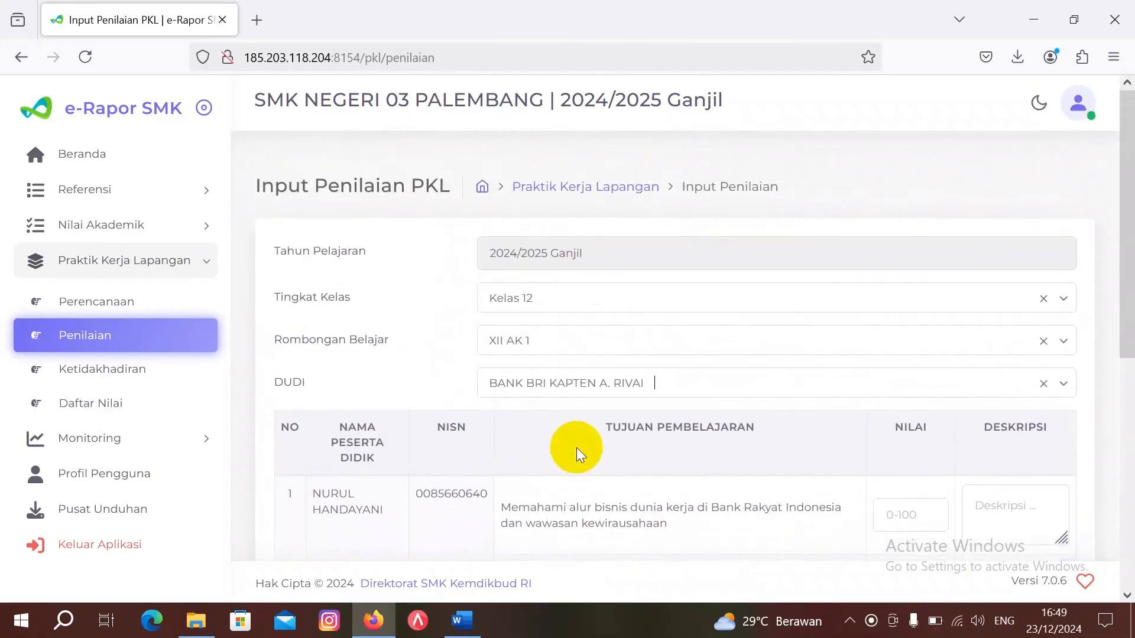
# Step: Switch to XII AK 2 at BPK Perwakilan Prov.Sumsel and review its grade table
pyautogui.click(555, 338)
pyautogui.click(562, 406)
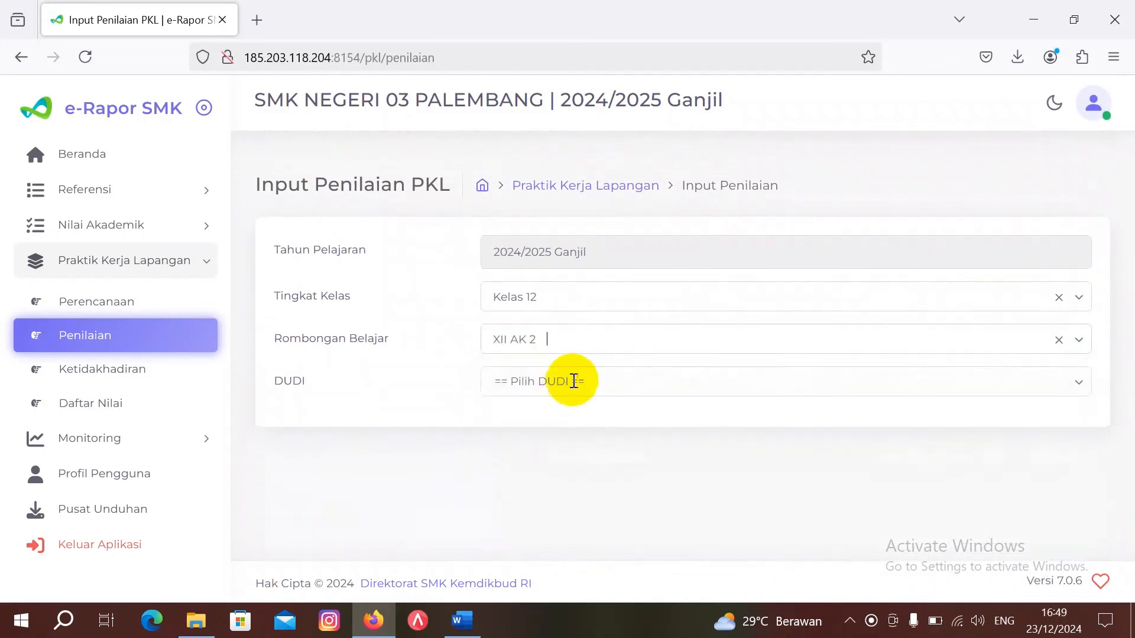
pyautogui.click(575, 378)
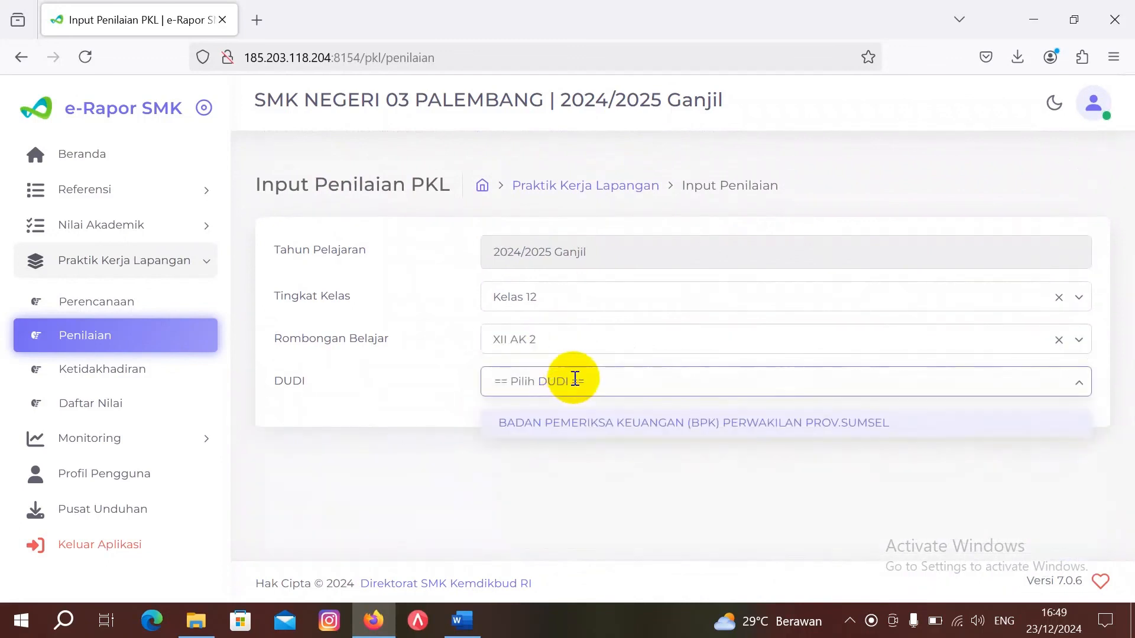
pyautogui.click(583, 423)
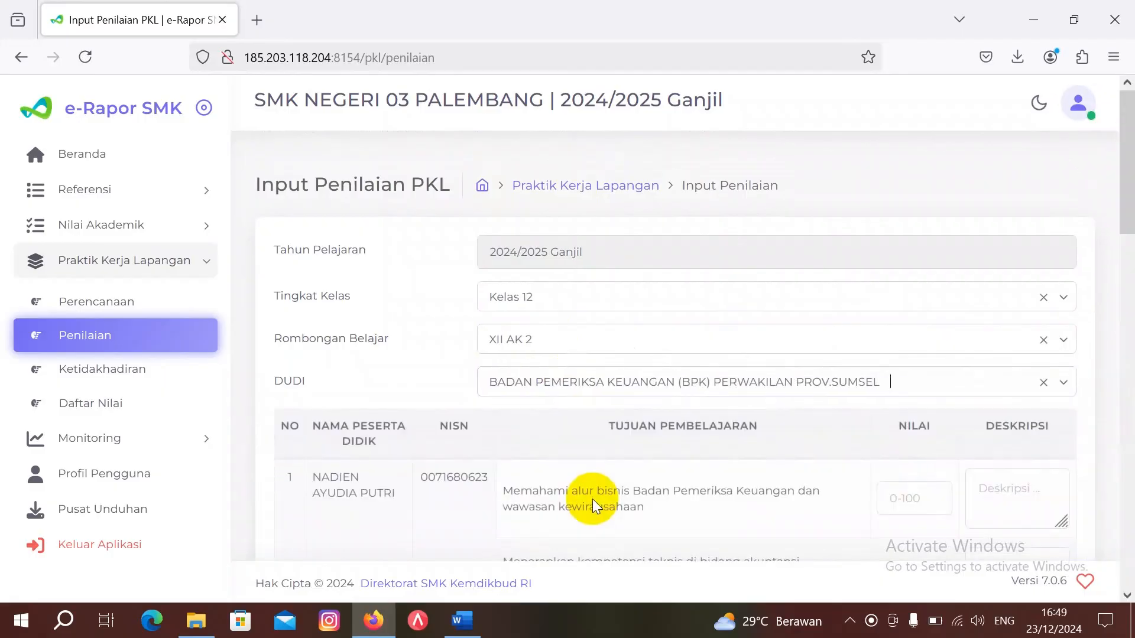
pyautogui.scroll(-7, 592, 499)
pyautogui.scroll(-10, 592, 498)
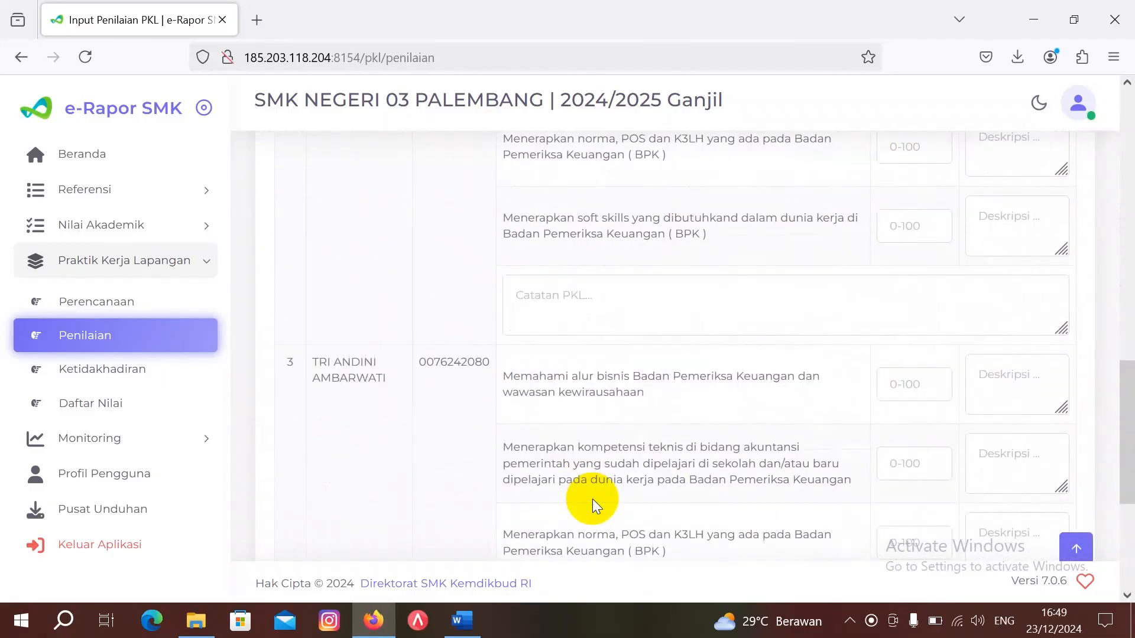
pyautogui.scroll(10, 593, 499)
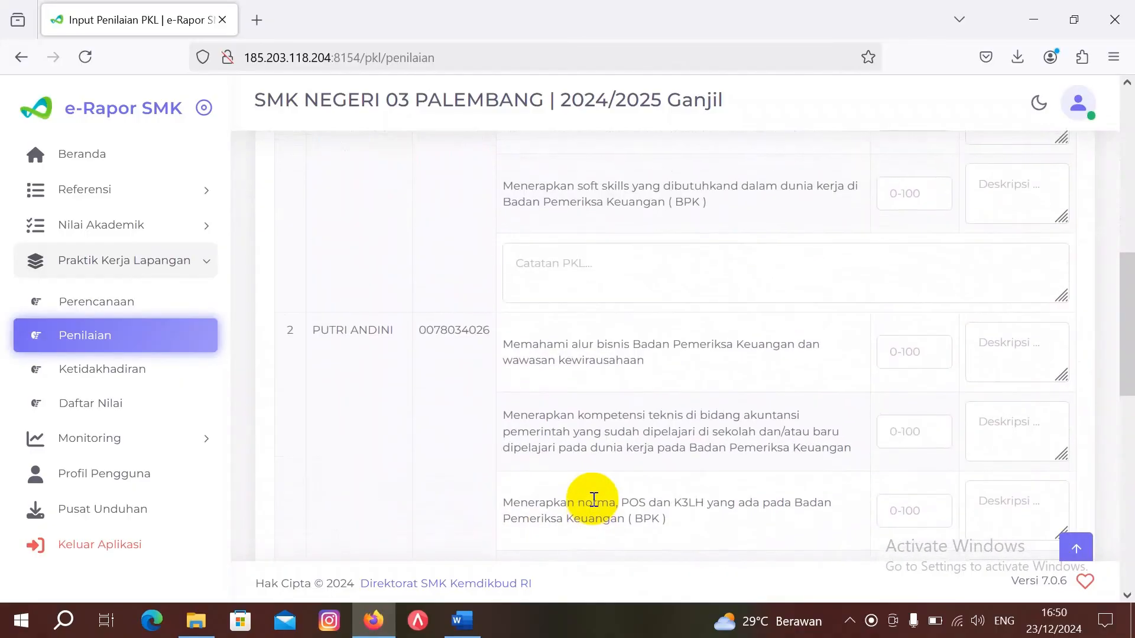
pyautogui.scroll(10, 593, 499)
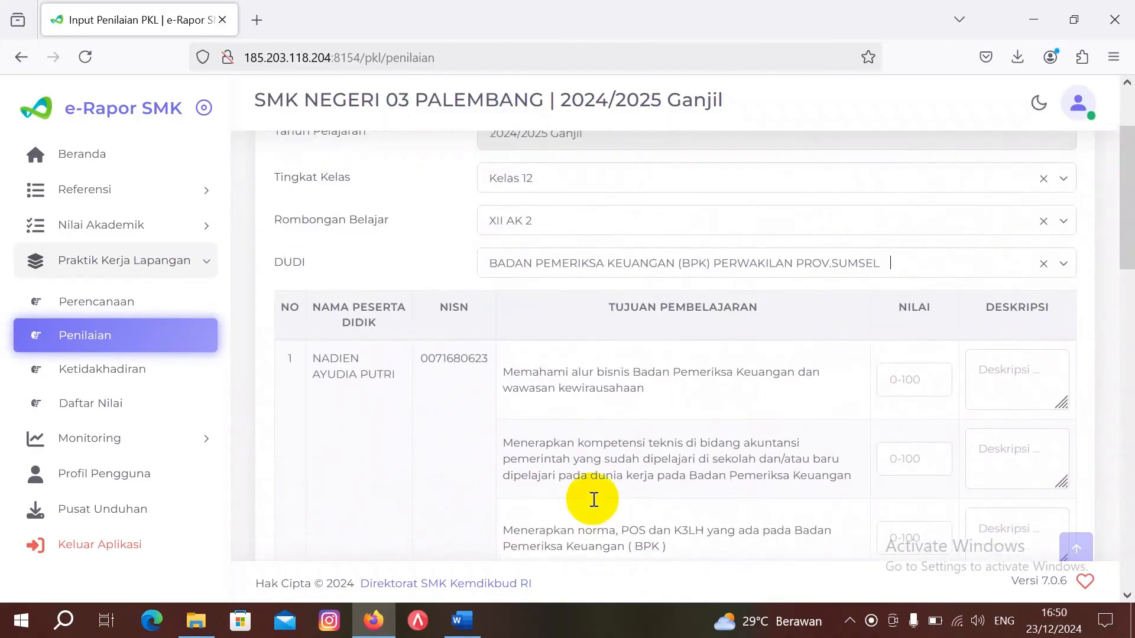
# Step: Load PKL absences for Kelas 12, XII LPB 1 at BANK BRI KAPTEN A. RIVAI, then go to Daftar Nilai
pyautogui.click(106, 370)
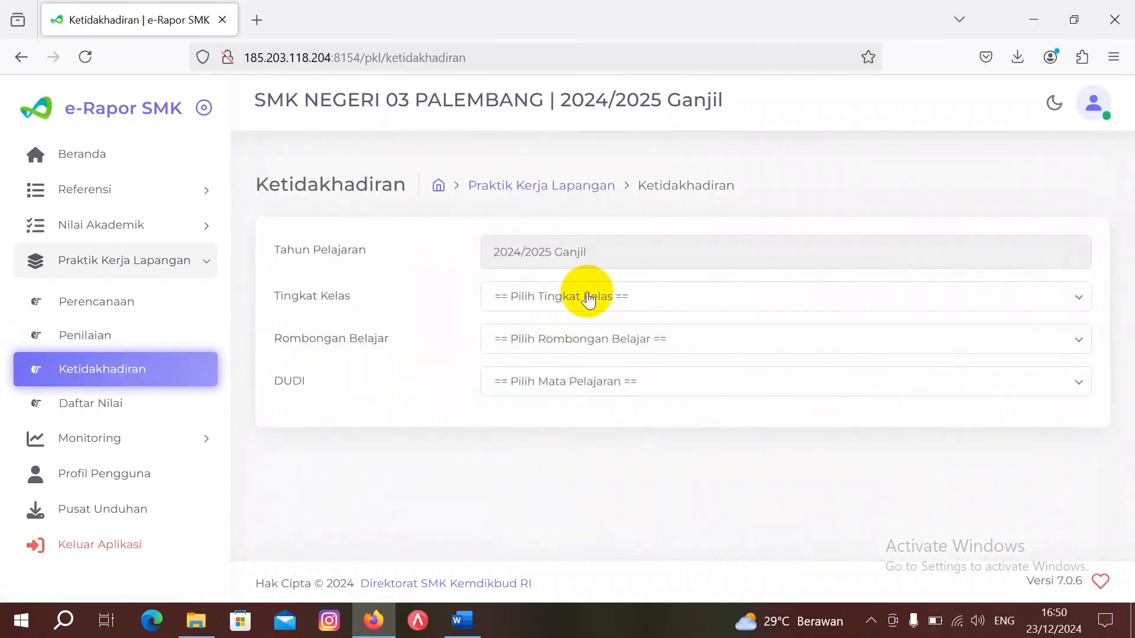
pyautogui.click(594, 293)
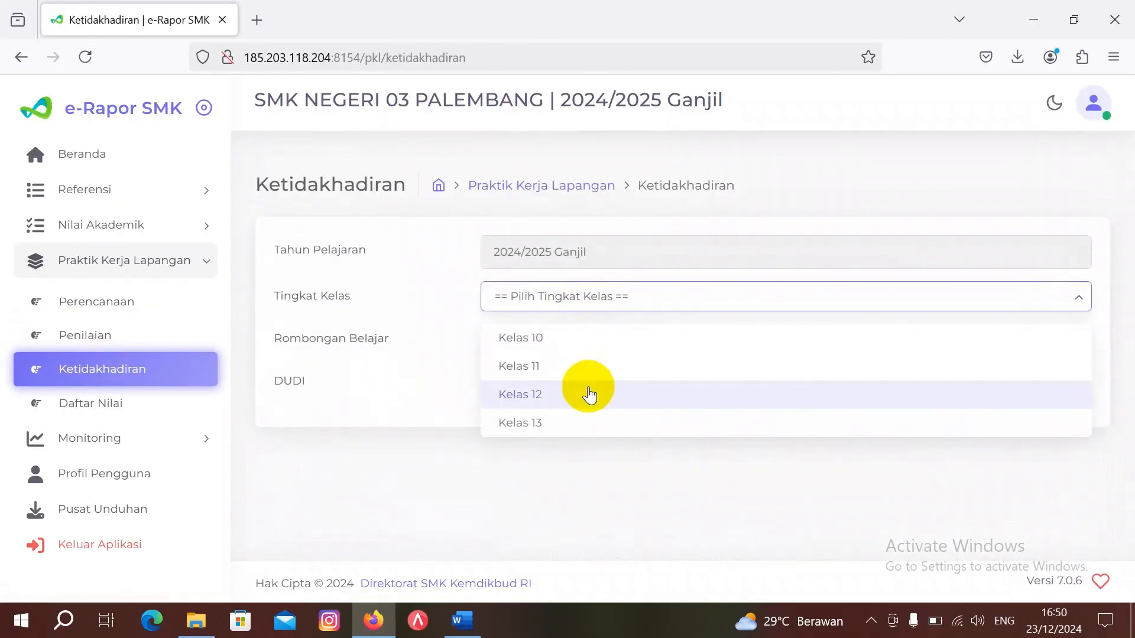
pyautogui.click(588, 392)
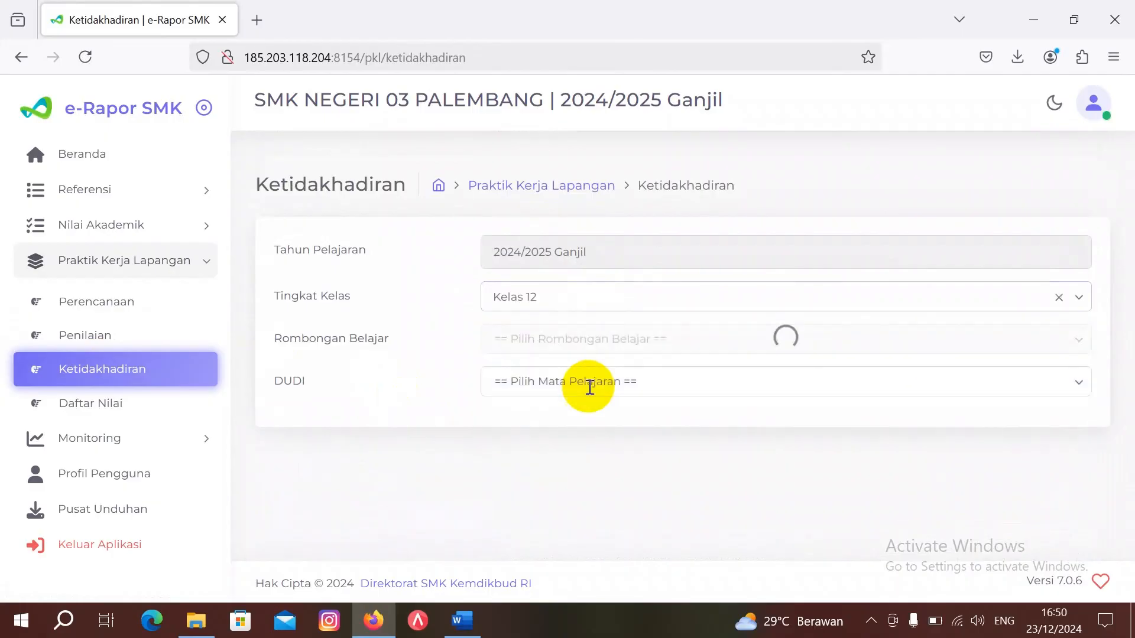
pyautogui.click(581, 341)
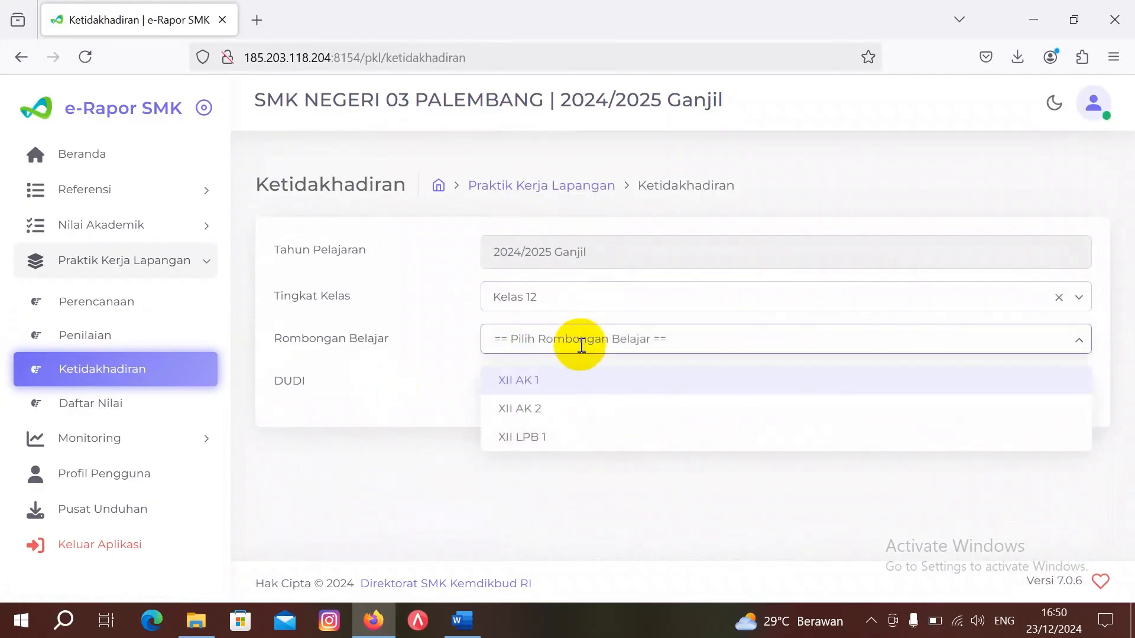
pyautogui.click(592, 436)
pyautogui.click(589, 381)
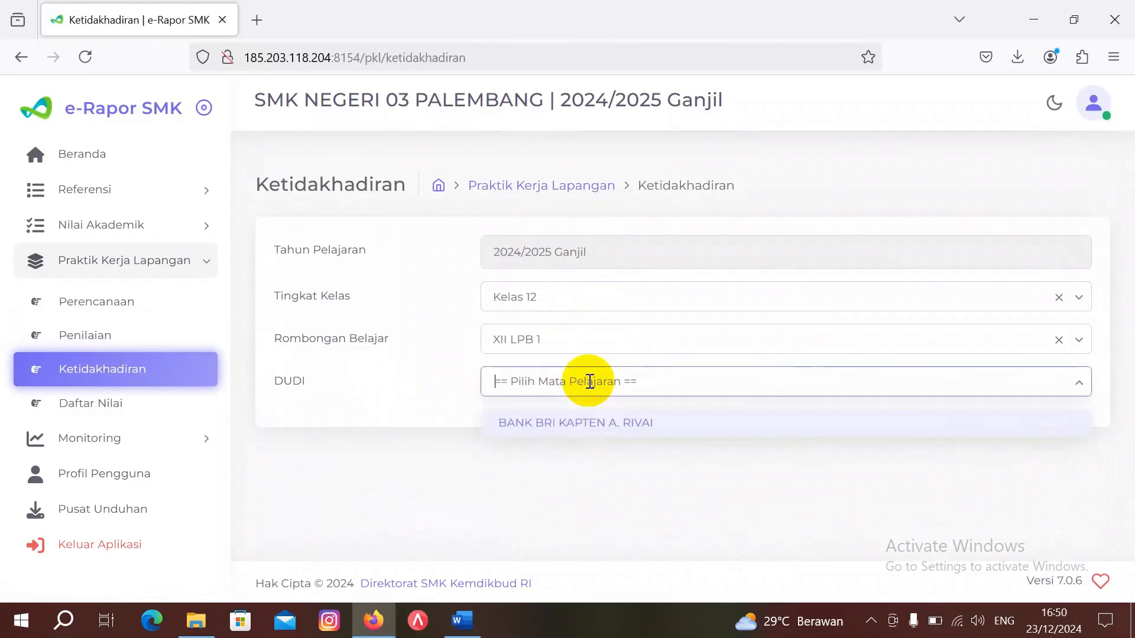
pyautogui.click(596, 423)
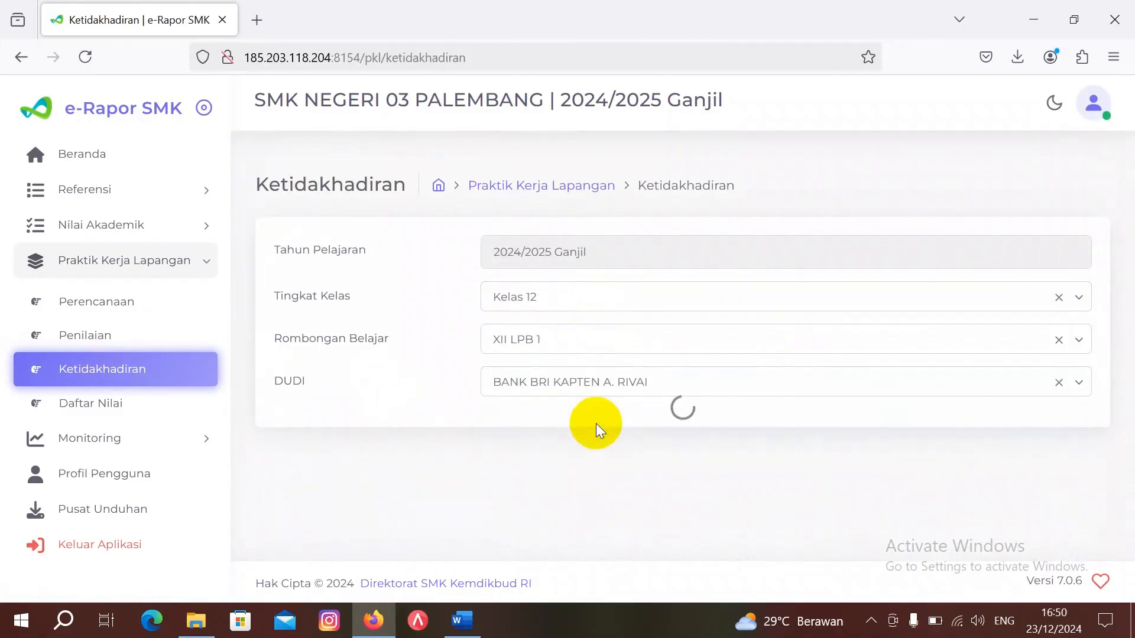
pyautogui.scroll(-2, 614, 469)
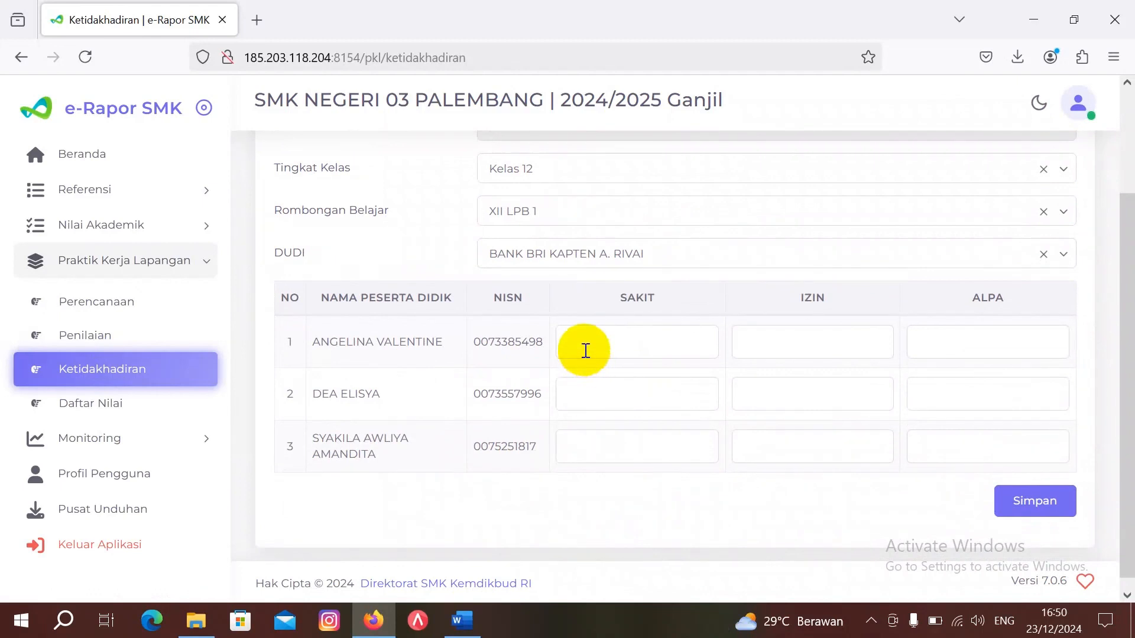
pyautogui.click(115, 406)
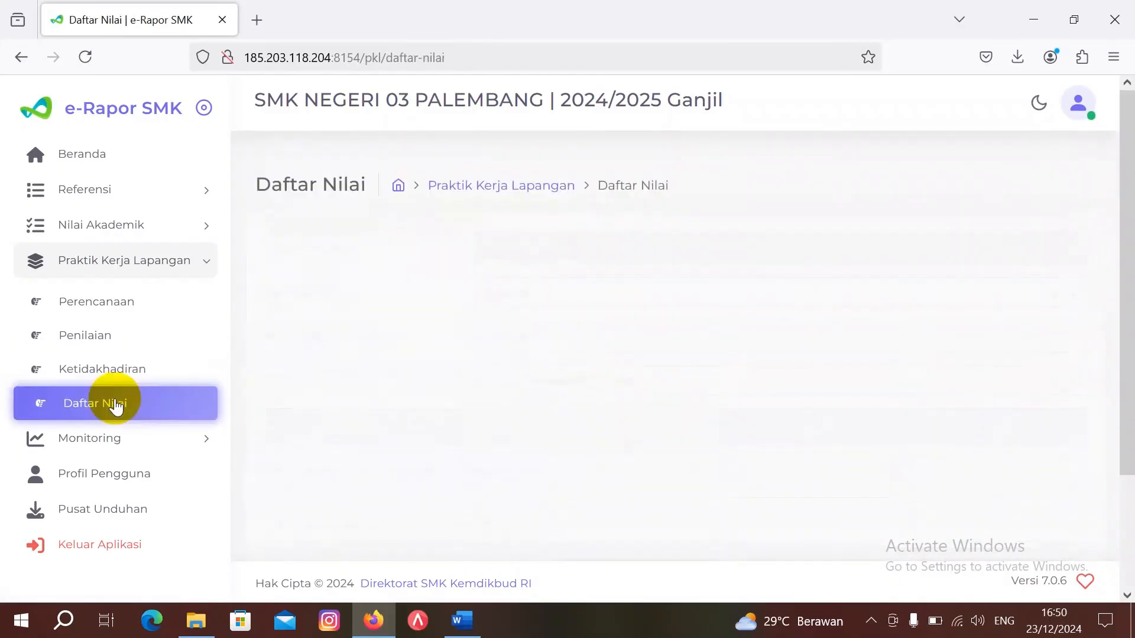